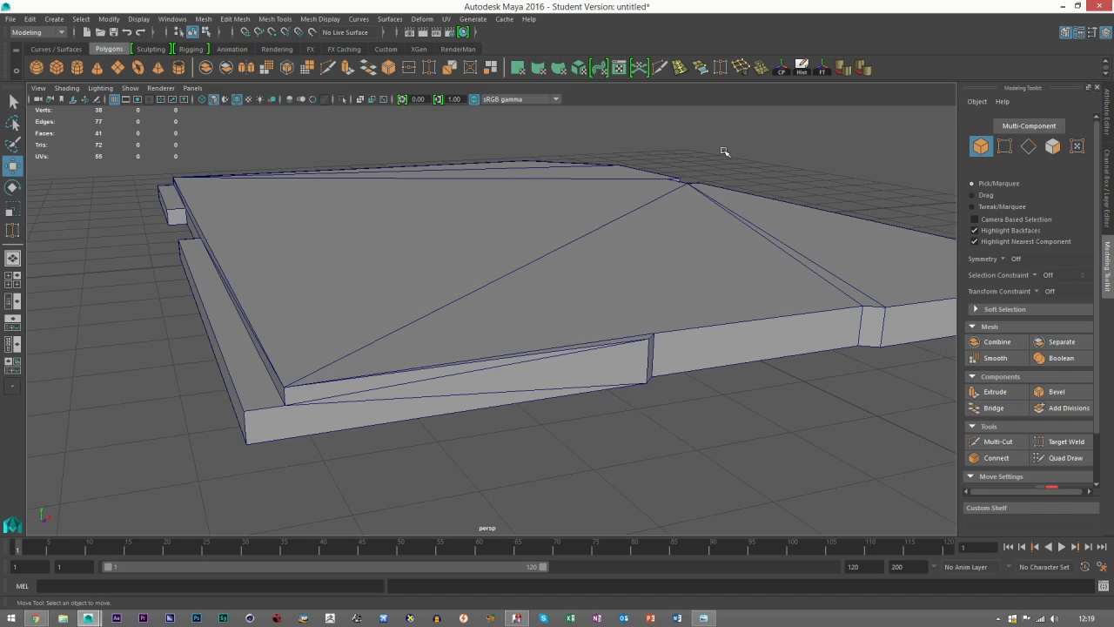
Examine the card model from several angles and compare its shape with the SanDisk reference photo.
scroll(685, 127, "down", 5)
left_click_drag(692, 127, 620, 218, "alt")
scroll(583, 242, "down", 3)
left_click(568, 277)
scroll(622, 238, "up", 2)
left_click(813, 218)
left_click_drag(692, 259, 422, 470, "alt")
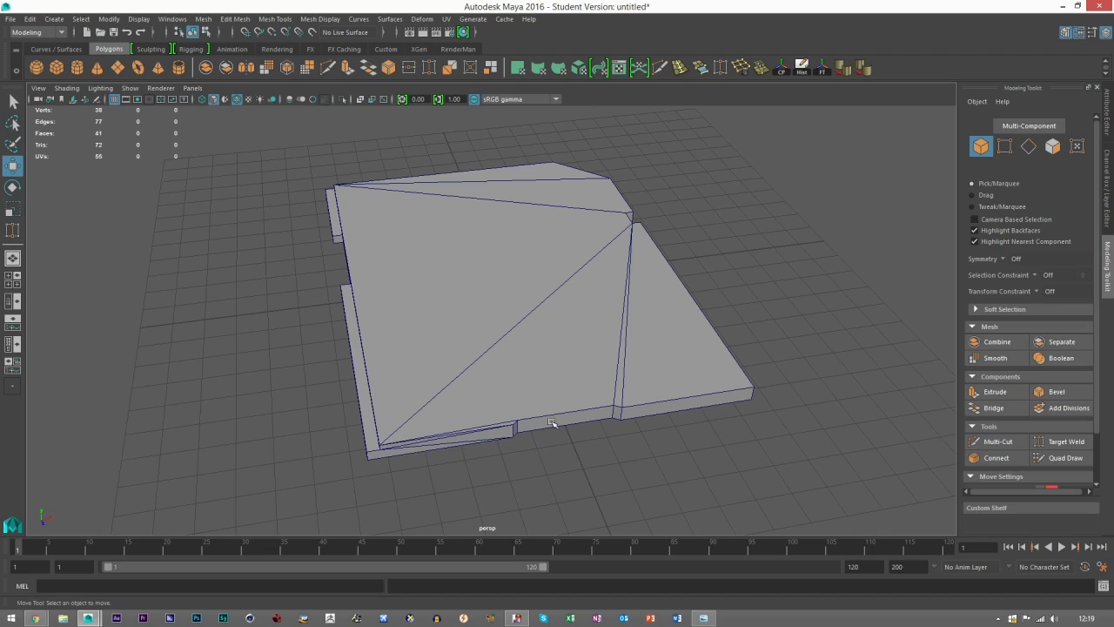
left_click(703, 618)
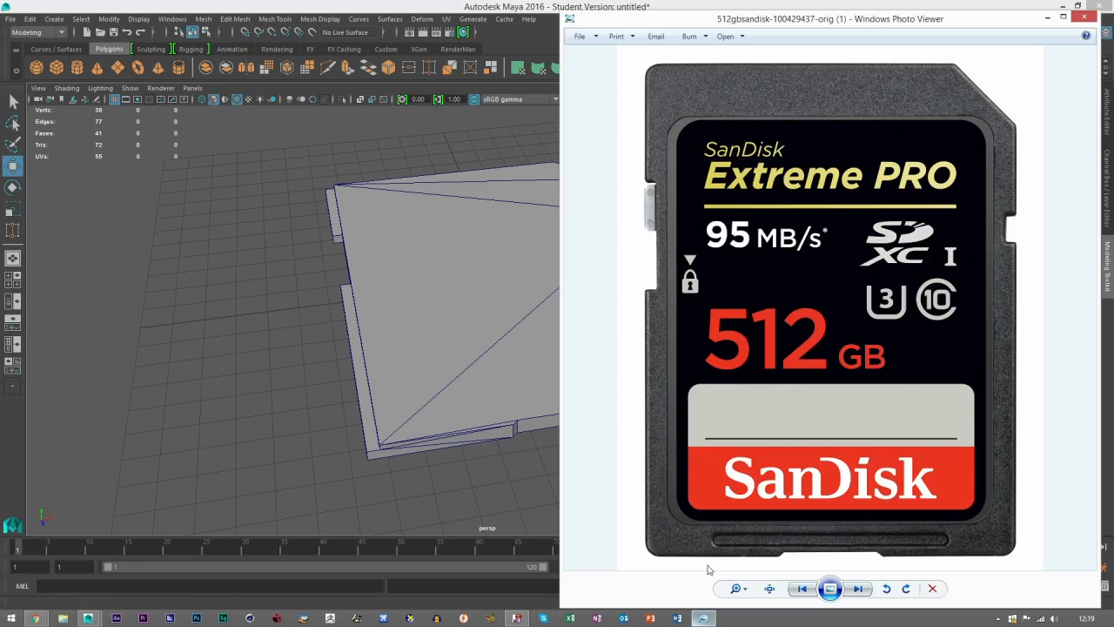
left_click(546, 399)
left_click_drag(443, 218, 485, 371, "alt")
left_click(485, 372)
key("space")
key("space")
left_click(1027, 146)
key("space")
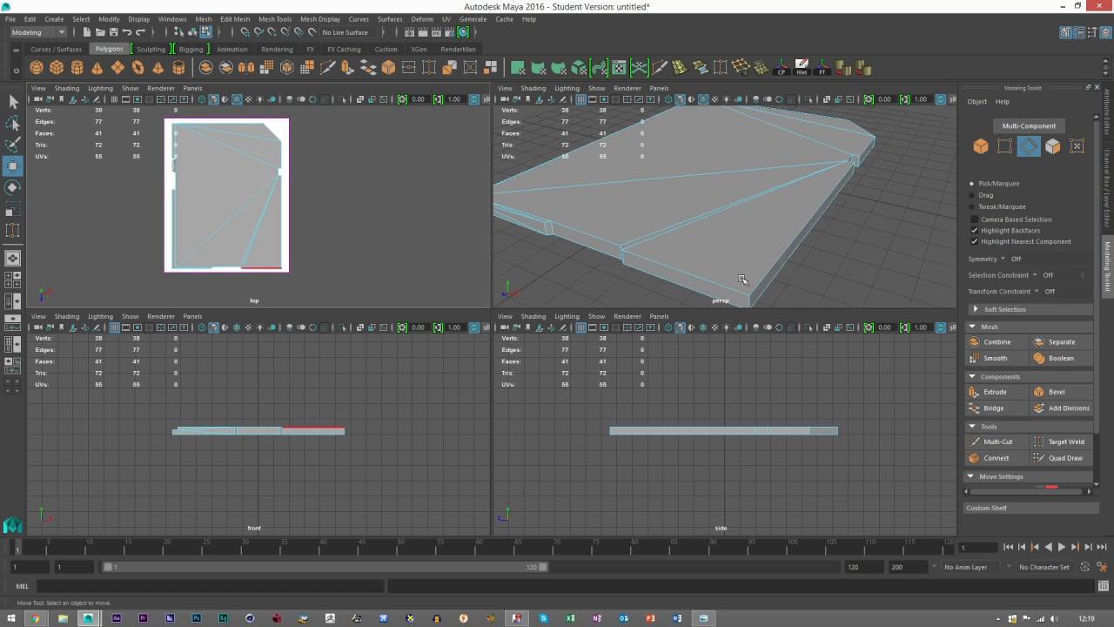
left_click(750, 302)
left_click_drag(754, 298, 703, 199, "alt")
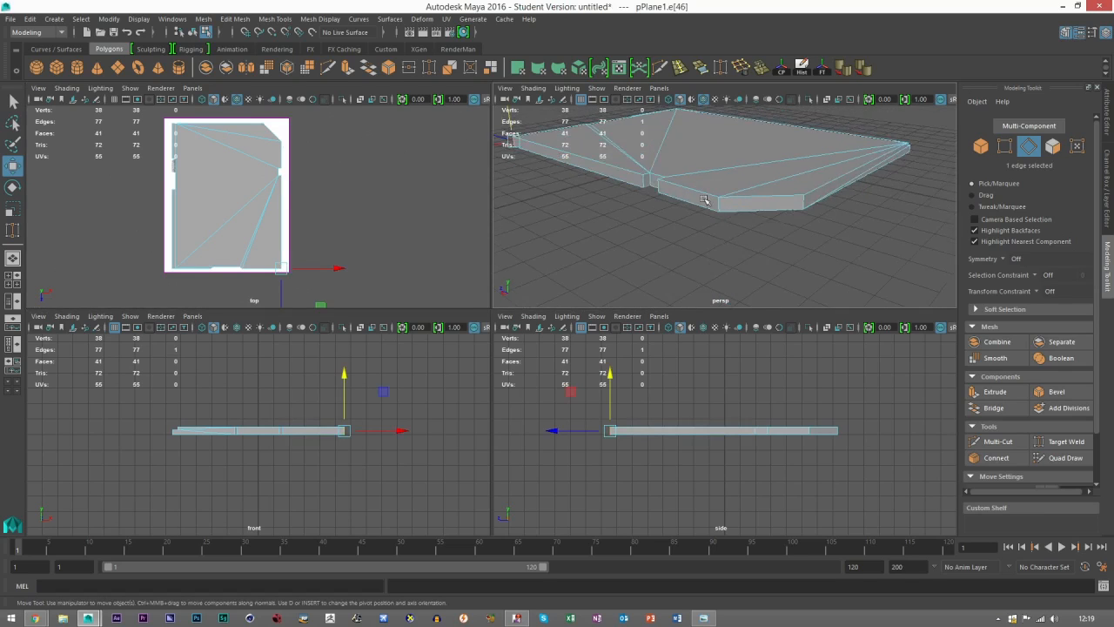
scroll(705, 200, "up", 3)
left_click(722, 201, "shift")
left_click(854, 201, "shift")
left_click_drag(817, 202, 802, 262, "alt")
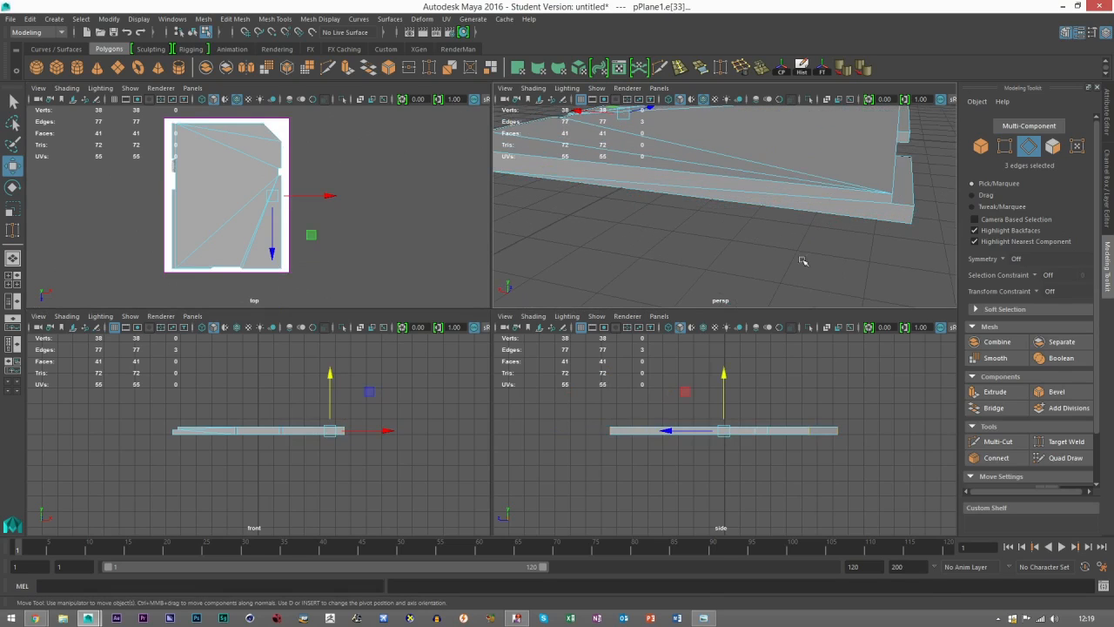
left_click(705, 618)
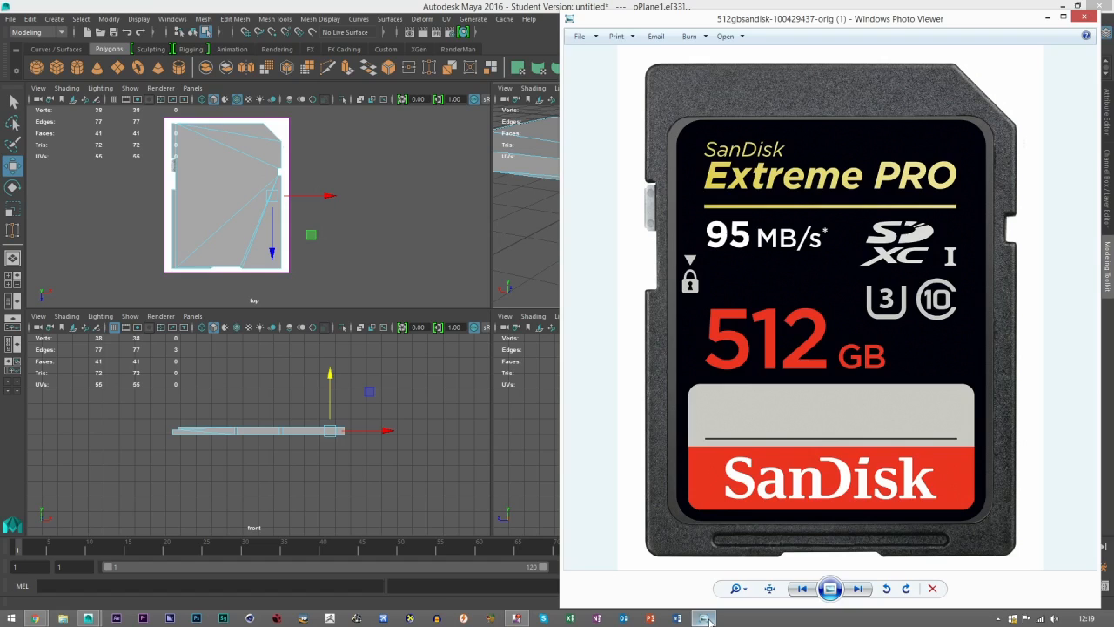
left_click(705, 618)
scroll(731, 200, "up", 3)
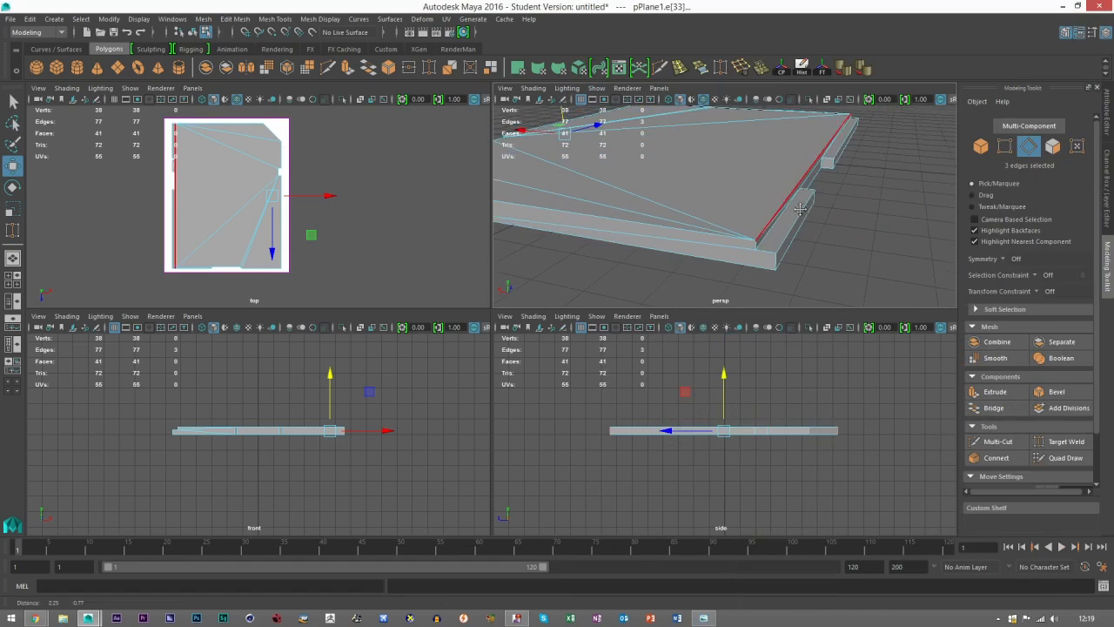
left_click(981, 149)
Inspect the underside of the card model and compare the notch and cut-corner placement with the reference photo.
scroll(818, 249, "down", 4)
left_click(818, 249)
left_click_drag(818, 249, 789, 163, "alt")
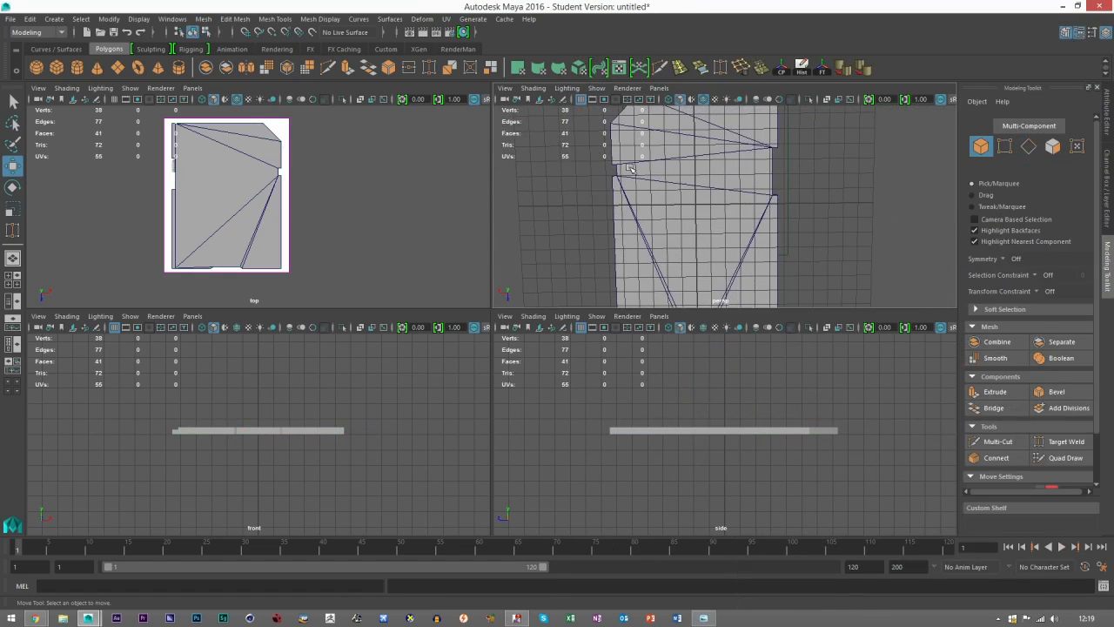
key("space")
key("space")
key("space")
left_click_drag(578, 279, 541, 339, "alt")
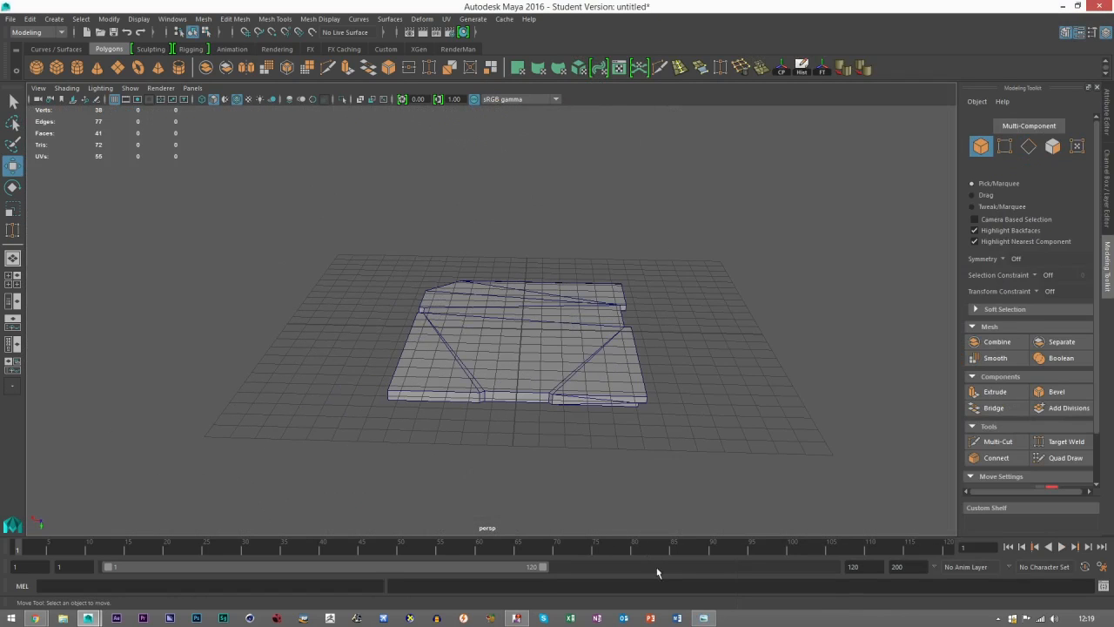
left_click(703, 618)
left_click(704, 618)
Flip the card model over by rotating it about its Z axis, and raise it above the grid.
left_click_drag(557, 491, 556, 329, "alt")
left_click(555, 330)
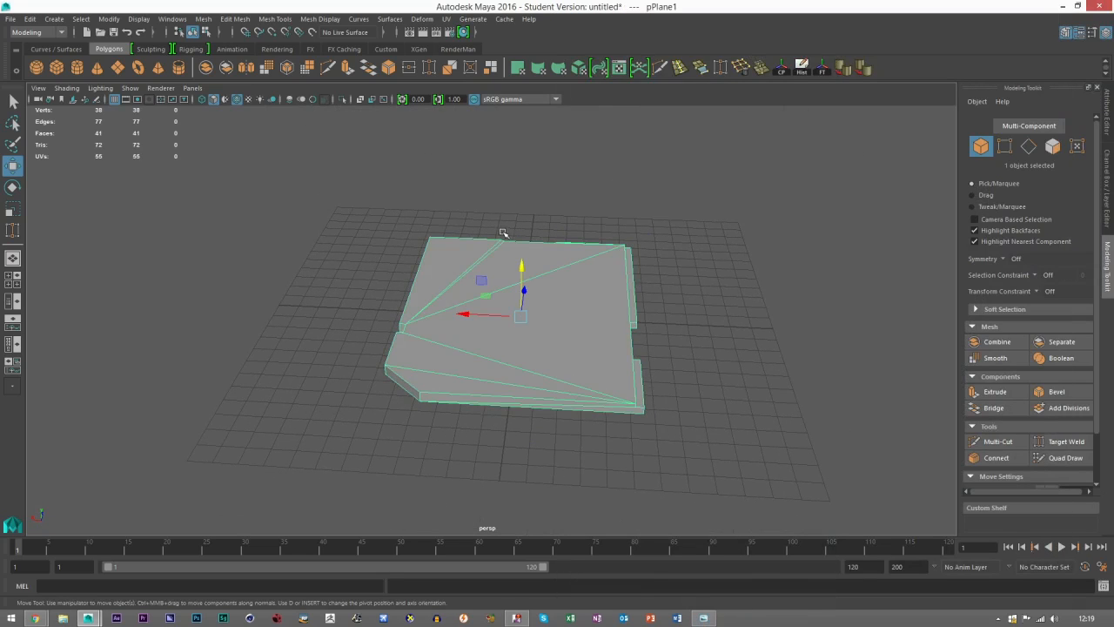
key("e")
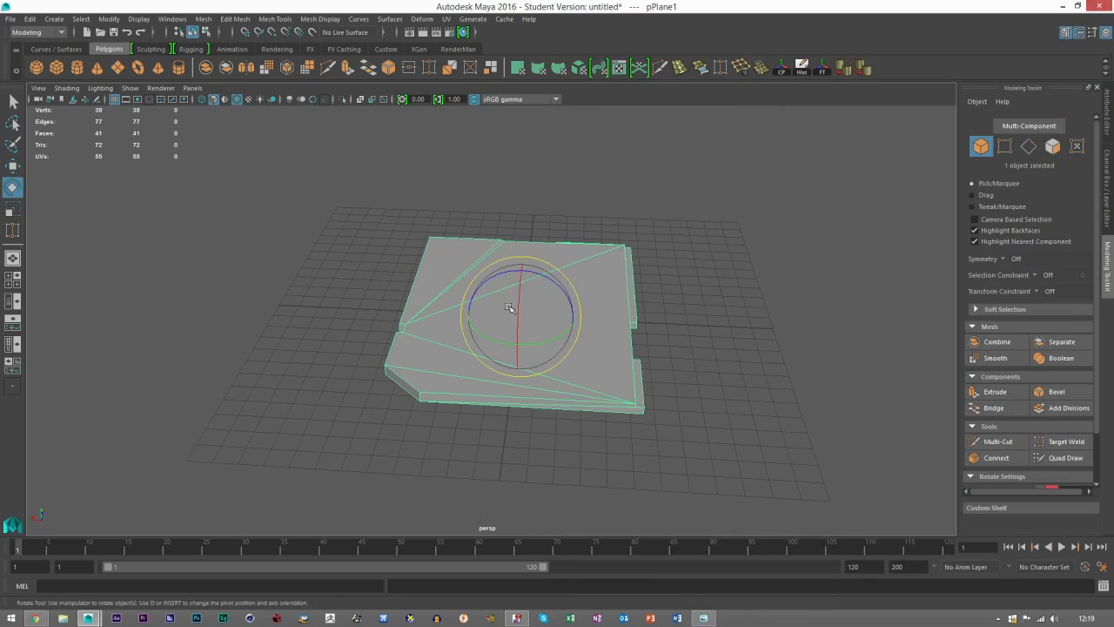
left_click_drag(543, 281, 396, 279)
key("ctrl+z")
key("w")
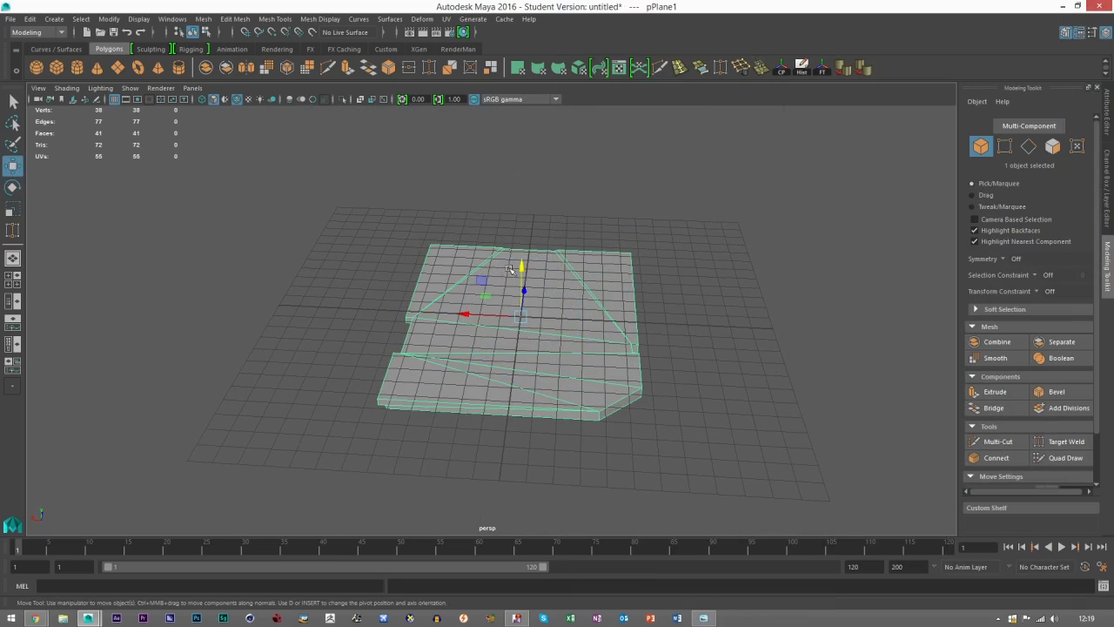
left_click_drag(523, 260, 522, 246)
left_click(667, 298)
Select the card model, fit the main window to half of the desktop, and open the UV Editor.
left_click_drag(577, 323, 369, 341, "alt")
right_click_drag(369, 341, 494, 313, "alt")
left_click_drag(494, 314, 461, 300, "alt")
right_click_drag(564, 230, 515, 232, "alt")
left_click(496, 210)
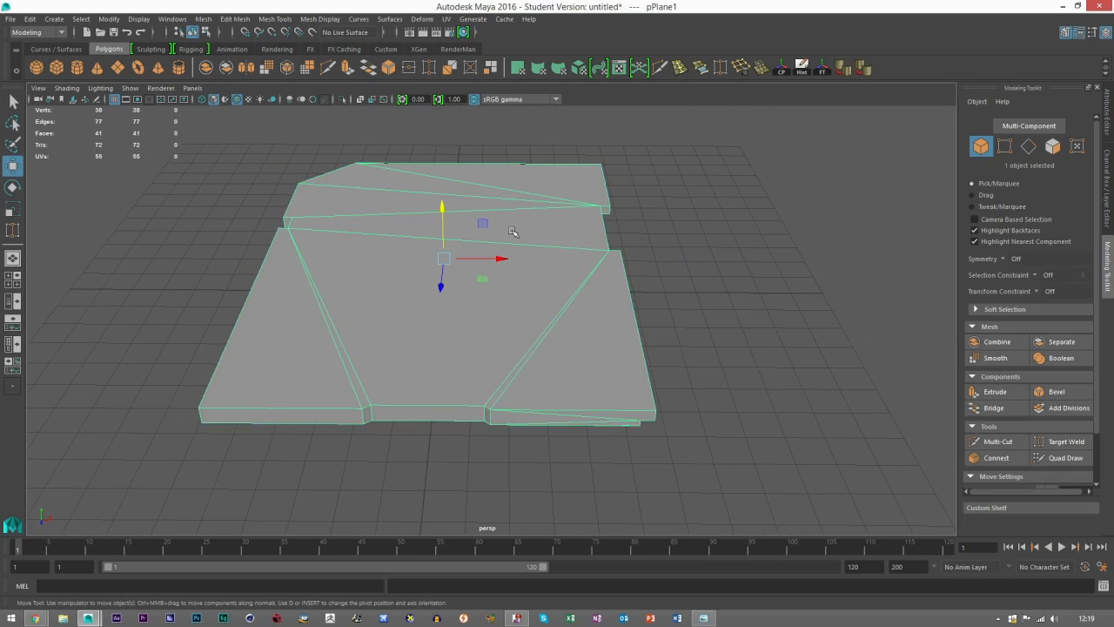
right_click_drag(514, 232, 502, 252, "alt")
left_click_drag(498, 238, 301, 259, "alt")
left_click_drag(749, 5, 0, 113)
left_click(452, 26)
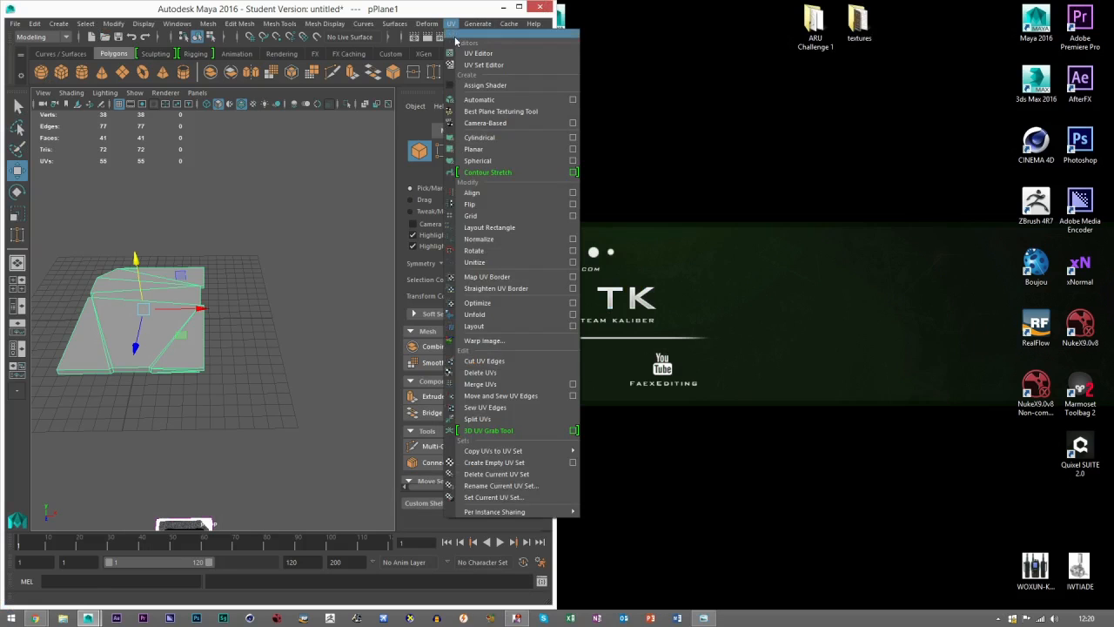
left_click(479, 44)
Arrange the UV Editor beside the main window and widen the modelling window so both are usable together.
left_click_drag(1107, 92, 606, 25)
left_click_drag(542, 150, 699, 175)
left_click_drag(558, 186, 685, 198)
scroll(271, 319, "up", 2)
left_click_drag(271, 319, 377, 318, "alt")
scroll(378, 318, "up", 2)
scroll(870, 131, "down", 1)
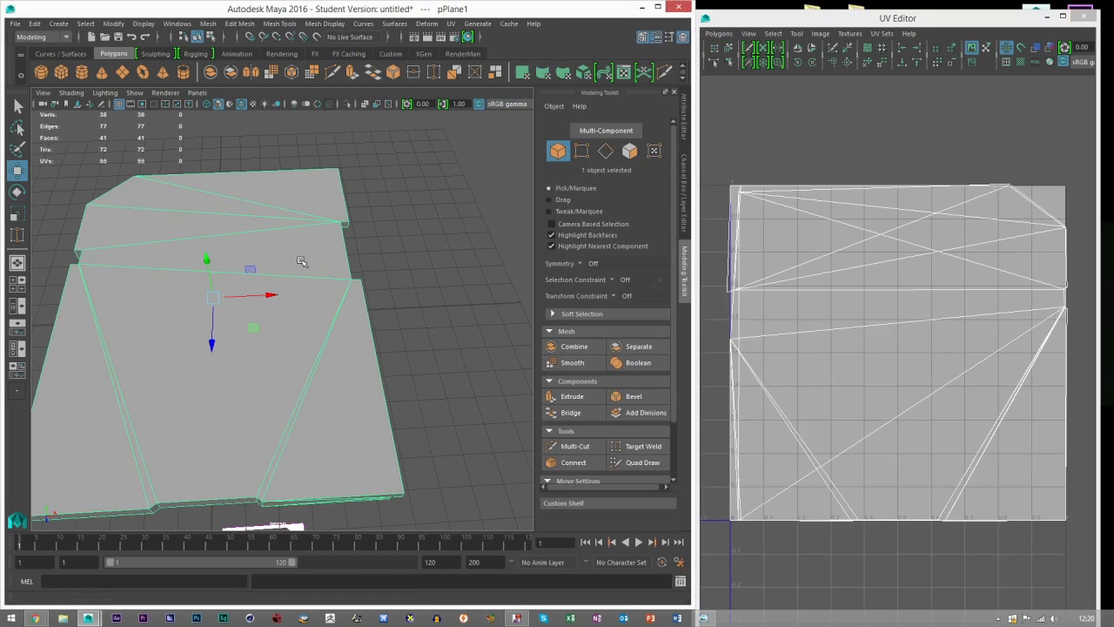
Delete the card's existing UVs and turn on the checkered tile and shaded UV display in the UV Editor.
left_click(719, 33)
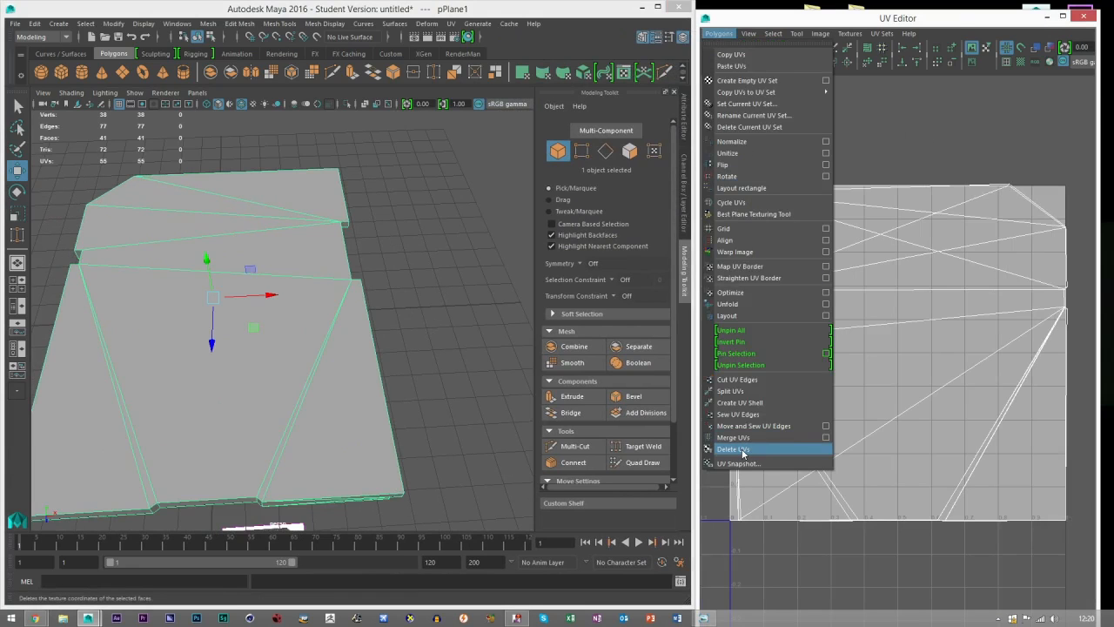
left_click(734, 450)
key("f")
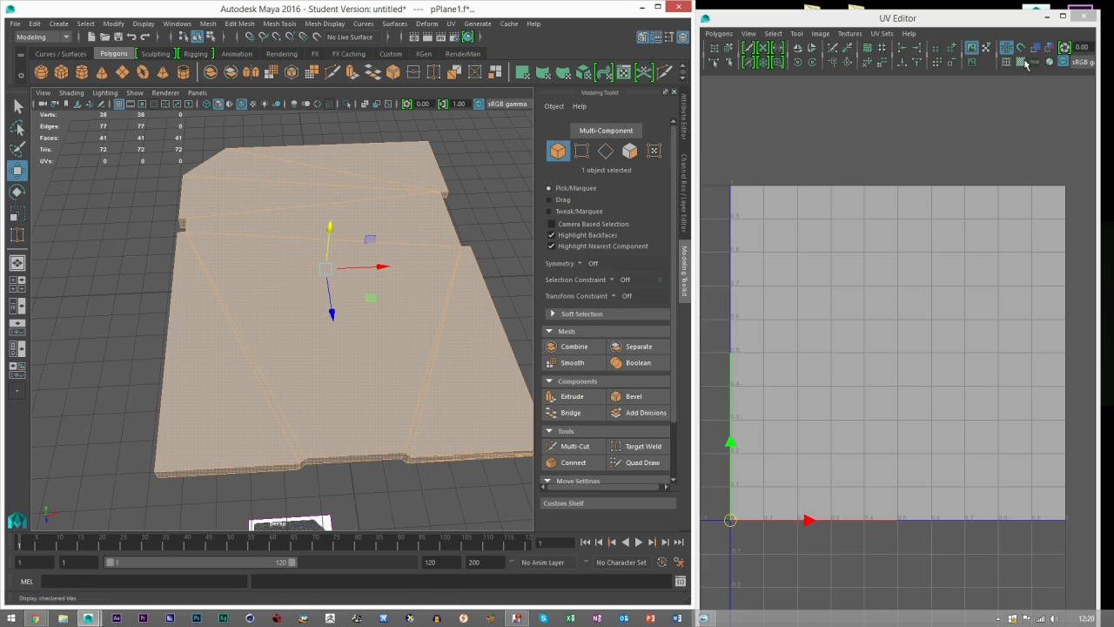
left_click(1024, 66)
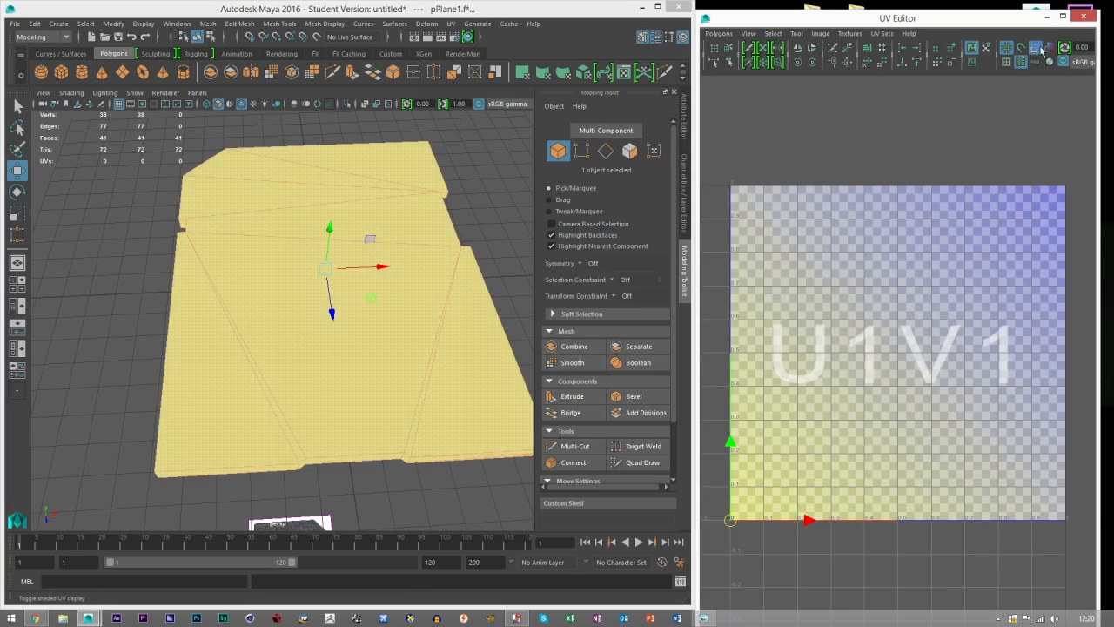
Select all faces of the card's upper surface in face mode, using Drag selection with Camera Based Selection enabled.
left_click(629, 151)
left_click(564, 200)
left_click_drag(276, 296, 299, 279, "alt")
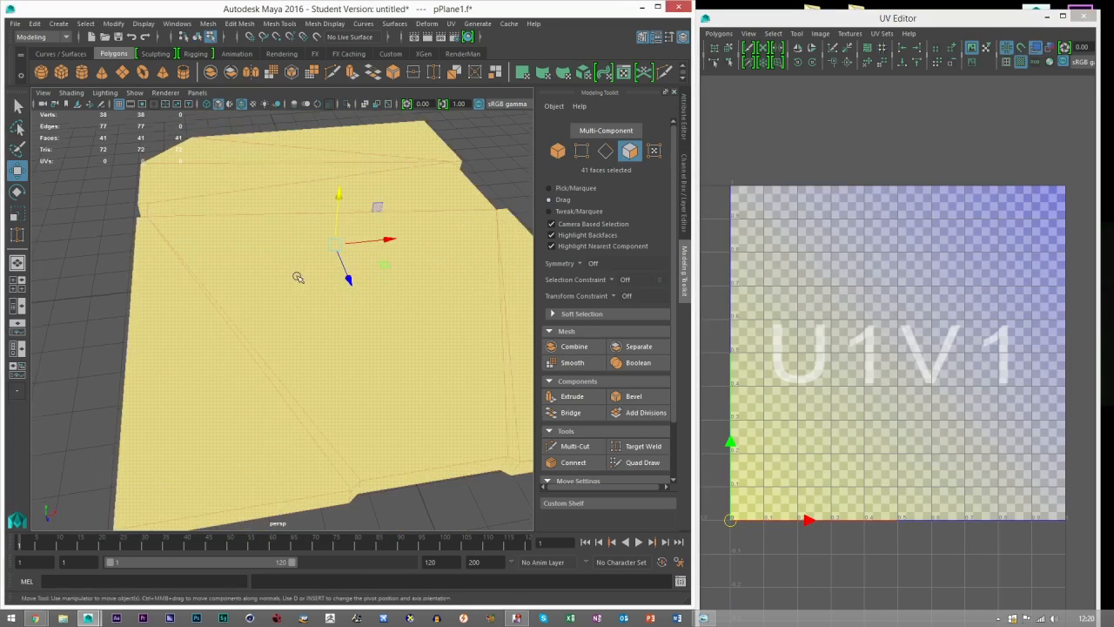
right_click_drag(299, 278, 226, 311, "alt")
left_click_drag(398, 351, 400, 351)
left_click_drag(328, 175, 312, 228, "shift")
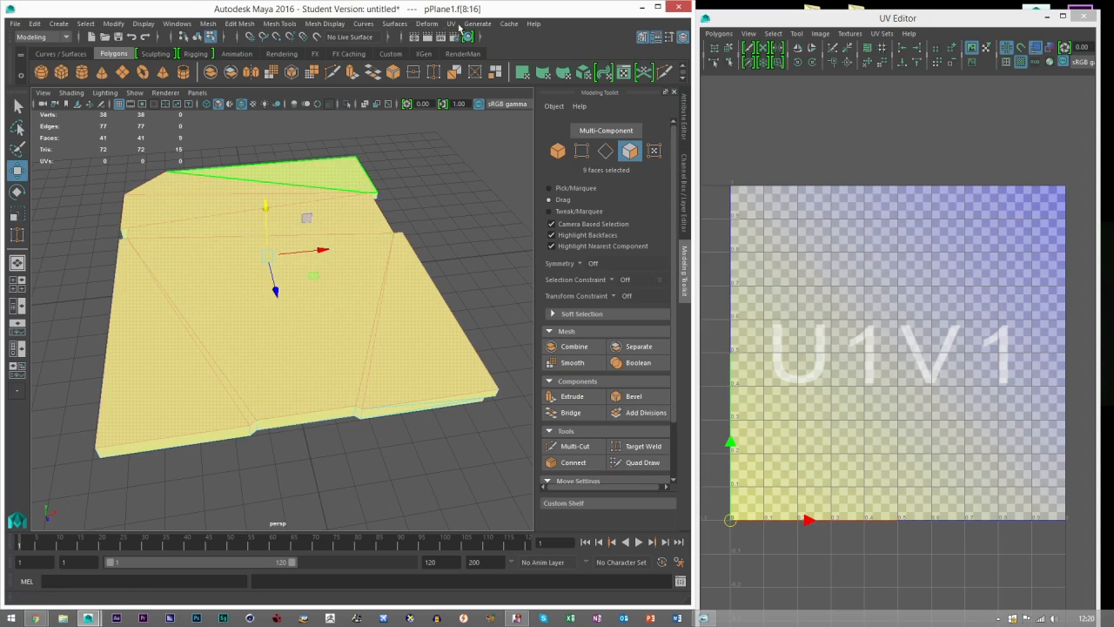
Apply a planar mapping to the selected upper faces, fitted to the bounding box and projected from the Y axis with the width/height ratio kept.
left_click(451, 24)
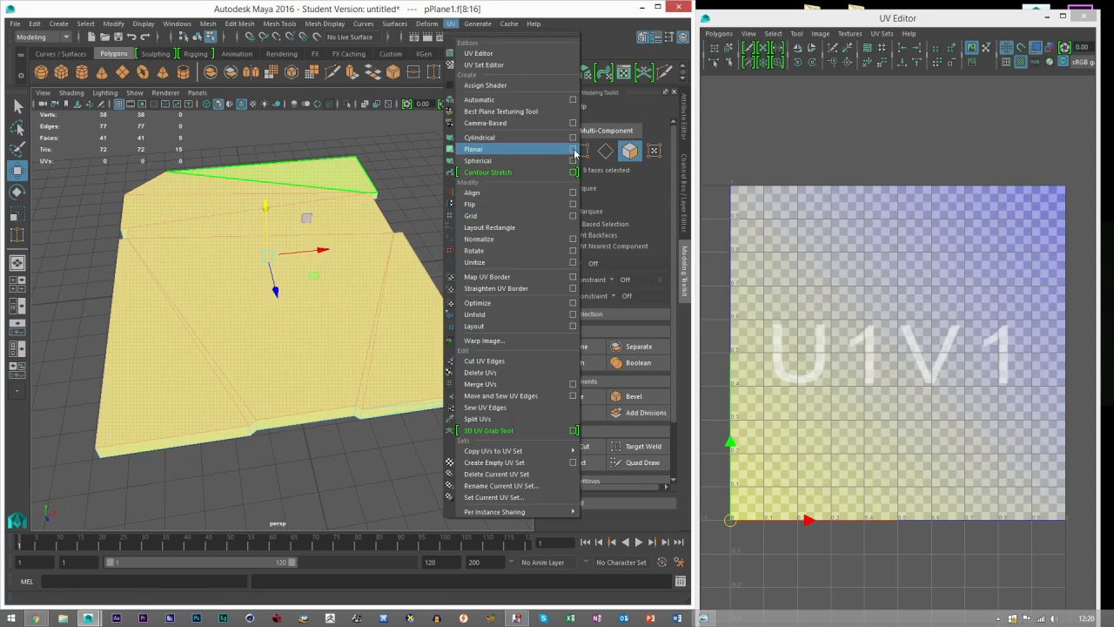
left_click(574, 151)
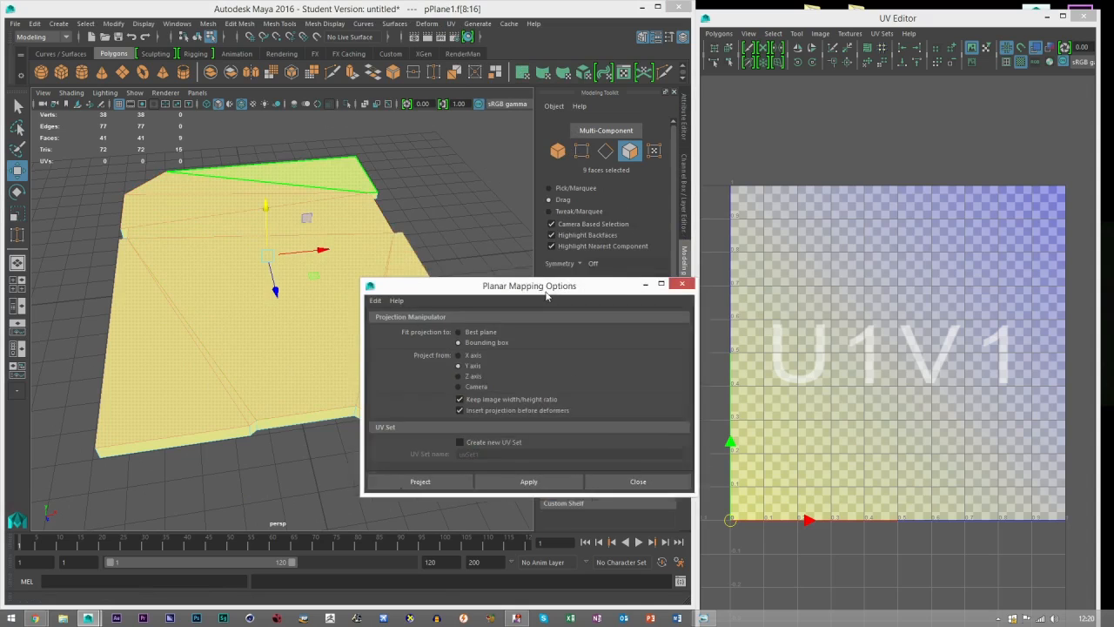
left_click_drag(288, 433, 152, 252, "alt")
left_click(561, 471)
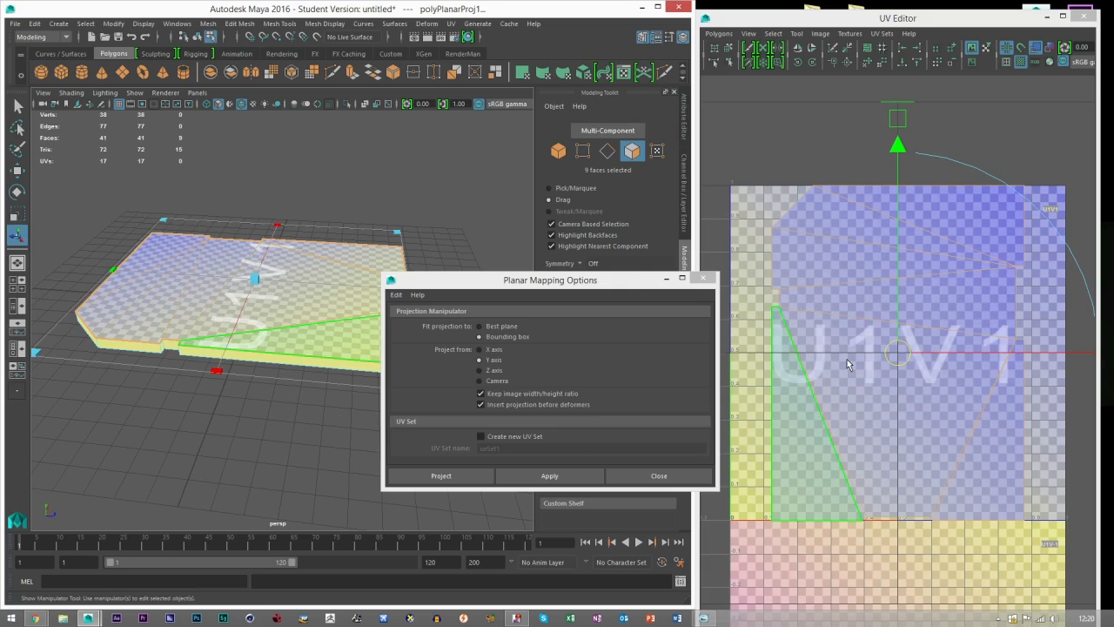
Set the planar projection's width and height to 20.
left_click(686, 198)
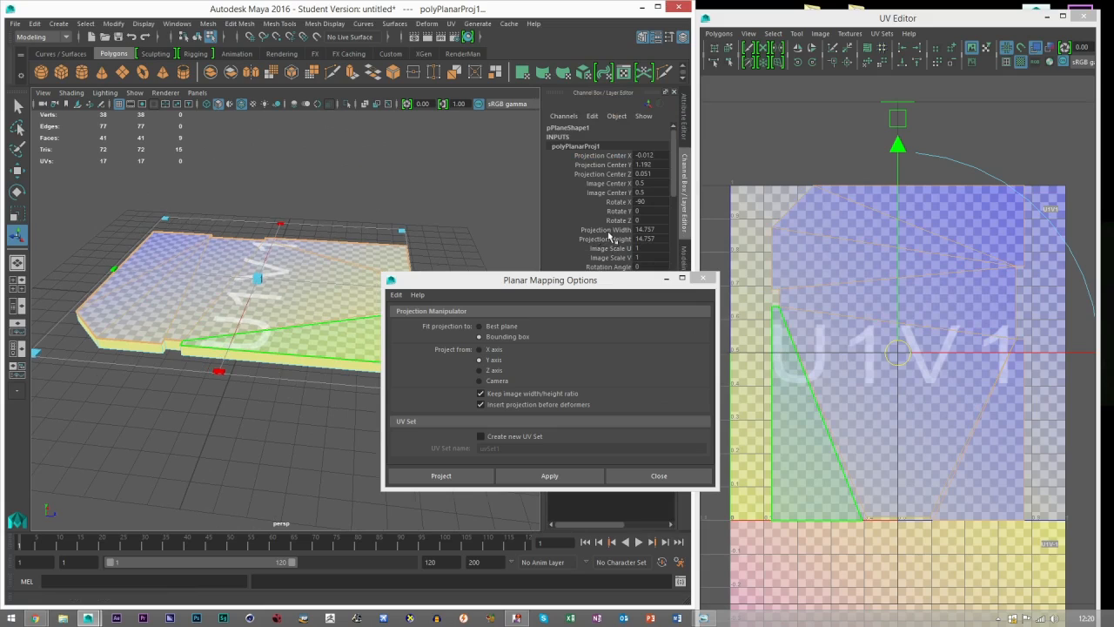
left_click_drag(646, 229, 645, 237)
type("20")
key("Return")
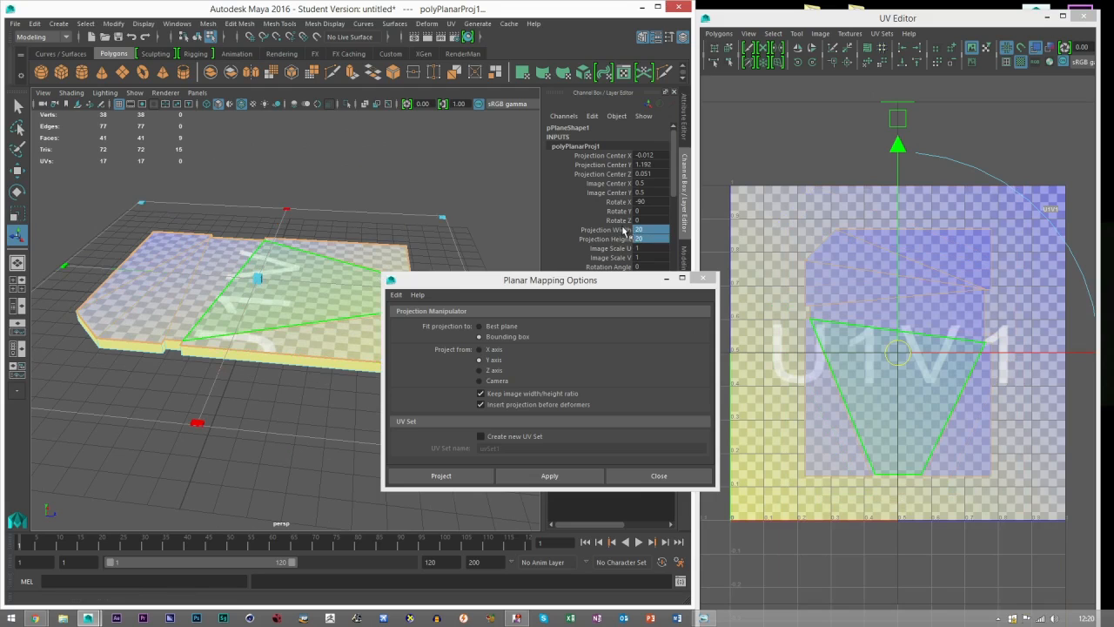
Set the planar projection's width and height to 30 and move the UV shell into the upper-left area of the UV tile.
key("w")
scroll(894, 304, "up", 3)
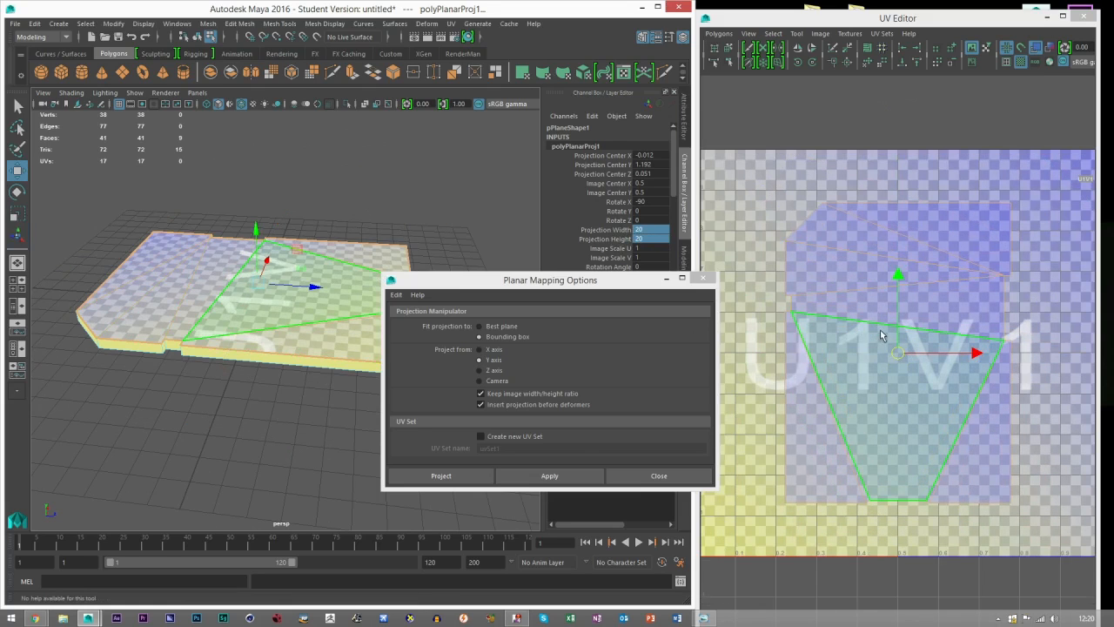
scroll(880, 330, "down", 1)
left_click(646, 238)
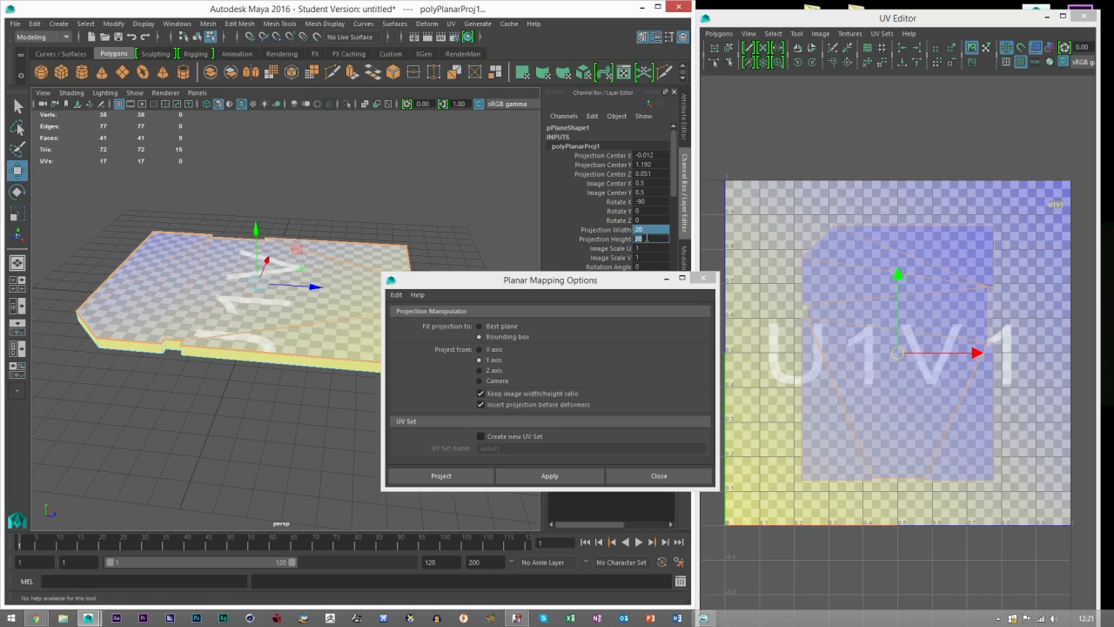
key("Return")
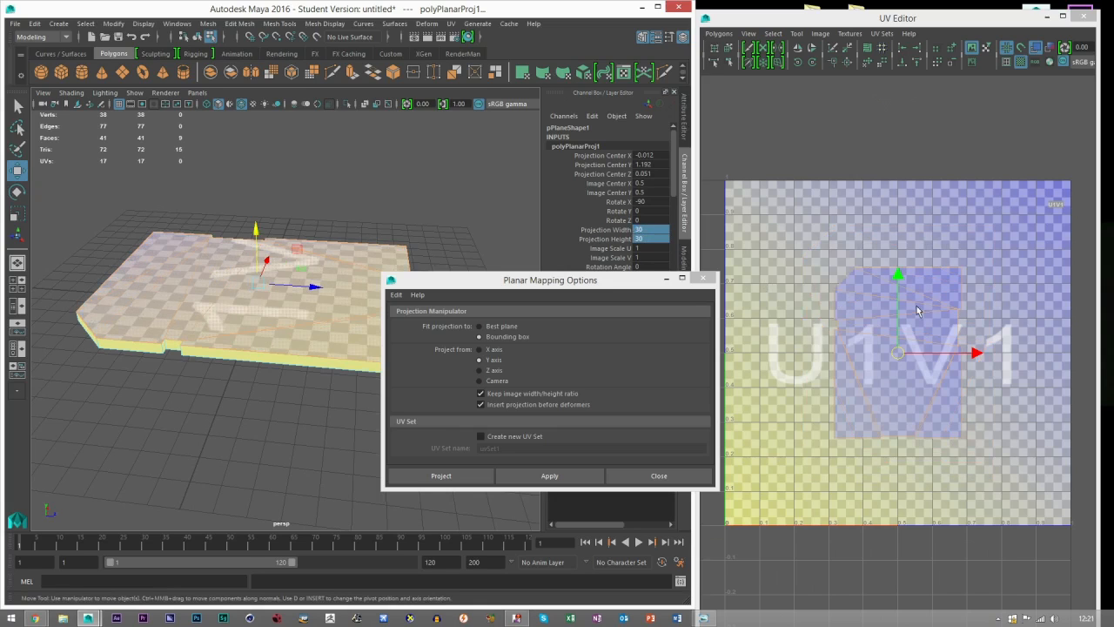
left_click(899, 362)
left_click_drag(898, 358, 801, 287)
Select the faces of the card's underside and apply the same Y-axis planar mapping to them.
left_click_drag(237, 264, 267, 286, "alt")
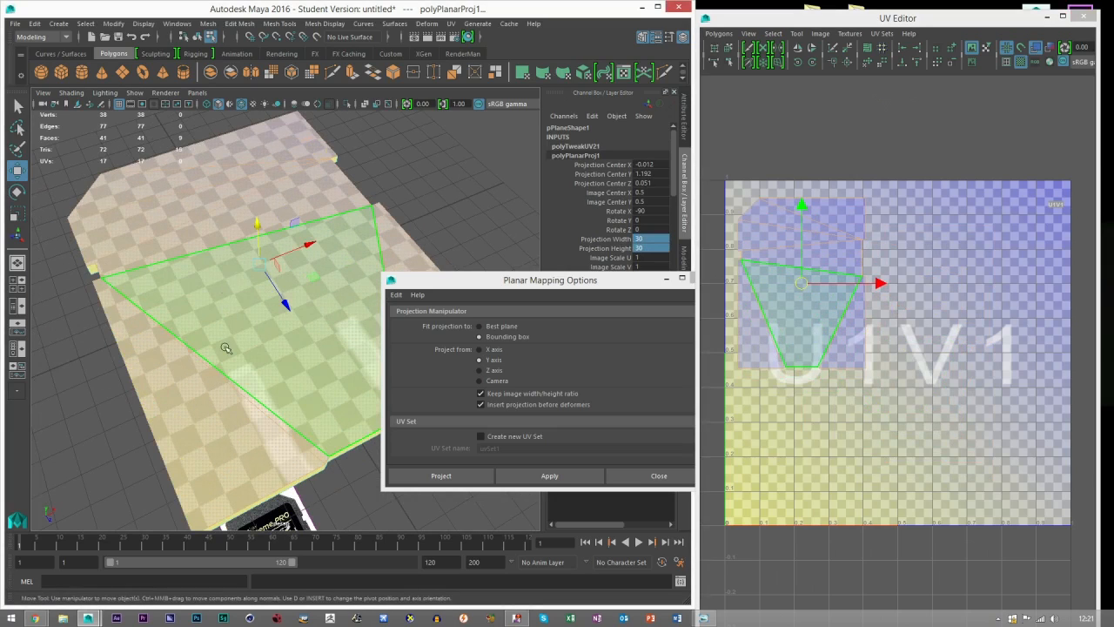
left_click_drag(300, 356, 255, 242, "alt")
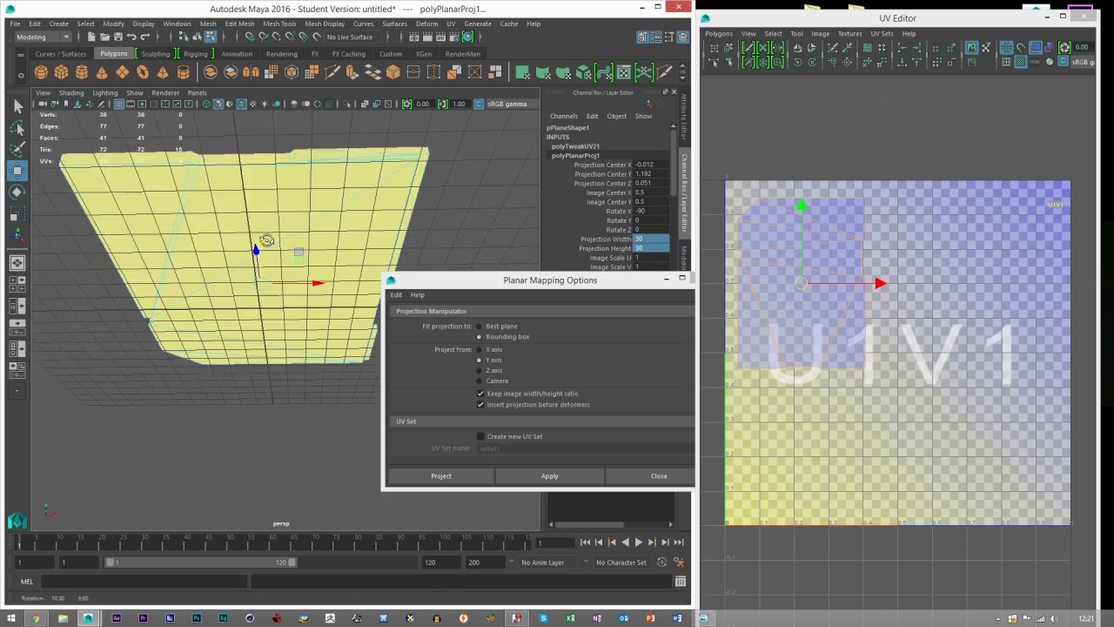
left_click_drag(227, 329, 222, 387)
left_click(550, 477)
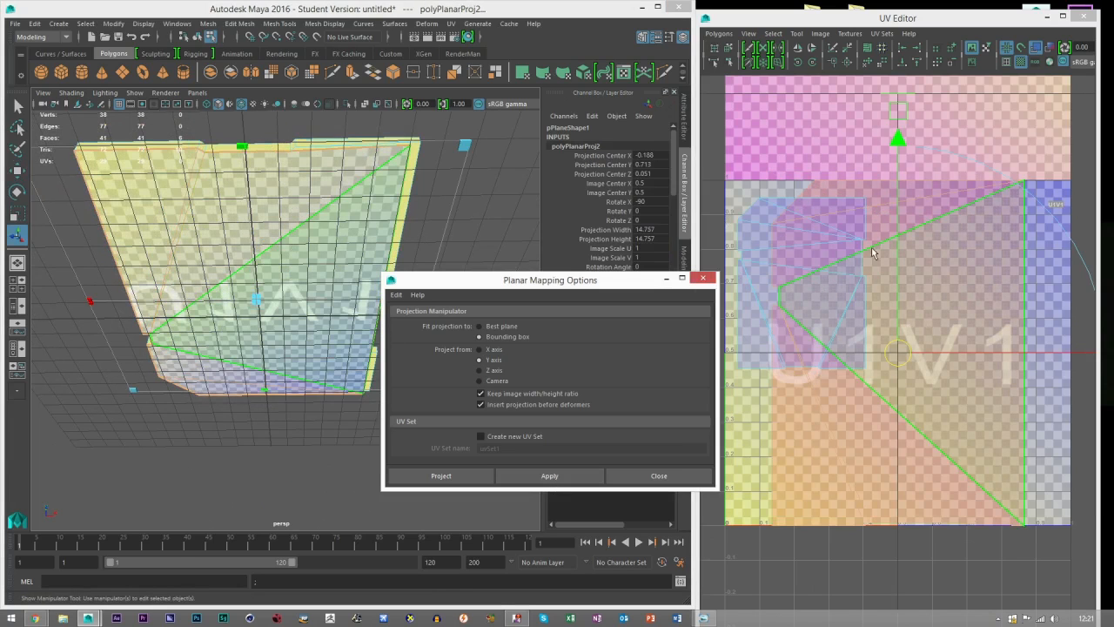
Set the width and height of the underside's planar projection to 30.
left_click_drag(636, 230, 646, 242)
type("3")
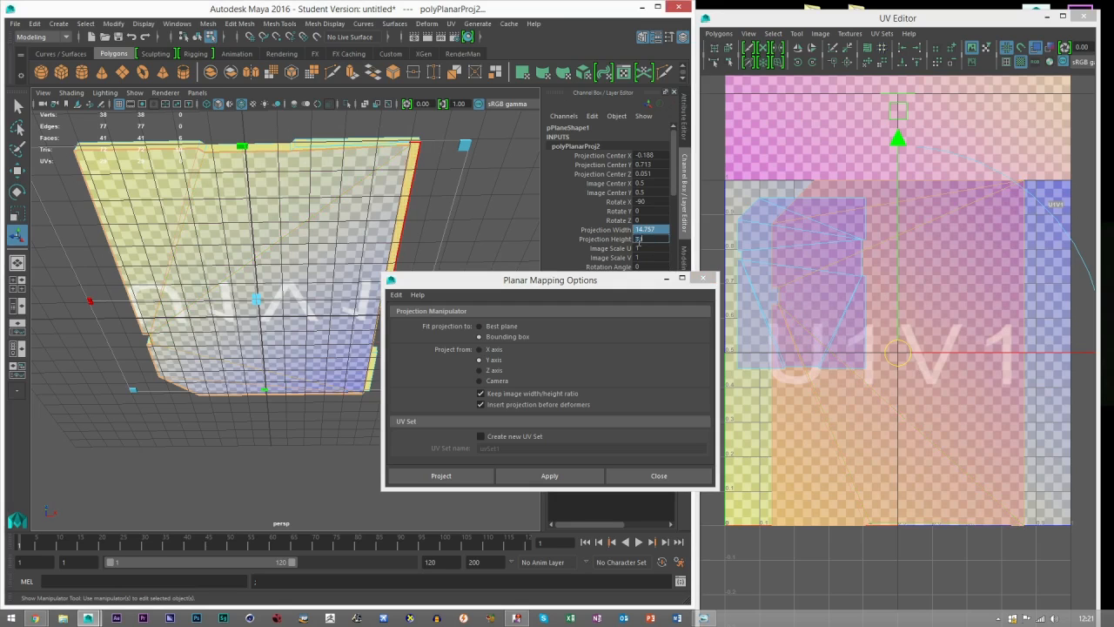
type("0")
key("Return")
key("w")
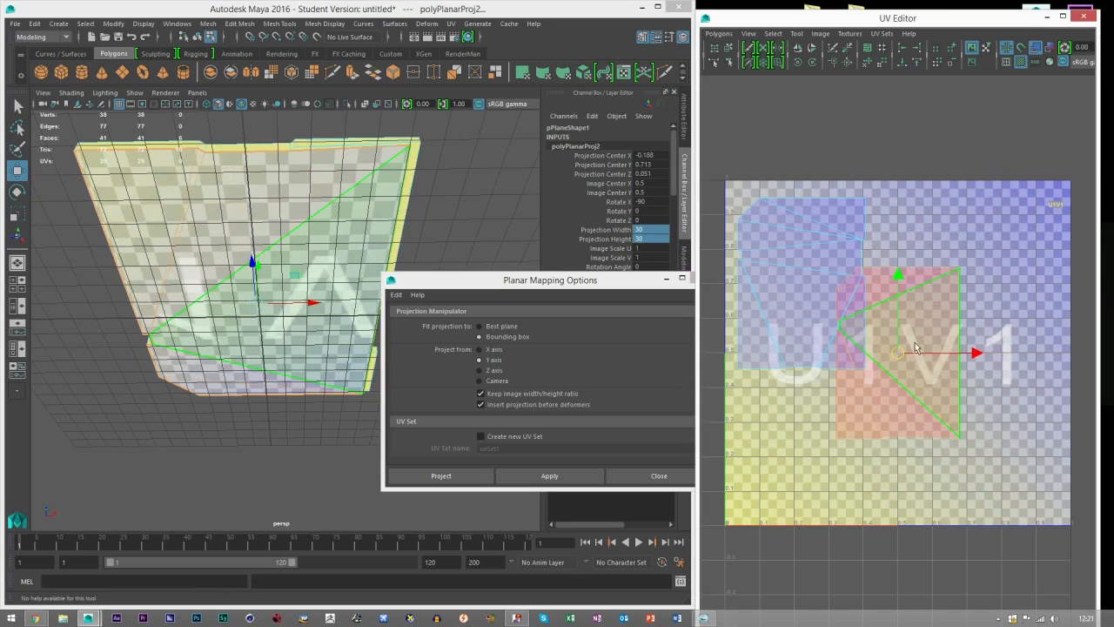
Place the underside UV shell right beside the first shell and flip it in the U direction.
left_click_drag(902, 355, 941, 285)
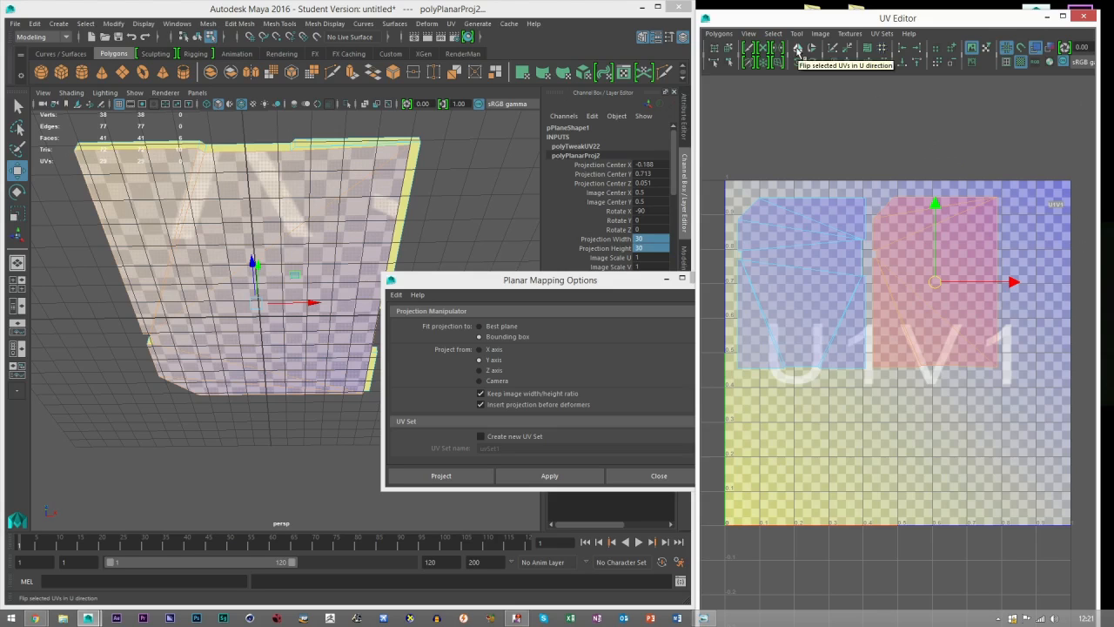
left_click(798, 50)
left_click_drag(934, 283, 933, 287)
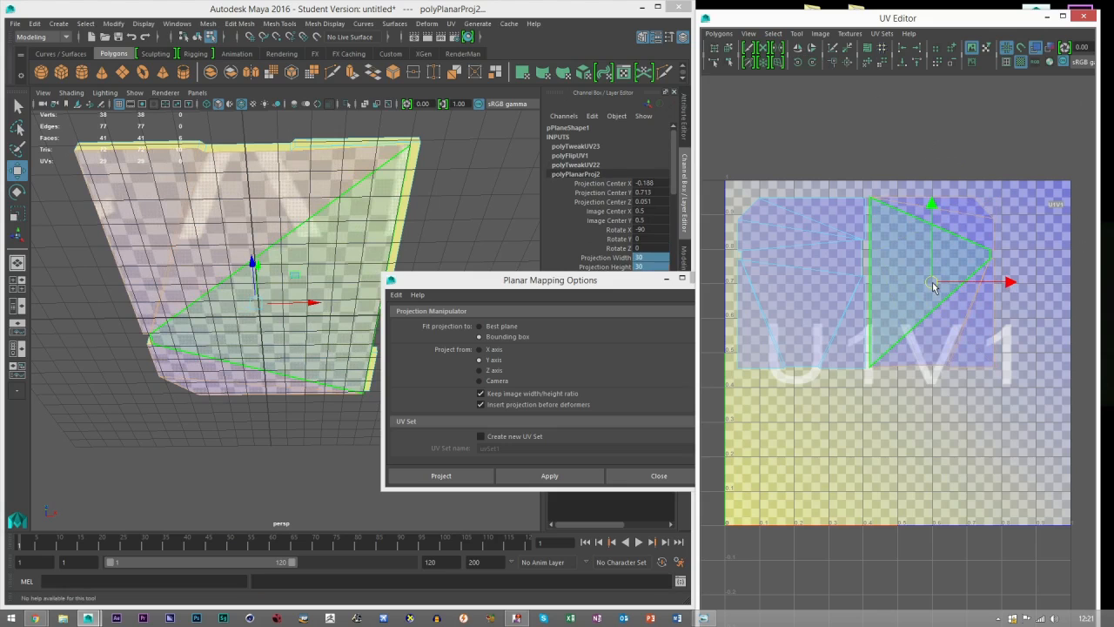
Select the narrow side faces along the card's straight short end and apply a Z-axis planar mapping to them.
left_click_drag(319, 144, 155, 236, "alt")
left_click_drag(293, 271, 277, 235, "alt")
left_click(258, 268)
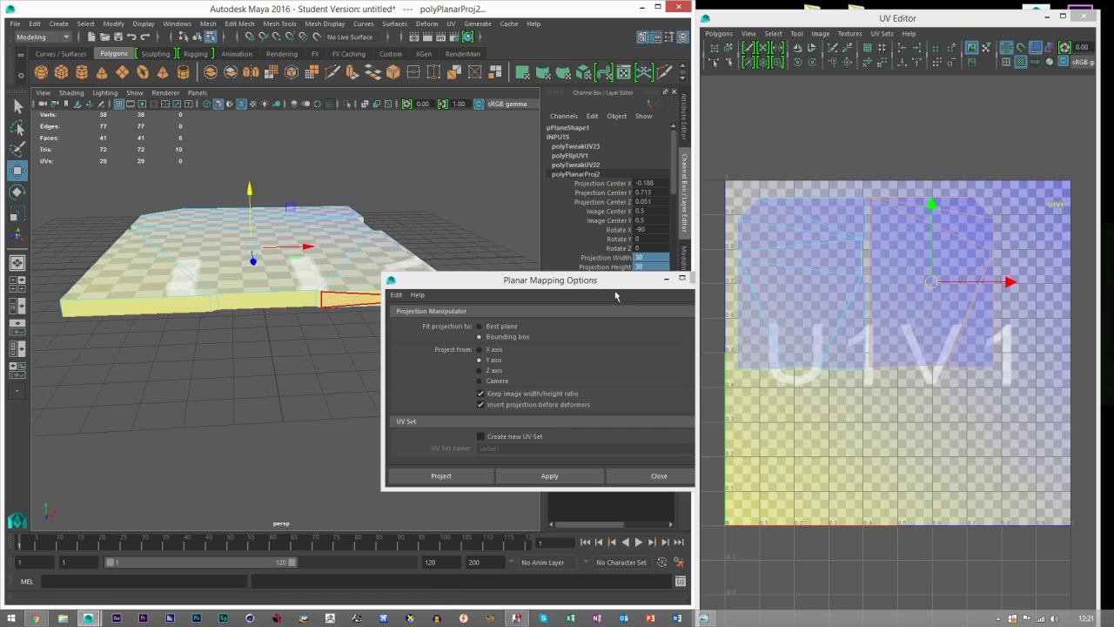
left_click(561, 356)
left_click_drag(578, 275, 579, 368)
scroll(308, 310, "up", 2)
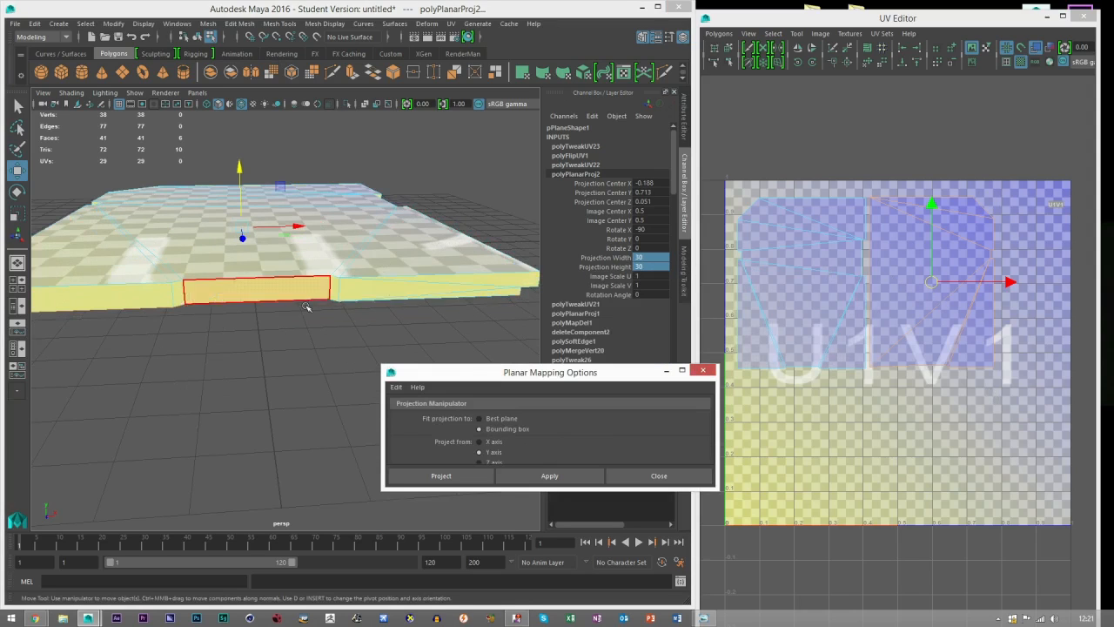
right_click(485, 277)
right_click_drag(486, 277, 485, 309)
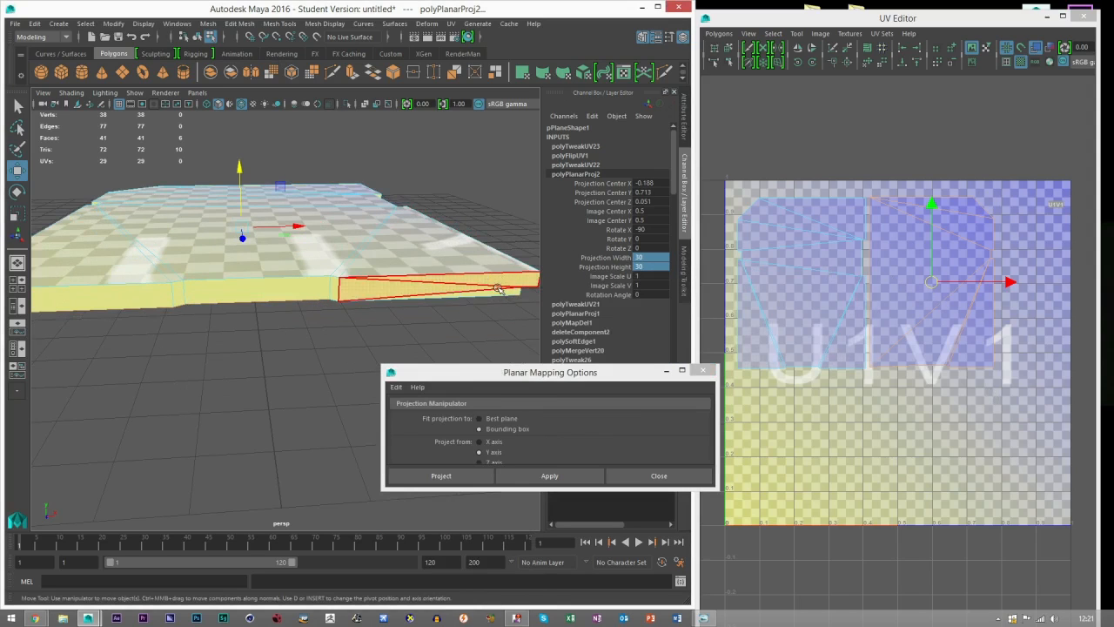
left_click(328, 289)
left_click_drag(327, 289, 334, 289, "shift")
left_click_drag(167, 294, 178, 294, "shift")
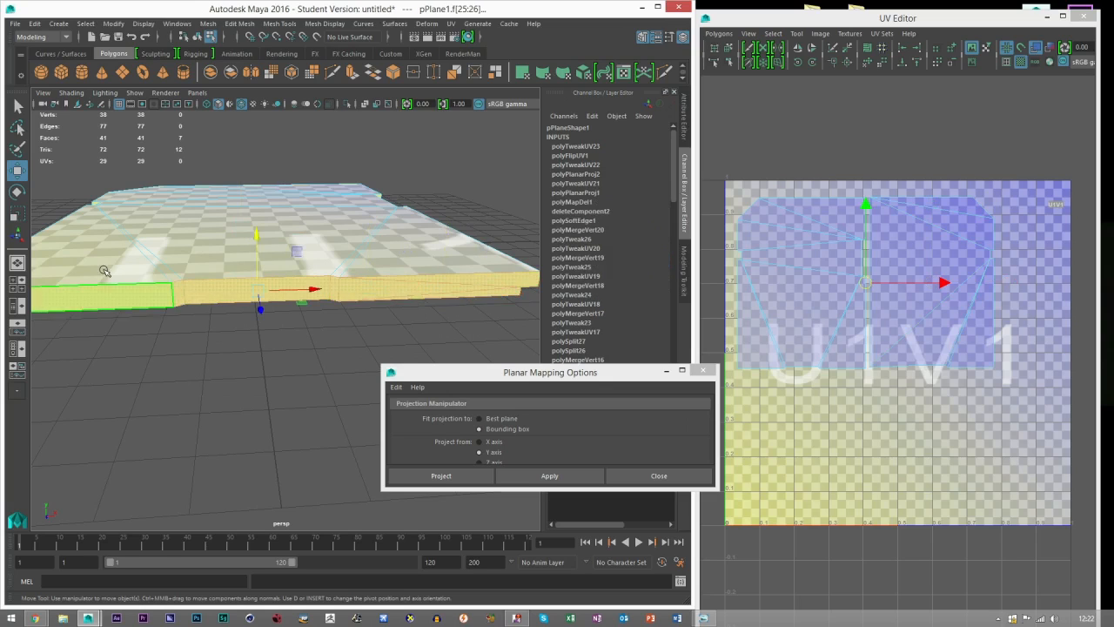
middle_click_drag(131, 294, 208, 294, "alt")
middle_click_drag(307, 252, 174, 240, "alt")
scroll(286, 261, "down", 3)
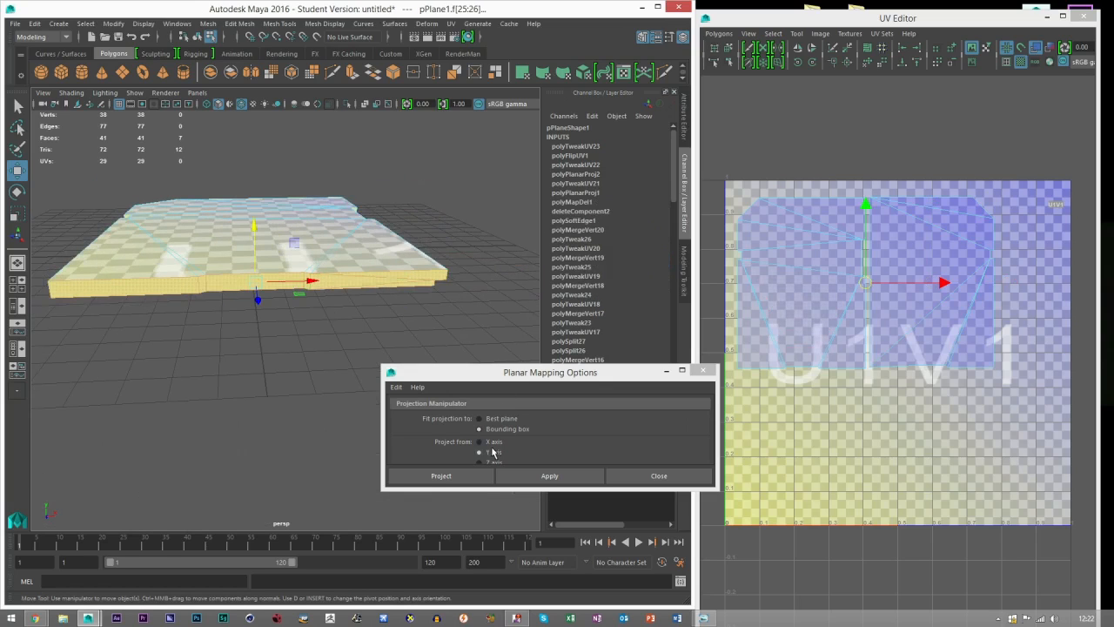
left_click_drag(544, 489, 544, 530)
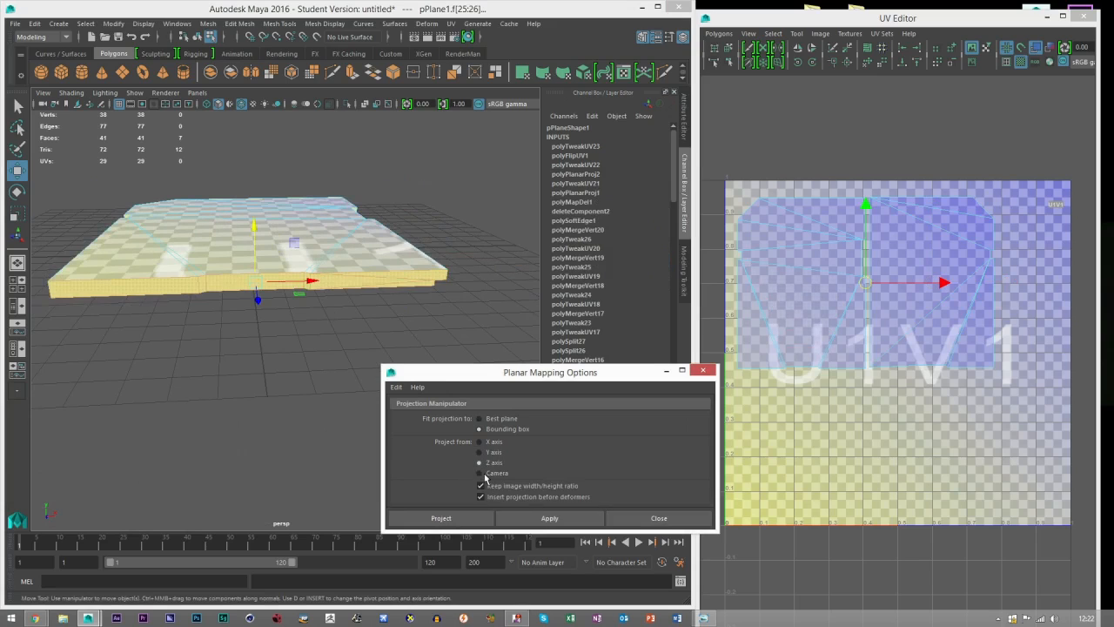
left_click(542, 518)
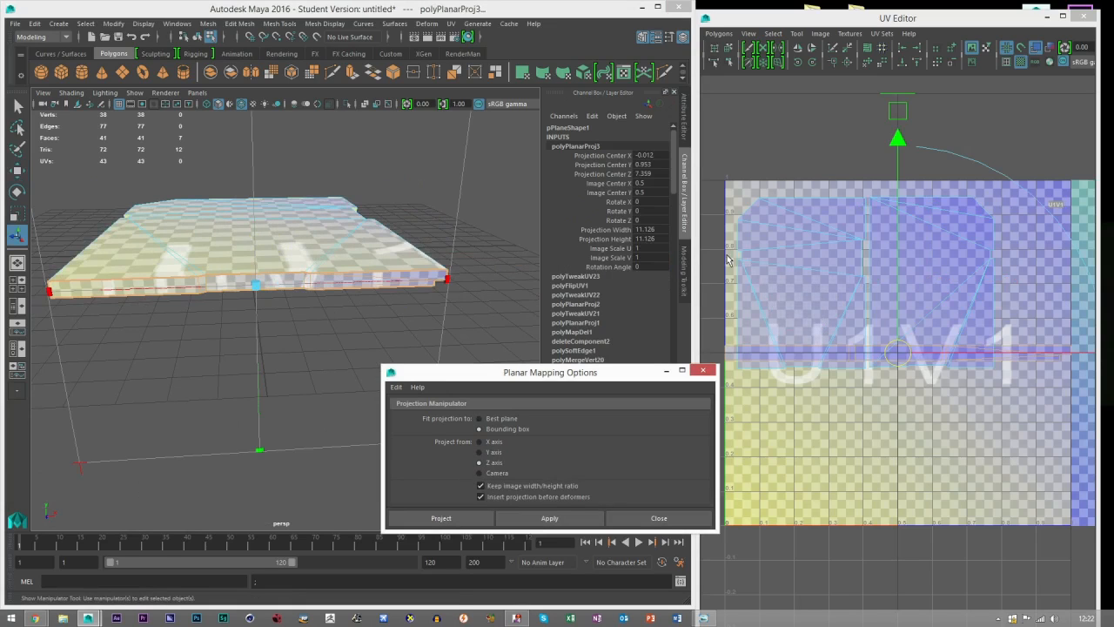
Set the straight end's projection width and height to 30 and move its UV strip below the two large shells.
left_click(648, 230)
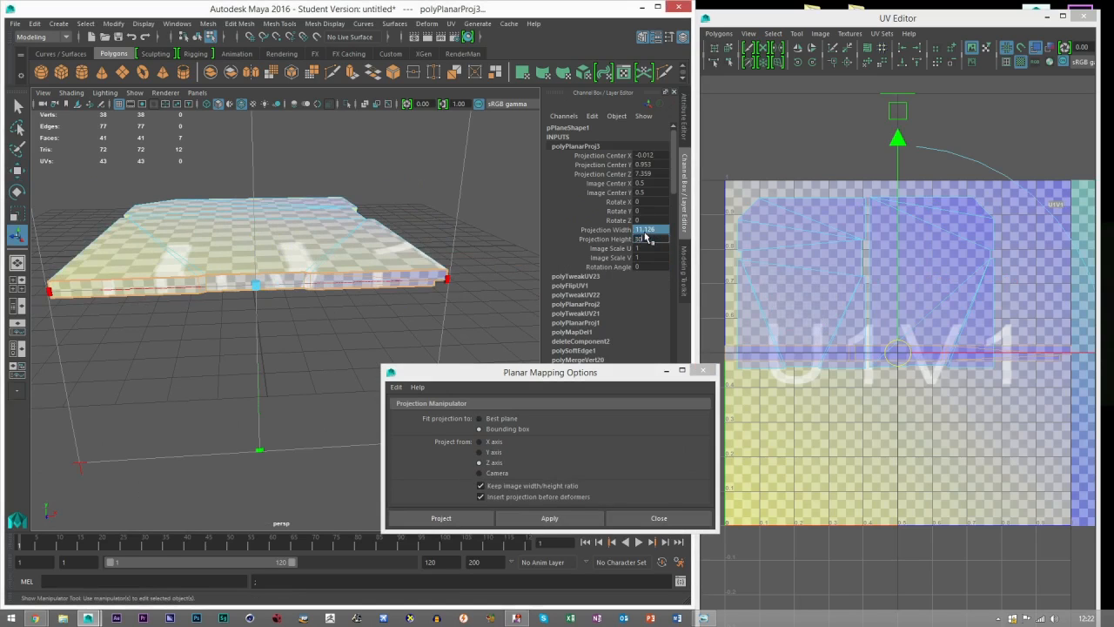
type("30")
key("Return")
key("w")
left_click_drag(901, 276, 902, 334)
Select the three side faces around the card's opposite, angled-corner end and planar-map them along the Z axis.
left_click_drag(252, 284, 129, 332, "alt")
left_click(168, 338)
left_click(171, 341, "shift")
left_click_drag(485, 323, 206, 302, "alt")
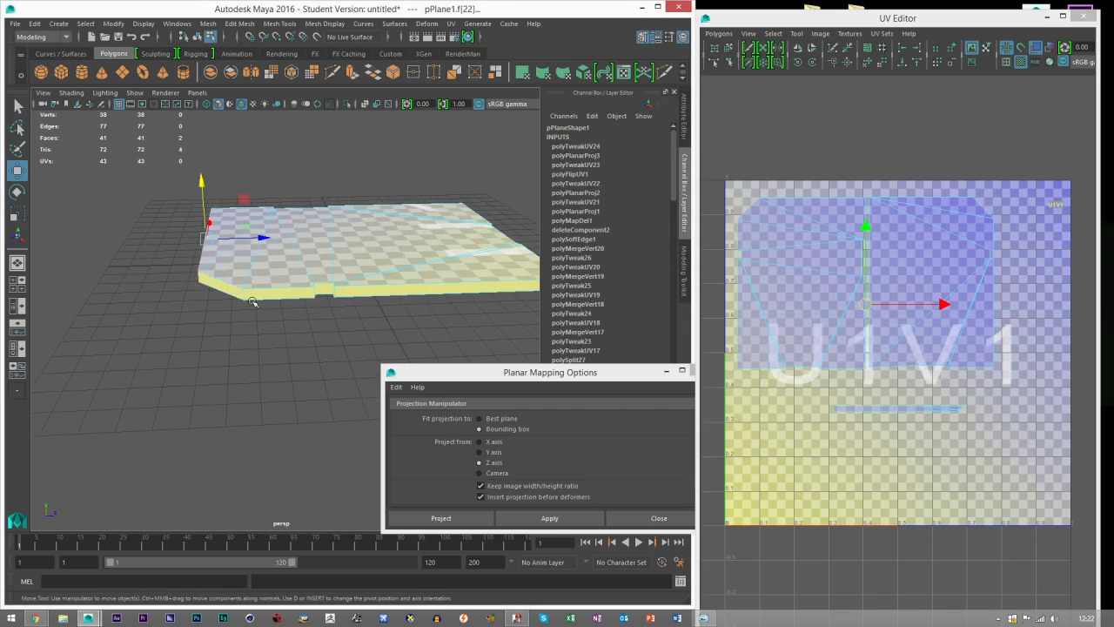
left_click_drag(286, 319, 306, 334, "alt")
left_click(373, 283, "shift")
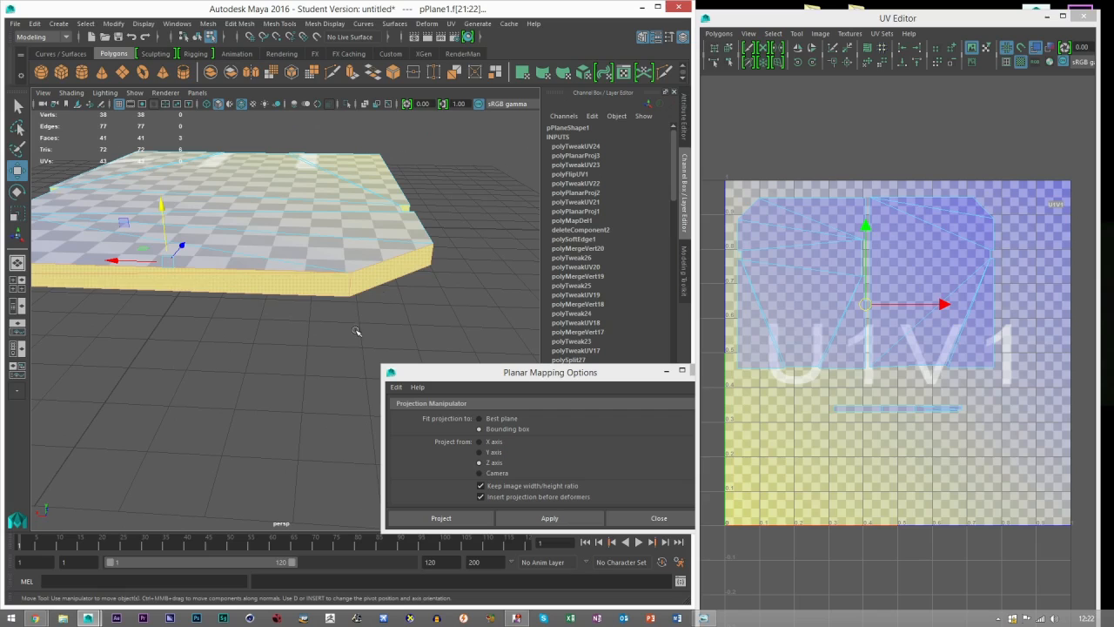
left_click(549, 518)
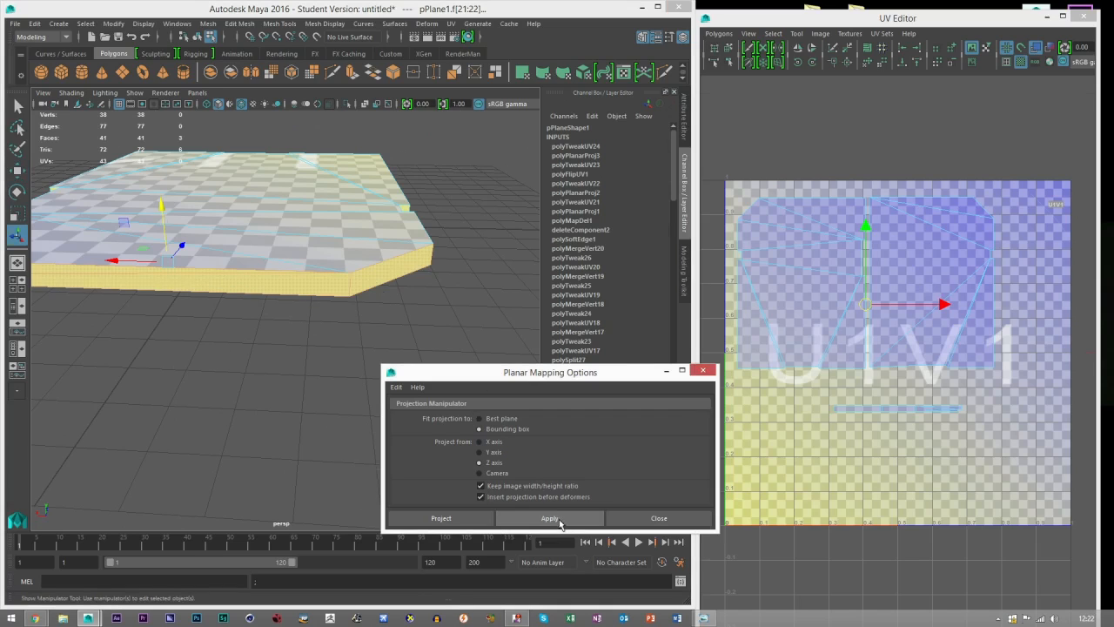
Set the width and height of the angled-corner end's planar projection to 30.
left_click_drag(652, 229, 651, 239)
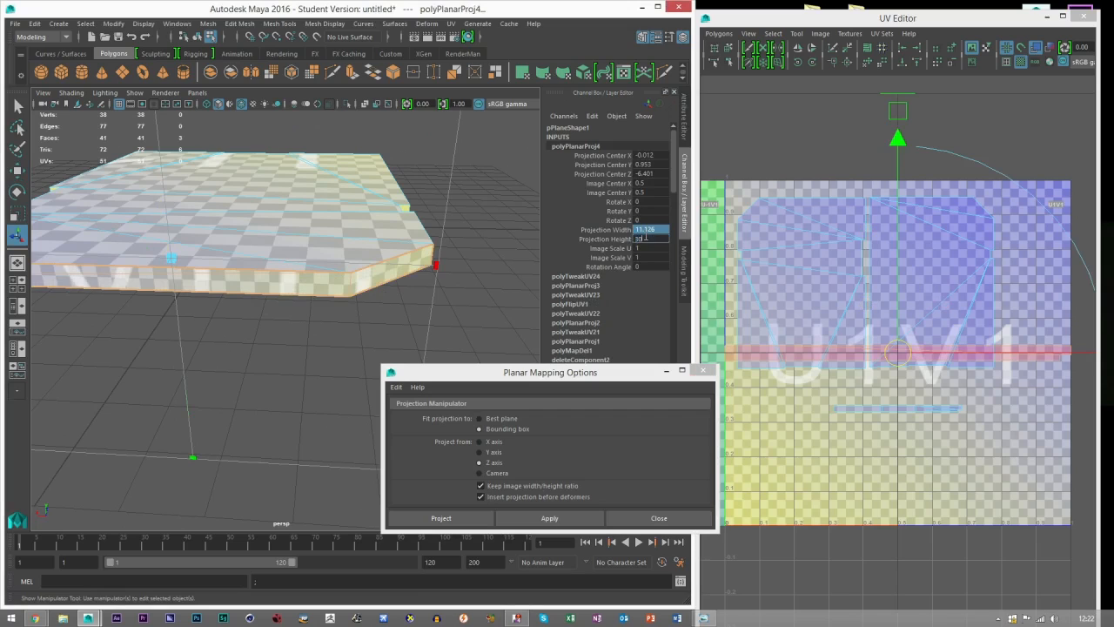
key("Return")
left_click(654, 231)
type("30")
key("Return")
key("Return")
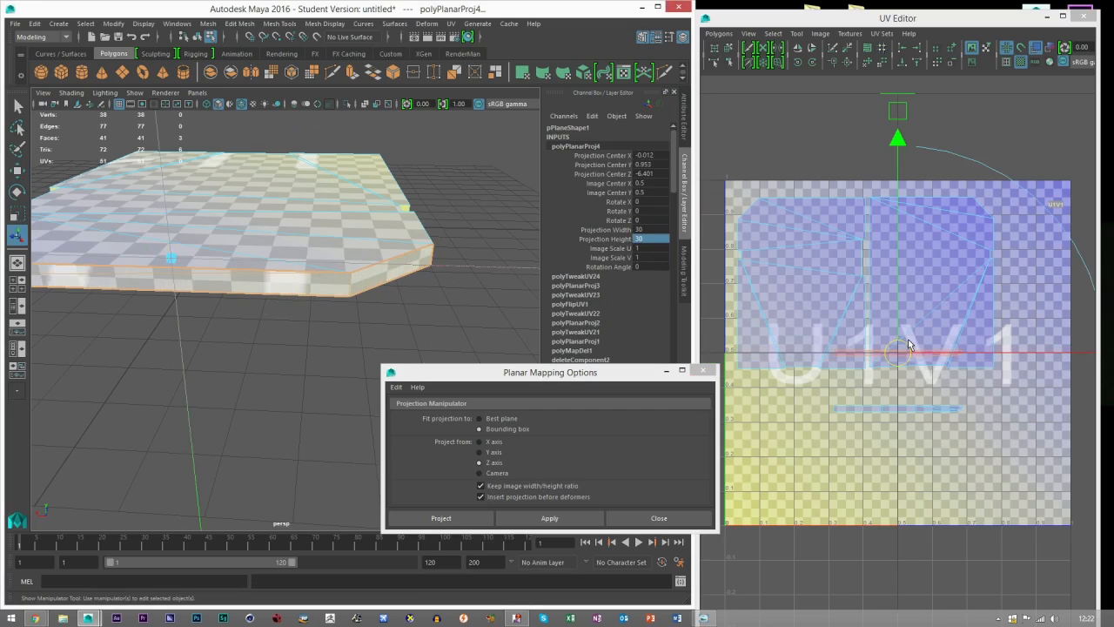
Move the angled-corner end's UV strip just below the first strip and flip it in the U direction.
left_click(905, 340)
key("w")
left_click_drag(901, 279, 899, 364)
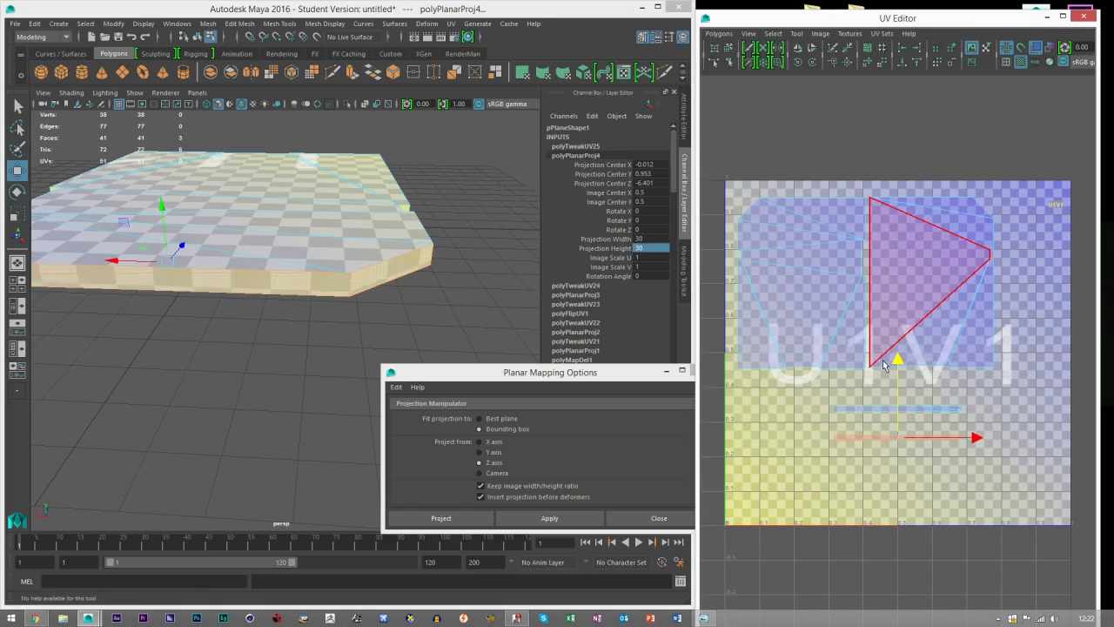
left_click(798, 48)
scroll(857, 384, "up", 2)
scroll(857, 383, "up", 2)
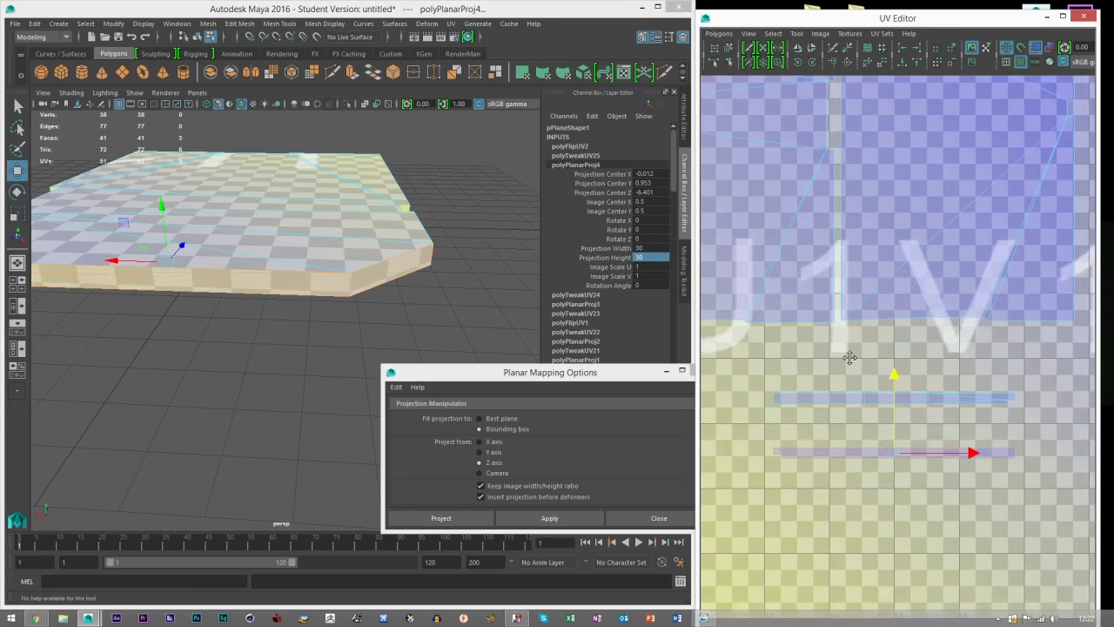
Clear the face selection, switch the UV Editor to UV selection and select the UVs of the upper strip.
left_click_drag(340, 313, 357, 260, "alt")
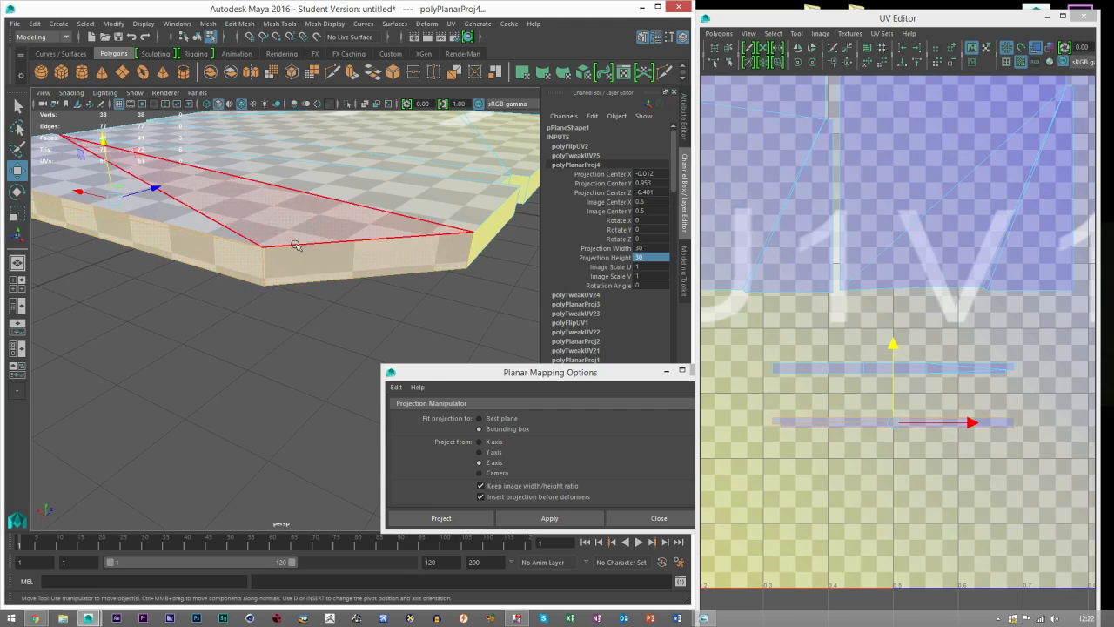
left_click(428, 296)
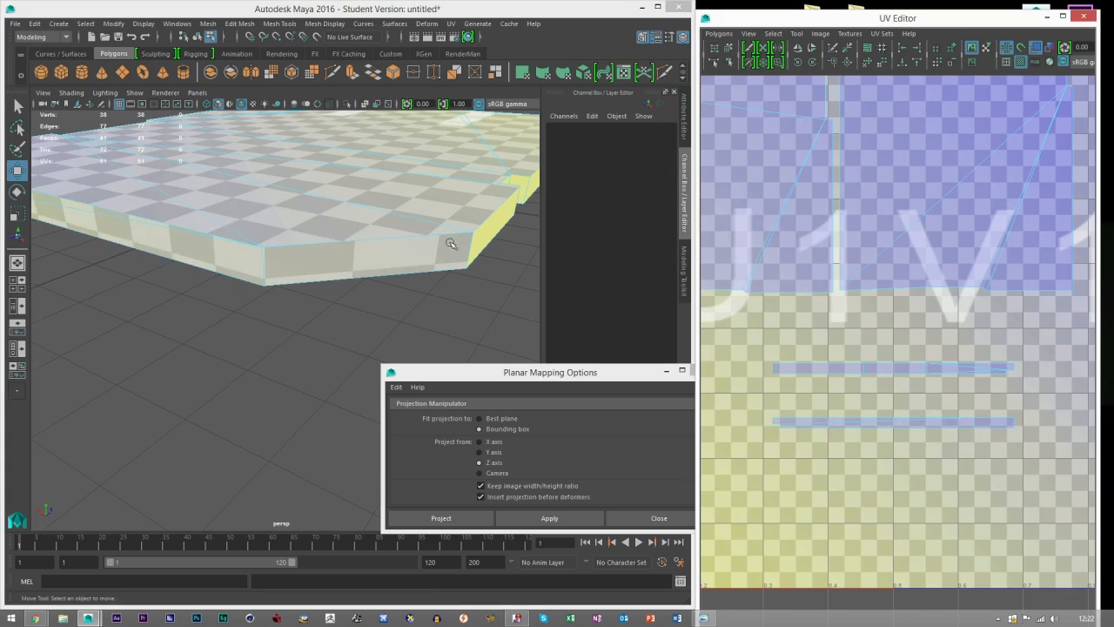
right_click(868, 354)
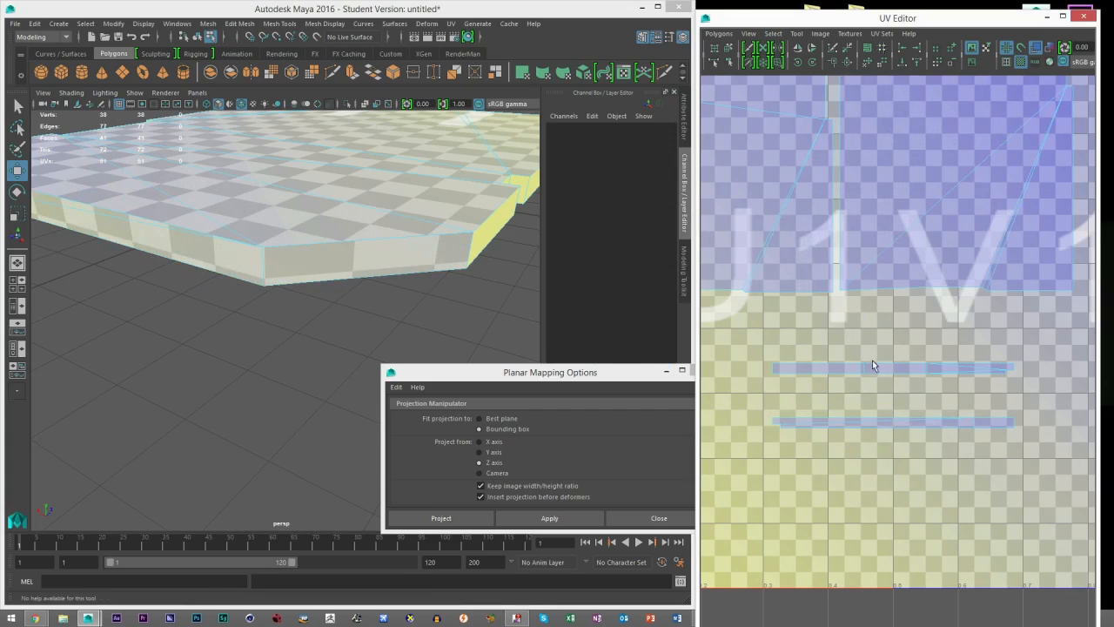
right_click_drag(868, 385, 920, 386)
left_click_drag(1035, 390, 1035, 390)
scroll(1025, 390, "down", 3)
scroll(444, 253, "down", 3)
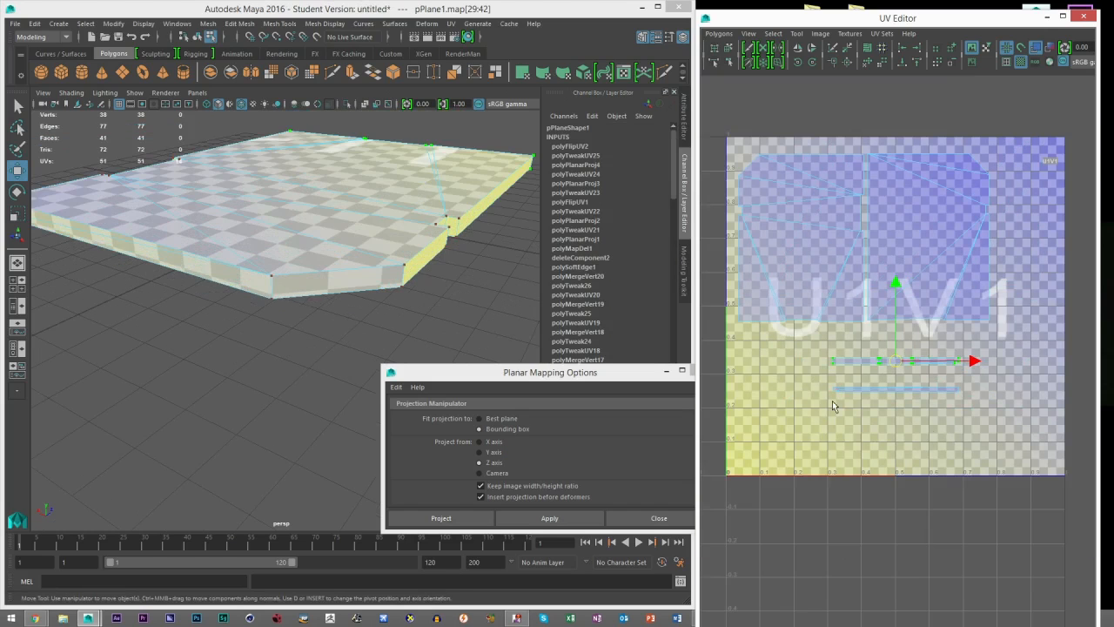
Select the lower strip's UVs, unfold them slightly with the Smooth UV Tool, and return to the Select tool.
scroll(342, 318, "up", 3)
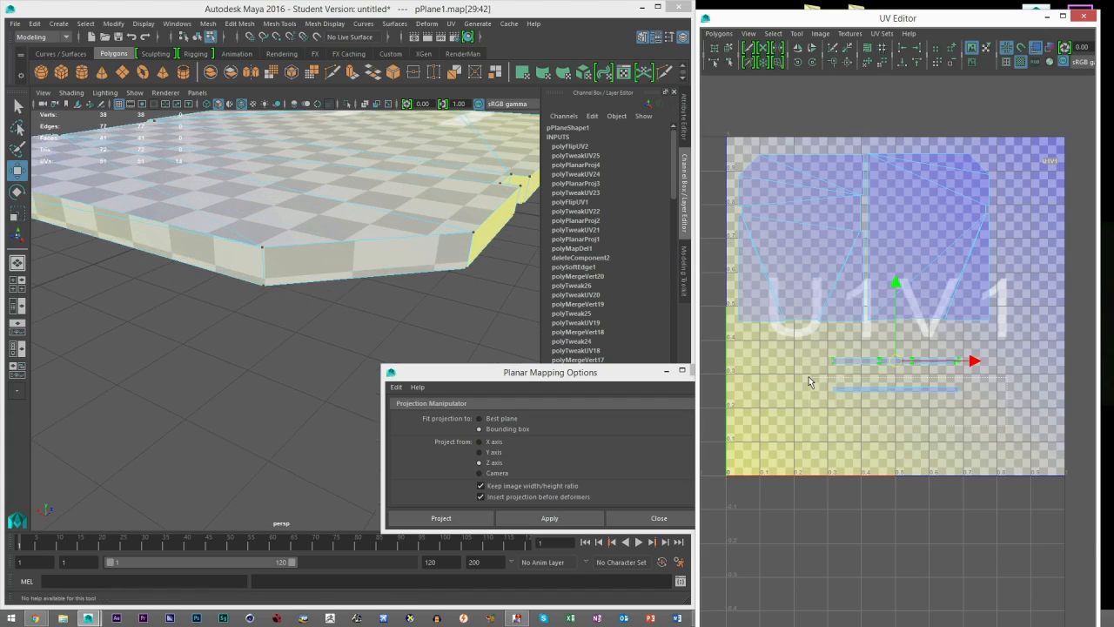
left_click_drag(808, 376, 809, 376)
scroll(827, 388, "up", 3)
scroll(857, 411, "down", 1)
middle_click_drag(865, 417, 859, 399, "alt")
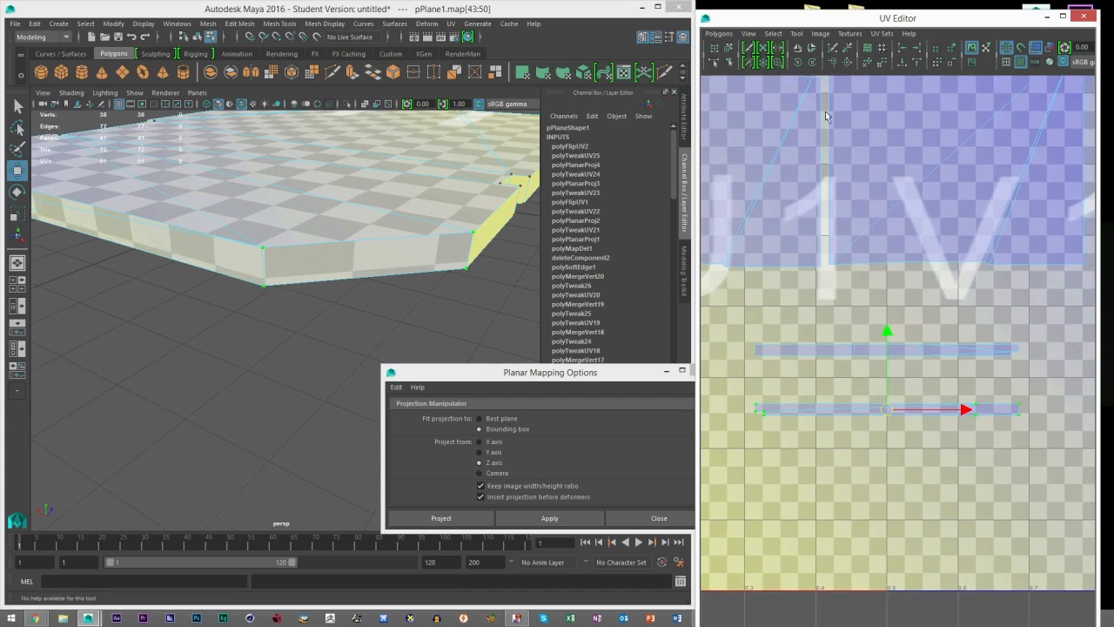
left_click(796, 33)
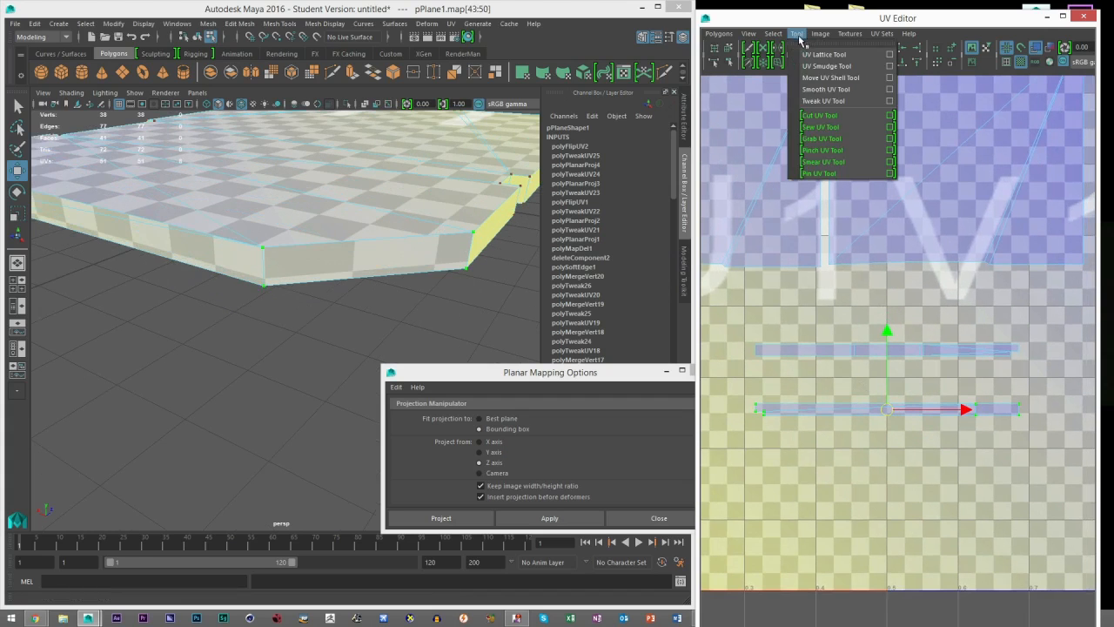
left_click(818, 90)
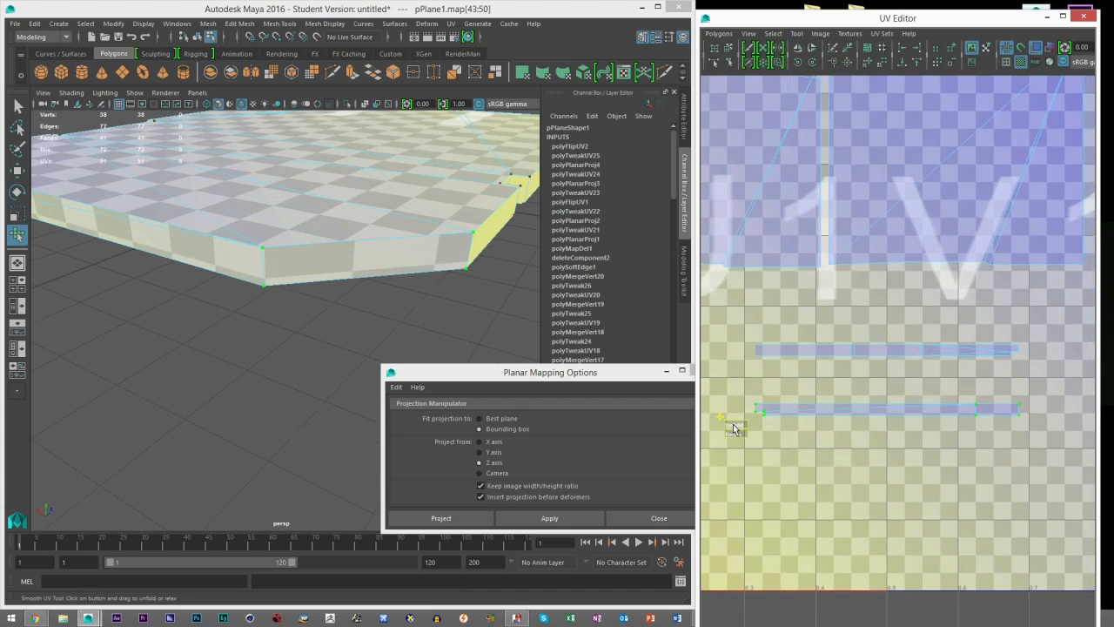
left_click_drag(734, 424, 938, 426)
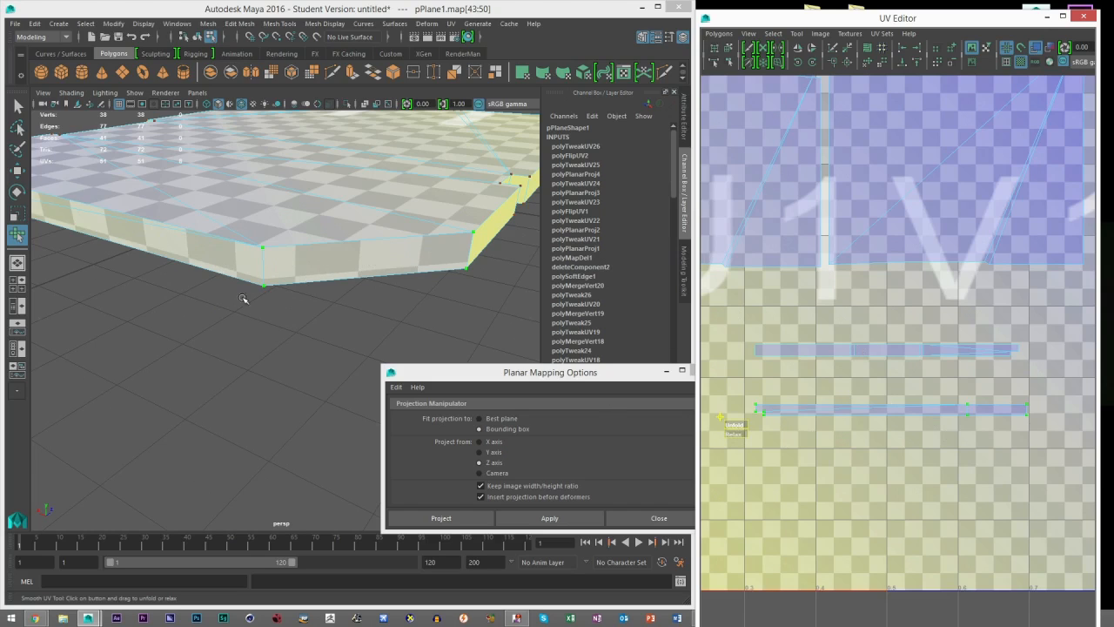
left_click(17, 107)
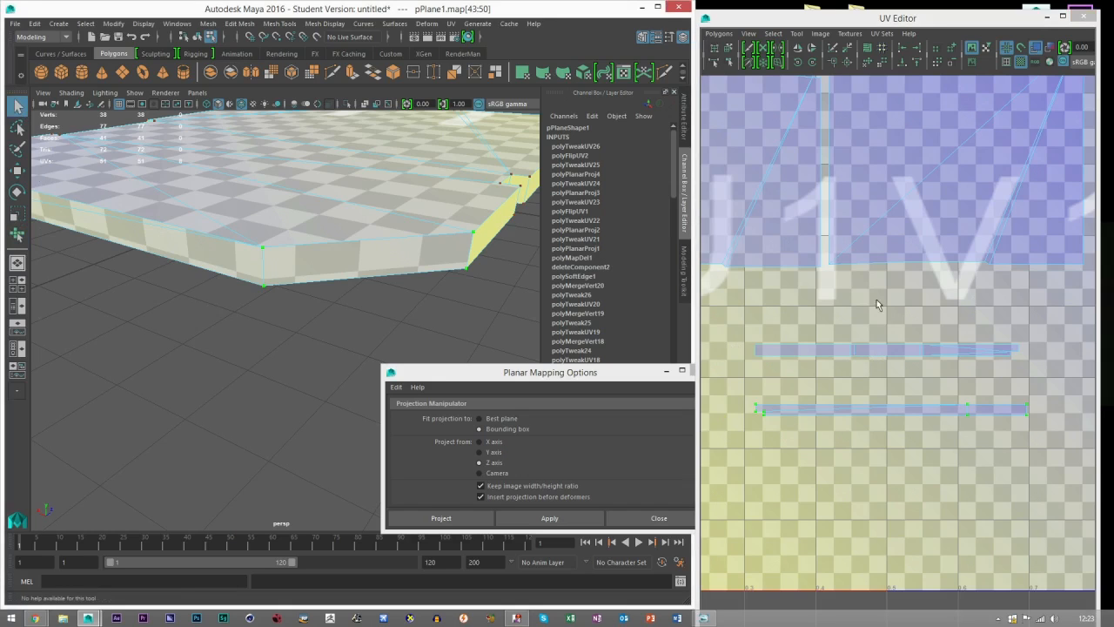
Select the recessed side faces along the card's notched long side and apply an X-axis planar mapping.
scroll(907, 310, "down", 4)
right_click_drag(863, 304, 821, 296)
left_click_drag(453, 242, 360, 247, "alt")
scroll(360, 246, "down", 3)
left_click_drag(435, 269, 357, 236, "alt")
left_click(685, 268)
left_click_drag(356, 236, 257, 220, "alt")
left_click(341, 235, "ctrl")
left_click_drag(341, 235, 299, 260, "alt")
scroll(299, 260, "down", 4)
left_click_drag(157, 211, 199, 290, "alt")
left_click(183, 285, "shift")
left_click(479, 441)
left_click(554, 517)
Set the long side's projection width and height to 30 and move its UV strip beneath the other two strips.
left_click_drag(375, 251, 262, 319, "alt")
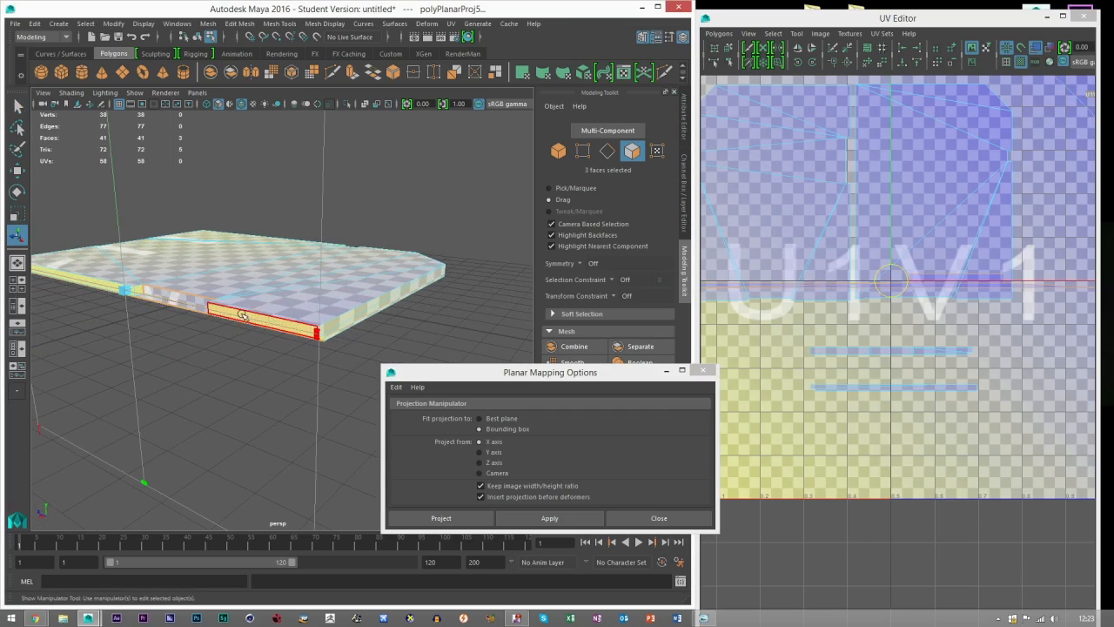
left_click(681, 208)
left_click(639, 230)
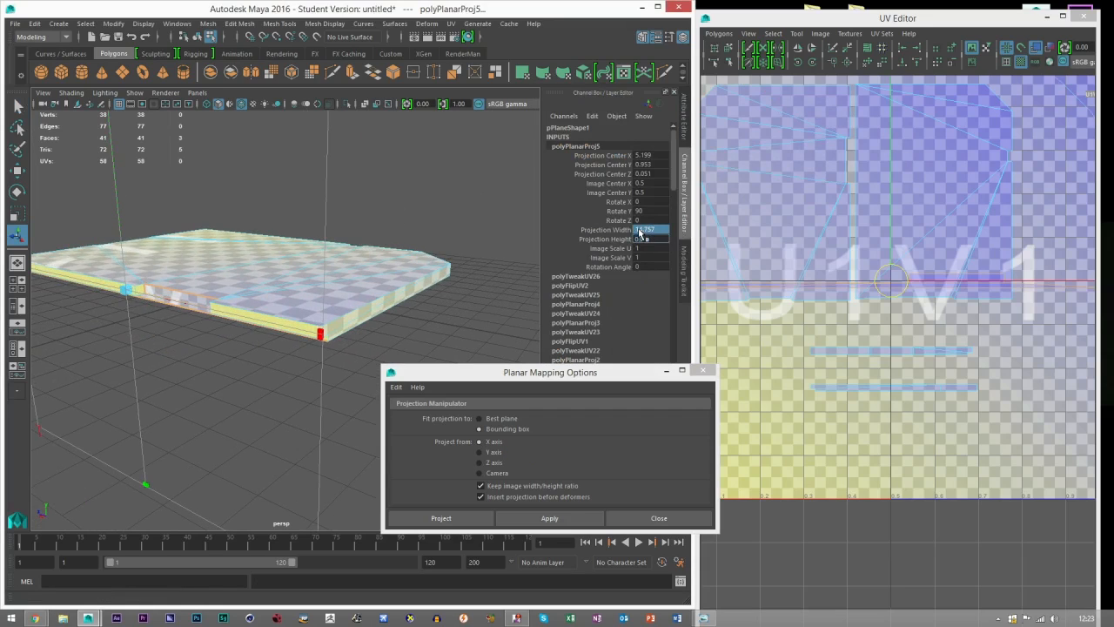
type("3")
key("Return")
left_click_drag(641, 230, 640, 240)
key("Return")
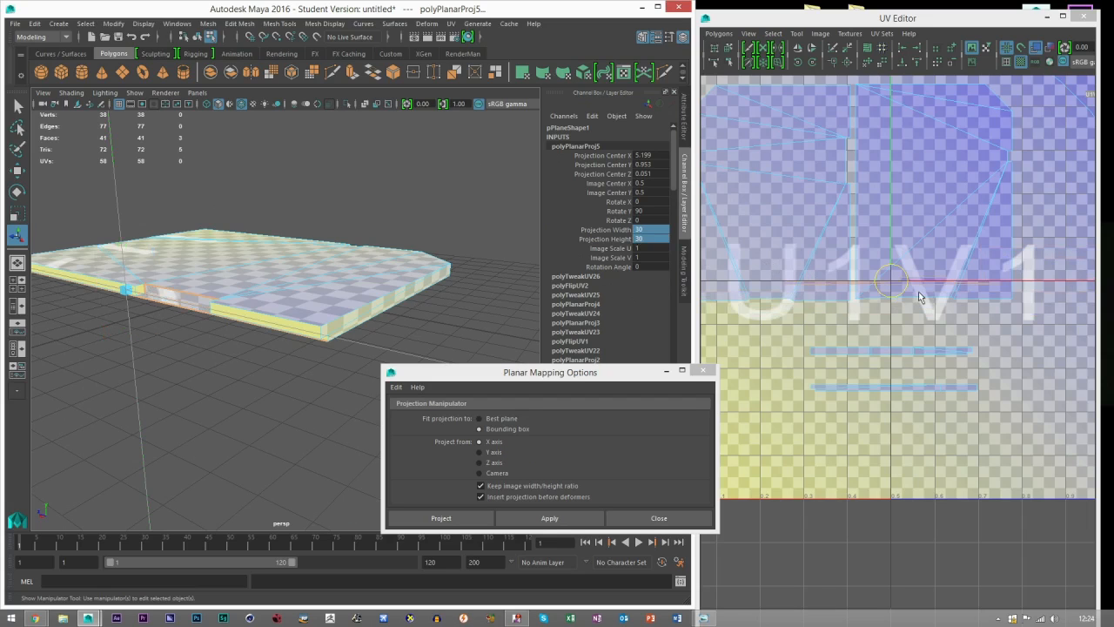
key("w")
left_click_drag(887, 200, 888, 331)
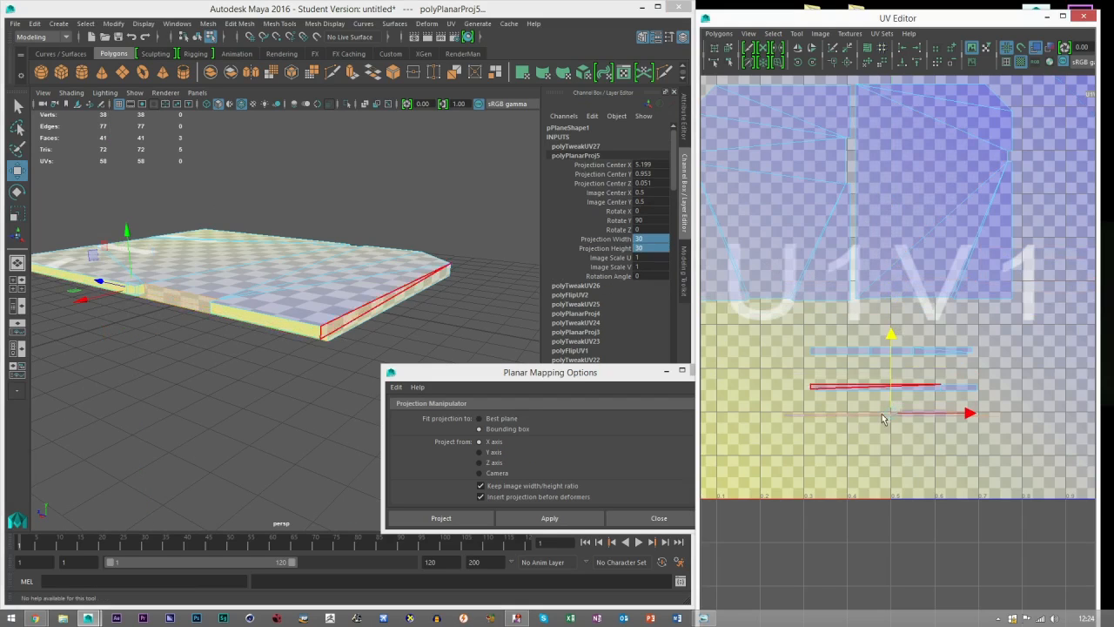
Add the missed triangular ledge face to the long-side selection and reapply the X-axis planar mapping.
right_click_drag(217, 319, 258, 331, "alt")
left_click_drag(258, 331, 298, 279, "alt")
left_click_drag(383, 219, 279, 213, "alt")
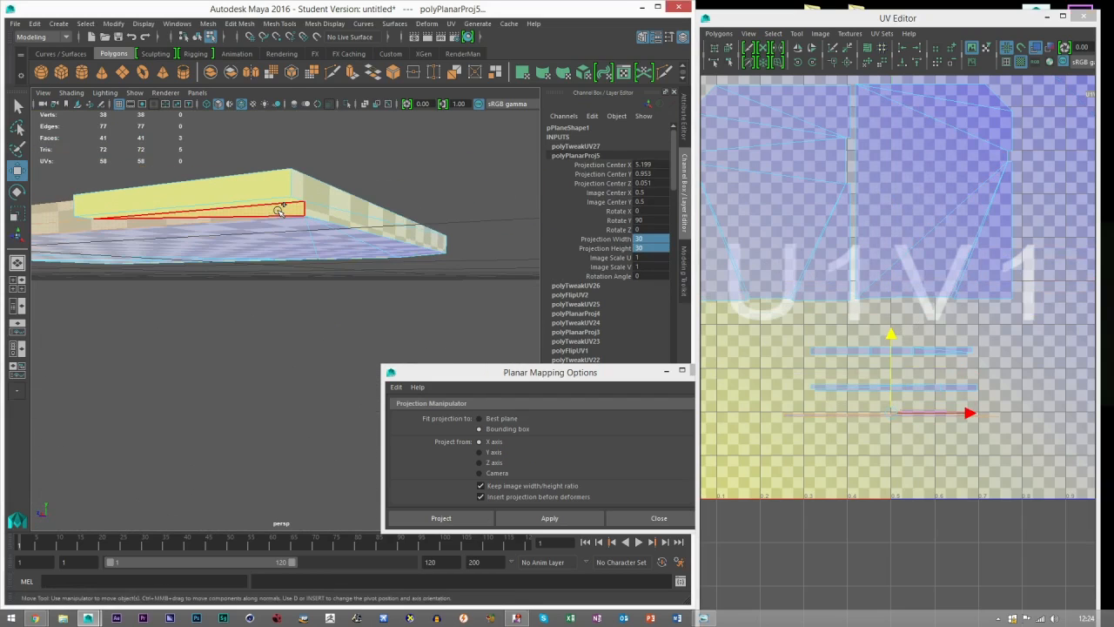
left_click(279, 212)
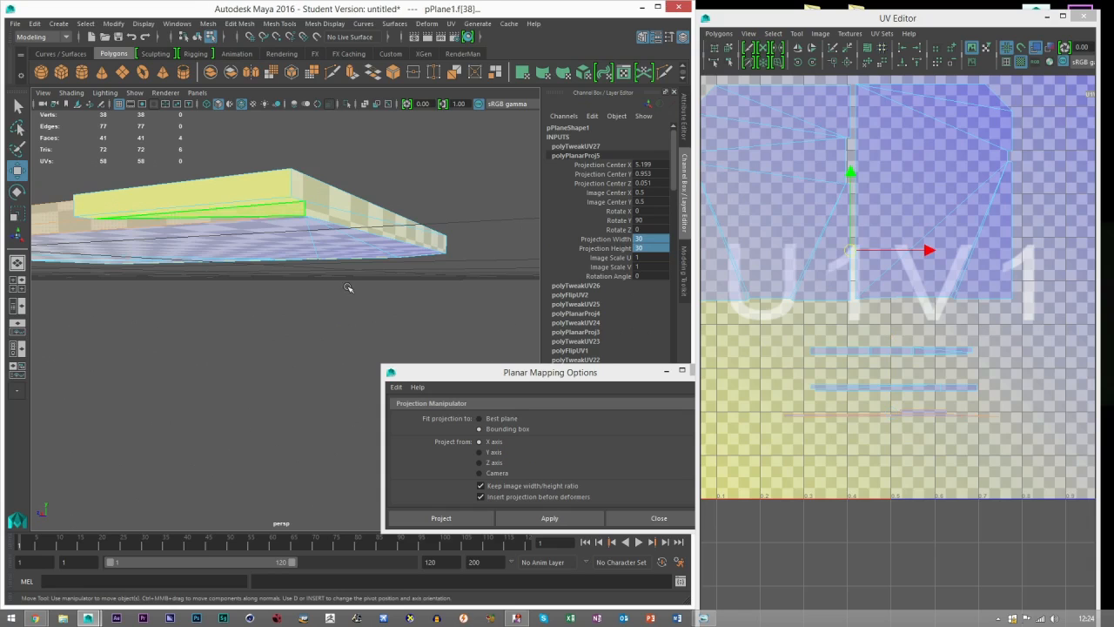
left_click(552, 523)
Set the reapplied four-face projection's width and height to 30 and place its strip below the existing strips.
left_click_drag(122, 209, 208, 240, "alt")
left_click_drag(386, 246, 302, 230, "alt")
left_click(645, 229)
left_click(644, 239)
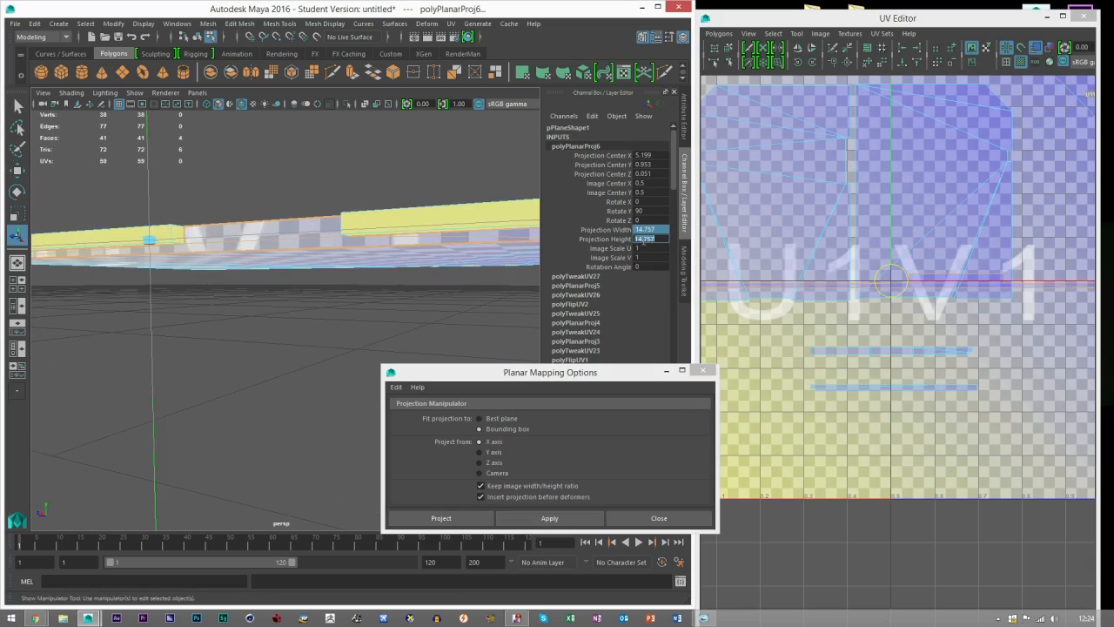
key("Return")
key("w")
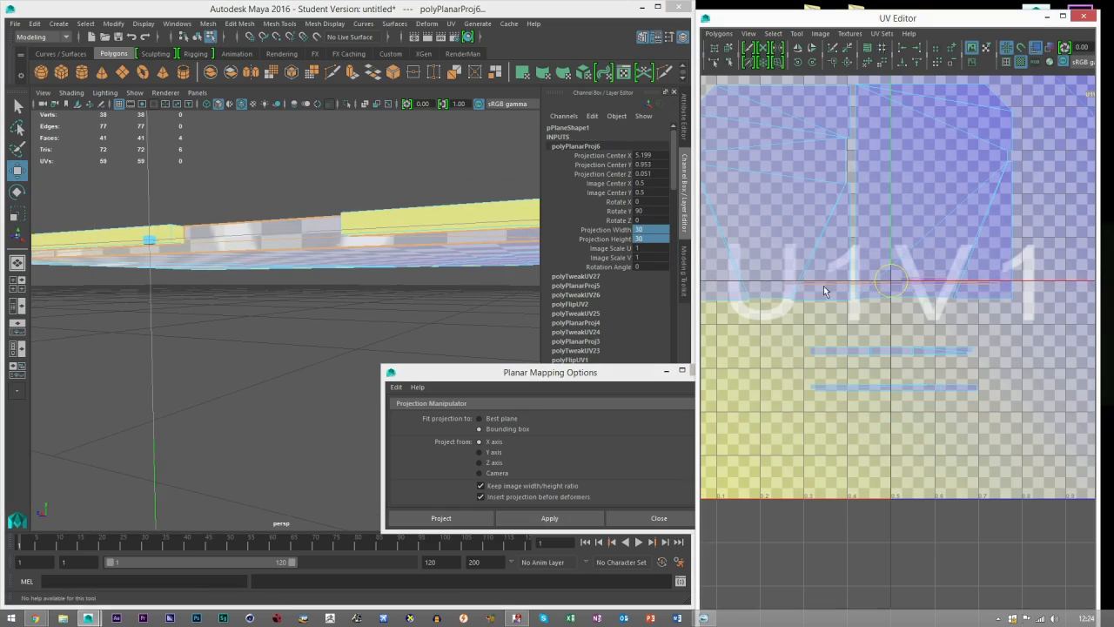
left_click_drag(893, 209, 893, 352)
Switch to pick/marquee selection without camera-based selection, select the short protruding side face beyond the notch and apply an X-axis planar mapping.
left_click_drag(349, 247, 325, 261, "alt")
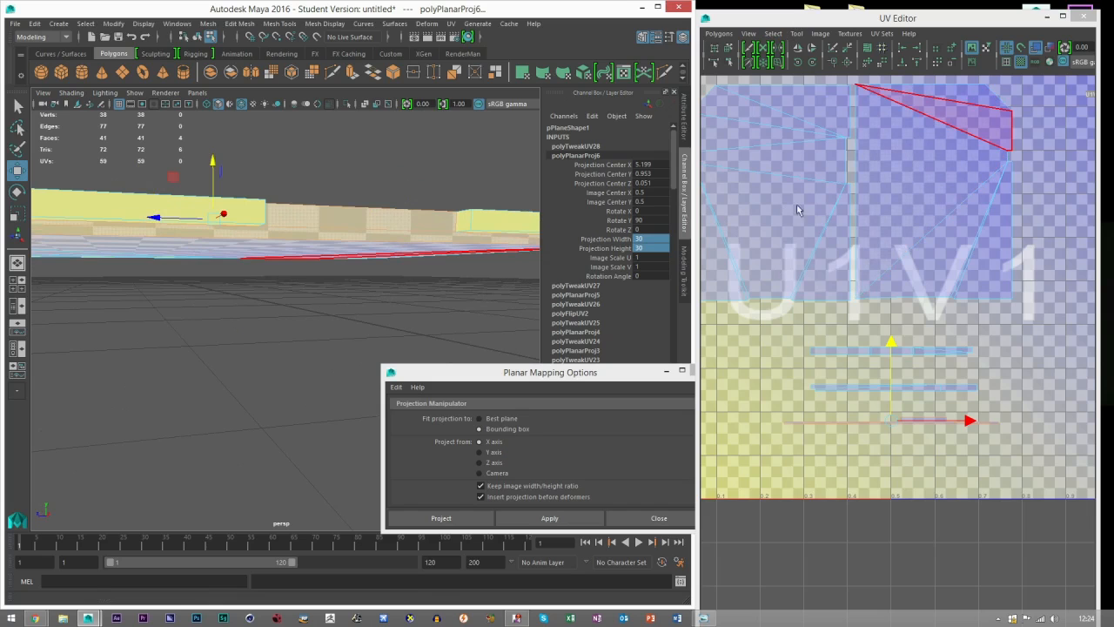
left_click_drag(225, 246, 255, 236, "alt")
left_click_drag(349, 219, 286, 241, "alt")
middle_click_drag(286, 240, 307, 238, "alt")
mouse_move(307, 239)
left_mouse_down("alt")
mouse_move(218, 249)
mouse_move(311, 237)
left_mouse_up("alt")
left_click(685, 271)
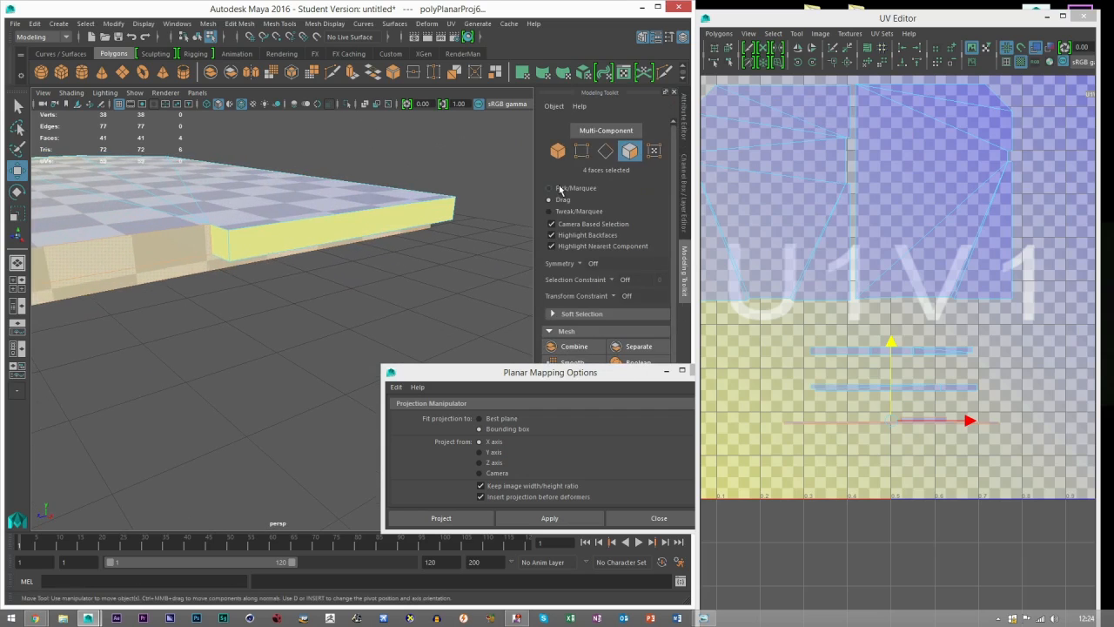
left_click(293, 241)
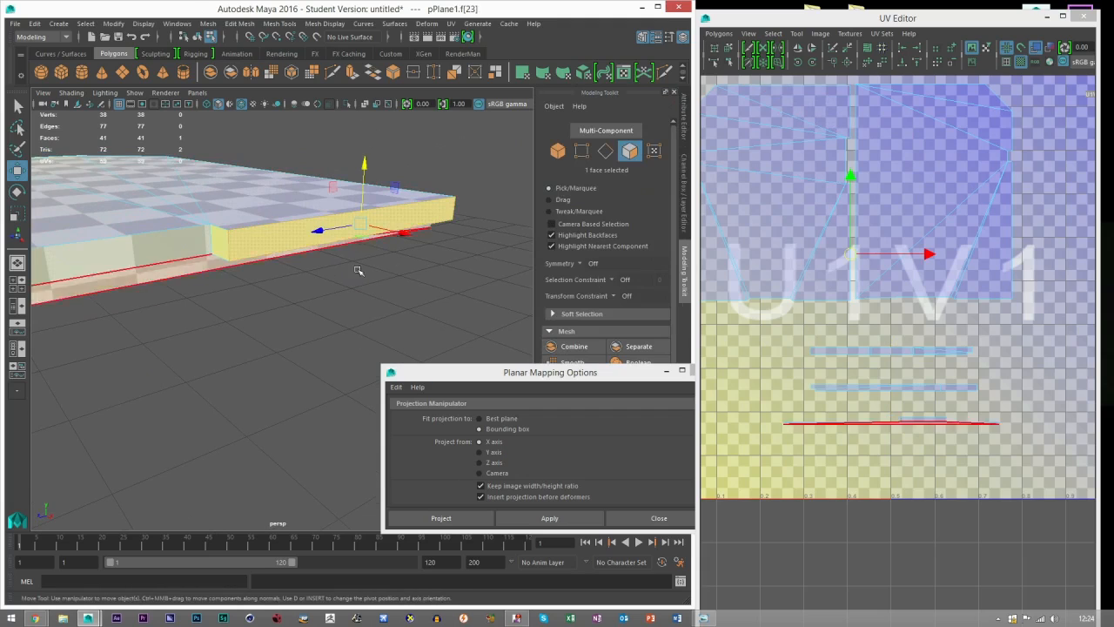
left_click(533, 518)
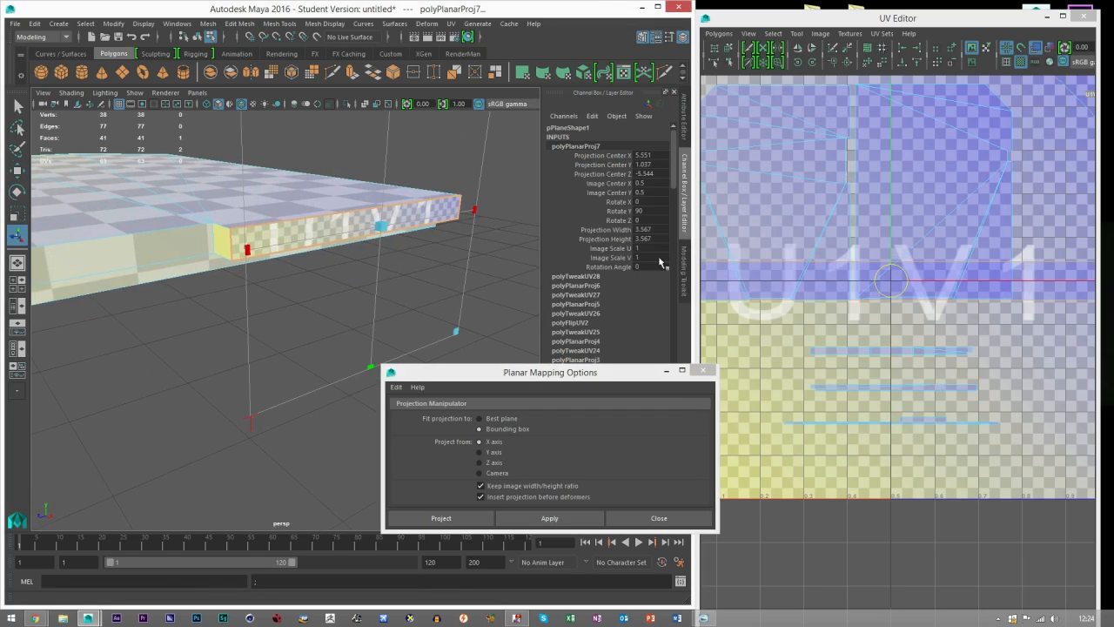
Set the short side face's projection width and height to 30 and move its UV strip to empty space right of the other strips.
left_click(644, 238)
key("Return")
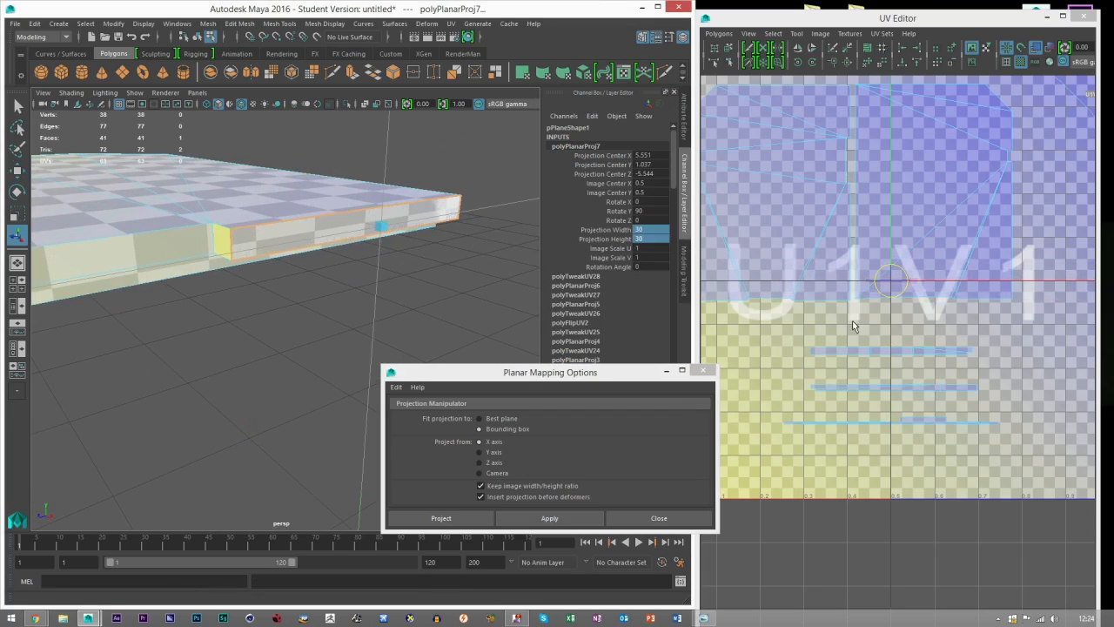
key("w")
right_click_drag(853, 320, 879, 214, "alt")
middle_click_drag(880, 214, 737, 197, "alt")
left_click_drag(742, 188, 1004, 309)
middle_click_drag(959, 315, 810, 290, "alt")
right_click_drag(809, 290, 835, 267, "alt")
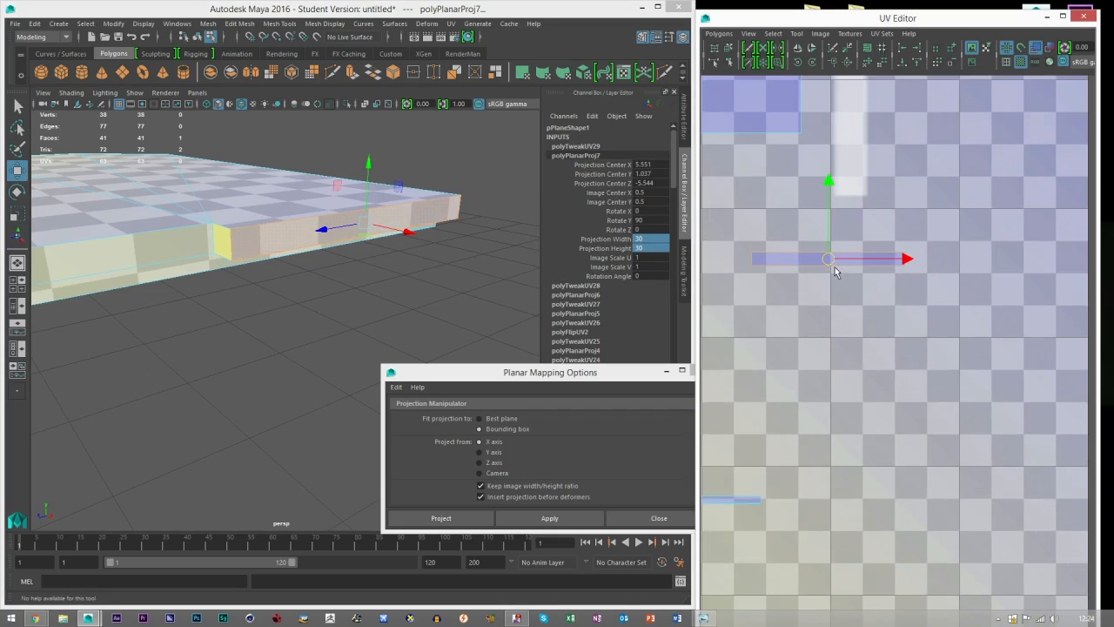
left_click_drag(881, 278, 911, 296)
left_click(847, 279)
left_click(846, 260)
left_click(853, 367)
Select the small notch end face adjoining the short protruding side and apply a Z-axis planar mapping.
right_click_drag(245, 242, 300, 233, "alt")
left_click_drag(301, 233, 232, 227, "alt")
left_click(257, 197)
left_click_drag(159, 238, 317, 209, "alt")
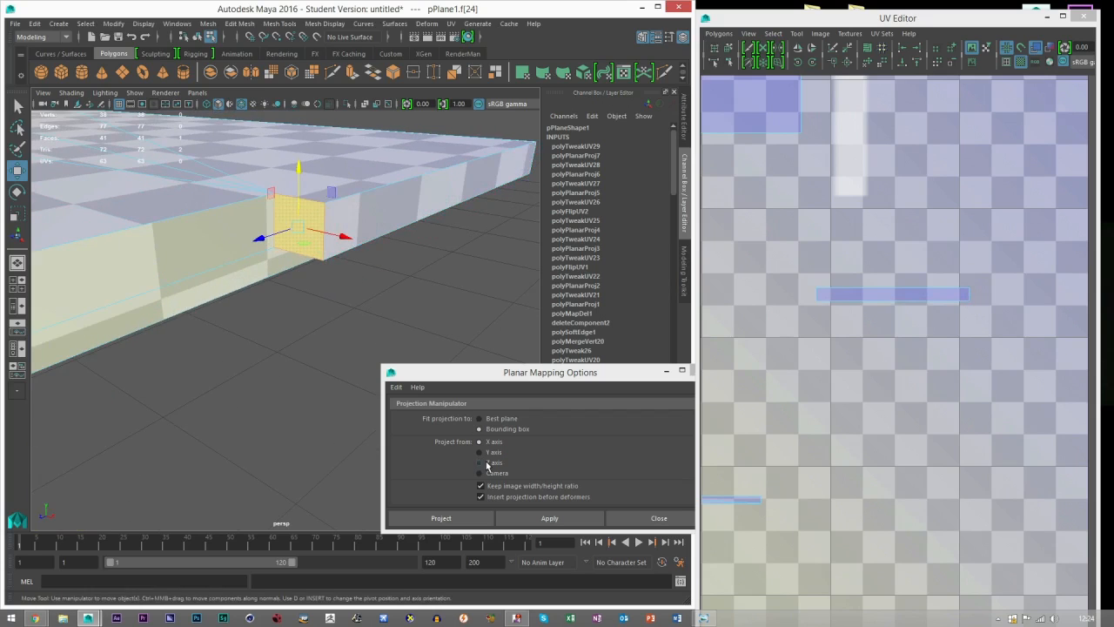
left_click(488, 463)
left_click(548, 518)
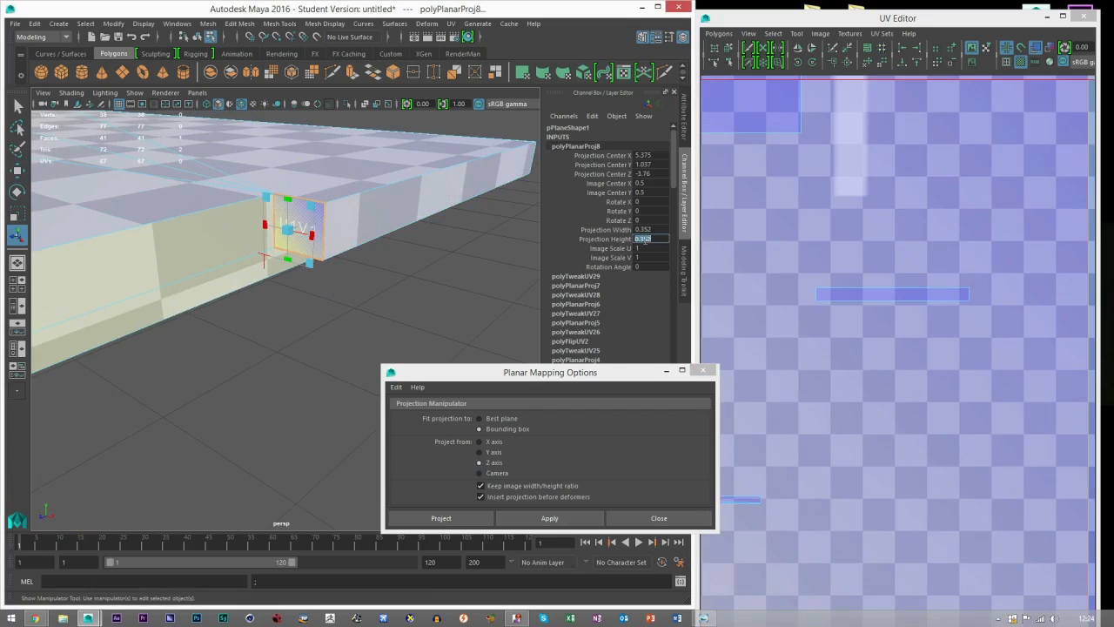
Set the small notch end face's projection width and height to 30 and place its shell just above the short side strip.
key("Return")
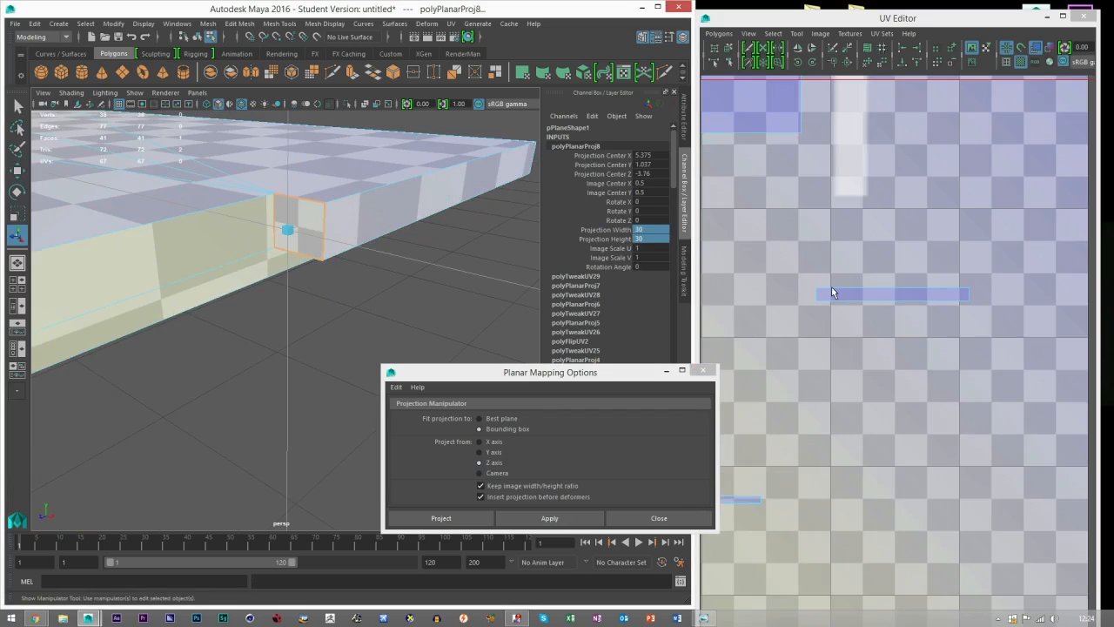
key("w")
right_click_drag(817, 289, 811, 255, "alt")
left_click_drag(738, 229, 885, 313)
Select the narrow ledge face under the short protruding side and apply a Y-axis planar mapping.
left_click_drag(359, 301, 341, 168, "alt")
middle_click_drag(341, 167, 325, 239, "alt")
left_click(324, 241)
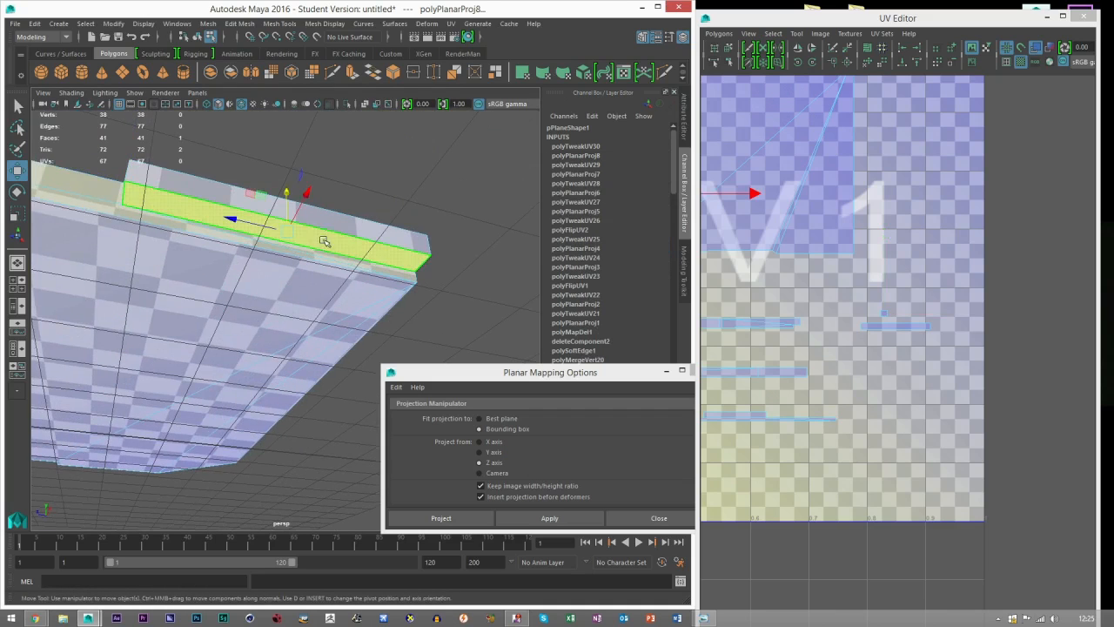
left_click(492, 452)
left_click(550, 518)
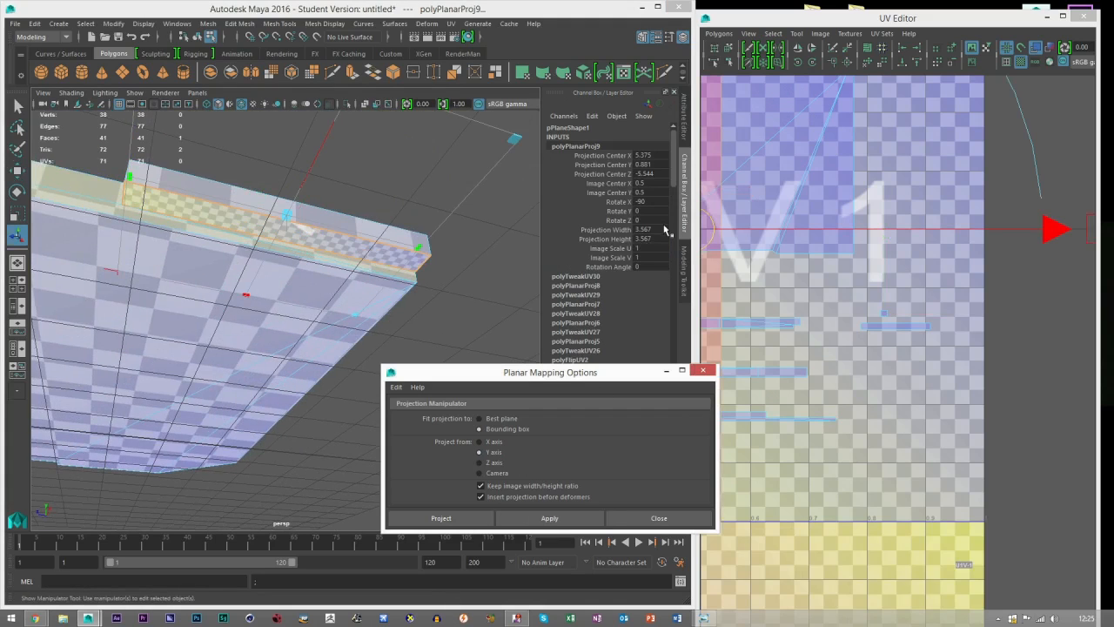
Set the ledge projection's width and height to 30, then flip its UV shell and place it right of the short side strip.
left_click_drag(666, 229, 655, 239)
type("30")
key("Return")
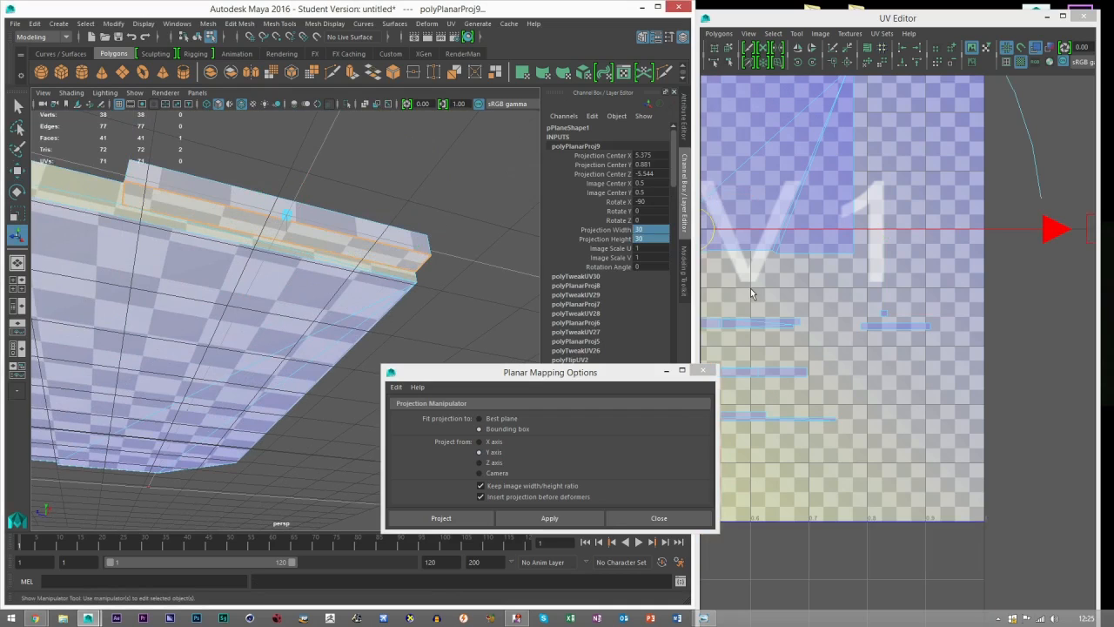
key("w")
left_click_drag(752, 229, 941, 321)
left_click(798, 50)
left_click_drag(291, 236, 279, 279, "alt")
right_click_drag(858, 369, 945, 370, "alt")
left_click(870, 381)
Move and sew the short side strip to the vertical ledge strip along their shared edge.
right_click_drag(925, 199, 920, 166)
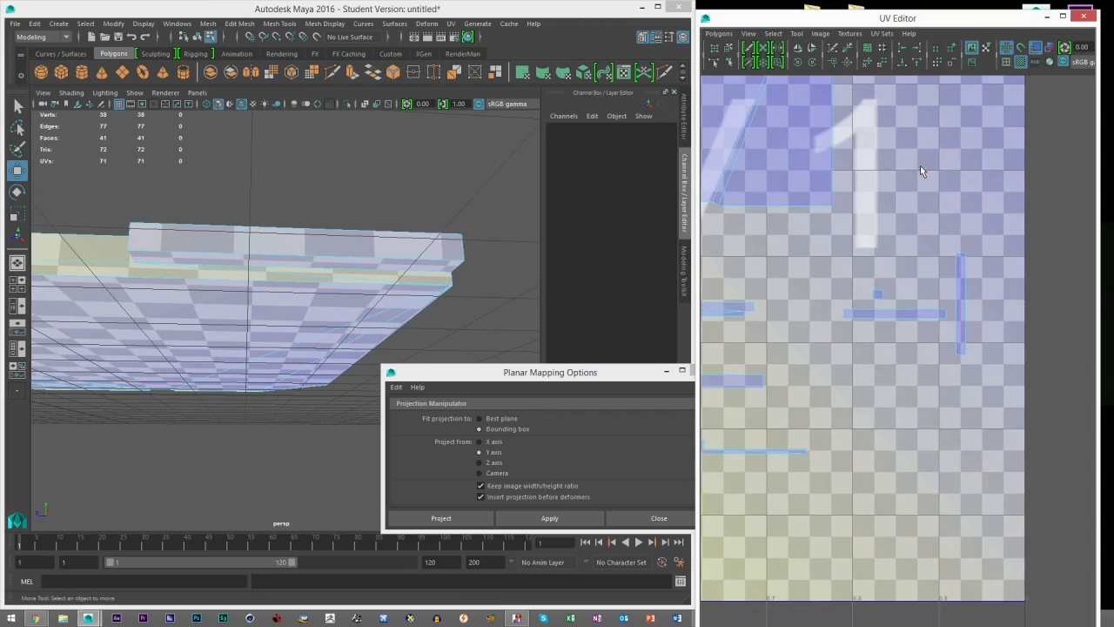
left_click(909, 318)
left_click(946, 342)
left_click(947, 309)
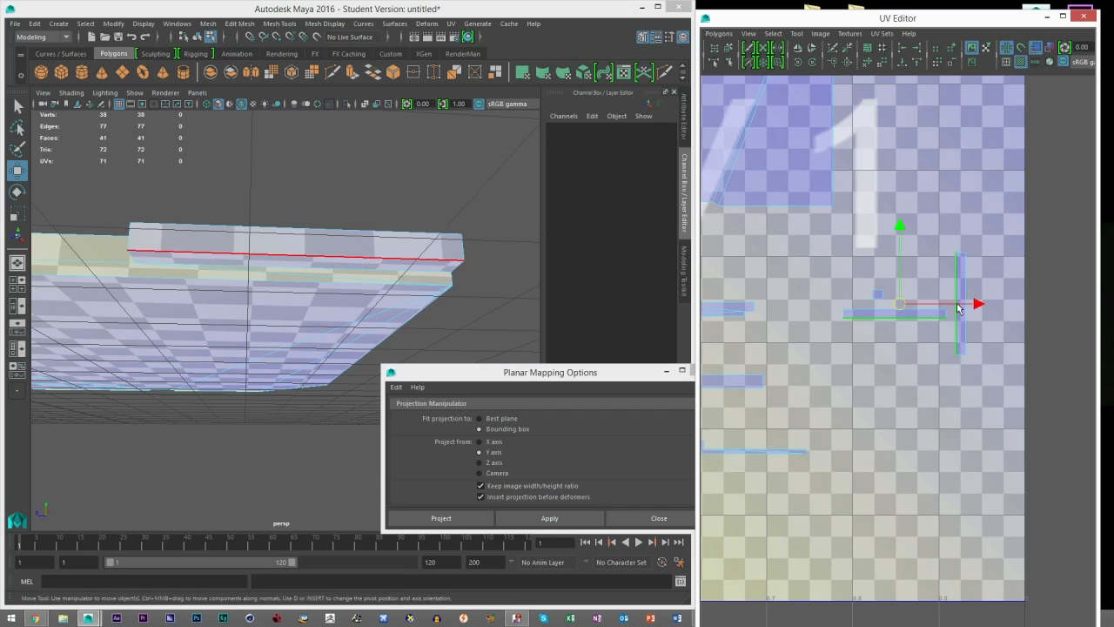
left_click(846, 67)
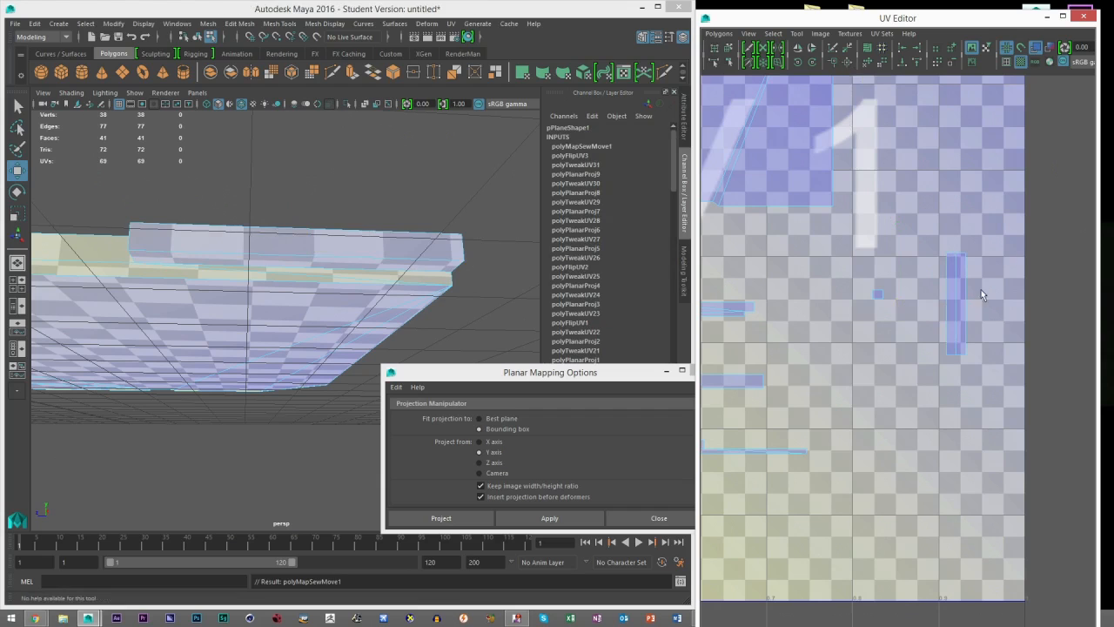
Move and sew the small notch end face to the joined short-side shell along the corner edge between them.
left_click_drag(402, 250, 355, 227, "alt")
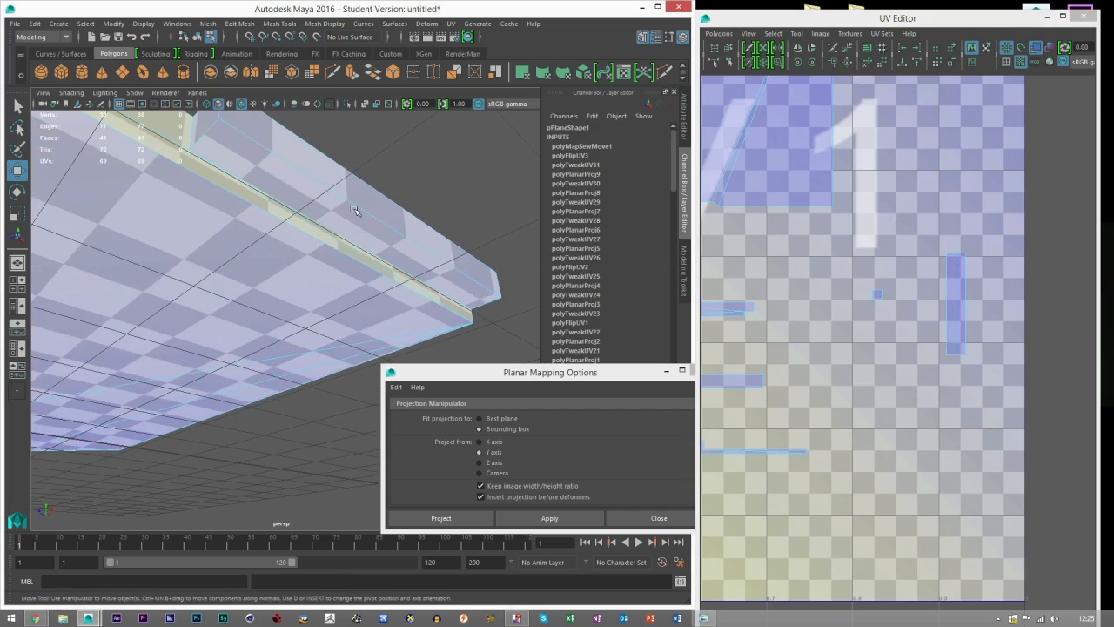
right_click_drag(892, 276, 925, 296, "alt")
middle_click_drag(952, 285, 910, 310, "alt")
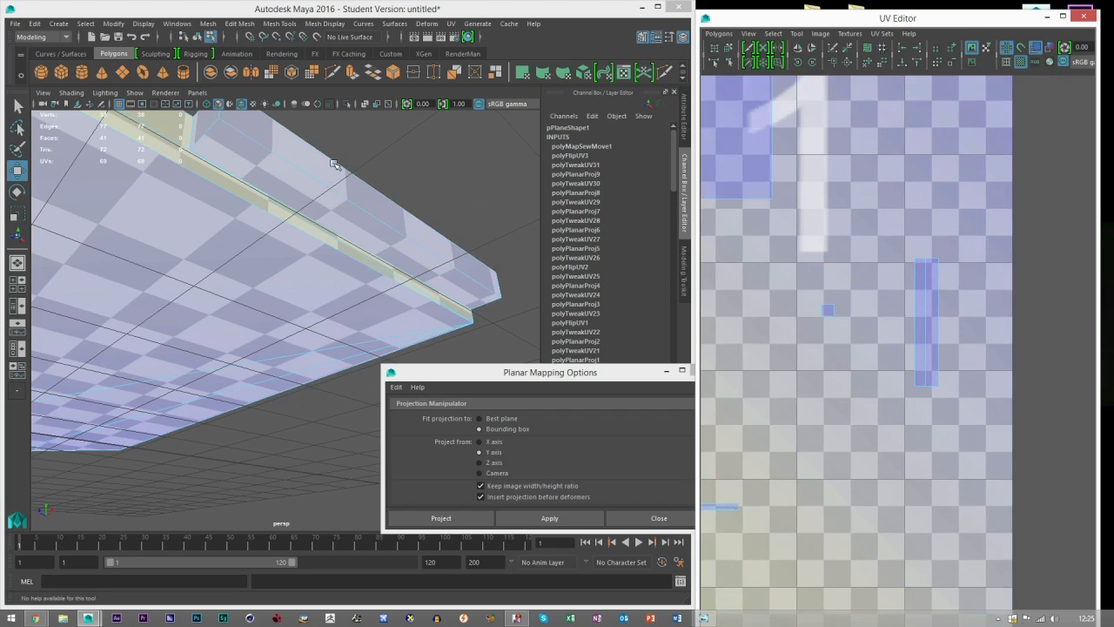
left_click_drag(375, 190, 245, 280, "alt")
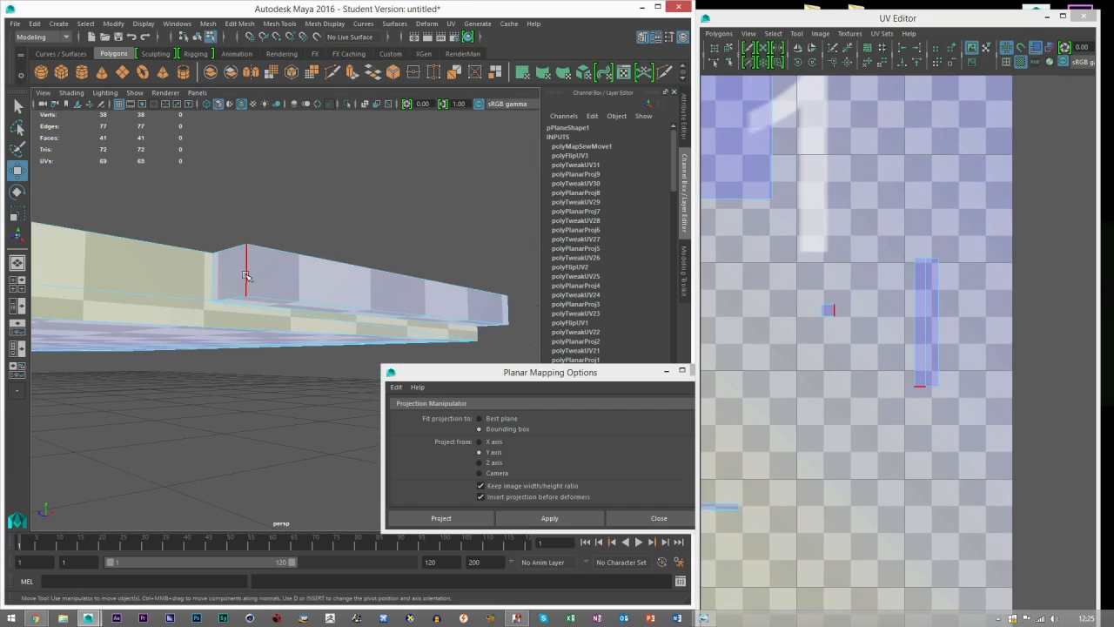
left_click(246, 276)
left_click(851, 66)
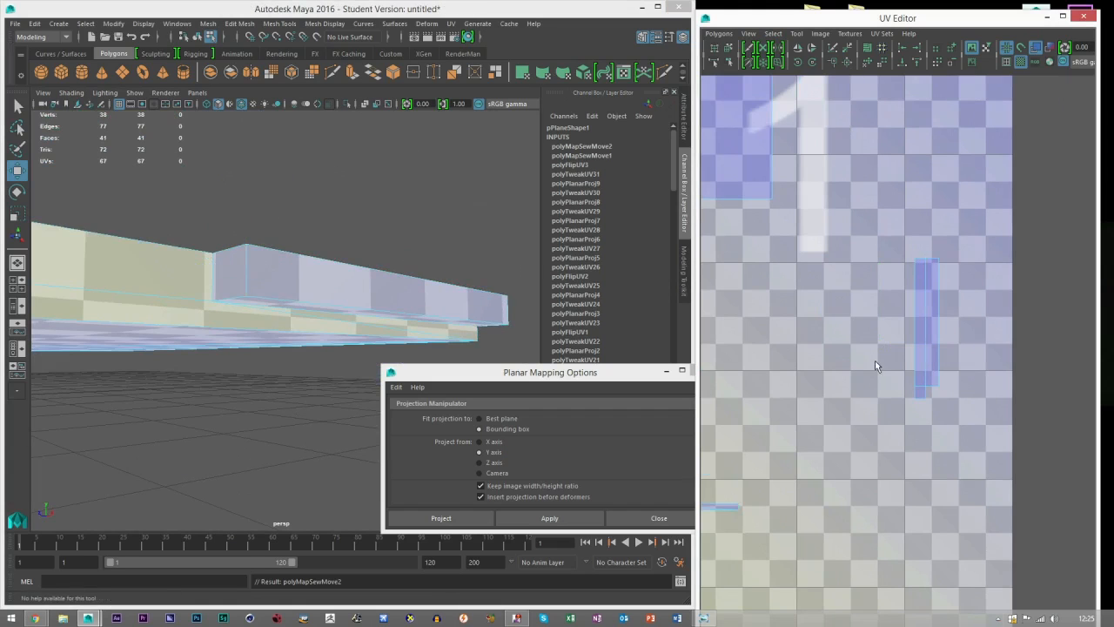
Select the longer protruding side face on the other side of the notch and apply an X-axis planar mapping.
scroll(908, 333, "down", 6)
left_click_drag(882, 338, 894, 340, "alt")
middle_click_drag(894, 341, 915, 335, "alt")
scroll(240, 310, "down", 4)
left_click_drag(240, 310, 311, 290, "alt")
right_click_drag(311, 290, 308, 319)
left_click(266, 298)
left_click(489, 444)
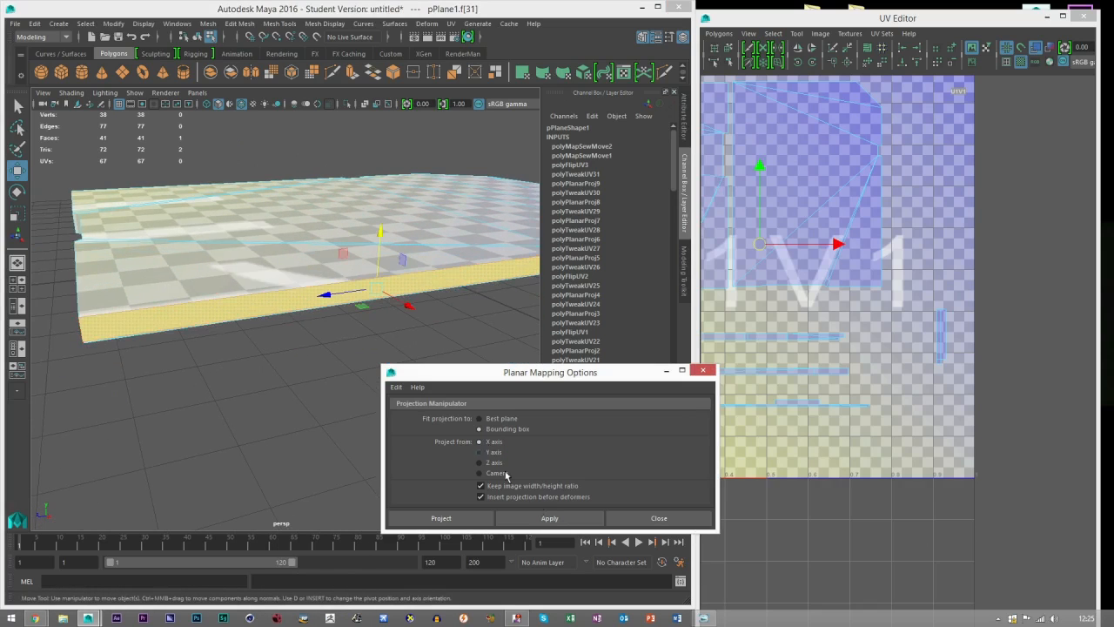
left_click(549, 520)
Set the longer side face's projection width and height to 30 and move its UV strip beneath the other three strips.
left_click_drag(658, 231, 648, 241)
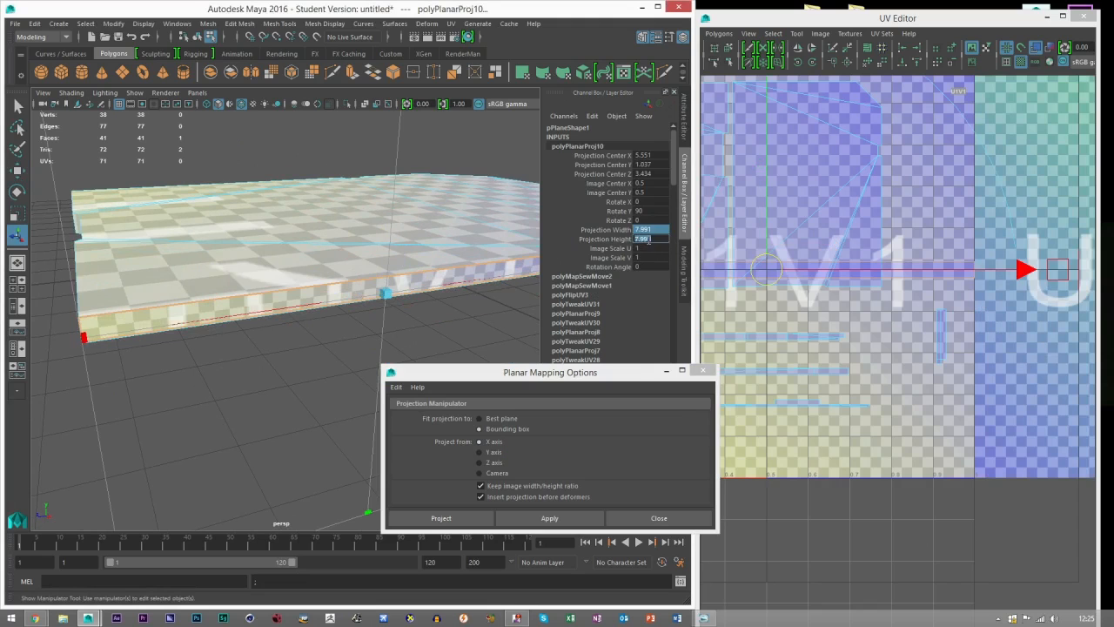
key("w")
middle_click_drag(766, 277, 880, 258, "alt")
left_click_drag(879, 257, 854, 419)
Select the small notch end face adjoining the longer protruding side and apply a Z-axis planar mapping.
left_click_drag(396, 277, 249, 223, "alt")
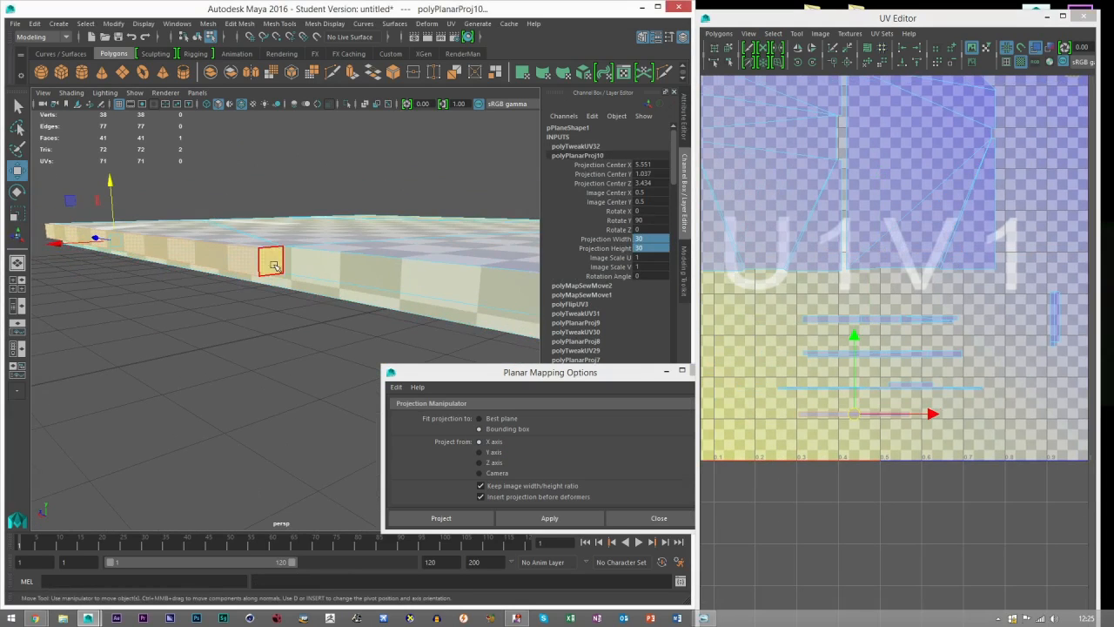
left_click(272, 264)
left_click(492, 462)
left_click(549, 518)
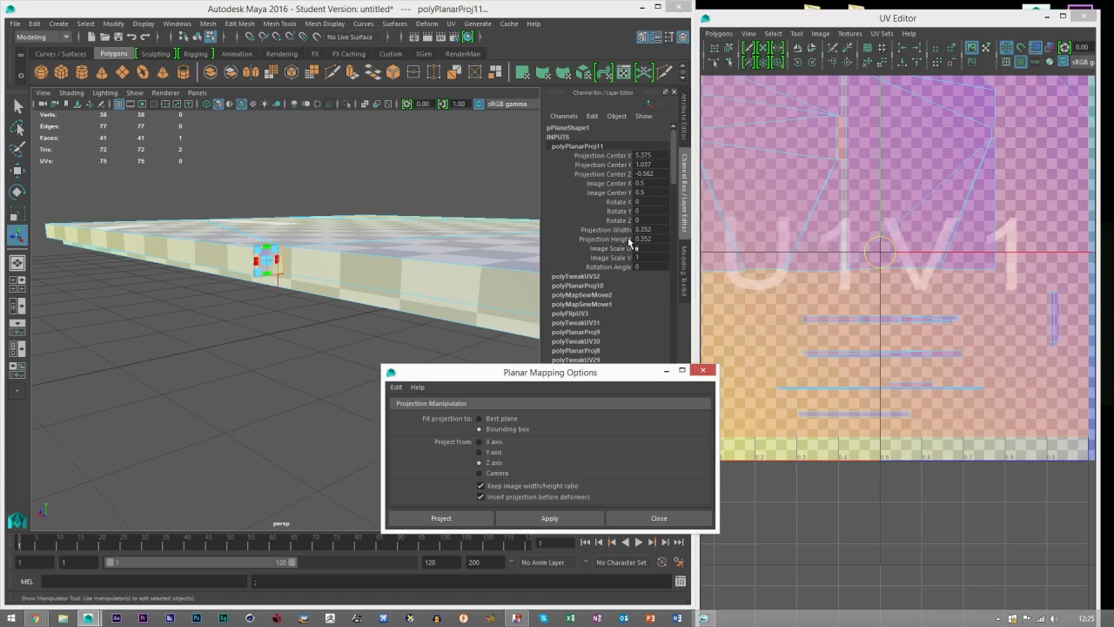
Set the second notch end face's projection width and height to 30 and place its shell beneath the lowest strip.
left_click_drag(650, 231, 642, 245)
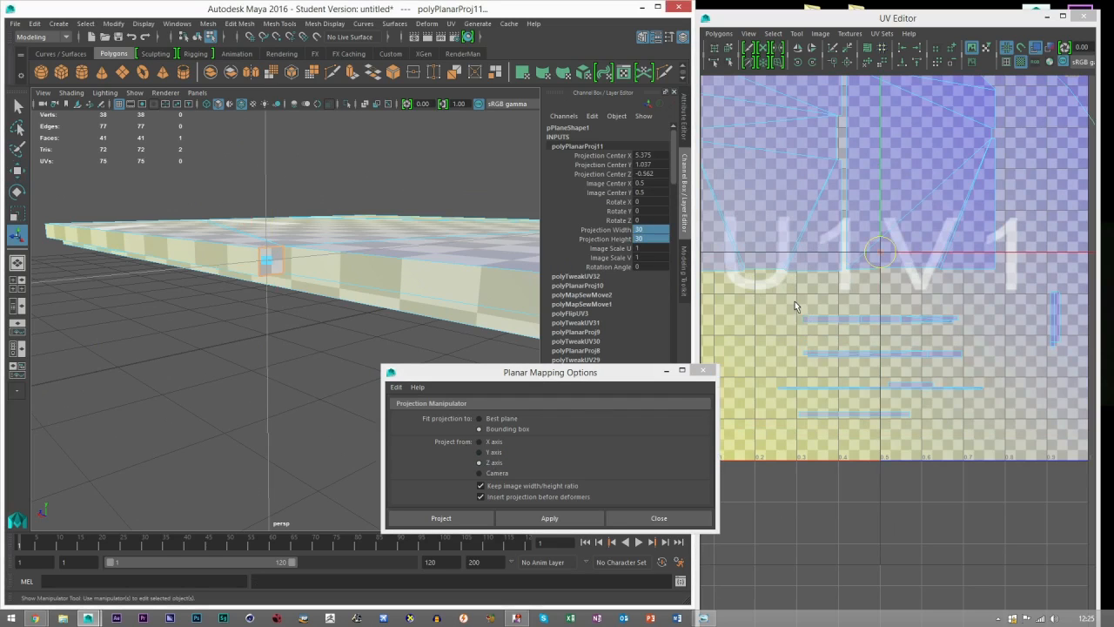
key("w")
left_click_drag(880, 254, 925, 436)
Select the narrow ledge face under the longer protruding side and apply a Y-axis planar mapping.
left_click_drag(365, 314, 287, 204, "alt")
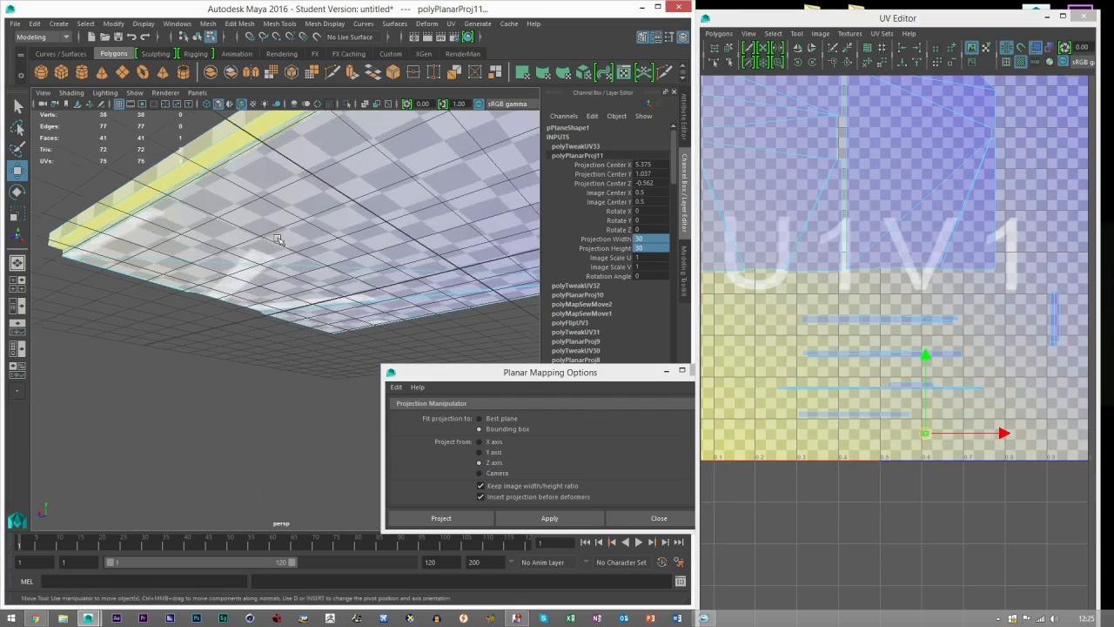
left_click(170, 181)
left_click(493, 452)
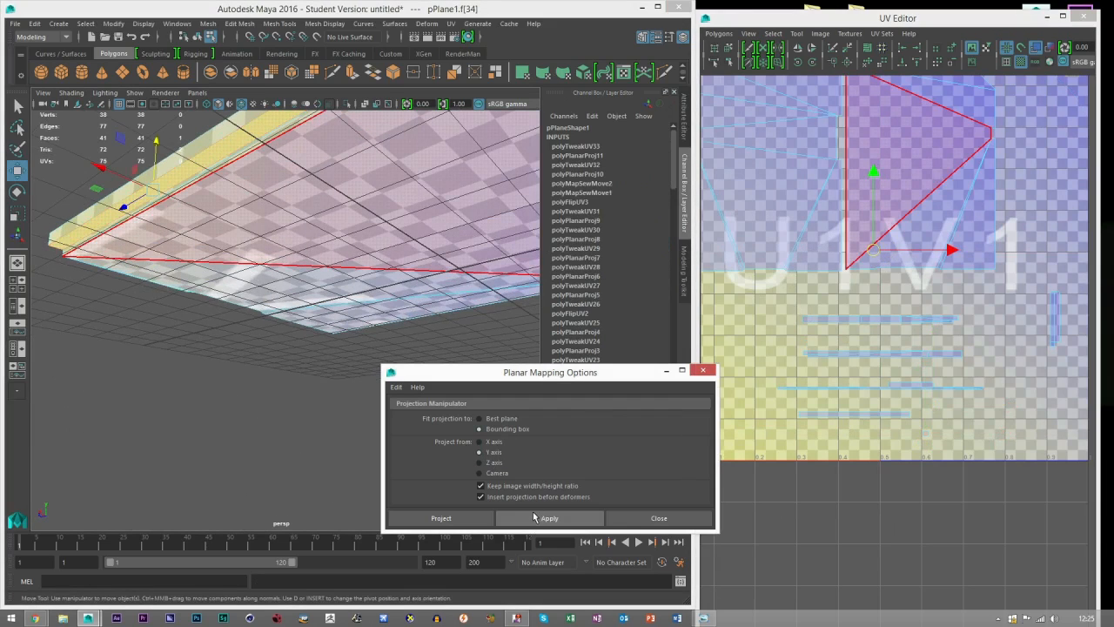
left_click(549, 518)
Set the longer ledge projection's width and height to 30, then flip its UV shell and place it left of the strips.
left_click_drag(648, 241, 646, 230)
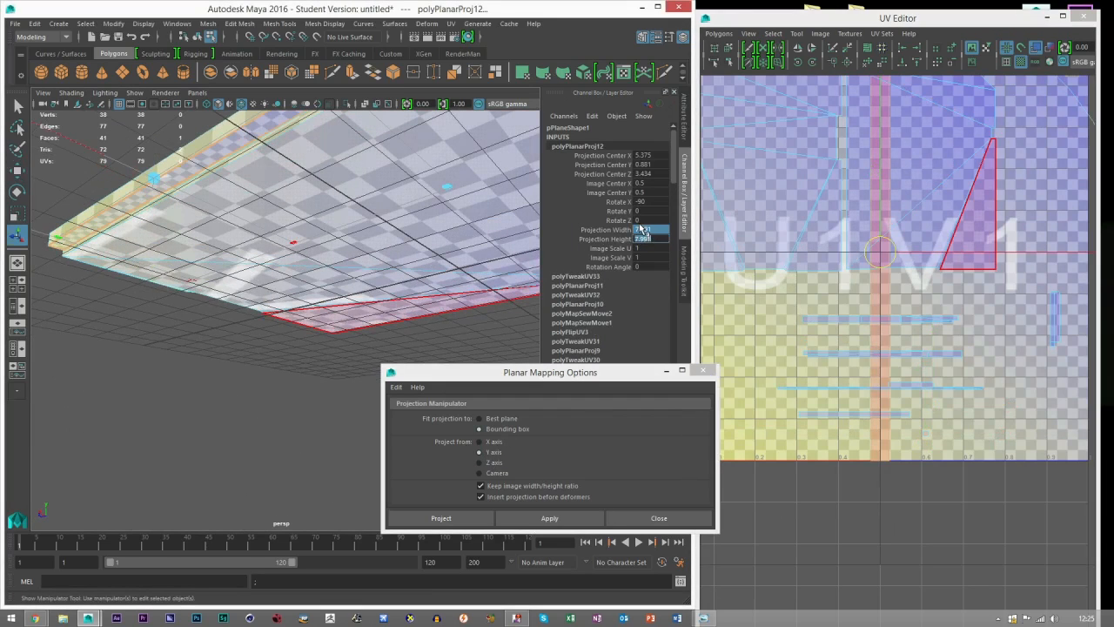
key("Return")
key("w")
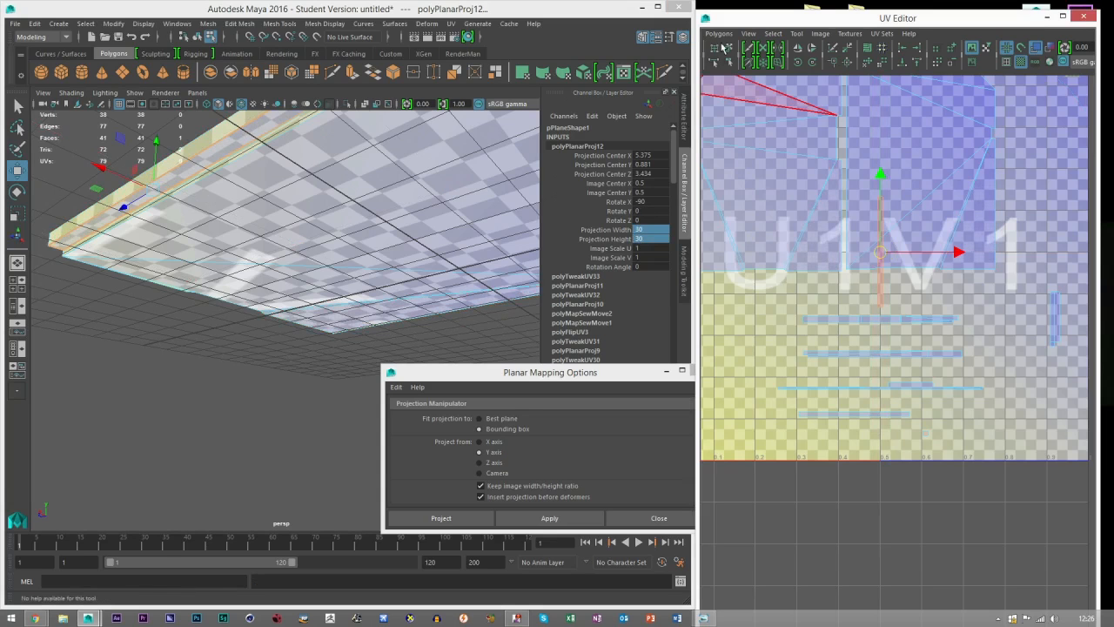
left_click(797, 49)
left_click_drag(880, 252, 742, 378)
Move and sew the longer side strip to the vertical ledge strip along their shared edge.
right_click_drag(755, 372, 801, 409, "alt")
middle_click_drag(743, 383, 794, 374, "alt")
right_click_drag(793, 375, 787, 345)
left_click(192, 157)
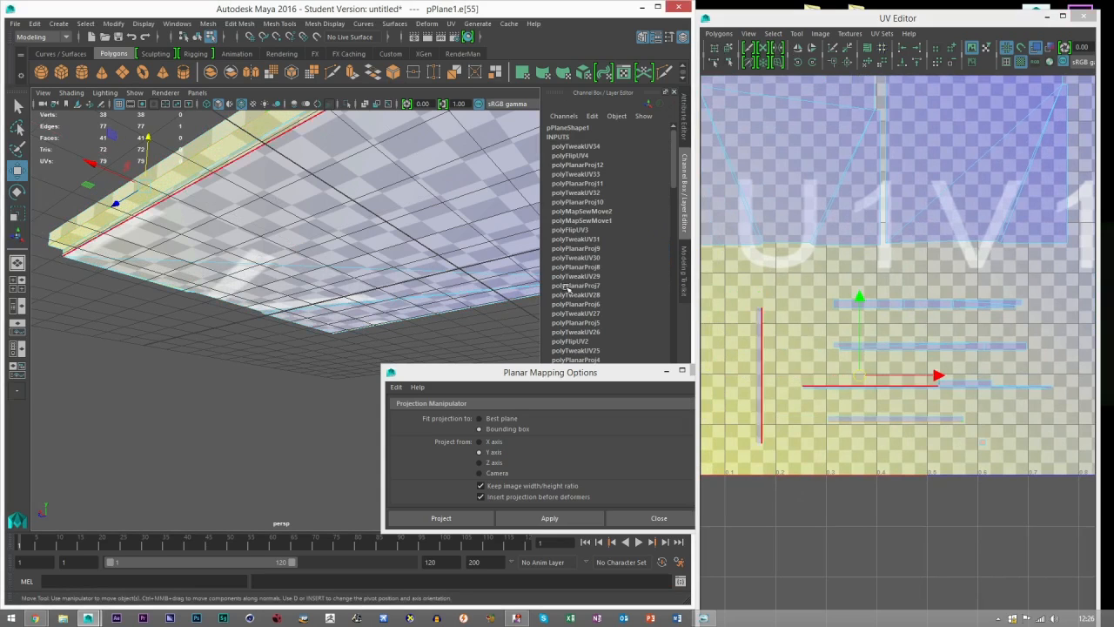
left_click(848, 64)
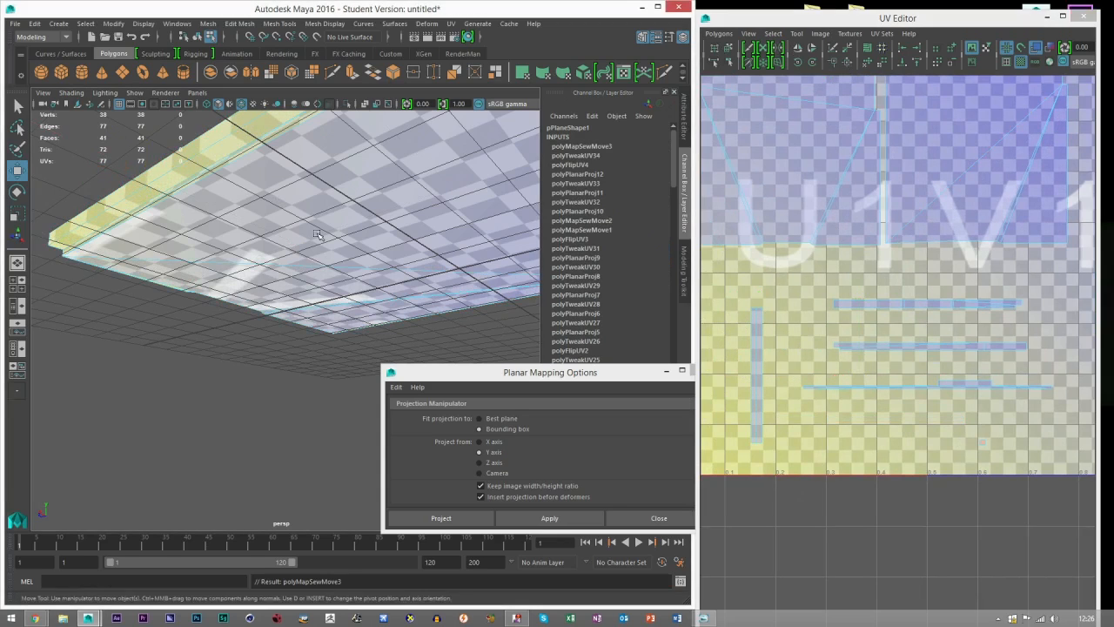
left_click_drag(374, 264, 330, 157, "alt")
left_click(329, 158)
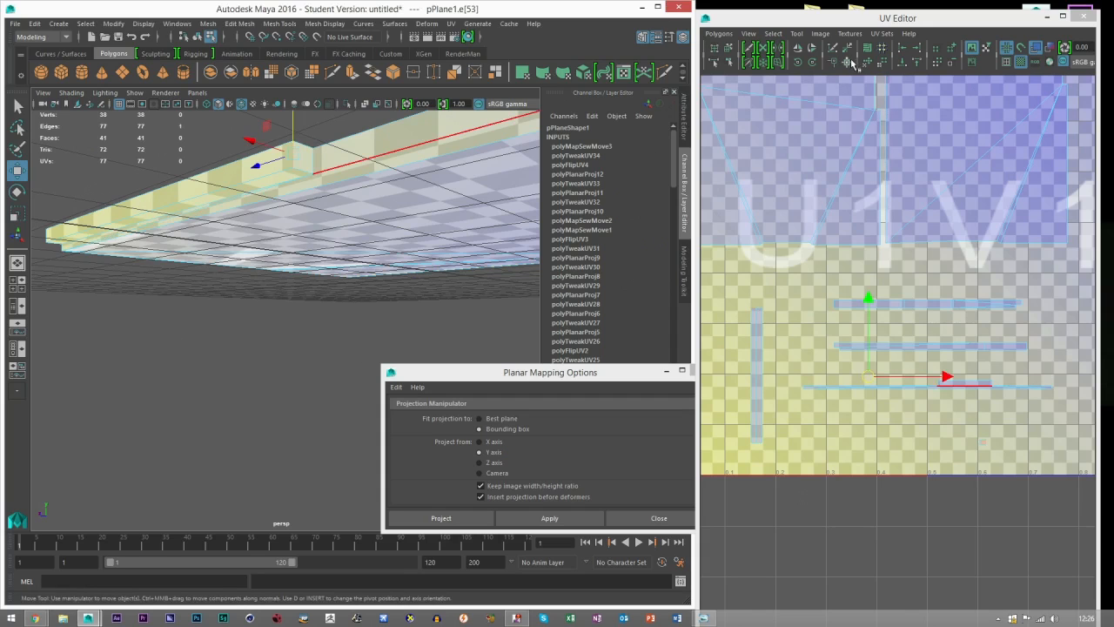
key("ctrl+z")
Flip the small UV shell of the notch end face that sits beneath the lowest strip.
scroll(749, 316, "up", 3)
right_click_drag(984, 393, 949, 434)
scroll(812, 321, "down", 5)
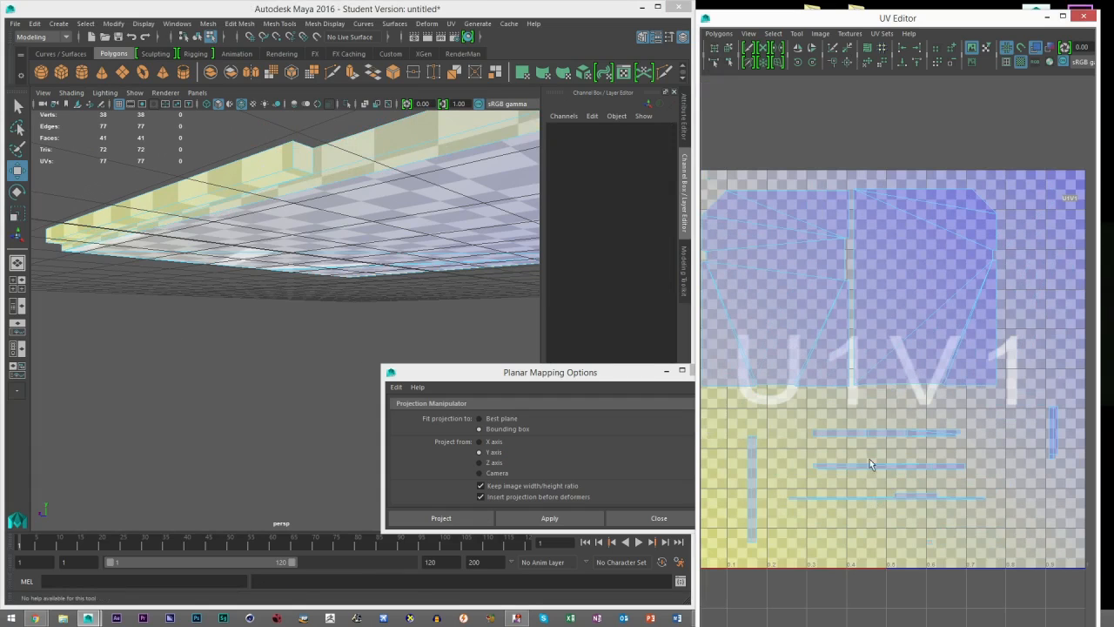
scroll(867, 472, "up", 6)
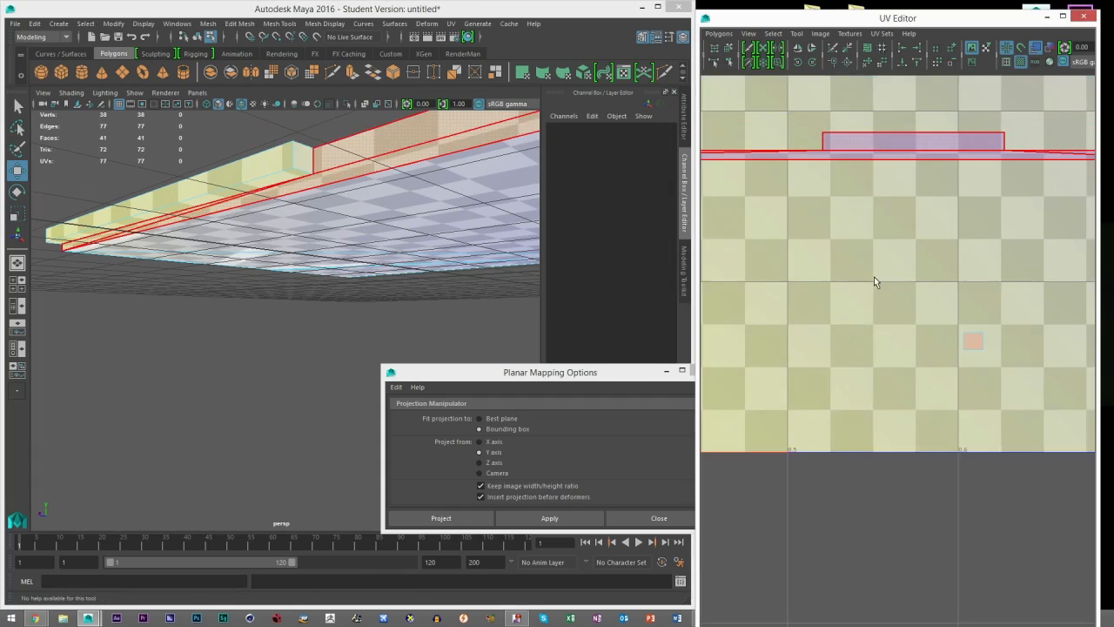
left_click(899, 355)
scroll(810, 266, "down", 4)
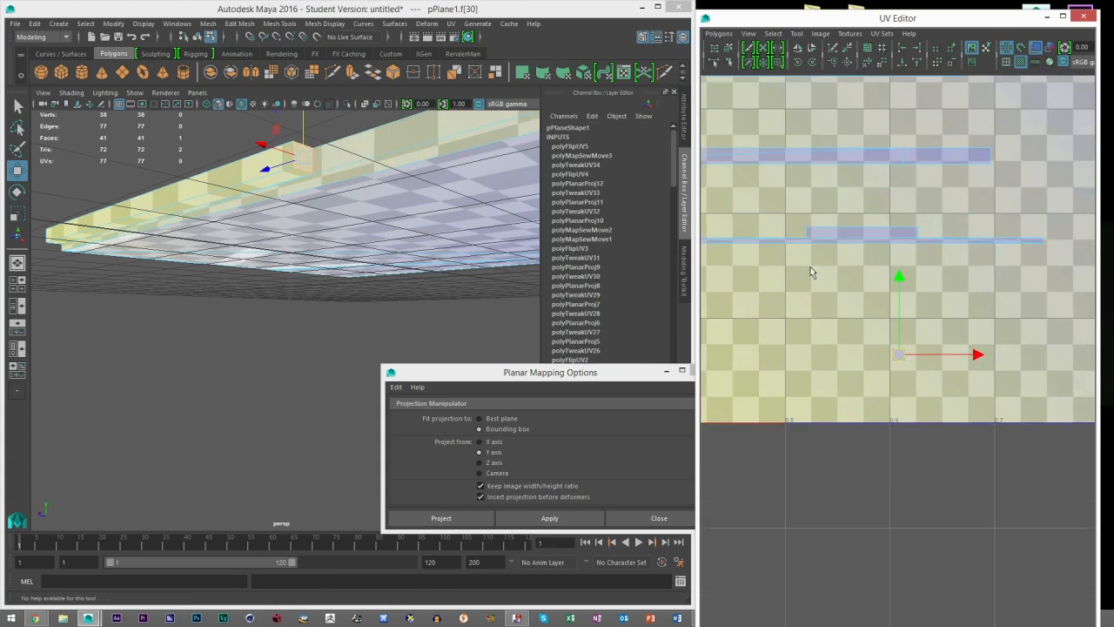
Move and sew the flipped notch end face onto the upper end of the vertical strip along their shared edge.
scroll(836, 305, "up", 6)
left_click(821, 286)
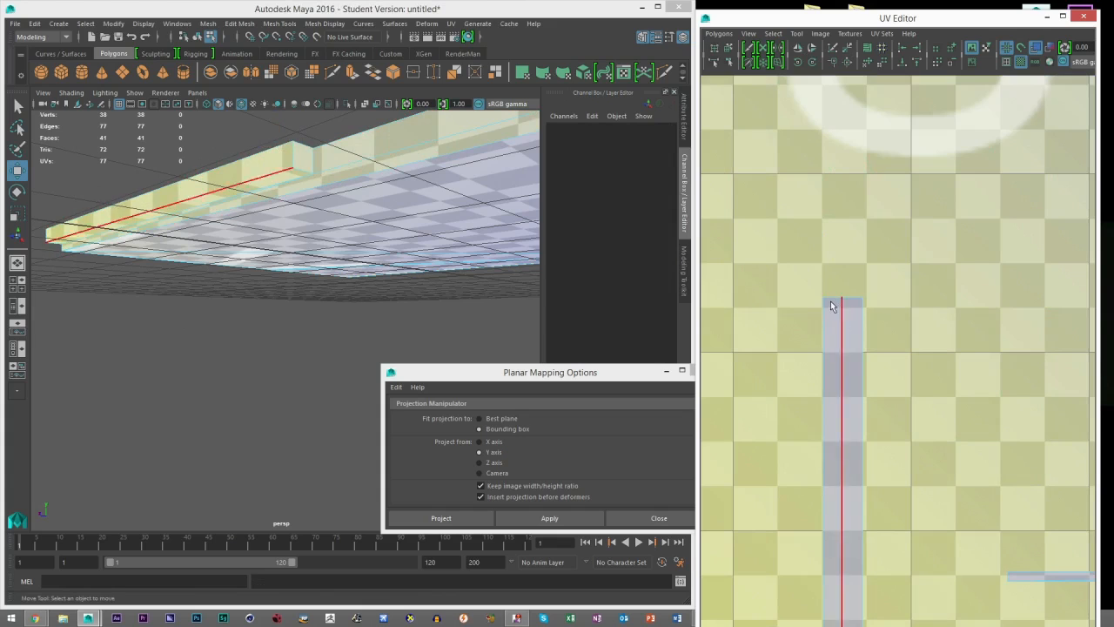
left_click(834, 302)
left_click(845, 64)
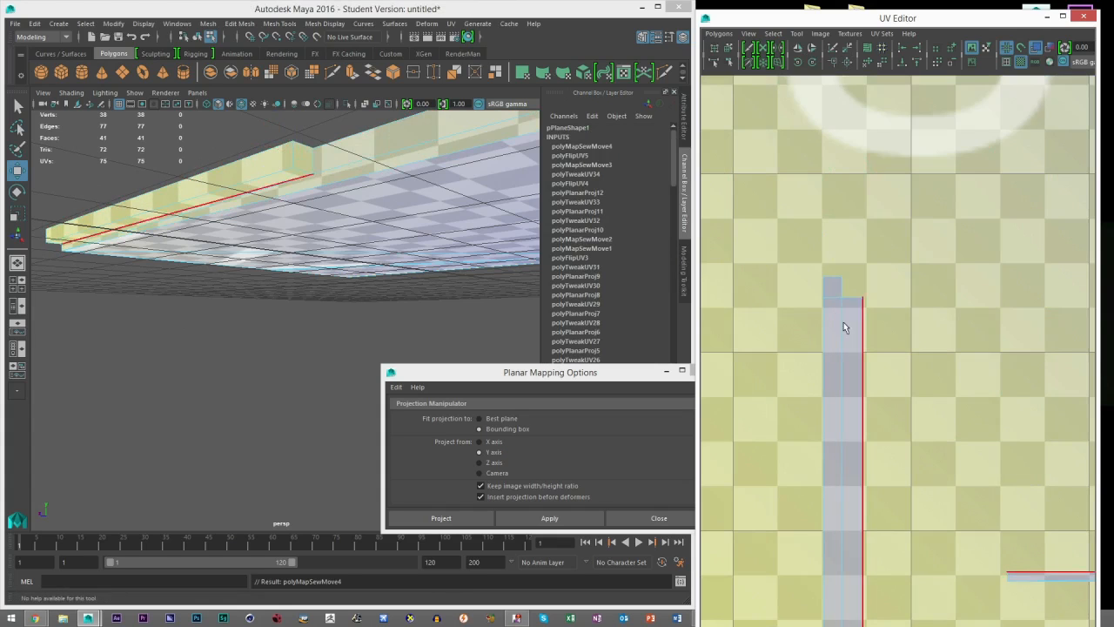
Select the five faces along the long side with the small rectangular notch and apply an X-axis planar mapping.
left_click_drag(251, 209, 369, 302, "alt")
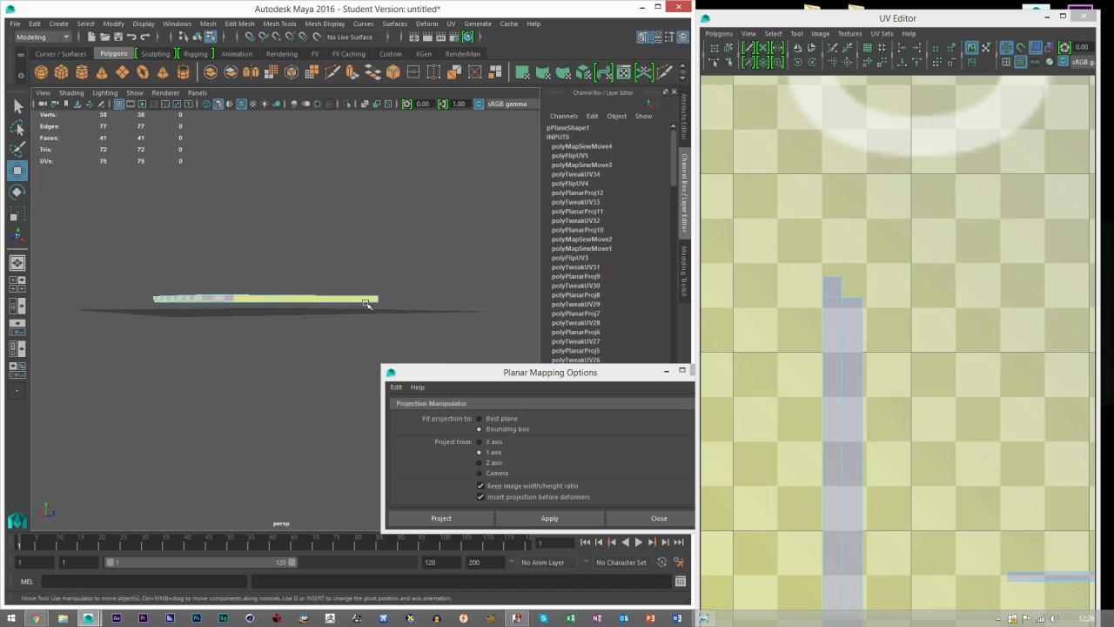
scroll(302, 314, "up", 5)
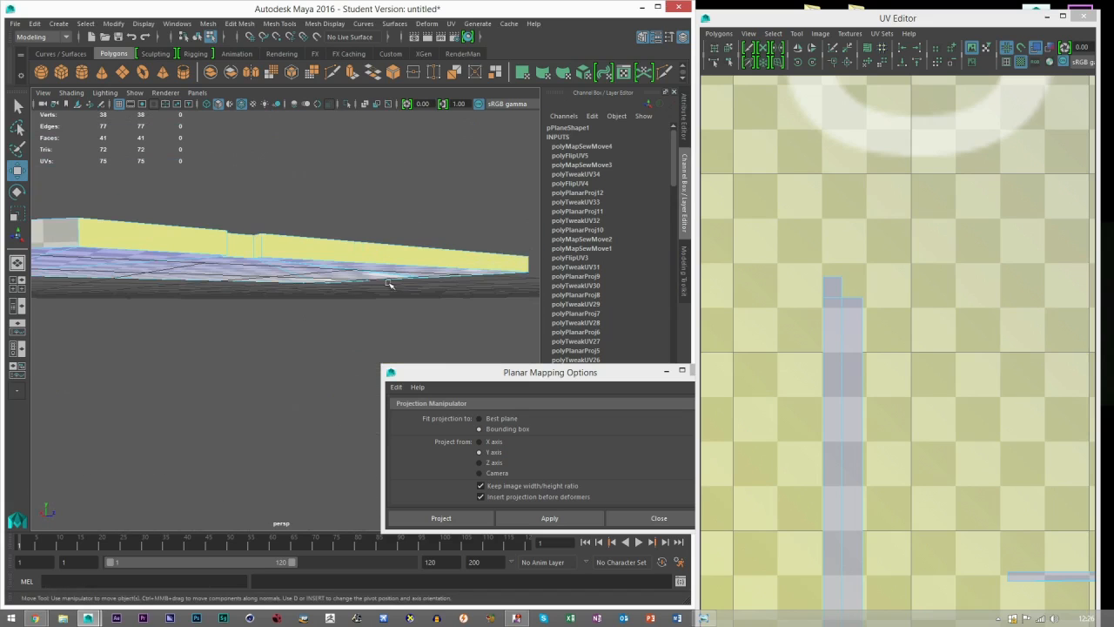
left_click(683, 284)
left_click(630, 152)
scroll(383, 224, "down", 4)
left_click_drag(361, 233, 294, 261, "alt")
left_click_drag(175, 317, 162, 256, "alt")
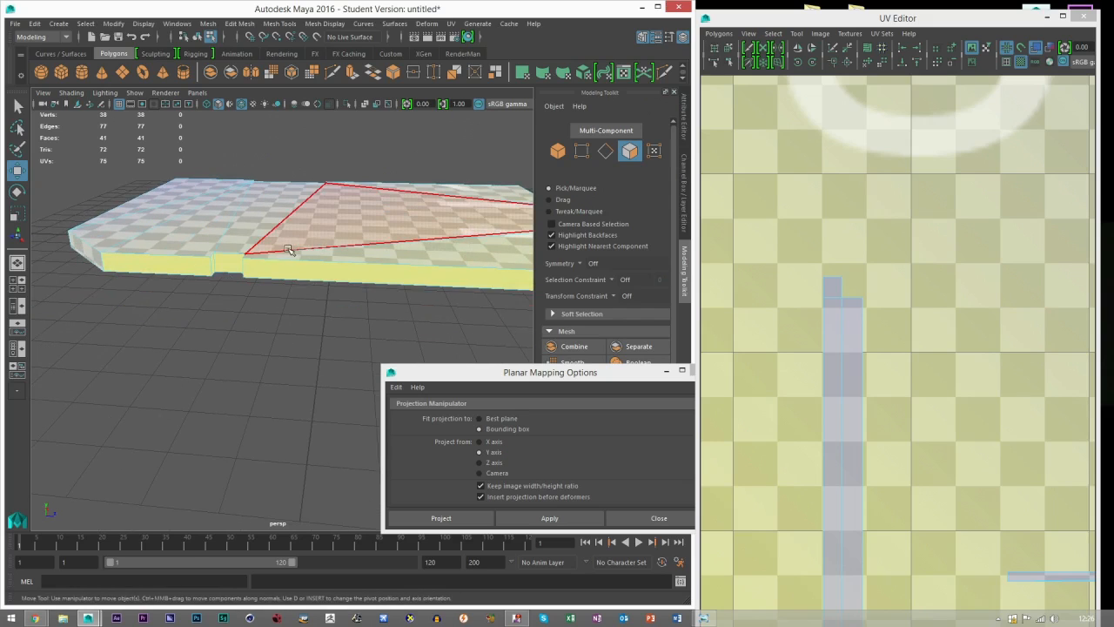
scroll(189, 263, "up", 5)
middle_click_drag(189, 264, 209, 335, "alt")
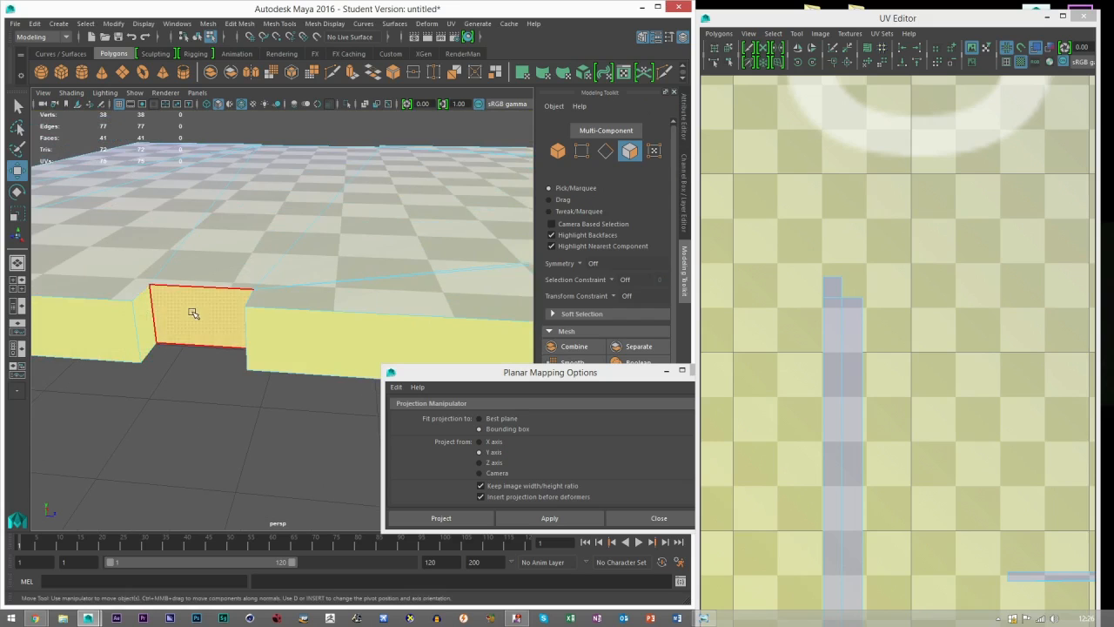
scroll(189, 315, "down", 5)
middle_click_drag(235, 323, 170, 270, "alt")
scroll(169, 269, "down", 3)
left_click_drag(209, 291, 299, 310, "alt")
right_click_drag(796, 211, 772, 192)
left_click(340, 296)
left_click(286, 352)
left_click(314, 296)
left_click_drag(315, 296, 401, 279, "alt")
left_click(492, 462)
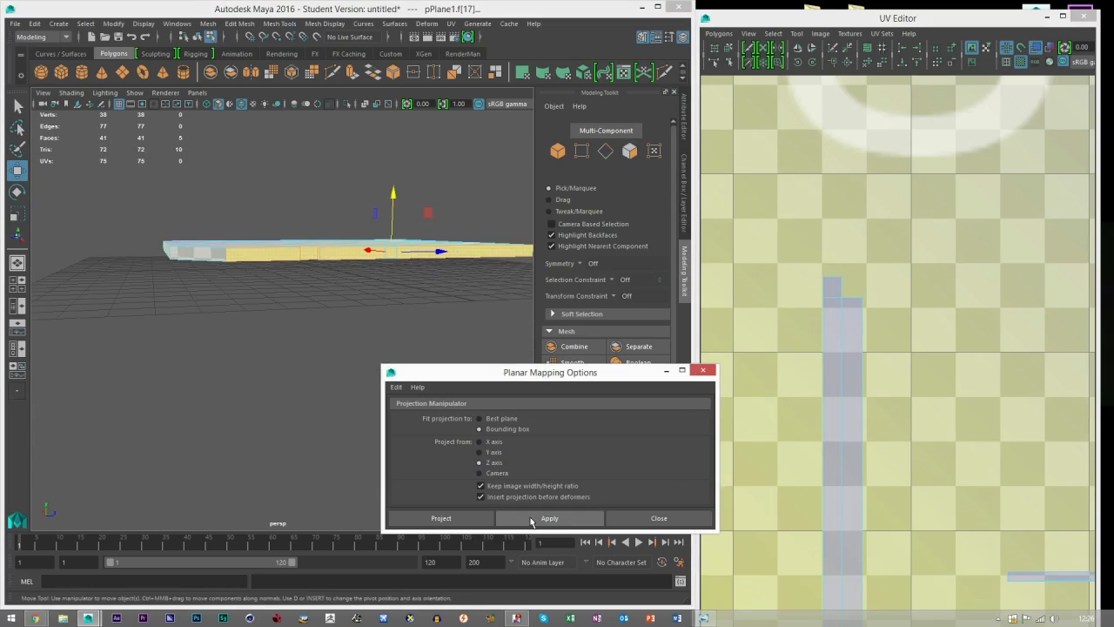
left_click(550, 518)
left_click(547, 518)
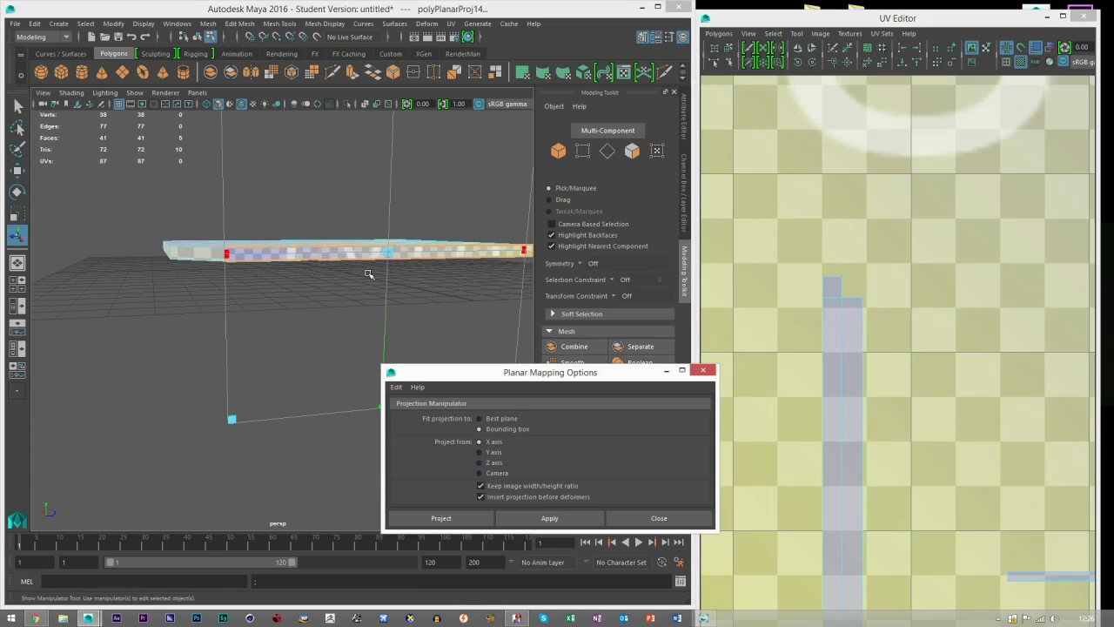
Set the notched long side projection's width and height to 30.
left_click(684, 184)
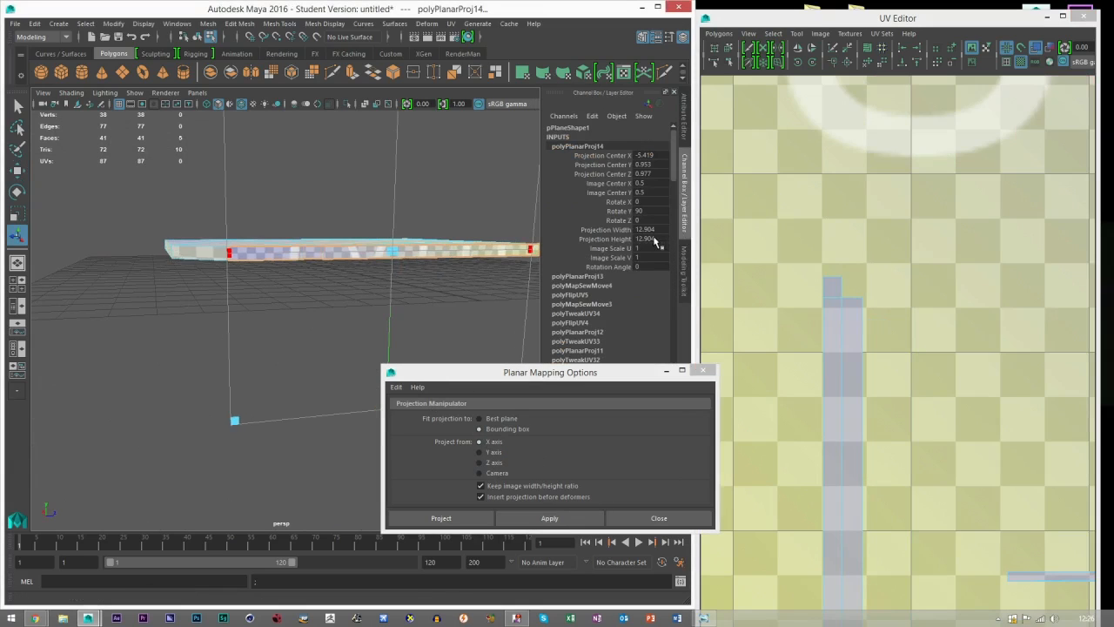
key("Return")
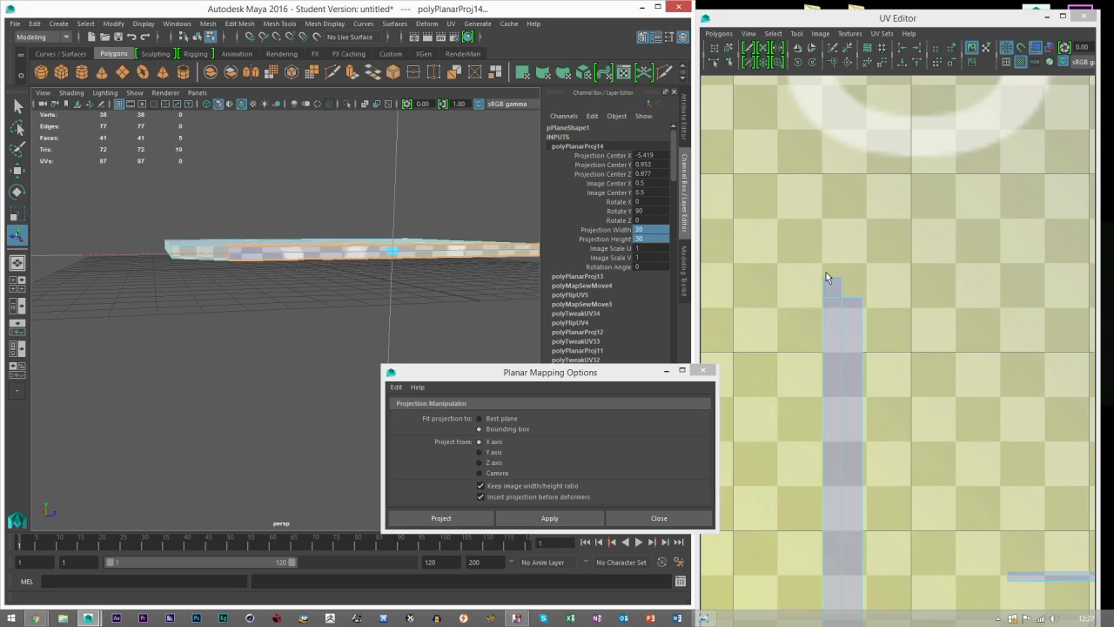
key("w")
Place the notched long side's UV shell between the large face shells and the horizontal strips, then flip it.
scroll(249, 201, "down", 5)
left_click_drag(249, 201, 346, 322, "alt")
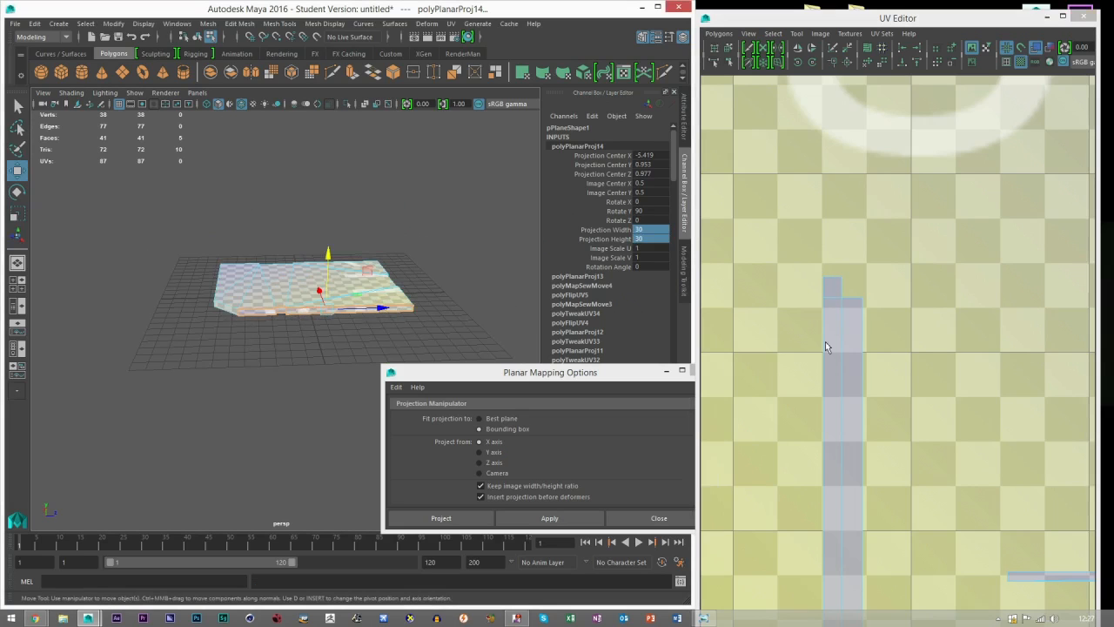
scroll(853, 377, "down", 5)
middle_click_drag(867, 383, 717, 422, "alt")
left_click_drag(898, 291, 884, 338)
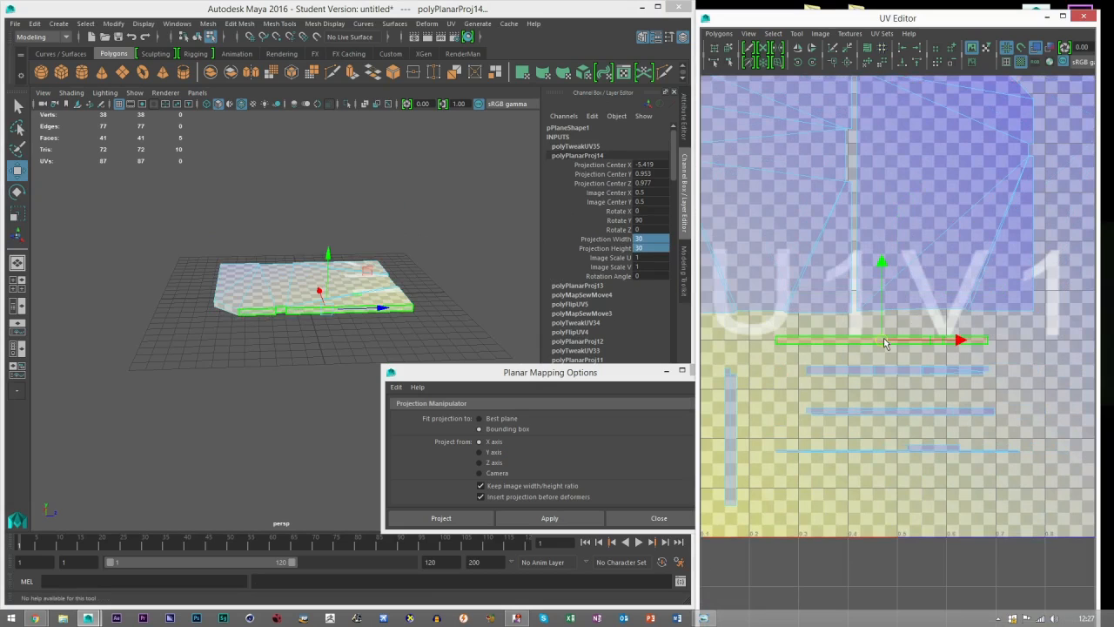
left_click(802, 47)
Select all UVs of the notched long side strip and unfold them horizontally with the Smooth UV tool.
right_click_drag(978, 339, 1031, 336)
left_click_drag(1000, 353, 774, 339)
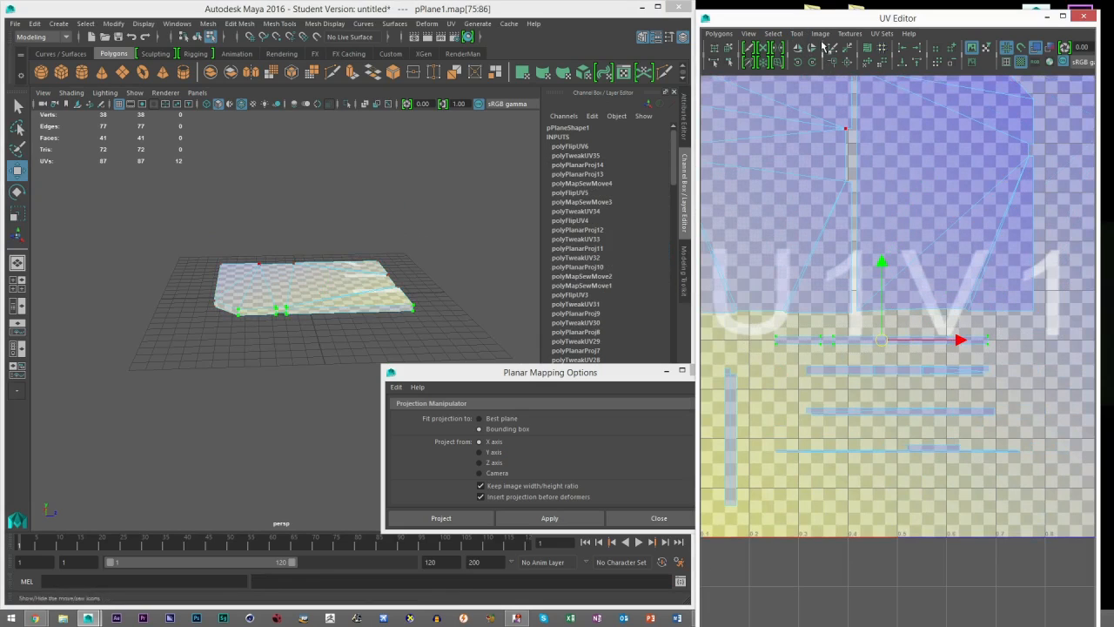
left_click(797, 33)
left_click(823, 104)
scroll(282, 309, "up", 10)
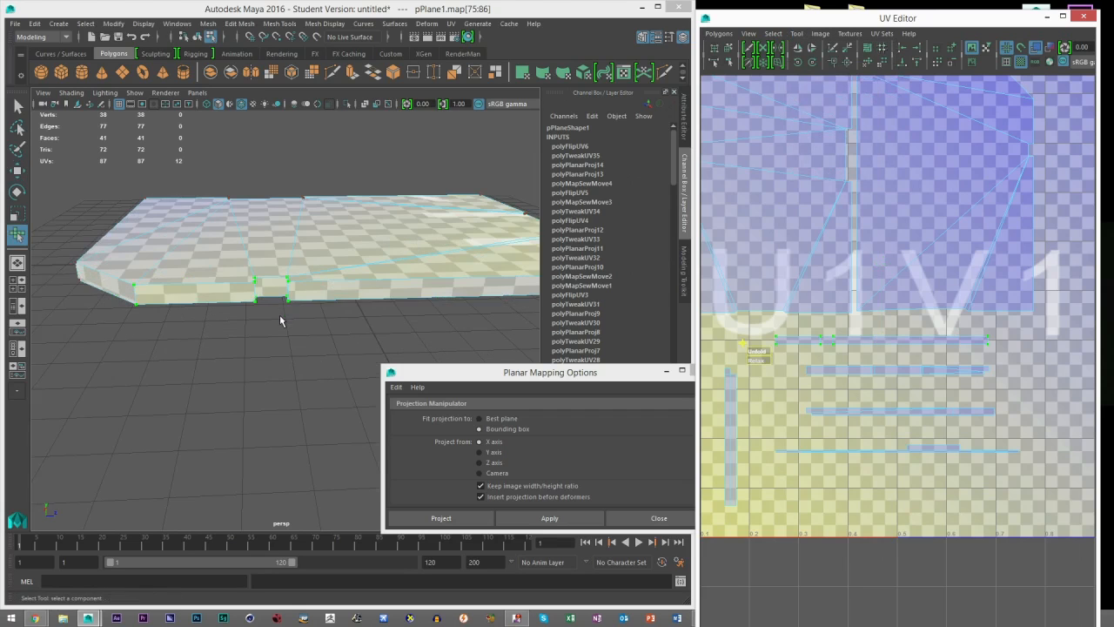
left_click_drag(201, 312, 246, 320, "alt")
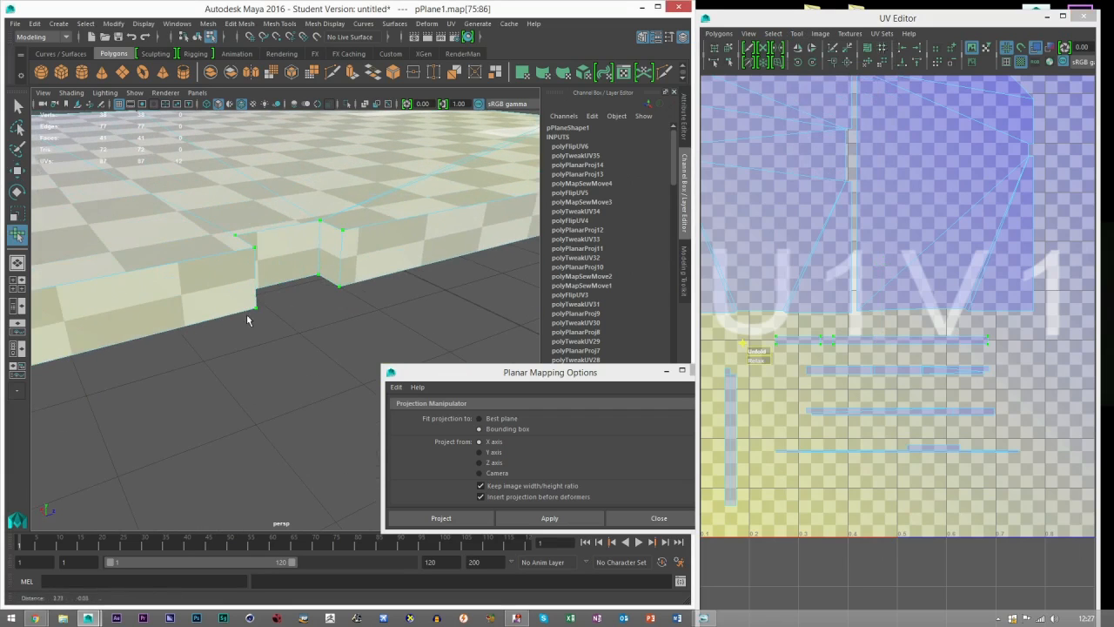
left_click_drag(760, 354, 1028, 354)
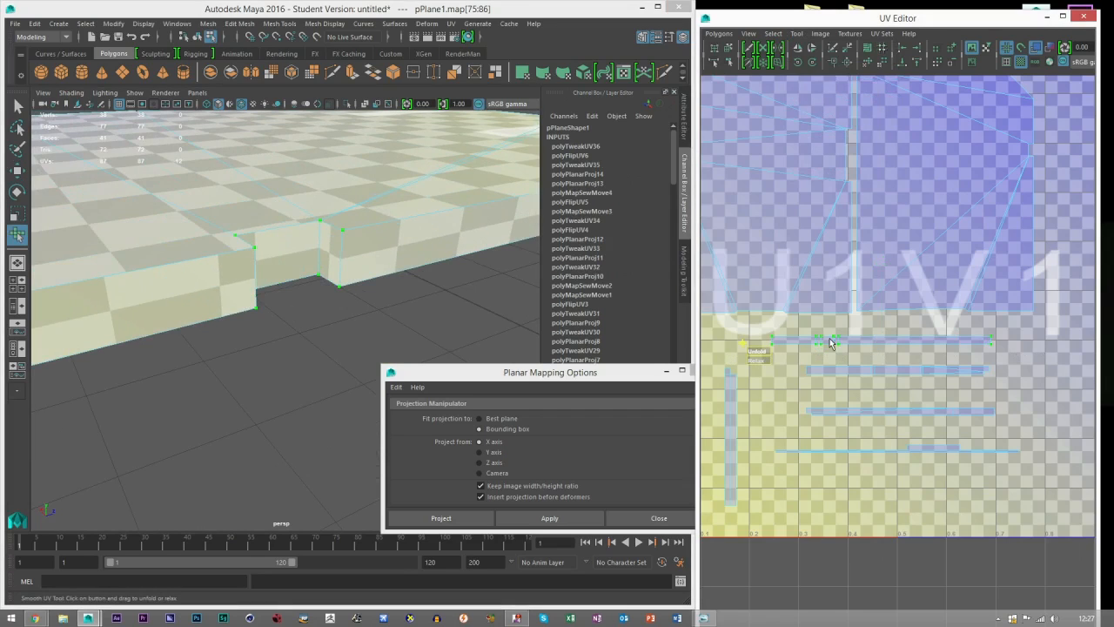
Select the UV strip of the adjoining end side and move it up slightly toward the unfolded long side strip.
scroll(359, 239, "down", 4)
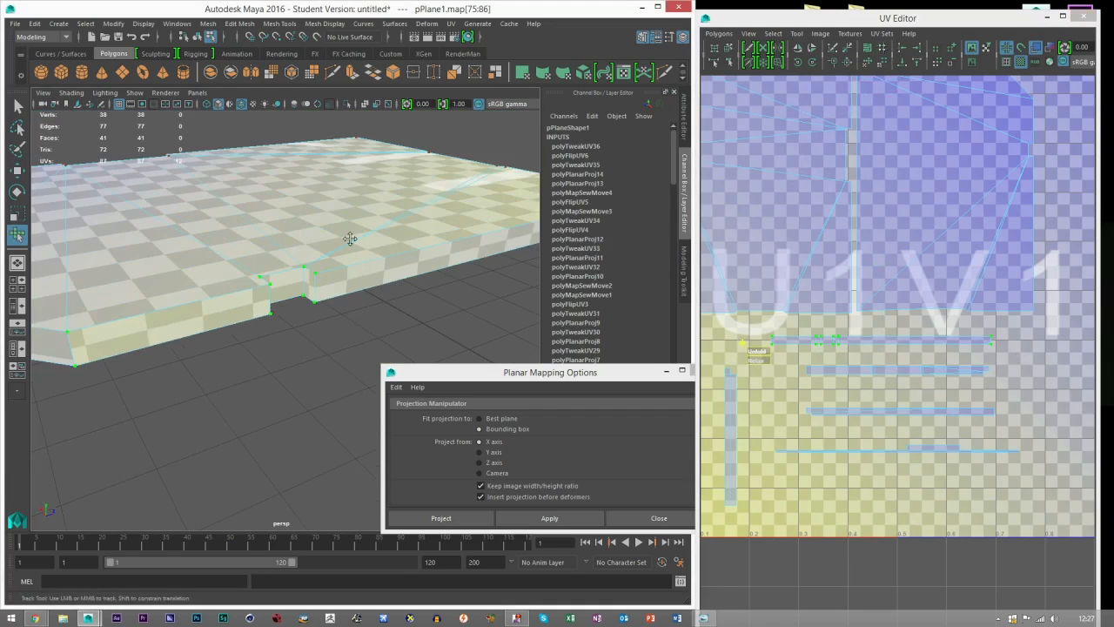
middle_click_drag(358, 240, 340, 206, "alt")
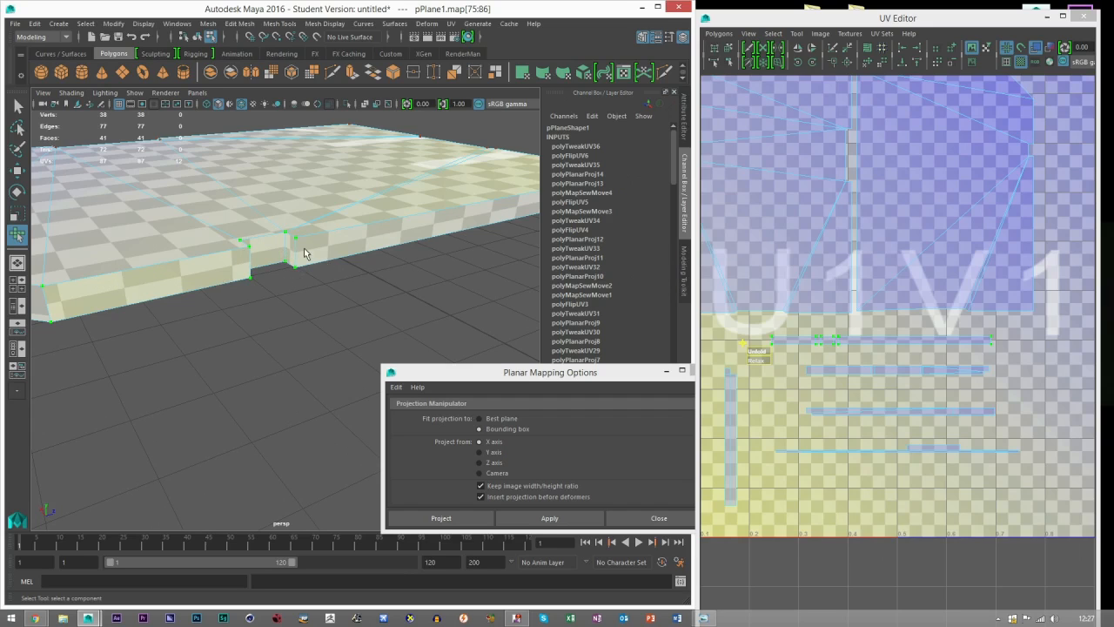
scroll(436, 295, "down", 5)
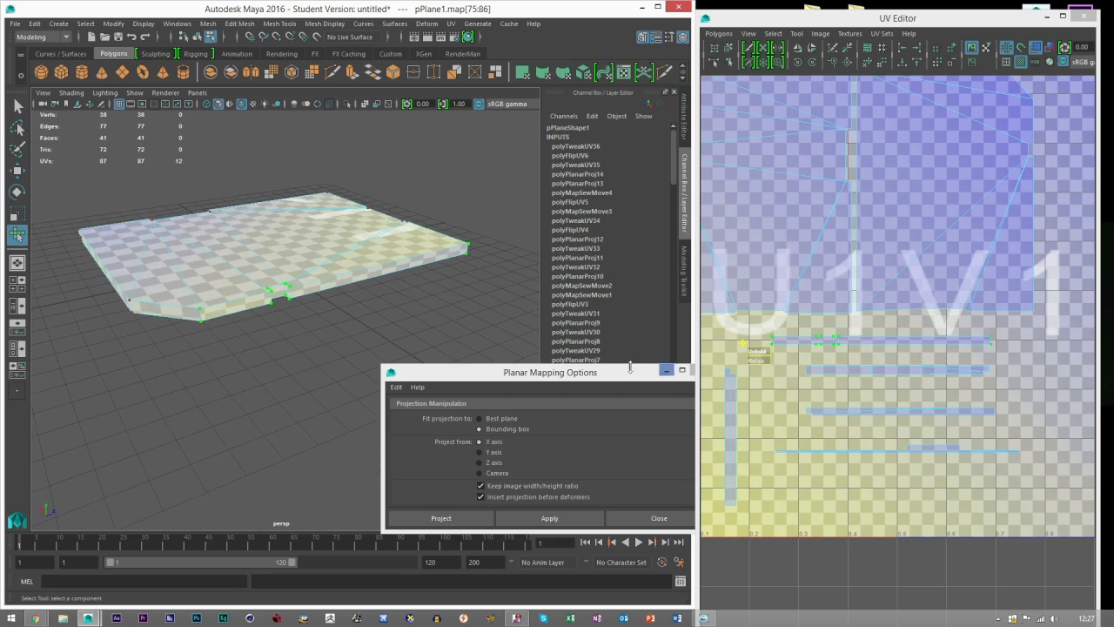
left_click_drag(377, 293, 233, 287, "alt")
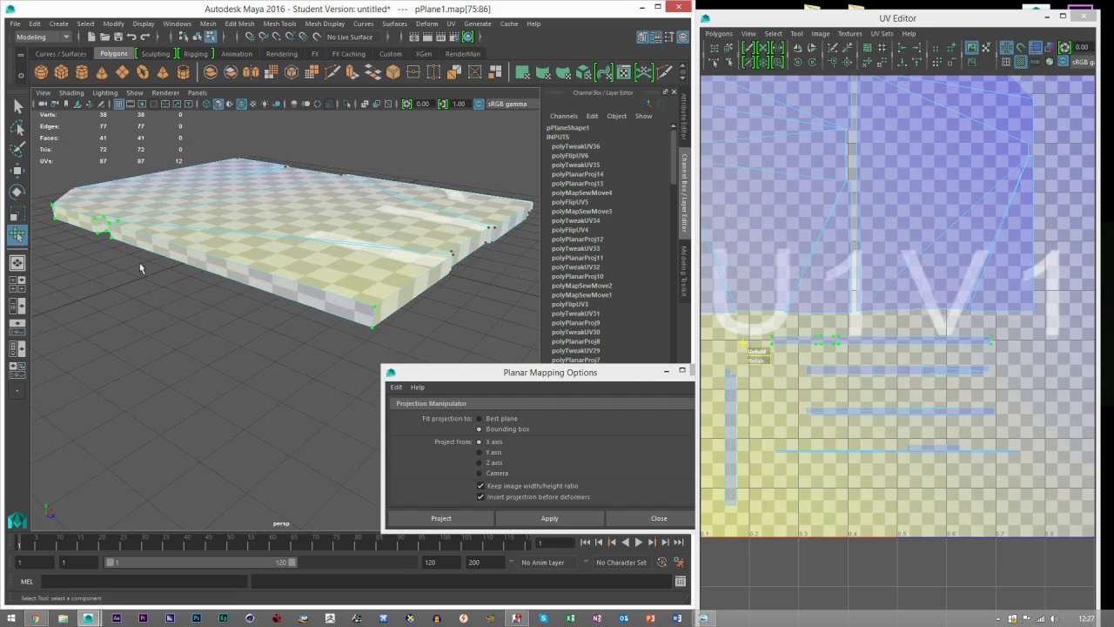
middle_click_drag(523, 313, 487, 283, "alt")
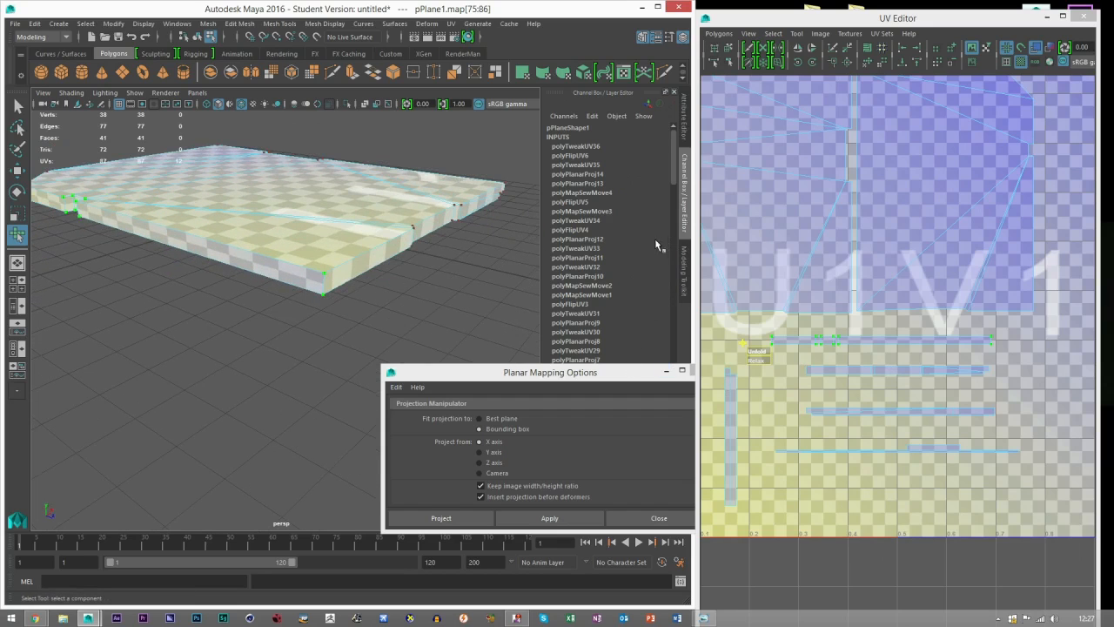
left_click_drag(366, 235, 331, 276, "alt")
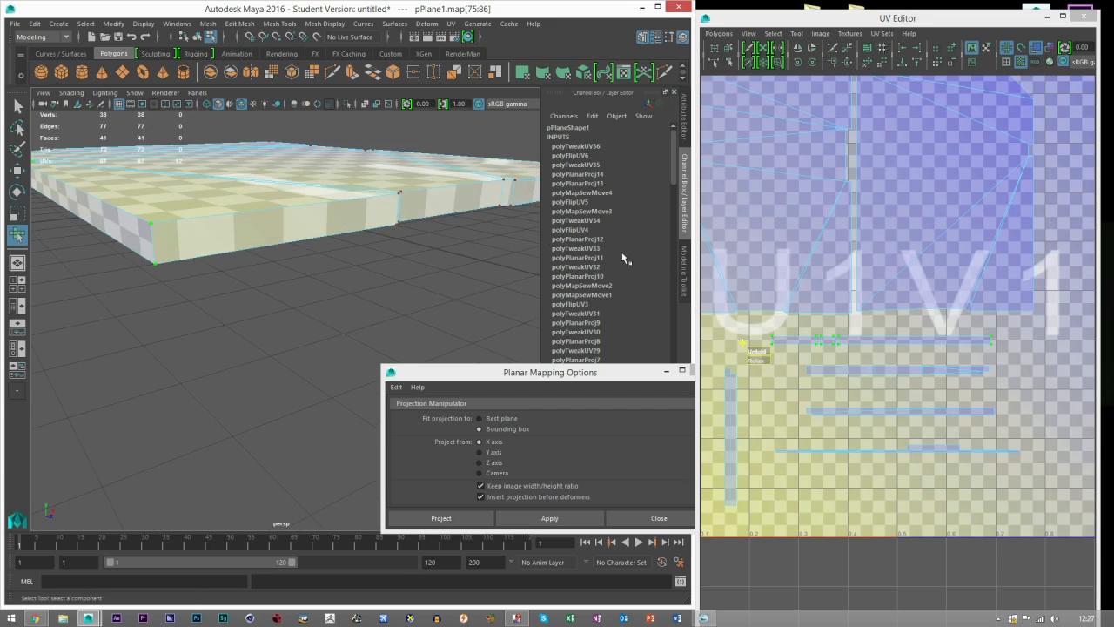
left_click(685, 264)
left_click(559, 151)
right_click_drag(774, 224, 721, 205)
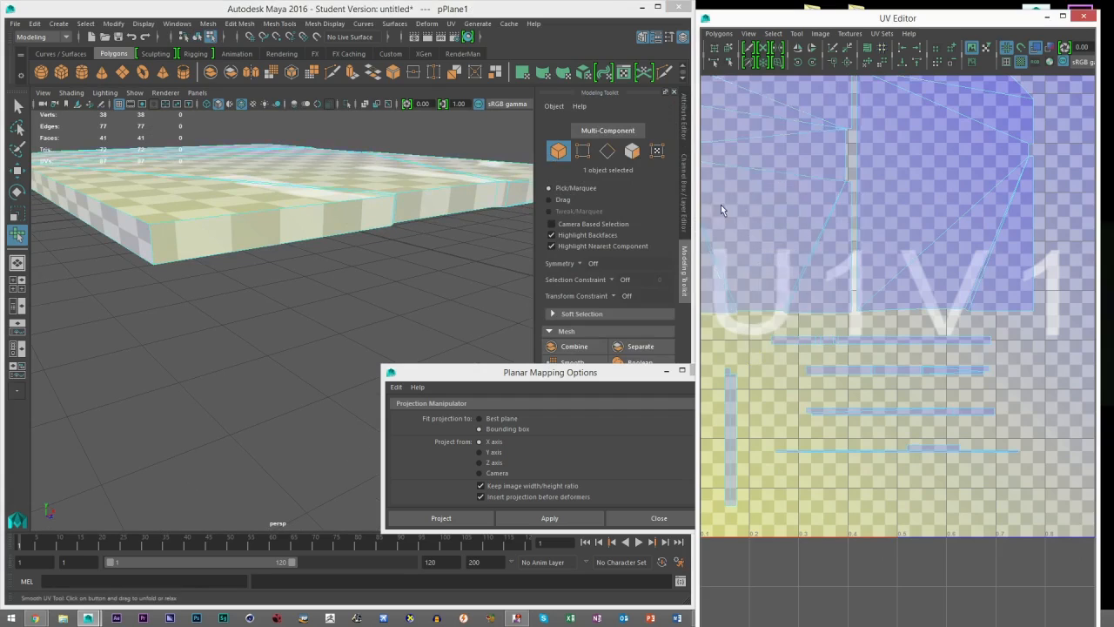
left_click(354, 211)
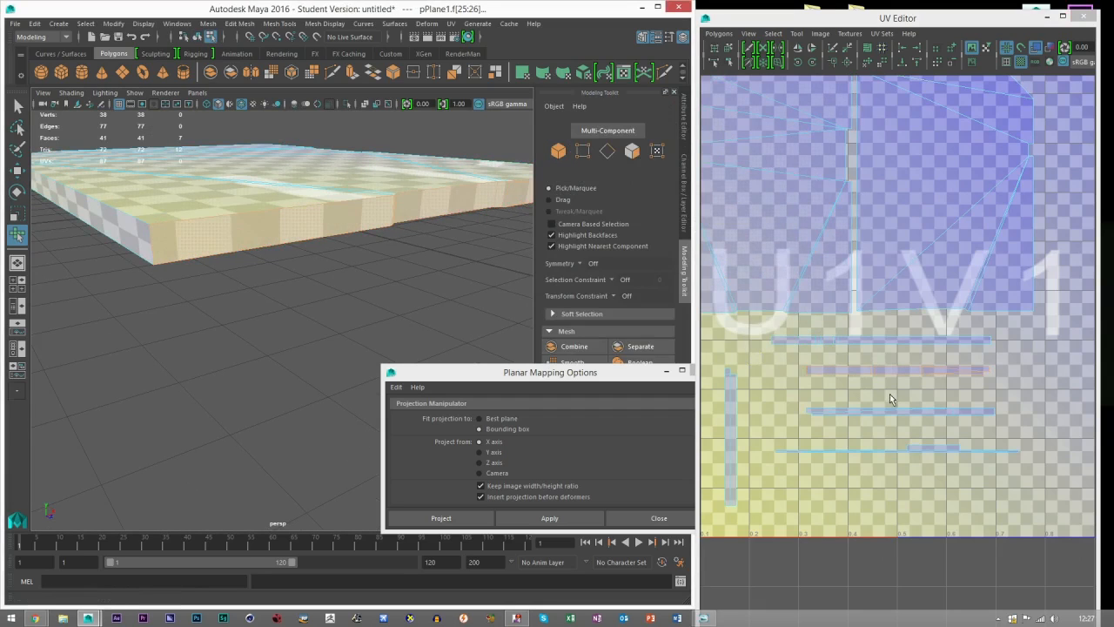
key("w")
scroll(892, 390, "up", 3)
left_click_drag(899, 334, 905, 325)
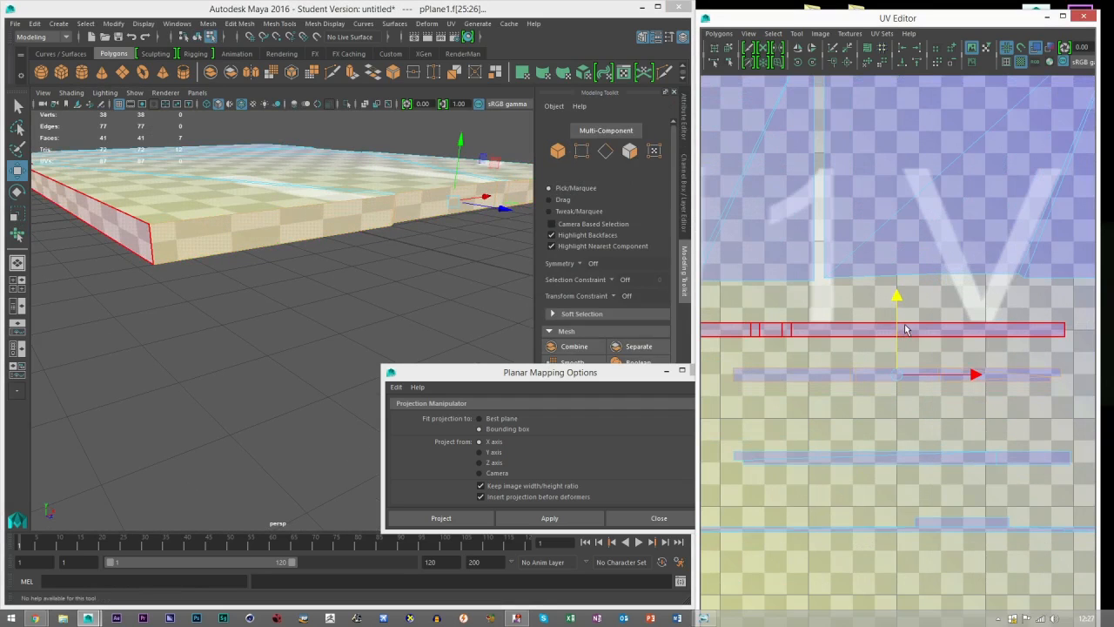
Try to arrange all UV shells automatically with the Layout command.
left_click(555, 153)
scroll(295, 248, "down", 5)
scroll(326, 267, "up", 5)
left_click_drag(325, 266, 43, 202, "alt")
scroll(233, 263, "down", 5)
scroll(53, 205, "down", 6)
scroll(819, 315, "down", 6)
right_click_drag(809, 252, 767, 237)
scroll(897, 247, "up", 2)
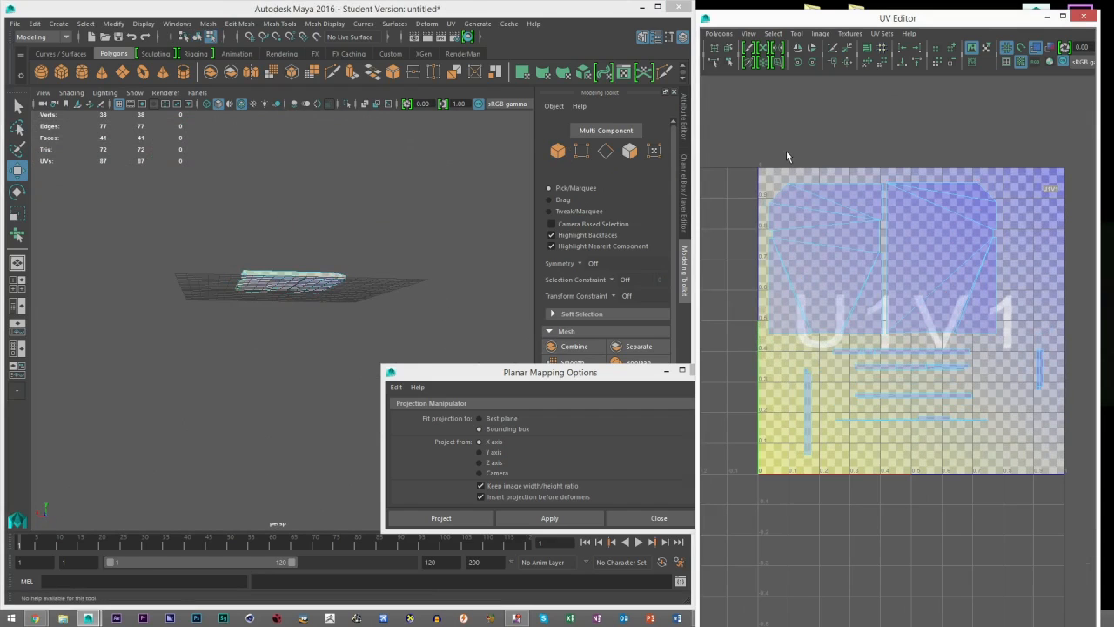
left_click_drag(737, 131, 1046, 417)
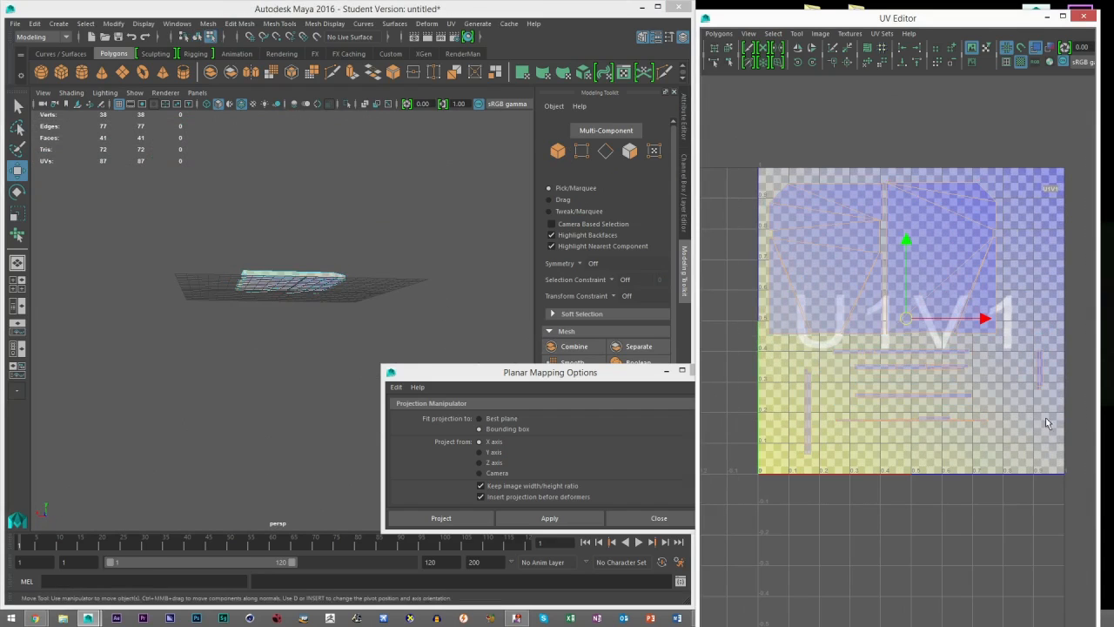
left_click(719, 33)
left_click(744, 316)
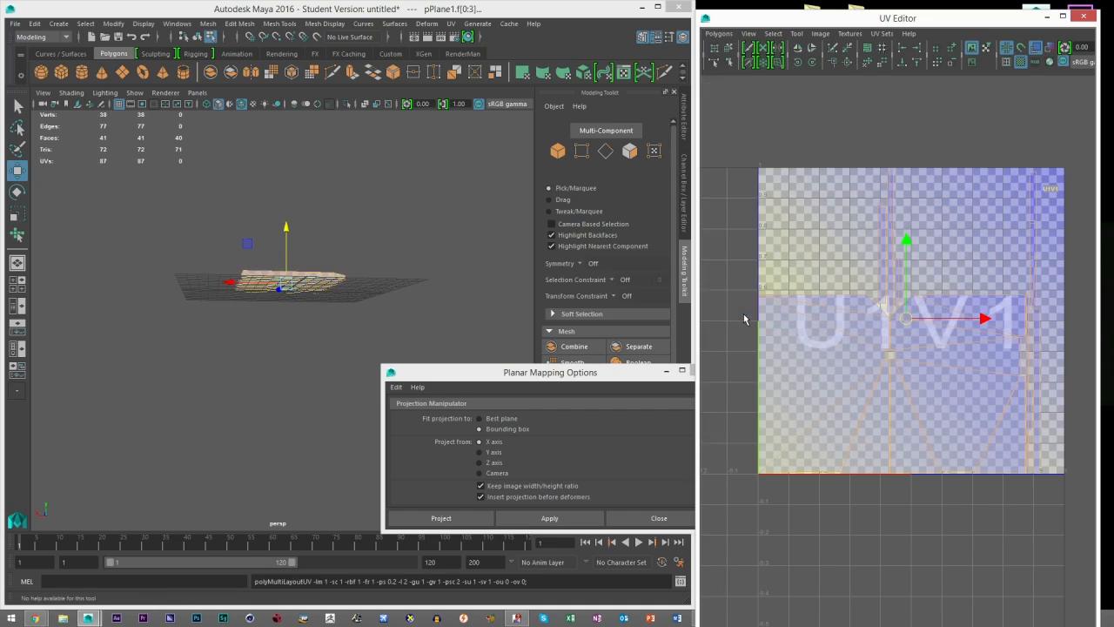
Undo the automatic UV layout.
middle_click_drag(933, 272, 876, 258, "alt")
right_click_drag(906, 238, 857, 224)
scroll(893, 335, "down", 1)
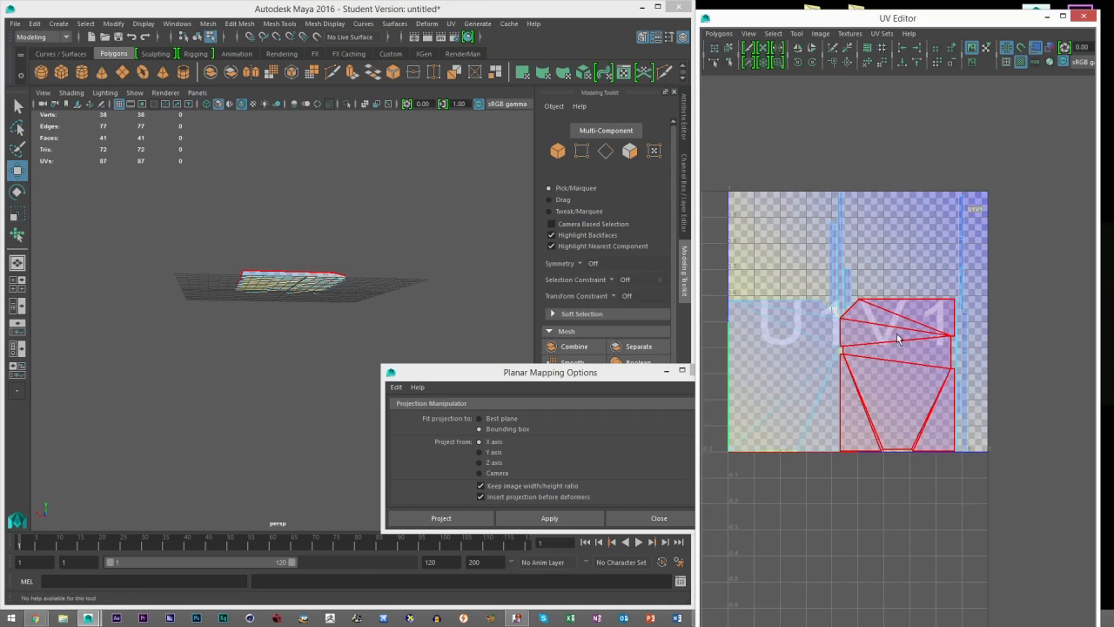
left_click(865, 322)
key("ctrl+z")
Select the two large card face shells and shift them together to the right in UV space.
left_click(858, 345)
left_click(805, 276)
left_click(918, 278, "shift")
left_click(831, 269)
scroll(847, 269, "up", 3)
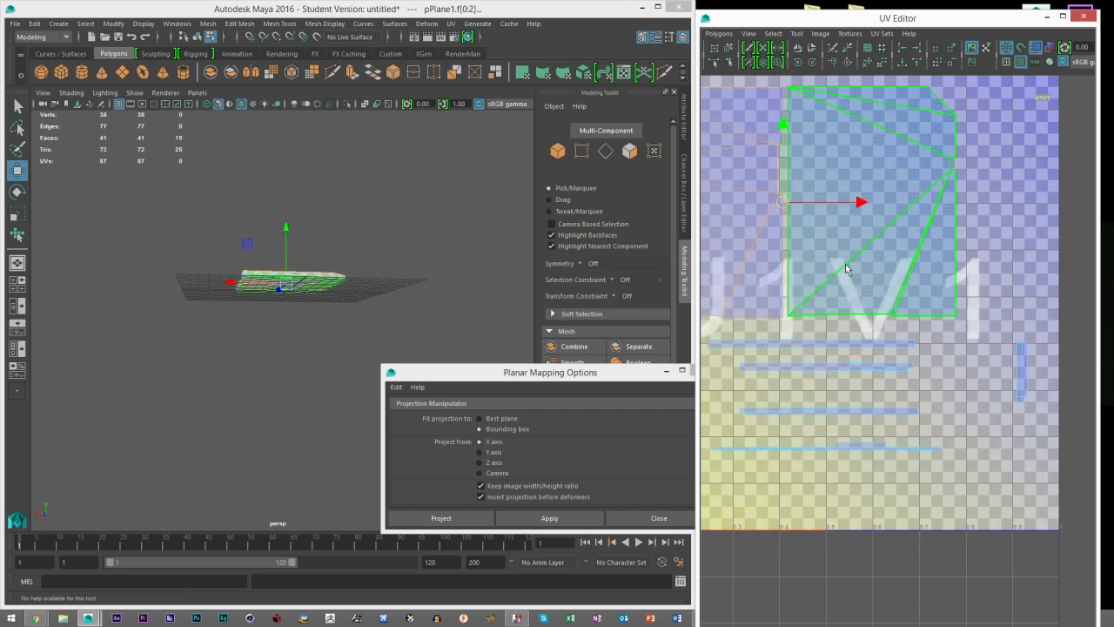
middle_click_drag(838, 258, 878, 291, "alt")
left_click_drag(853, 236, 901, 242)
Scale up the two large card face shells uniformly until they span the width of the UV tile.
key("r")
scroll(873, 249, "down", 1)
middle_click_drag(871, 253, 881, 245, "alt")
scroll(881, 247, "down", 1)
left_click_drag(881, 260, 884, 225)
key("w")
Select all the side strip shells and move them down, clear of the large card face shells.
right_click_drag(881, 373, 850, 350)
left_click_drag(777, 365, 759, 354)
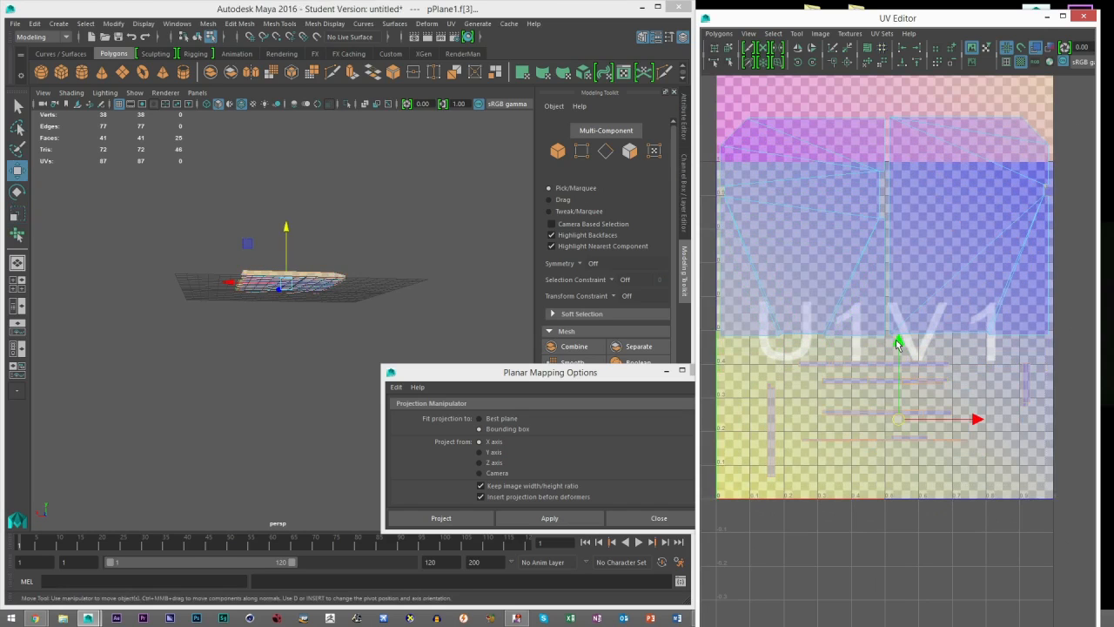
left_click_drag(898, 343, 899, 459)
Select both large card face shells and move them down to fit inside the upper part of the UV tile.
left_click(964, 378)
left_click_drag(964, 384, 896, 199)
left_click_drag(884, 161, 886, 198)
middle_click_drag(903, 455, 883, 364, "alt")
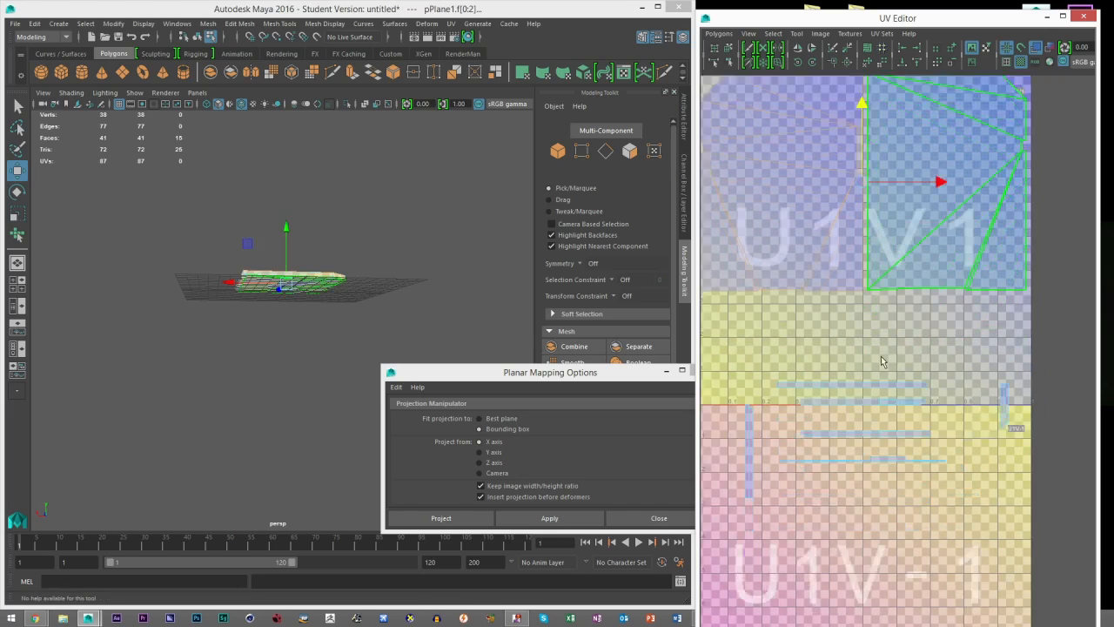
Move the side strip shells up into the tile area just beneath the two large card face shells.
right_click_drag(882, 363, 846, 358, "alt")
left_click_drag(881, 393, 866, 298)
left_click_drag(887, 475, 884, 275)
left_click(869, 385)
scroll(869, 385, "up", 3)
Rotate the two upright strip shells to horizontal and move each up beside the other strips below the card faces.
left_click(709, 438)
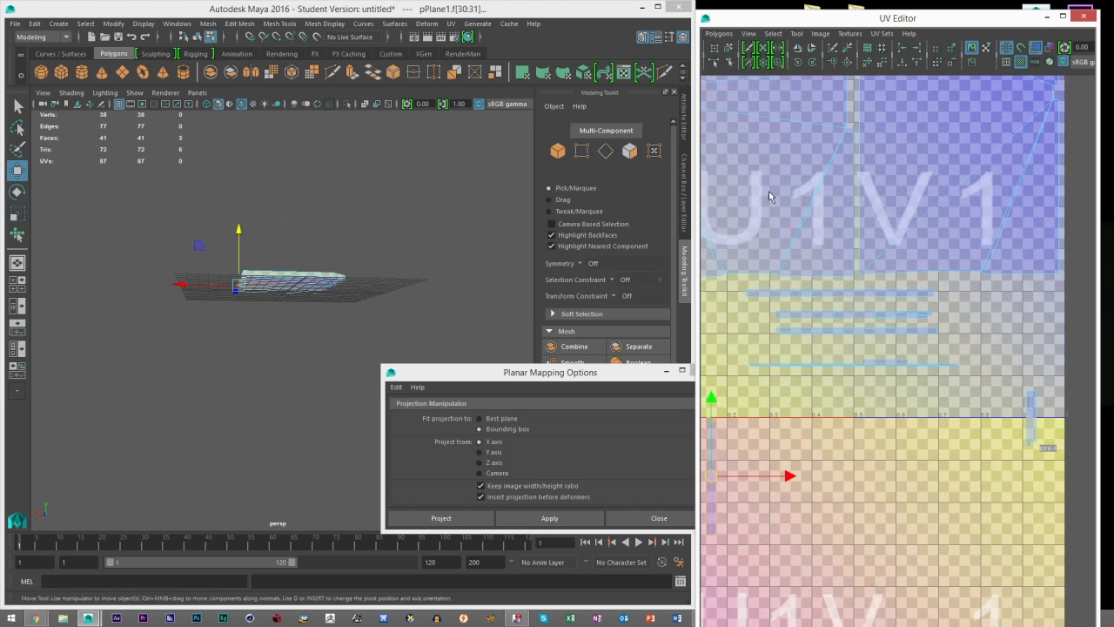
scroll(764, 383, "down", 2)
left_click_drag(763, 442, 865, 348)
right_click_drag(994, 403, 962, 390)
left_click(993, 399)
double_click(812, 62)
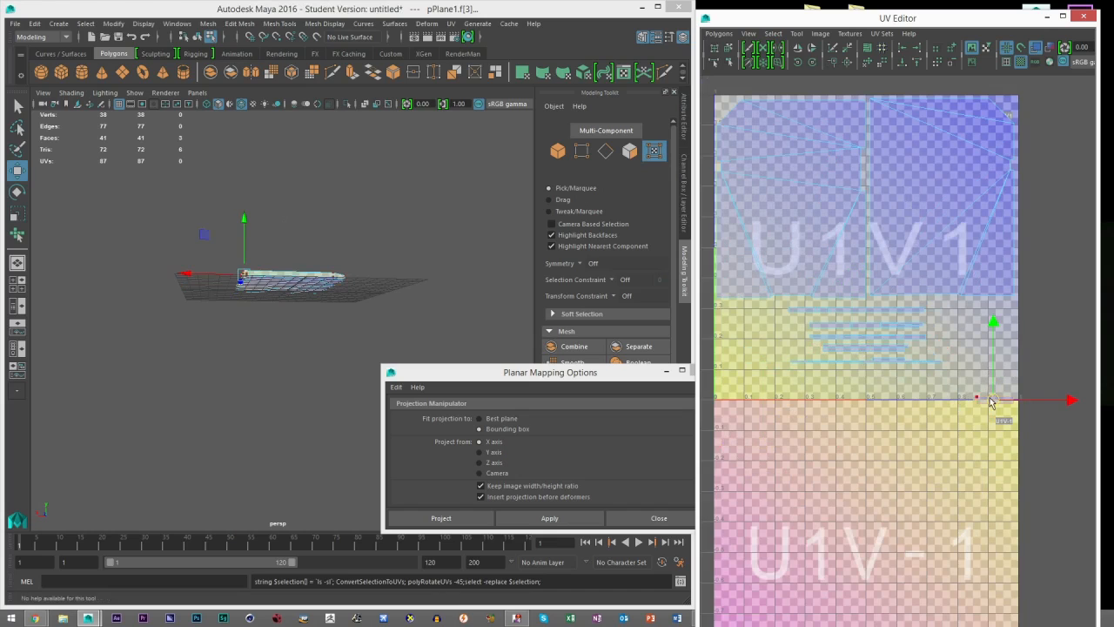
left_click_drag(990, 401, 934, 348)
Select all the strip shells and scale them up uniformly within the space below the card faces.
right_click_drag(899, 301, 858, 283)
left_click_drag(969, 409, 805, 302)
key("r")
middle_click_drag(881, 341, 925, 342)
left_click_drag(925, 341, 927, 341)
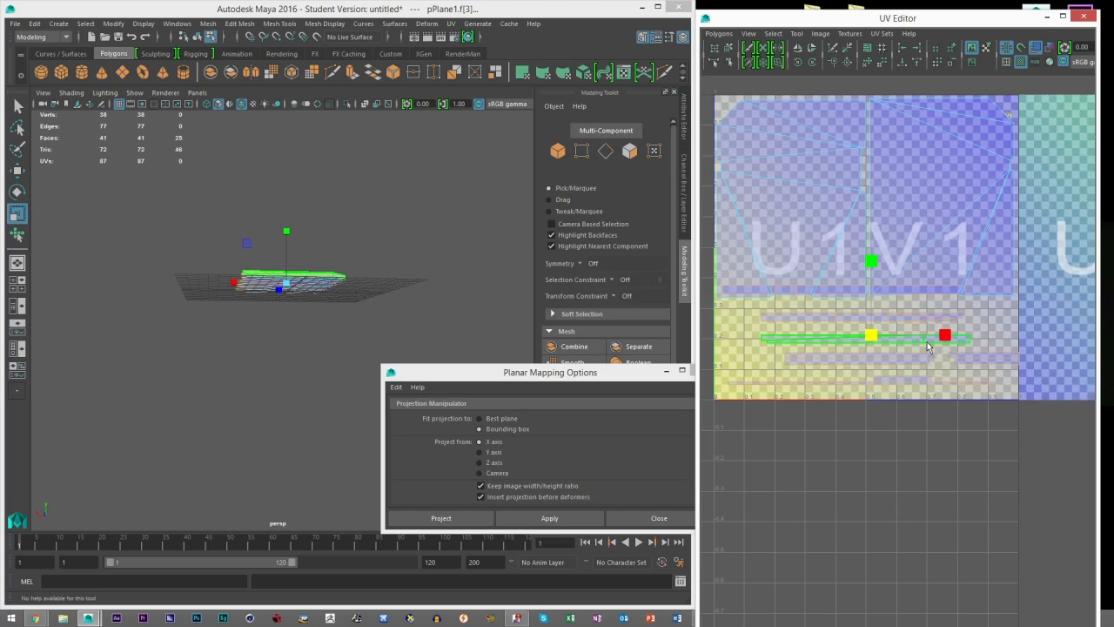
Shift the scaled strips down clear of the card faces and align the second strip leftward beneath the first.
key("w")
scroll(860, 287, "up", 2)
left_click_drag(865, 288, 865, 313)
right_click_drag(920, 360, 864, 340)
left_click(865, 340)
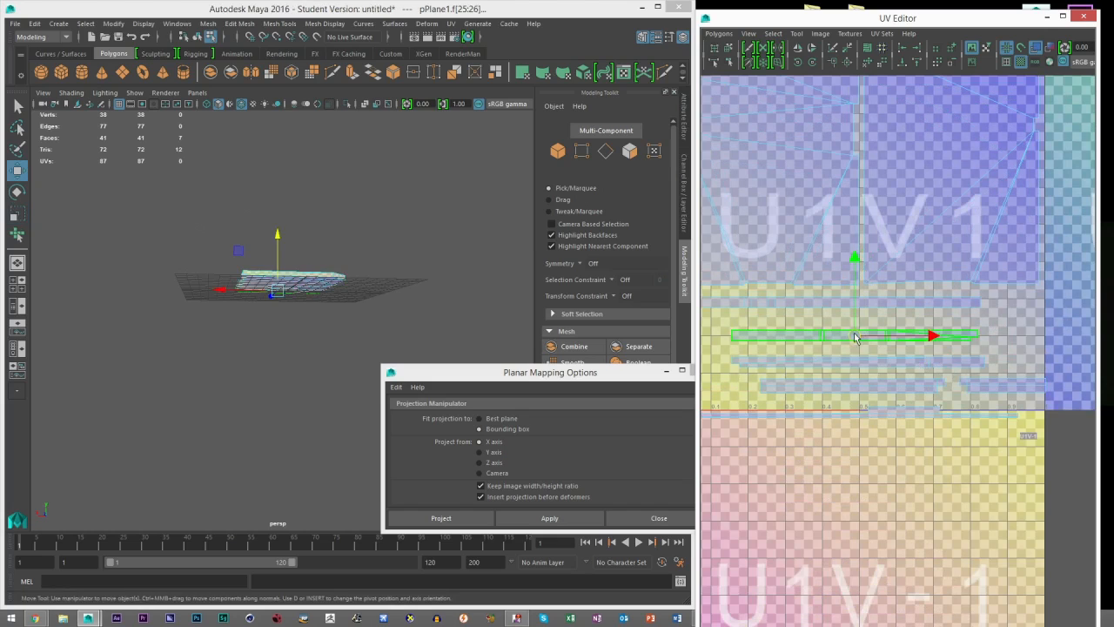
middle_click_drag(865, 341, 946, 345, "alt")
left_click_drag(895, 329, 902, 356)
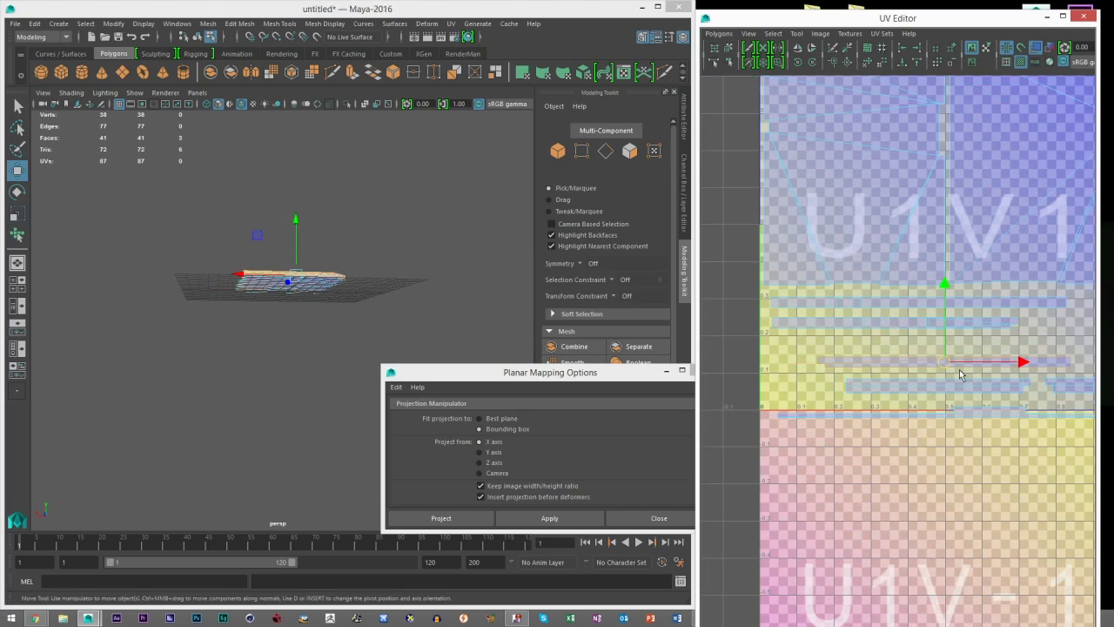
Move the third and fourth strip shells up and toward the tile's left edge, stacked beneath the upper strips.
left_click_drag(945, 368, 897, 348)
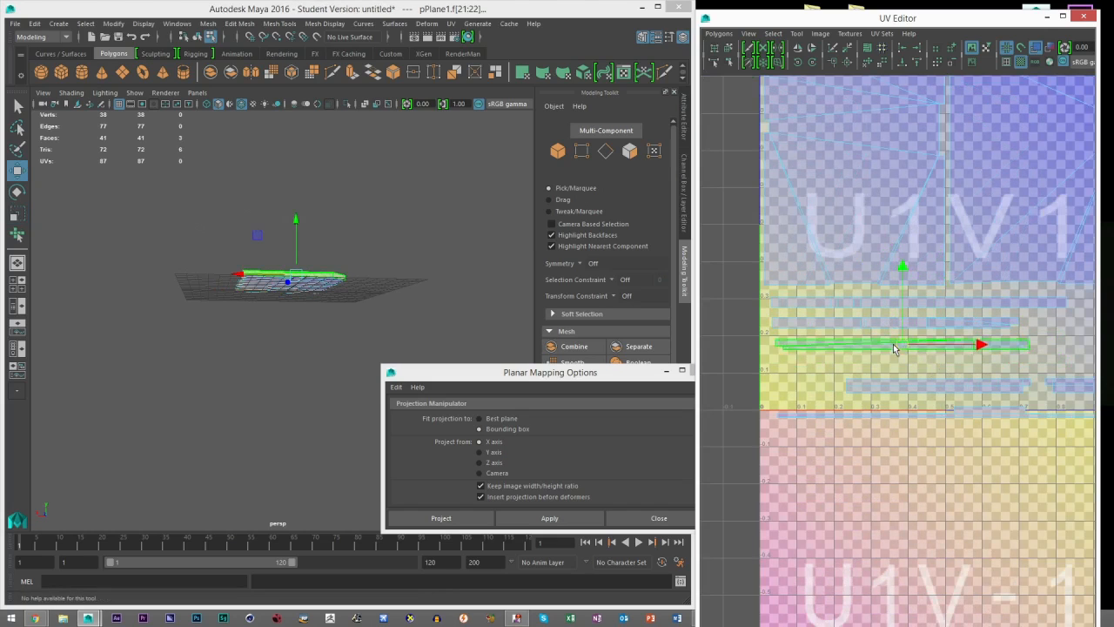
left_click(938, 389)
left_click_drag(938, 388, 866, 366)
middle_click_drag(891, 393, 803, 386, "alt")
Place the short strip beside the fourth one and raise the lowest strip so everything fits inside the UV tile.
left_click(973, 376)
left_click_drag(1014, 378, 995, 338)
left_click_drag(983, 376, 981, 353)
left_click(900, 407)
left_click_drag(856, 379, 857, 353)
right_click_drag(857, 353, 834, 354, "alt")
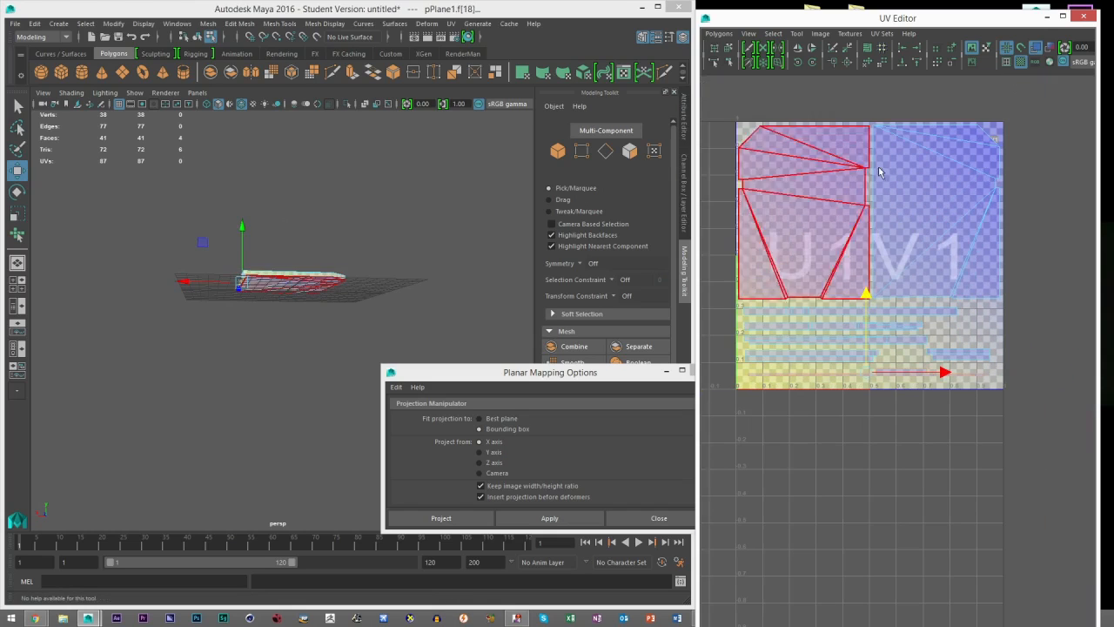
left_click(1023, 322)
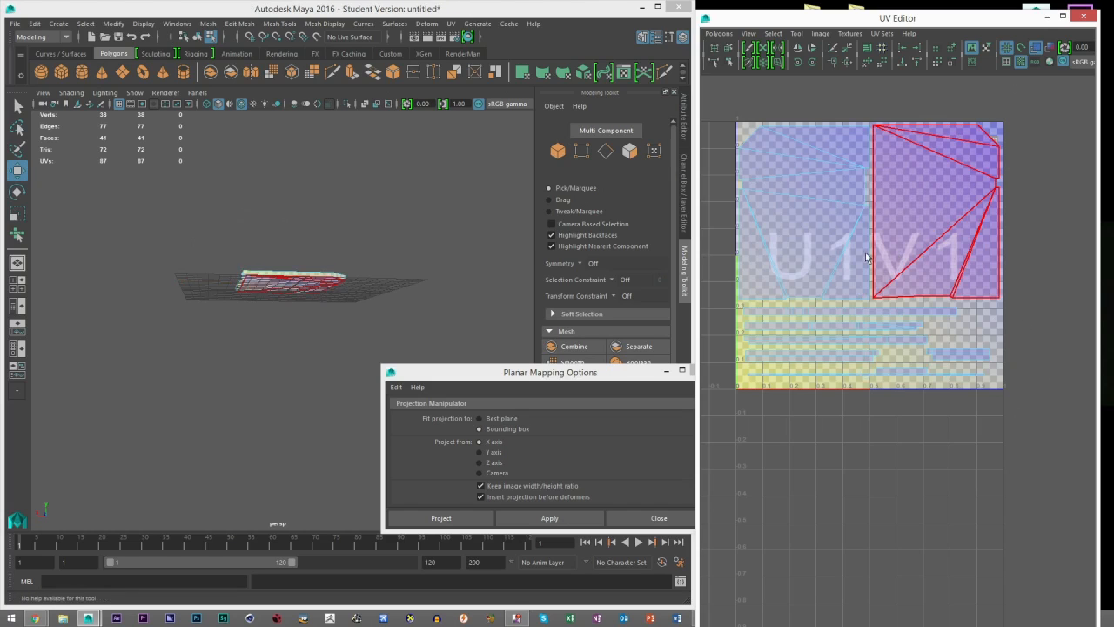
middle_click_drag(900, 252, 903, 257, "alt")
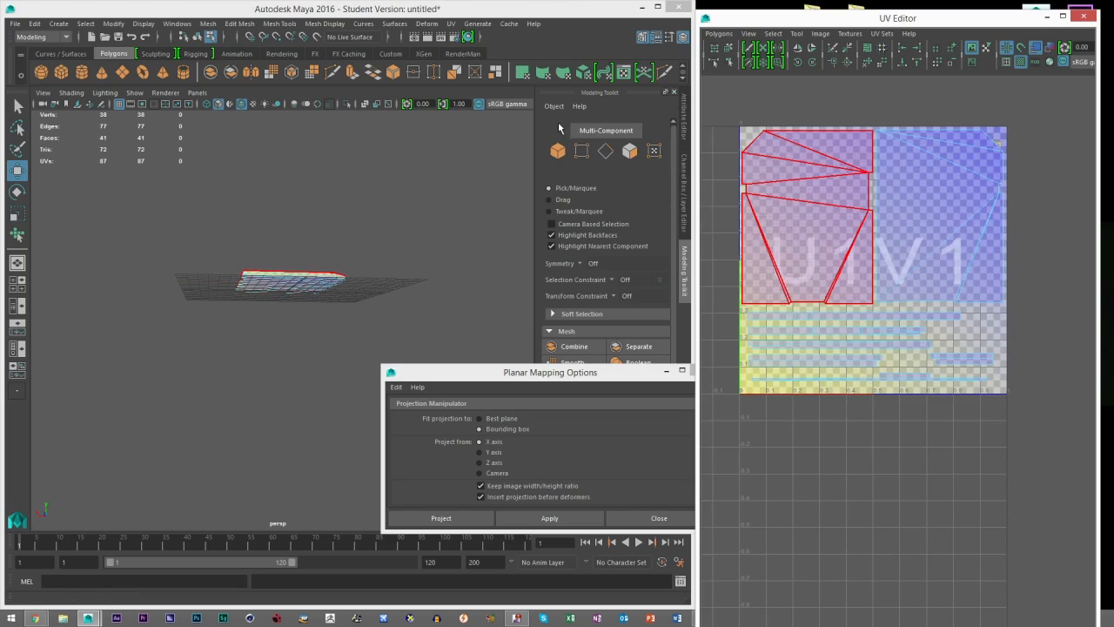
Switch the card back to object selection and close the planar mapping options.
left_click(558, 151)
left_click_drag(442, 237, 452, 320, "alt")
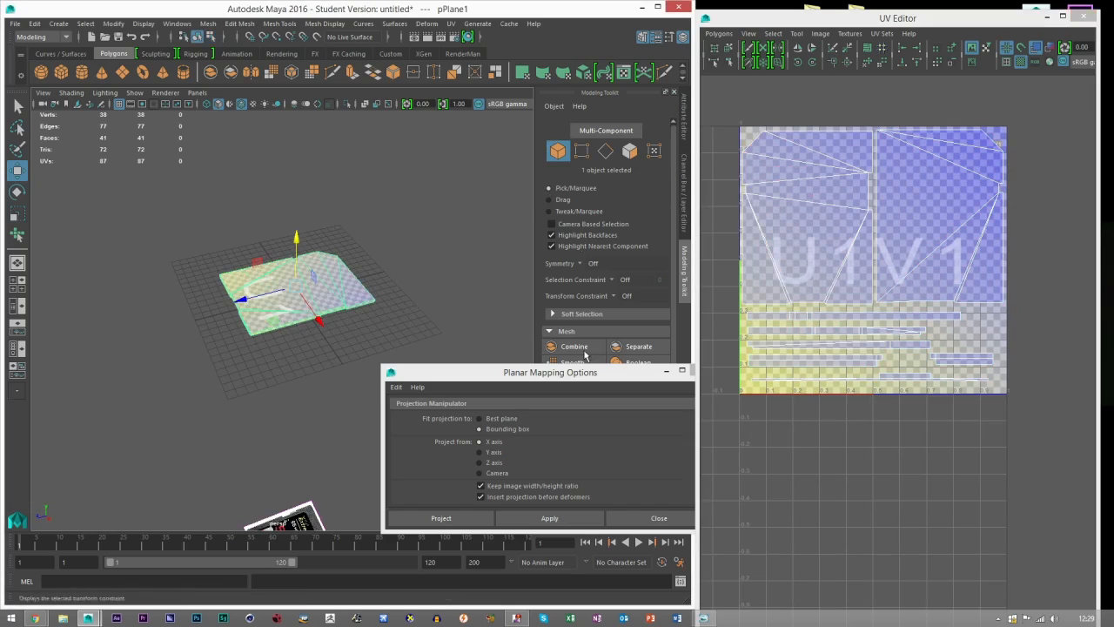
left_click_drag(601, 373, 558, 373)
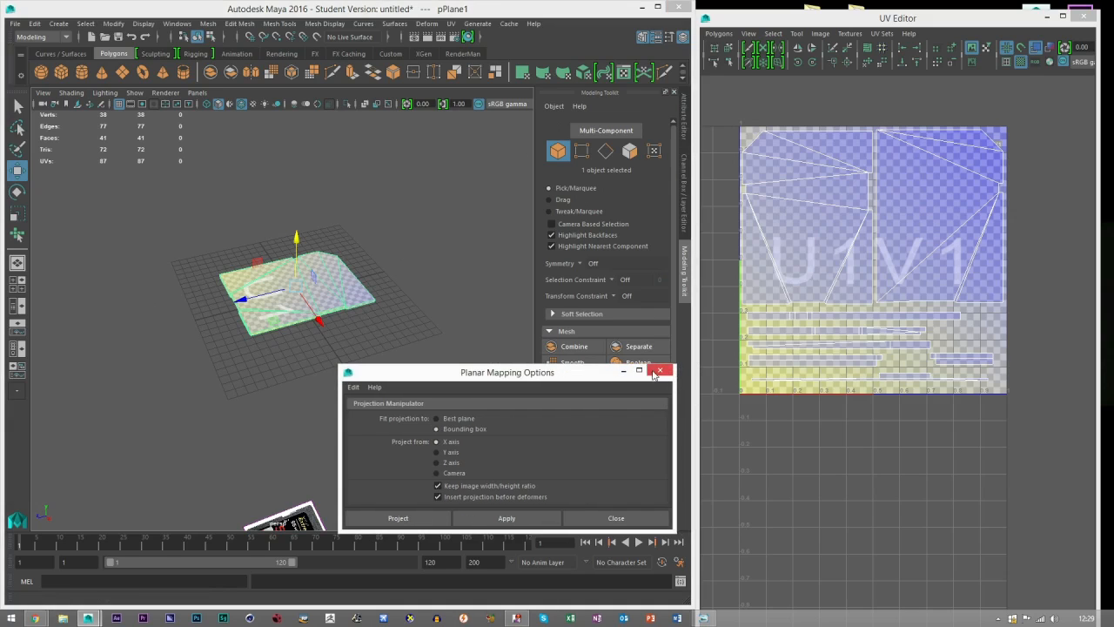
left_click(659, 371)
Select all the card's UV shells and open the UV Snapshot settings.
right_click_drag(842, 201, 776, 164)
right_click(812, 180)
left_click_drag(725, 116, 1029, 420)
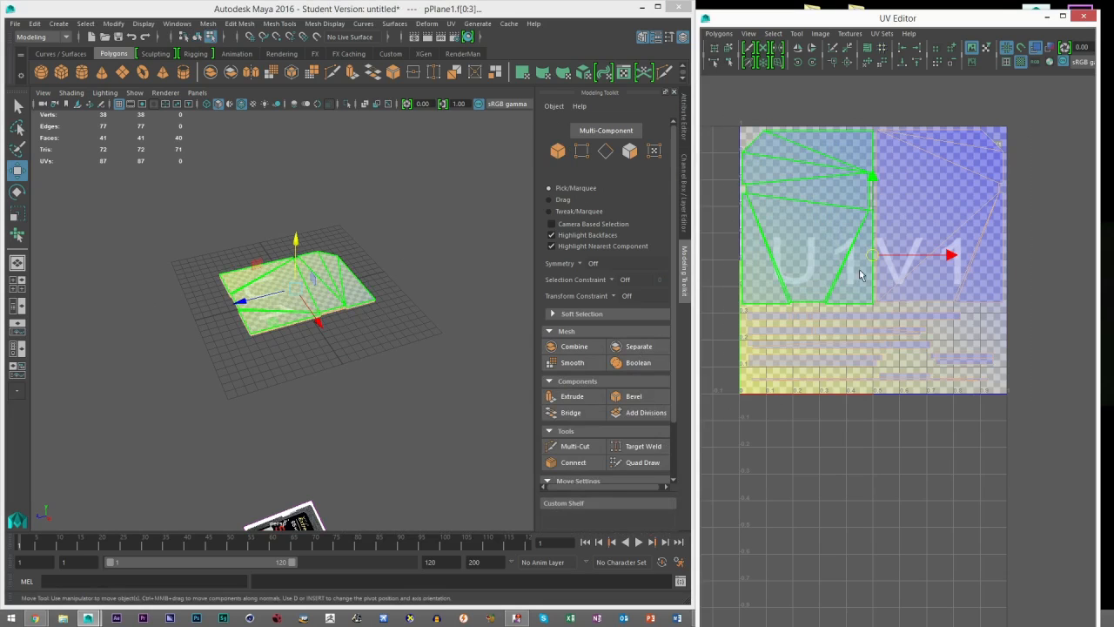
left_click(719, 33)
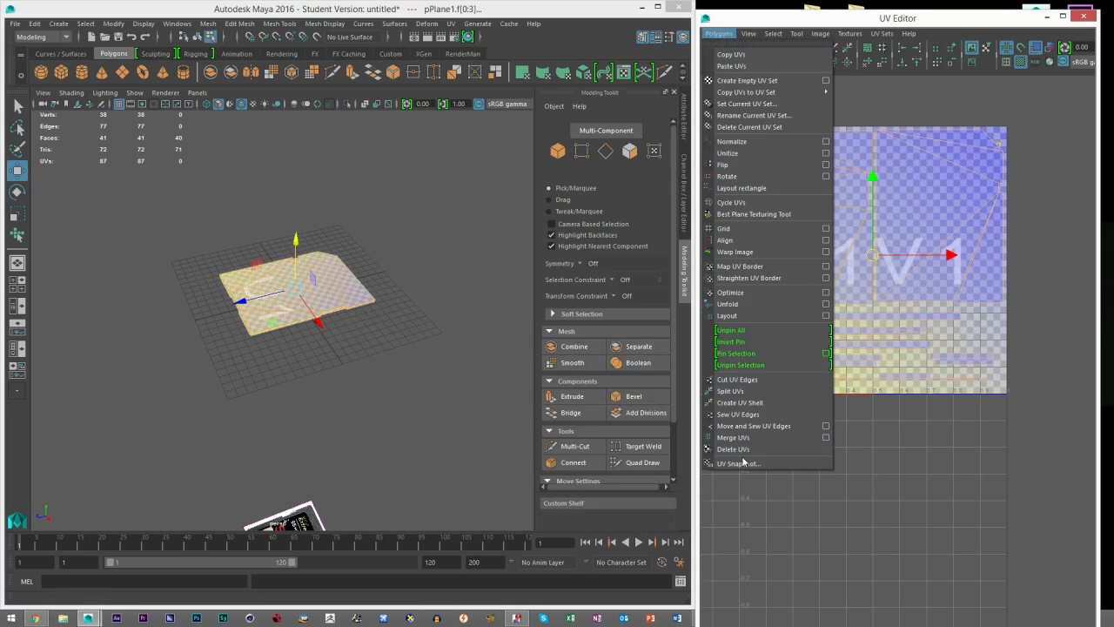
left_click(738, 463)
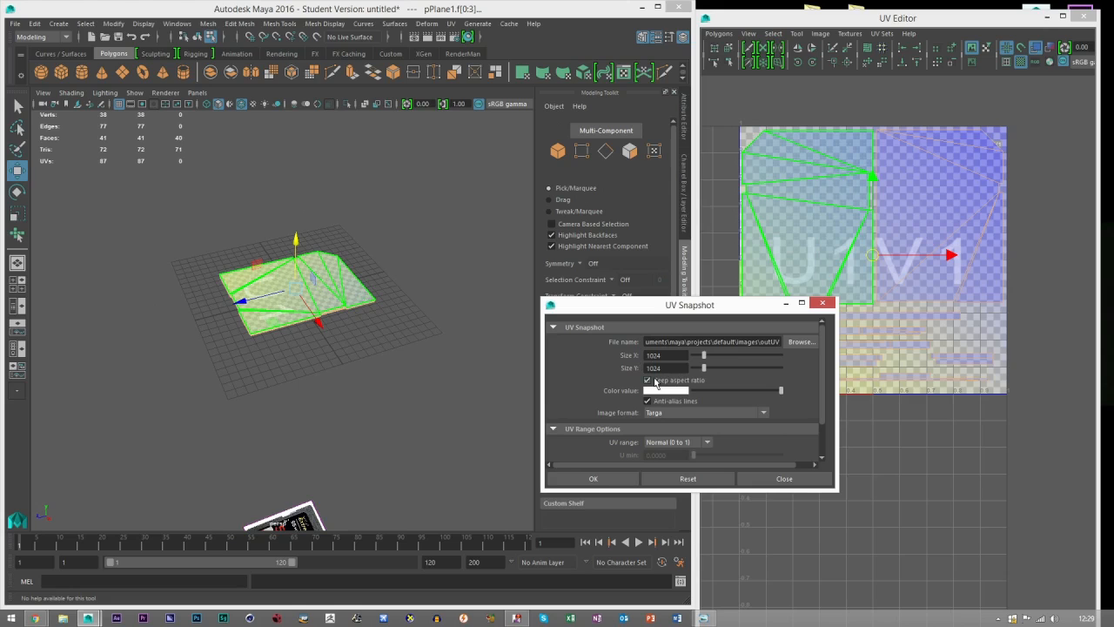
Export the UV snapshot to the Desktop as SD CARD UV in Targa format.
left_click(792, 343)
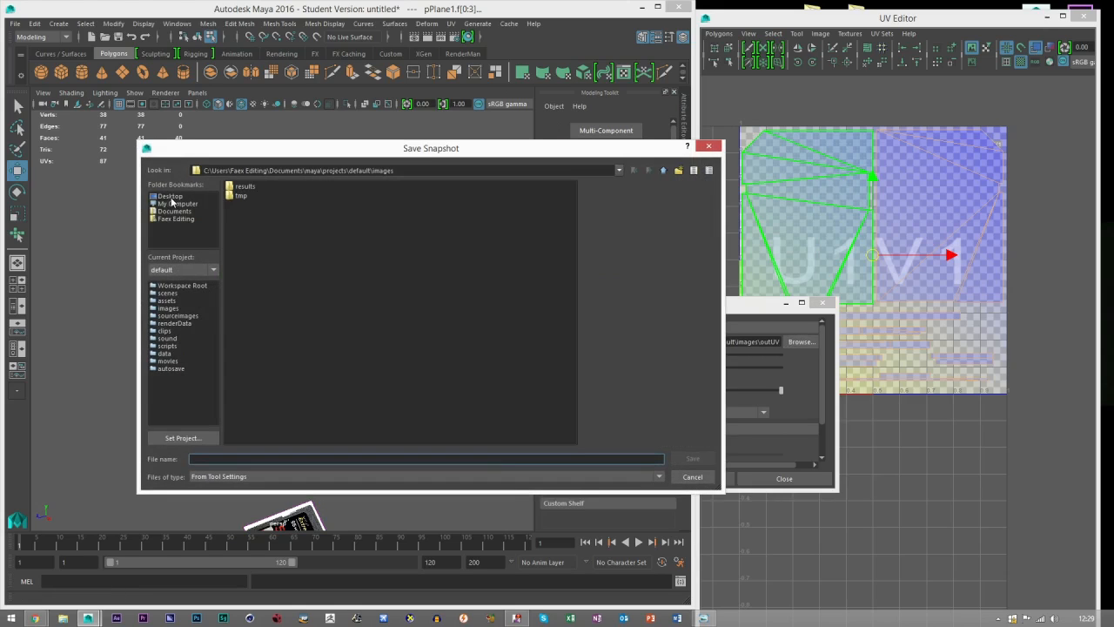
left_click(251, 459)
type("SD CARD UV")
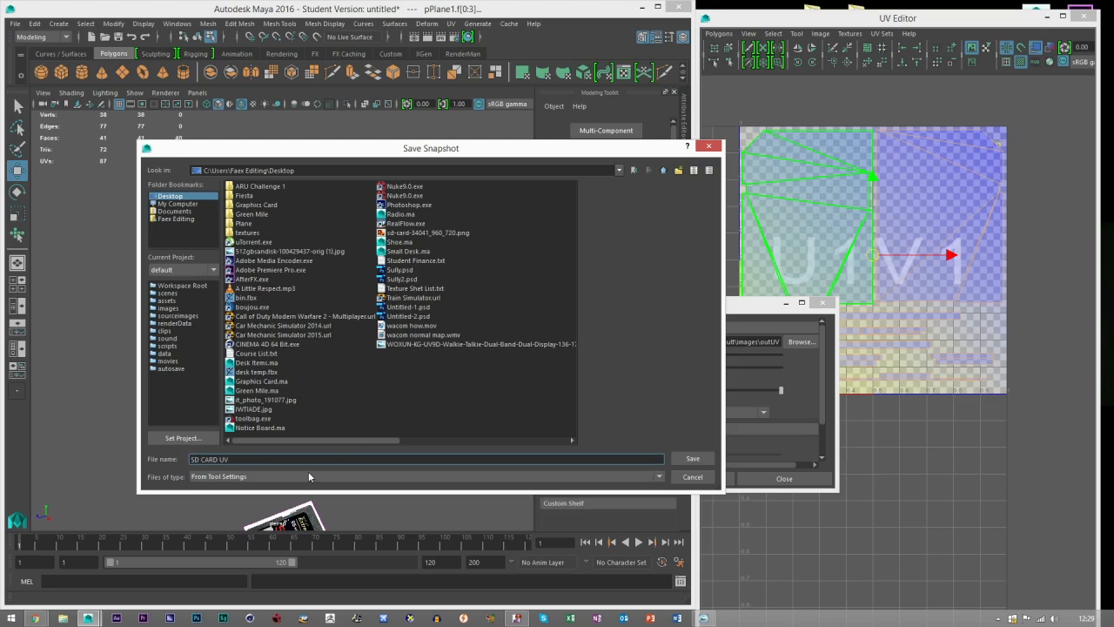
left_click(688, 459)
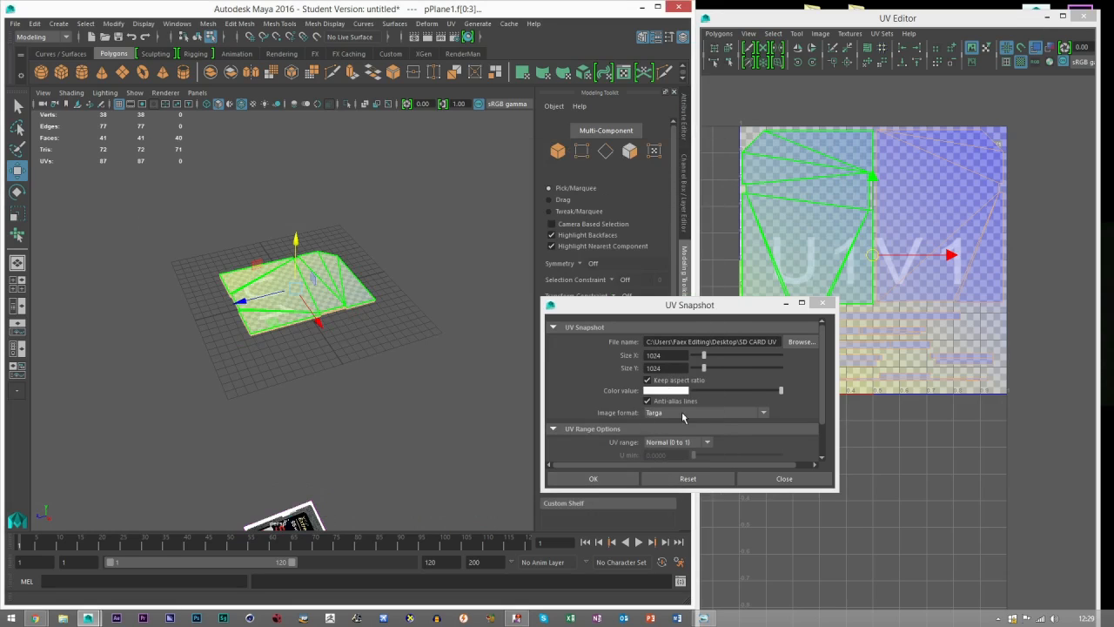
left_click(591, 476)
Close the UV Editor and return the card model to object mode.
left_click(1040, 148)
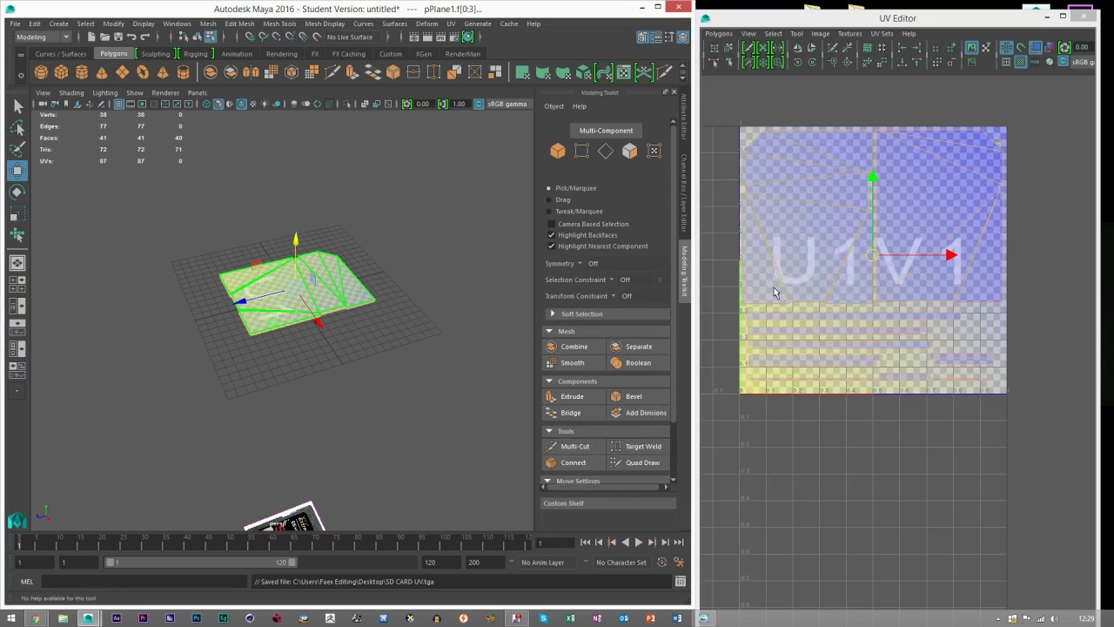
left_click(1083, 17)
key("F8")
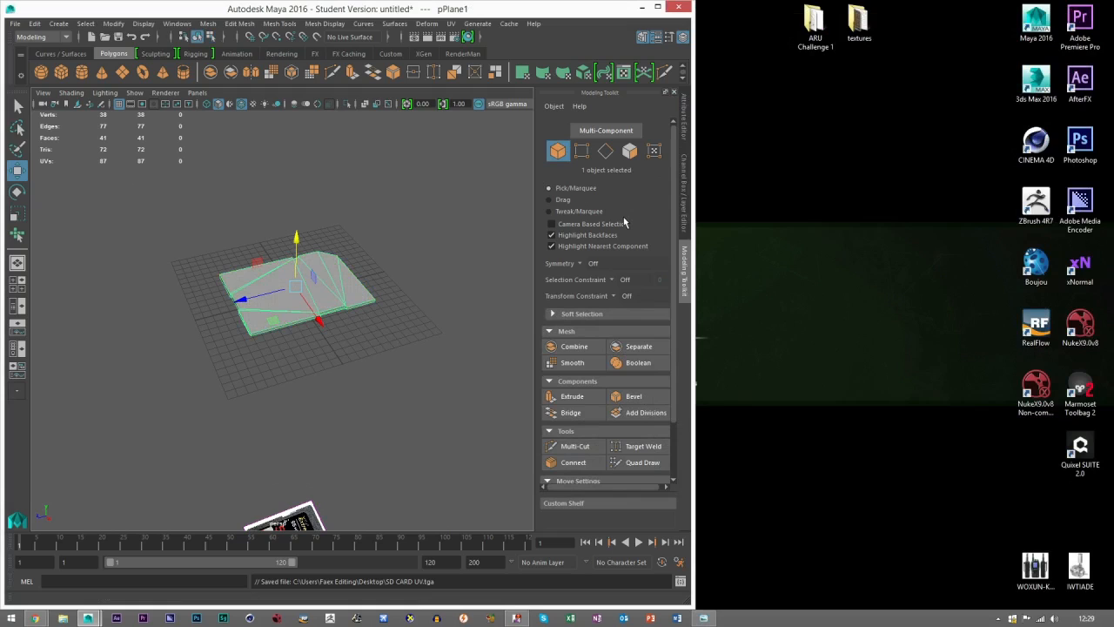
left_click_drag(332, 357, 418, 383, "alt")
Minimize Maya, switch to Photoshop and open the SD CARD UV snapshot from the Desktop.
left_click(642, 7)
left_click(194, 620)
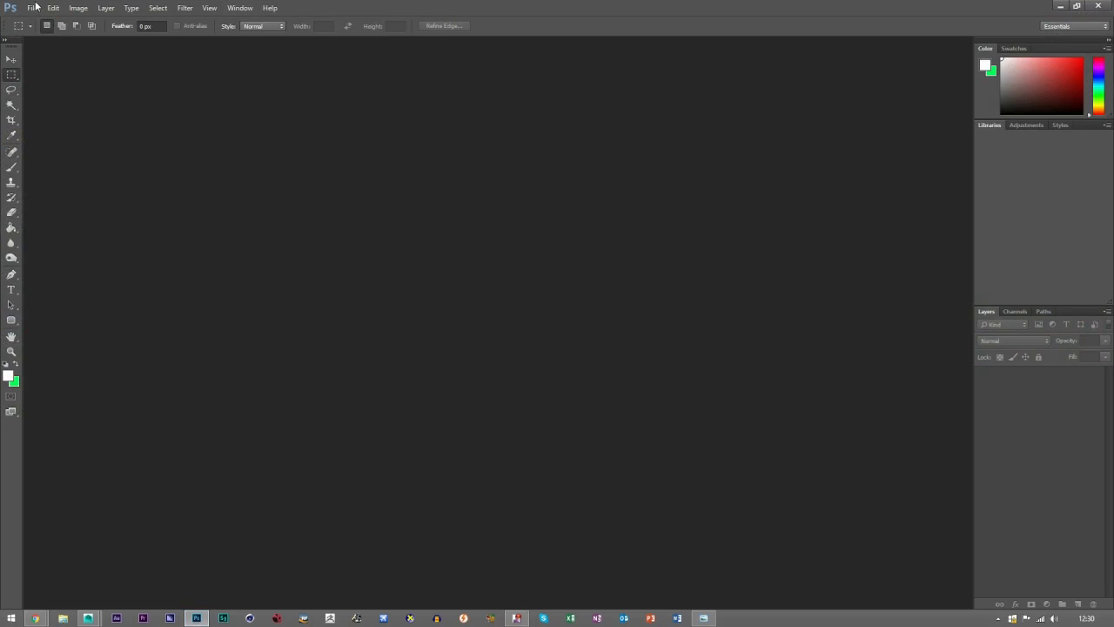
left_click(35, 8)
left_click(43, 30)
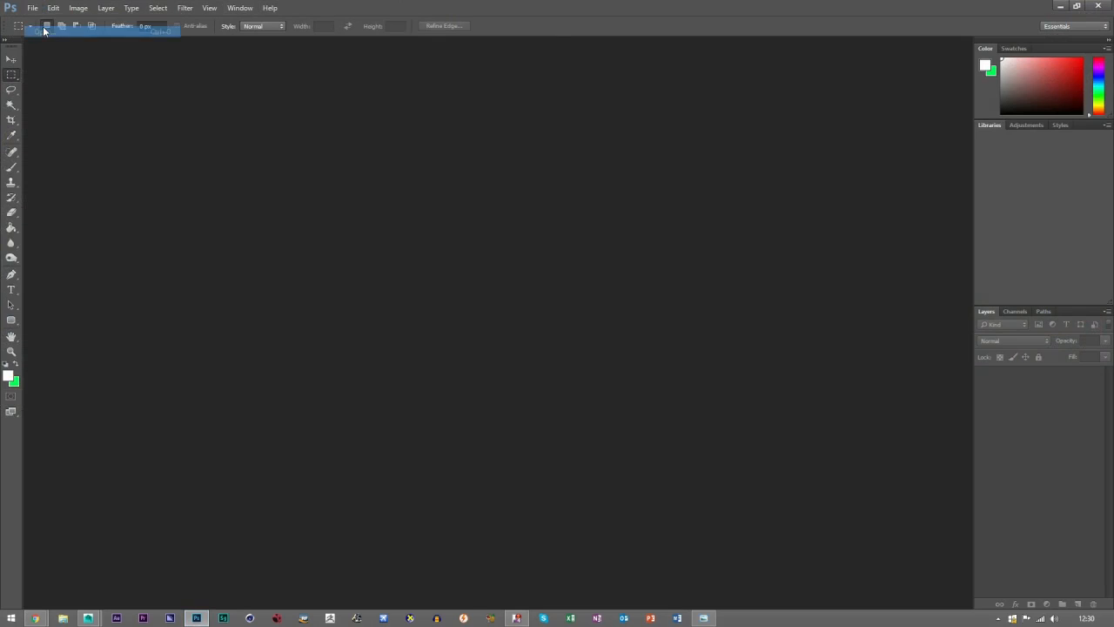
left_click_drag(560, 122, 566, 345)
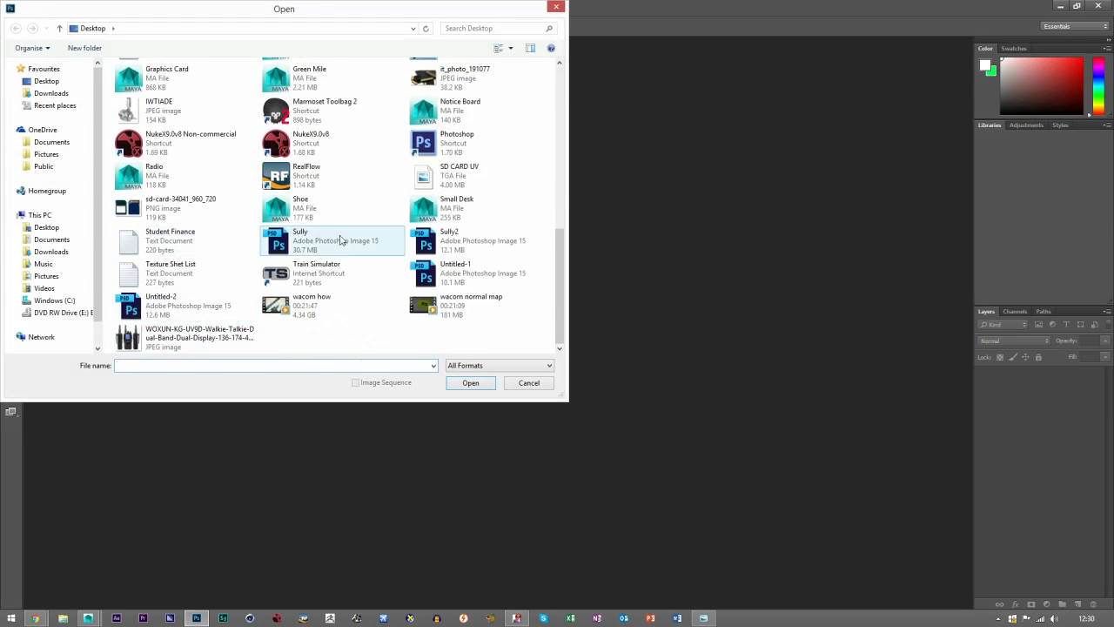
double_click(453, 174)
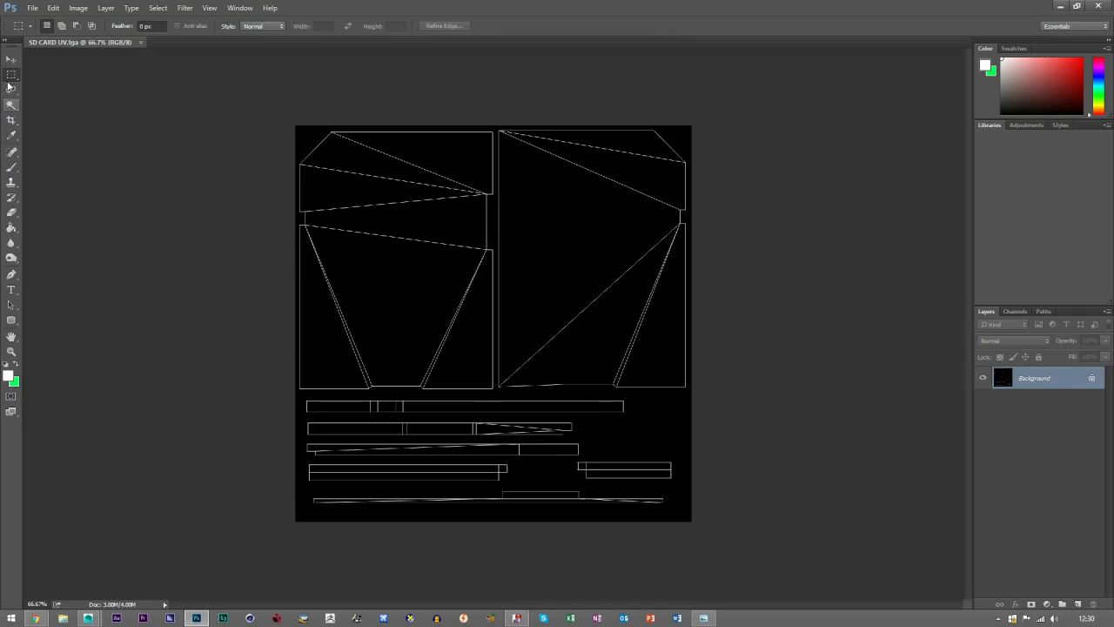
Convert the background layer to a smart object and add a new empty layer beneath it.
key("v")
right_click(1034, 376)
left_click(1020, 426)
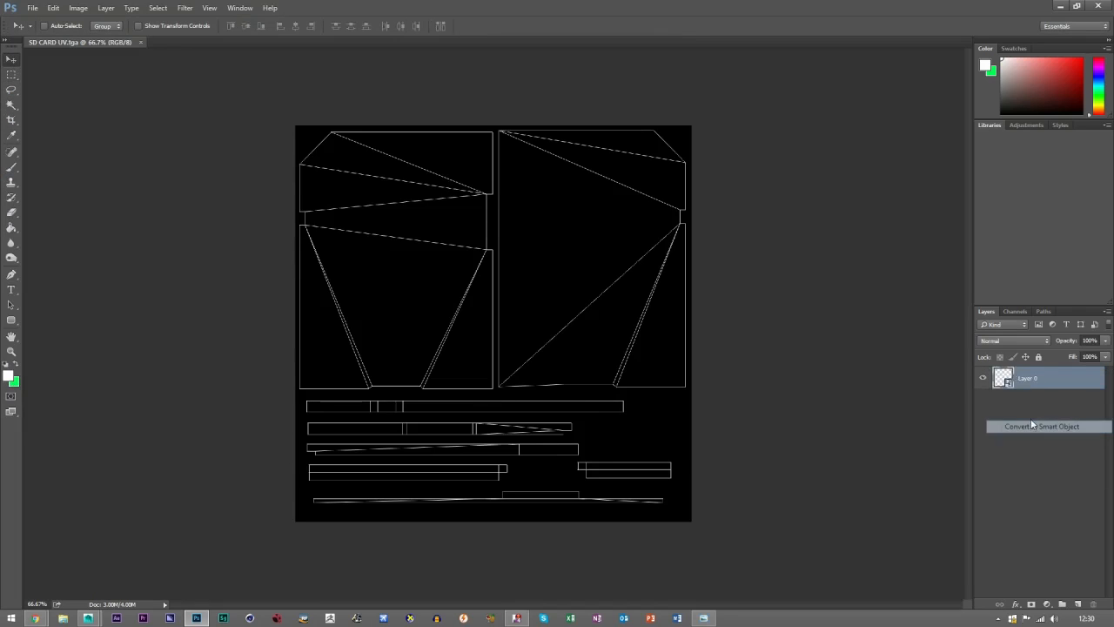
left_click(1078, 604)
left_click_drag(1036, 388, 1035, 420)
Set the foreground color to 000000 and fill the new lower layer with it.
left_click(10, 376)
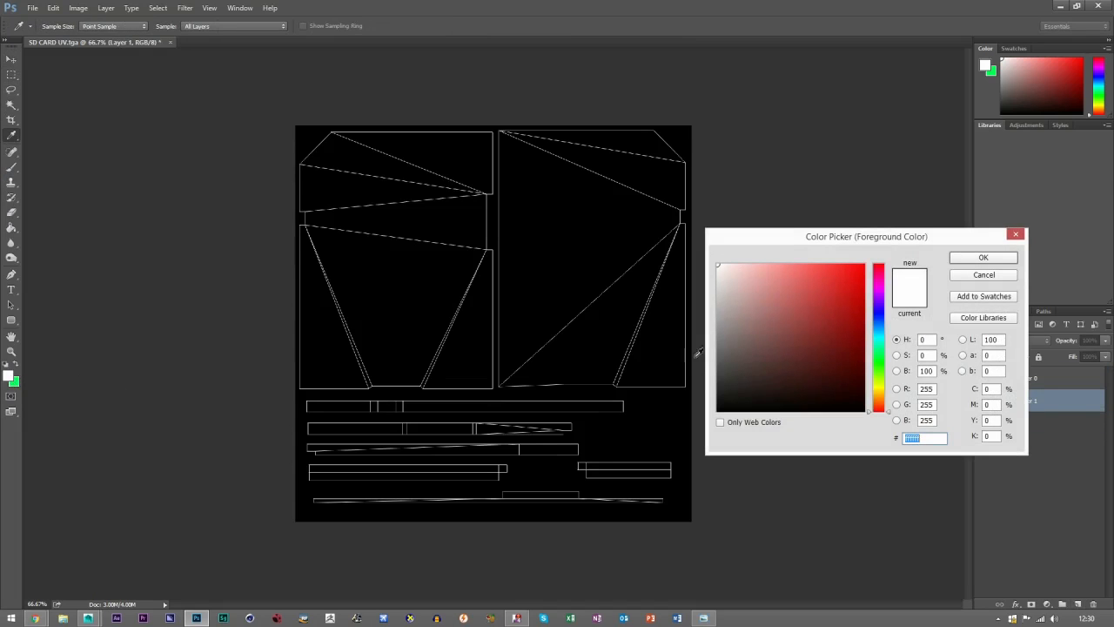
type("000000")
left_click(982, 257)
key("g")
left_click(626, 336)
Rename the black layer to BG and the UV layout layer to UV Shell.
double_click(1028, 402)
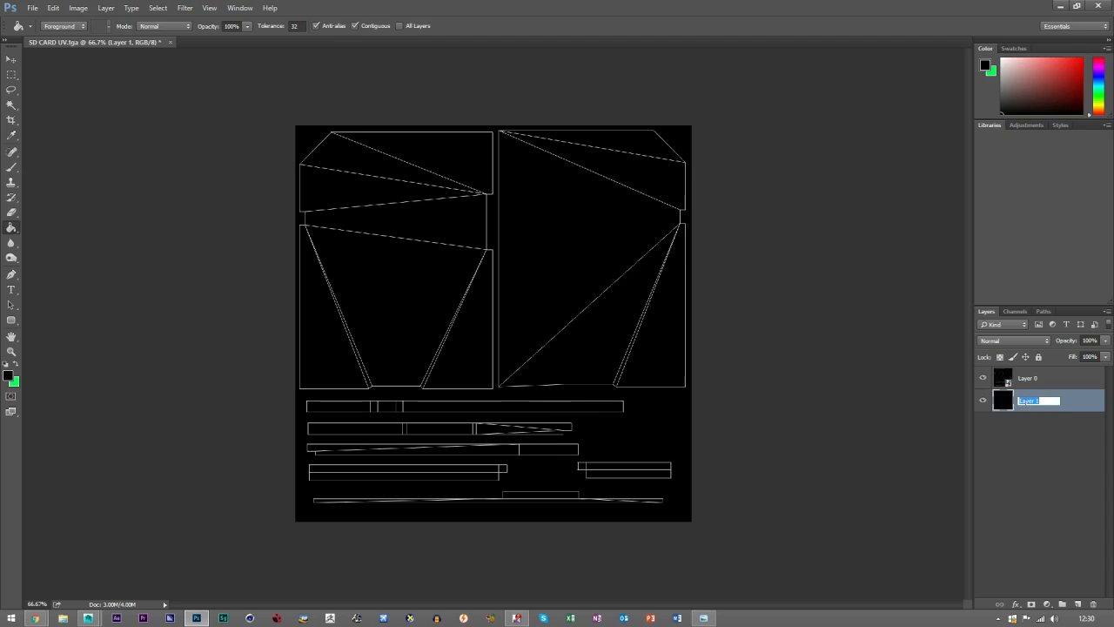
type("BG")
key("Return")
double_click(1028, 378)
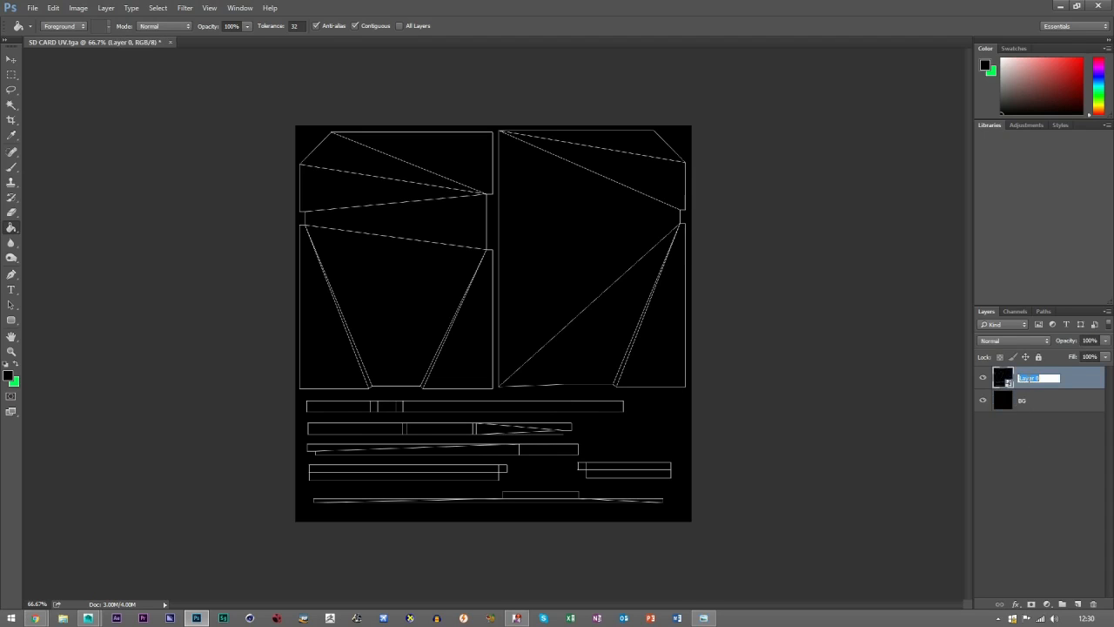
type("UV Shell")
key("Return")
Set the UV Shell layer's blend mode to Screen and make the BG layer active.
left_click(1009, 341)
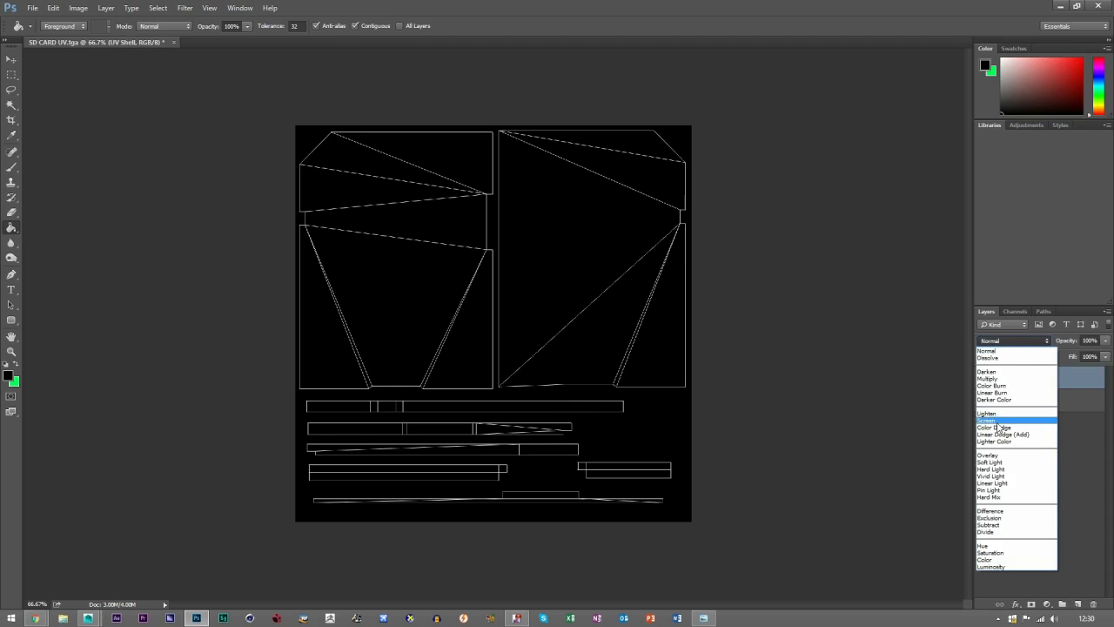
left_click(998, 423)
left_click(1035, 437)
left_click(1029, 404)
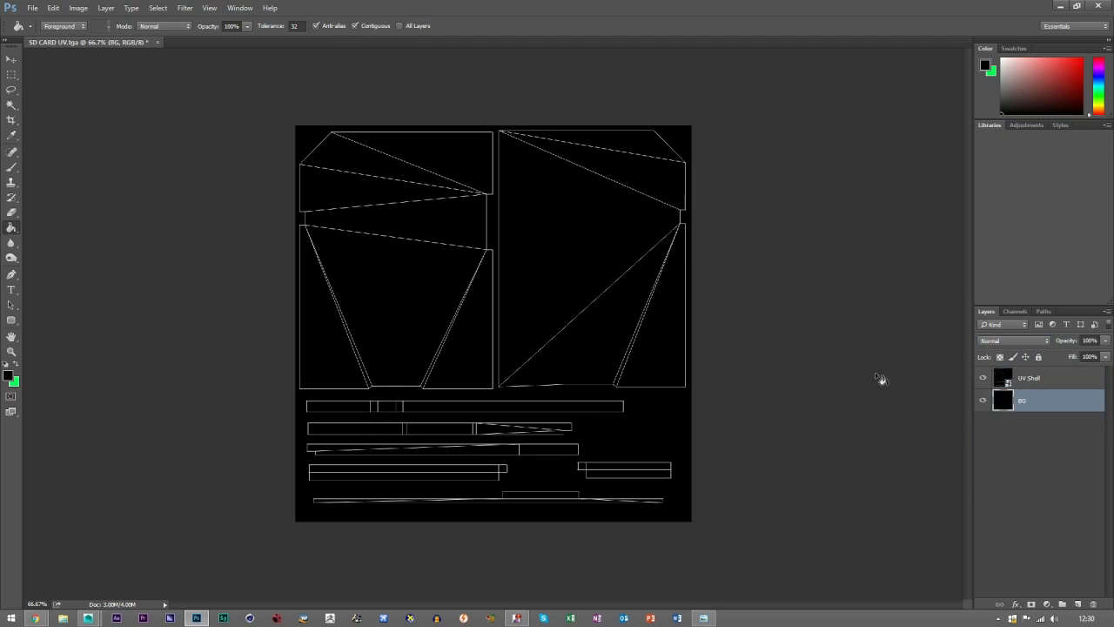
Open the SanDisk card photo 512gbsandisk-100429437-orig (1).jpg from the Desktop.
left_click(11, 58)
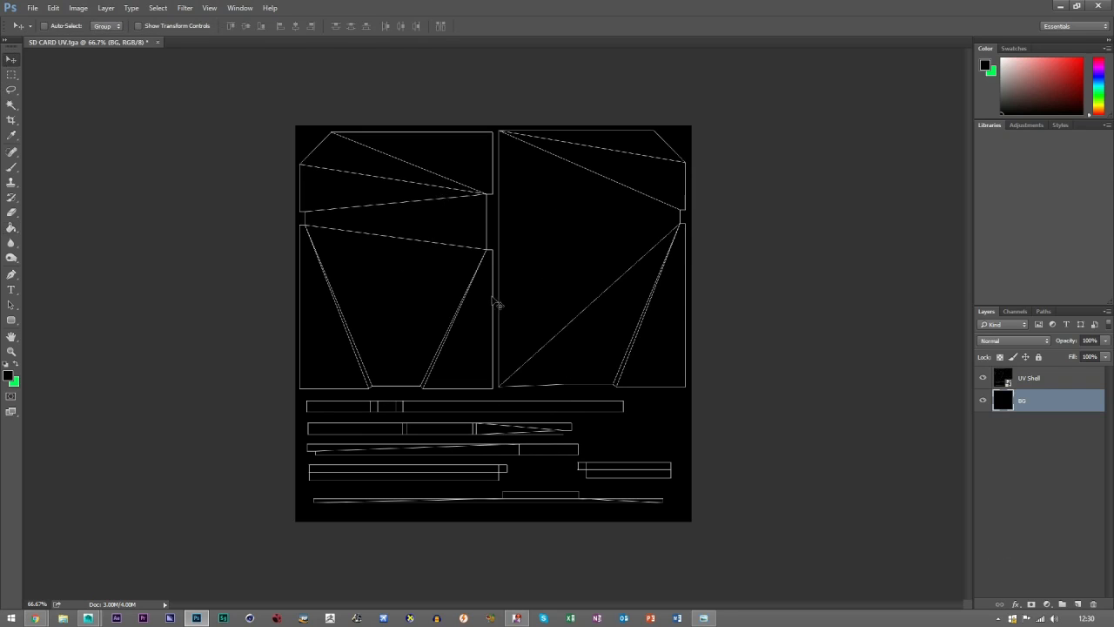
left_click(32, 8)
left_click(49, 32)
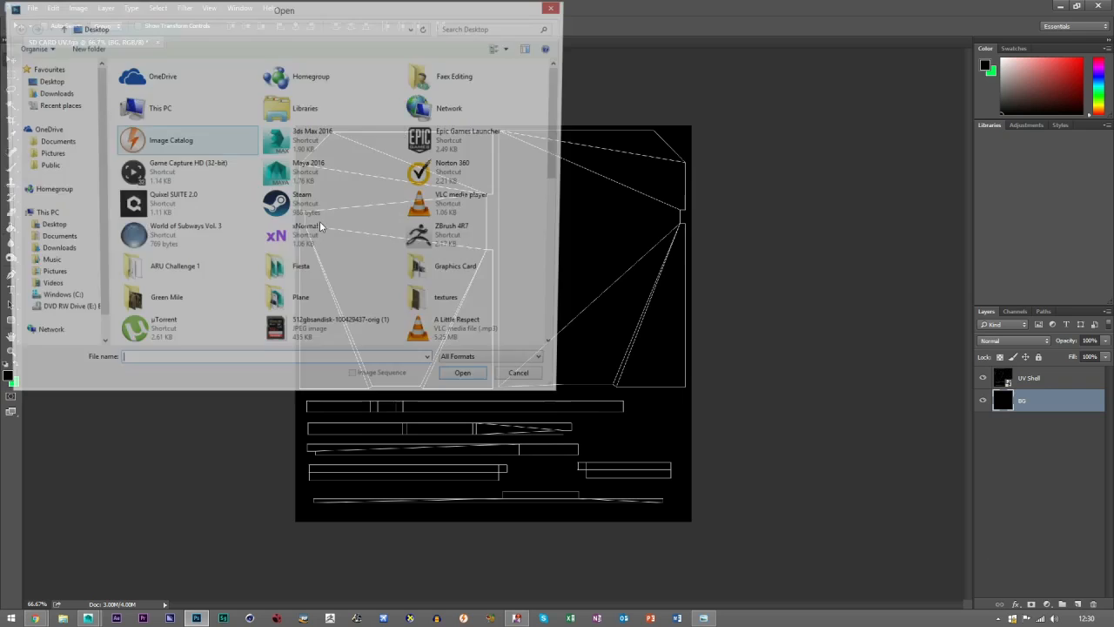
left_click_drag(560, 169, 558, 225)
double_click(309, 191)
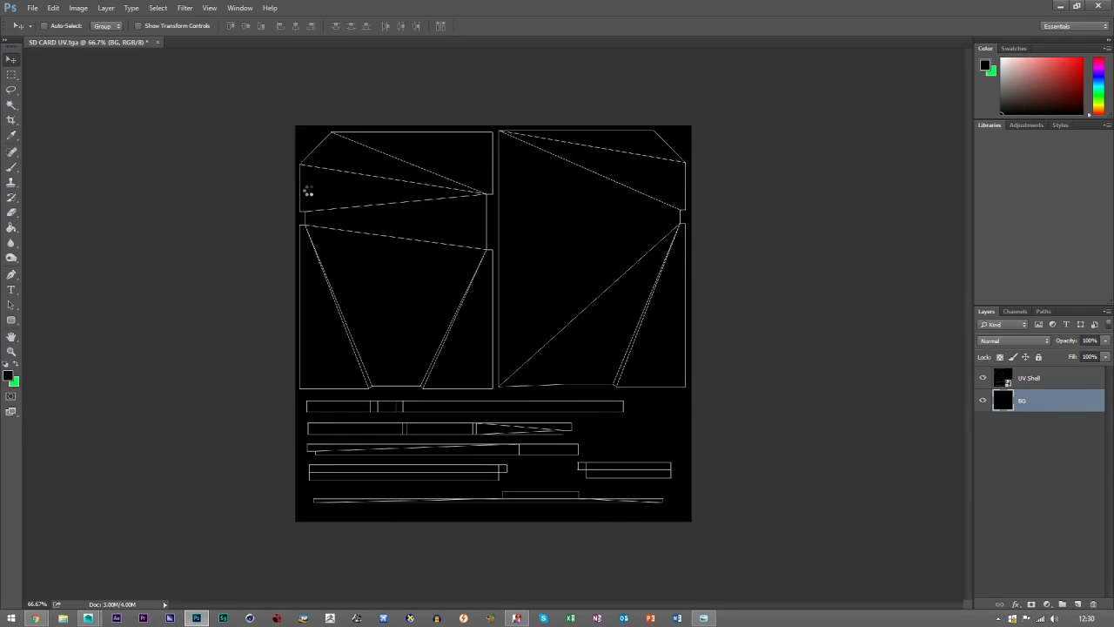
Set the foreground color to the gray 686868, sampled from the rim around the label in the card photo.
left_click(9, 375)
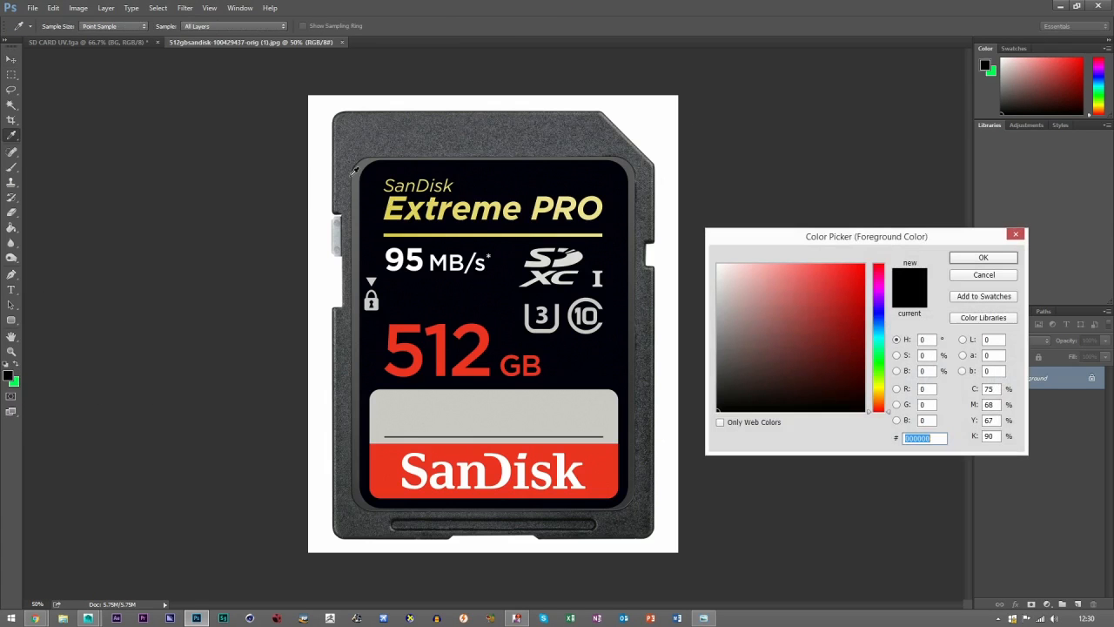
left_click(363, 164)
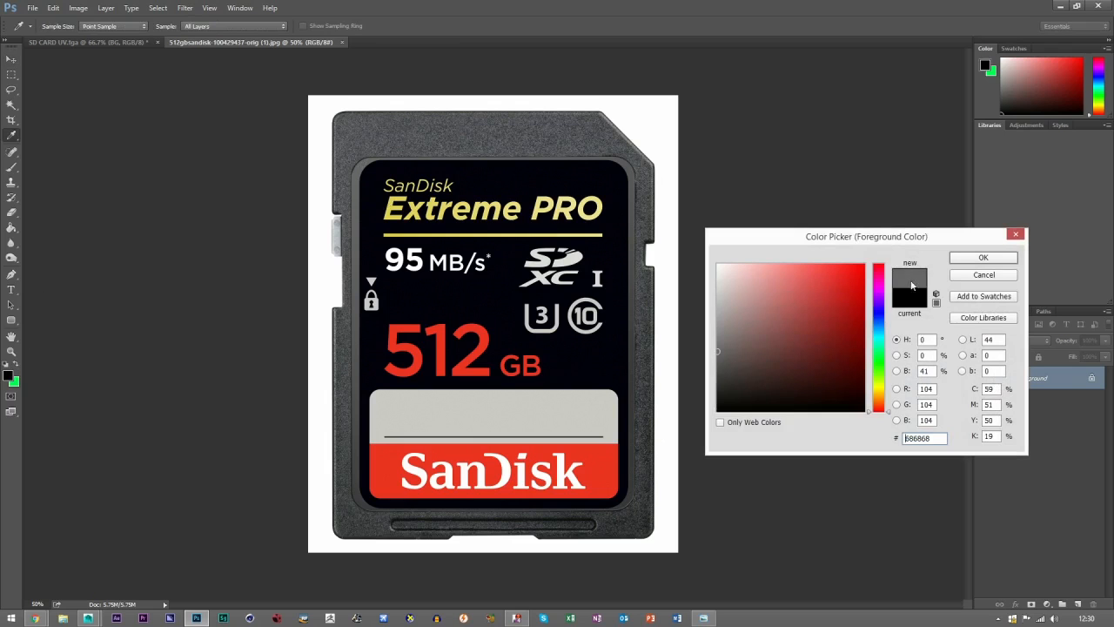
left_click(962, 259)
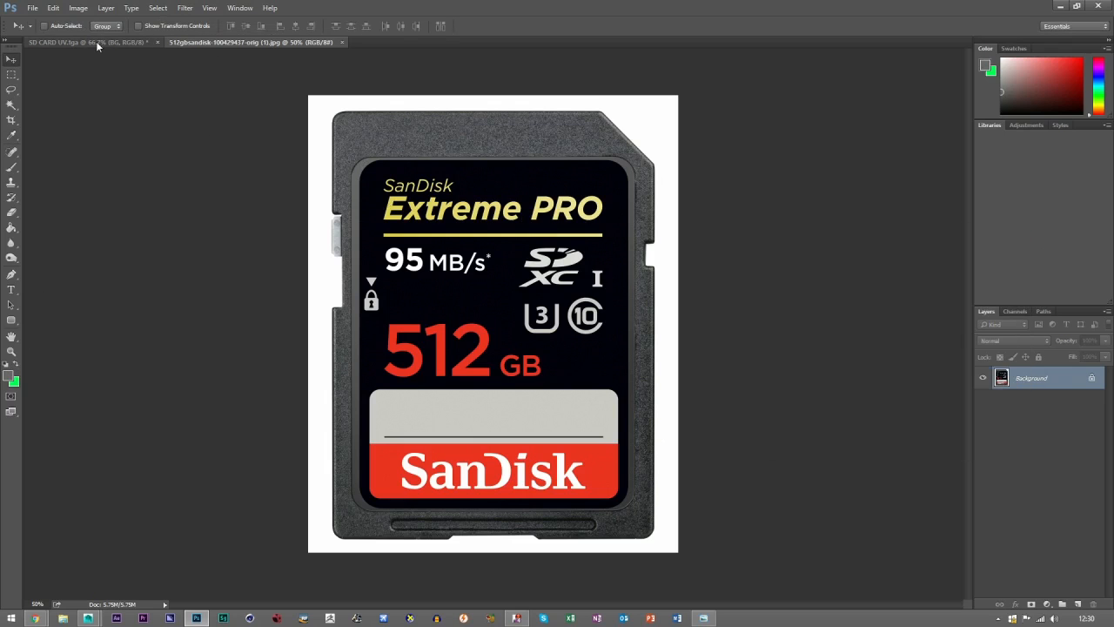
In SD CARD UV.tga, add a layer above BG, fill it with the gray foreground color and name it Base.
left_click(96, 42)
left_click(10, 228)
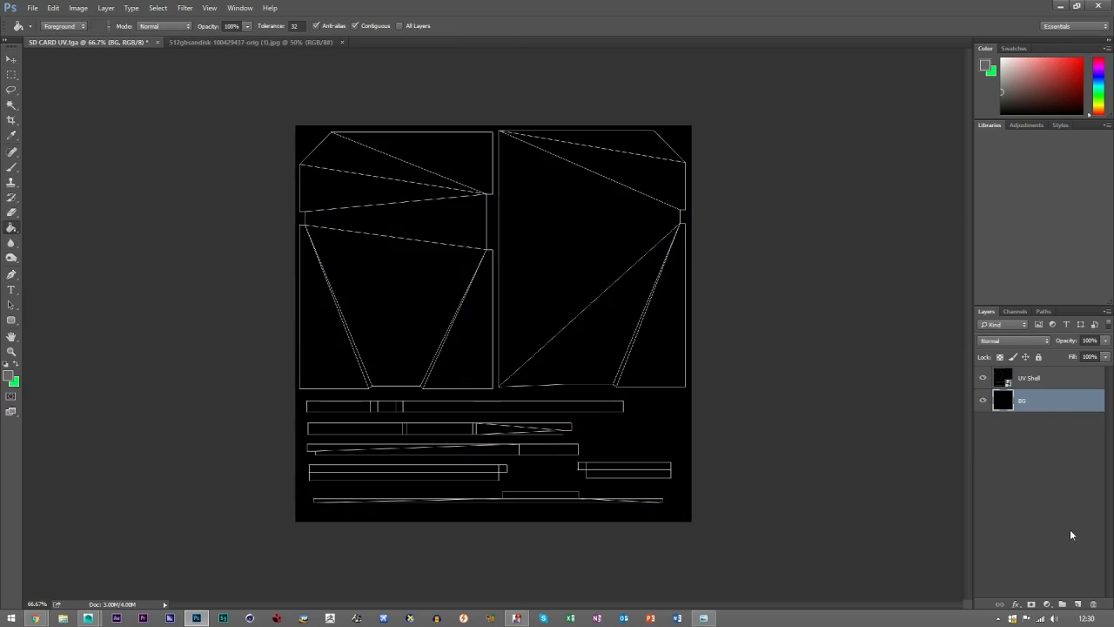
left_click(1078, 603)
left_click(486, 304)
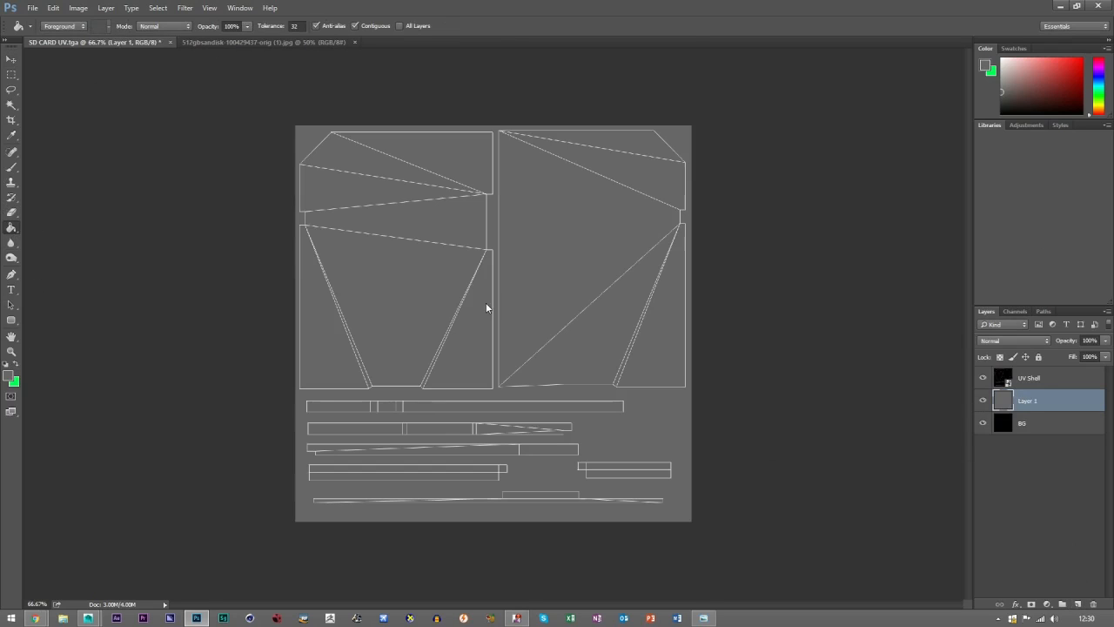
double_click(1028, 400)
type("B")
key("Return")
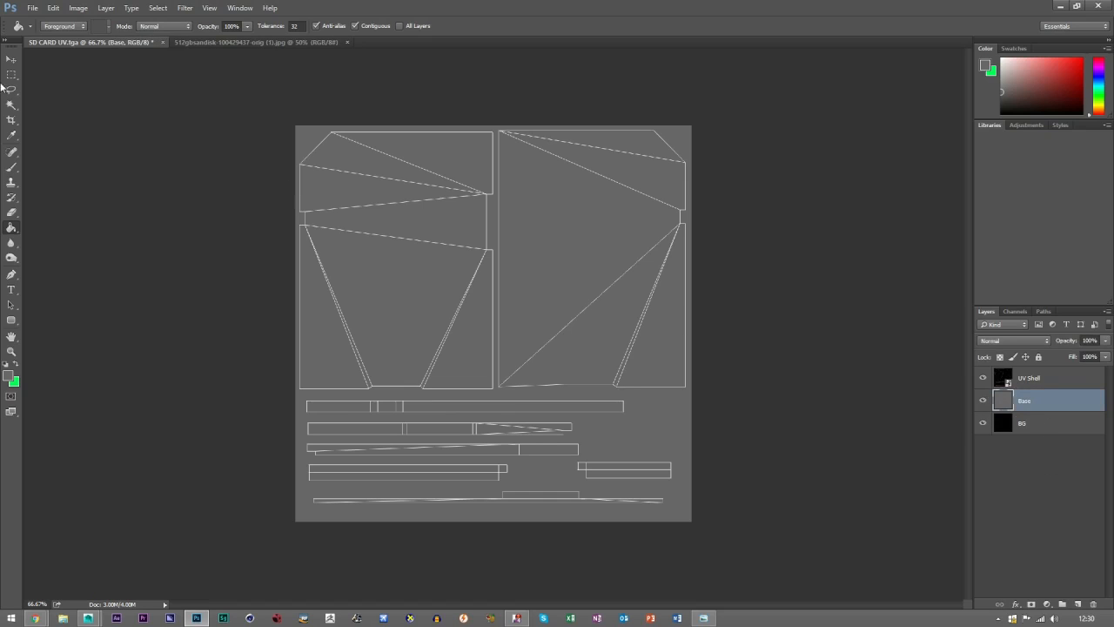
left_click(11, 59)
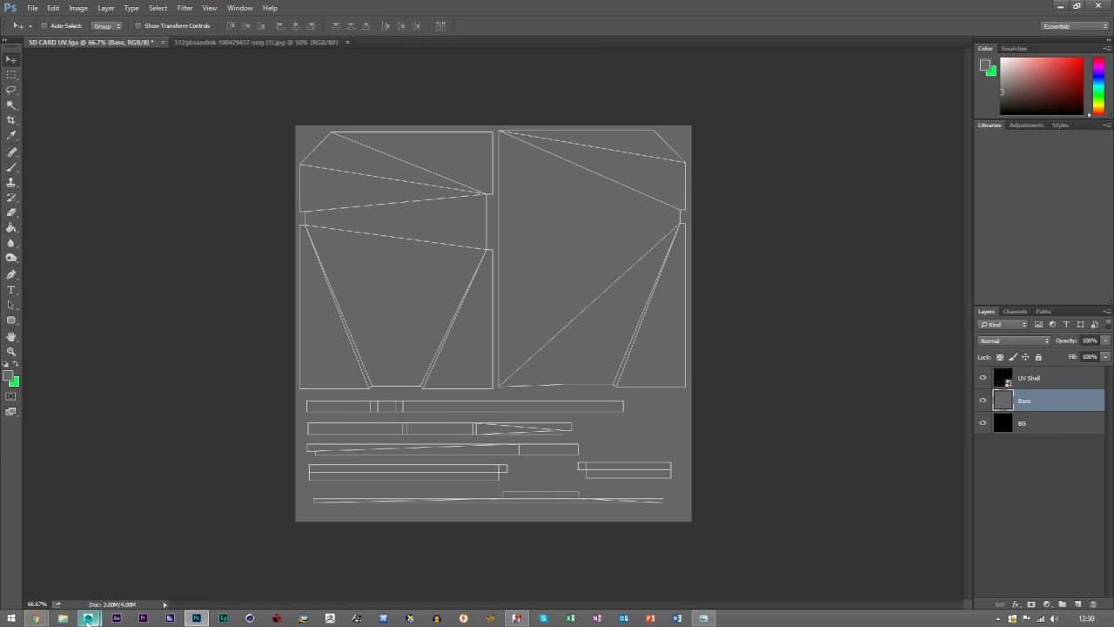
Copy the SanDisk card photo into SD CARD UV.tga as a layer above Base.
left_click(214, 42)
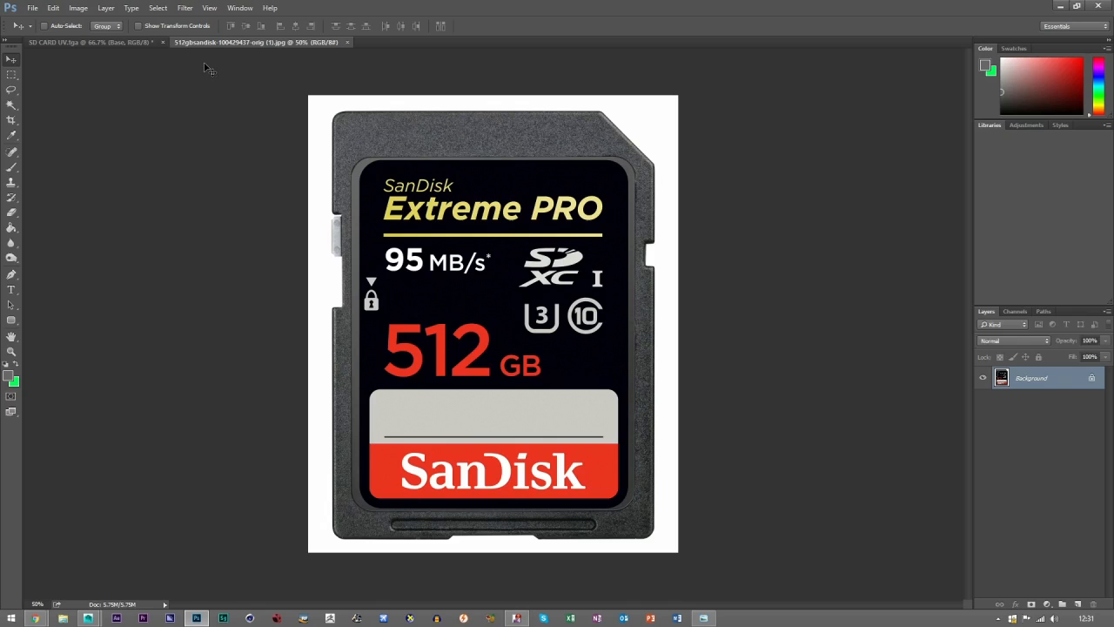
left_click(11, 353)
left_click(587, 164)
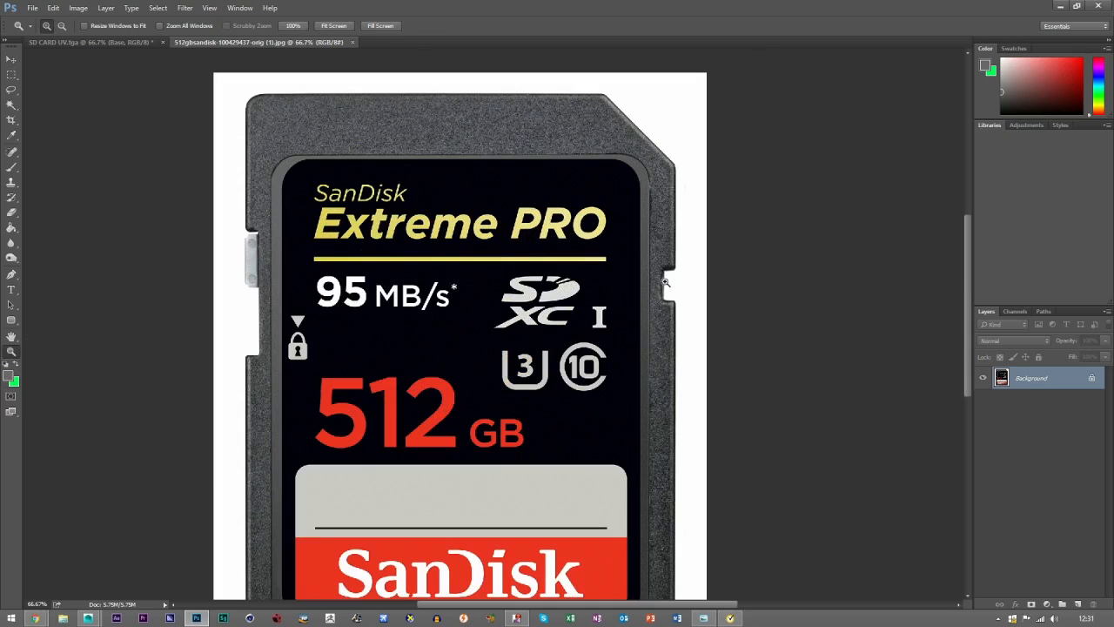
scroll(406, 307, "down", 2)
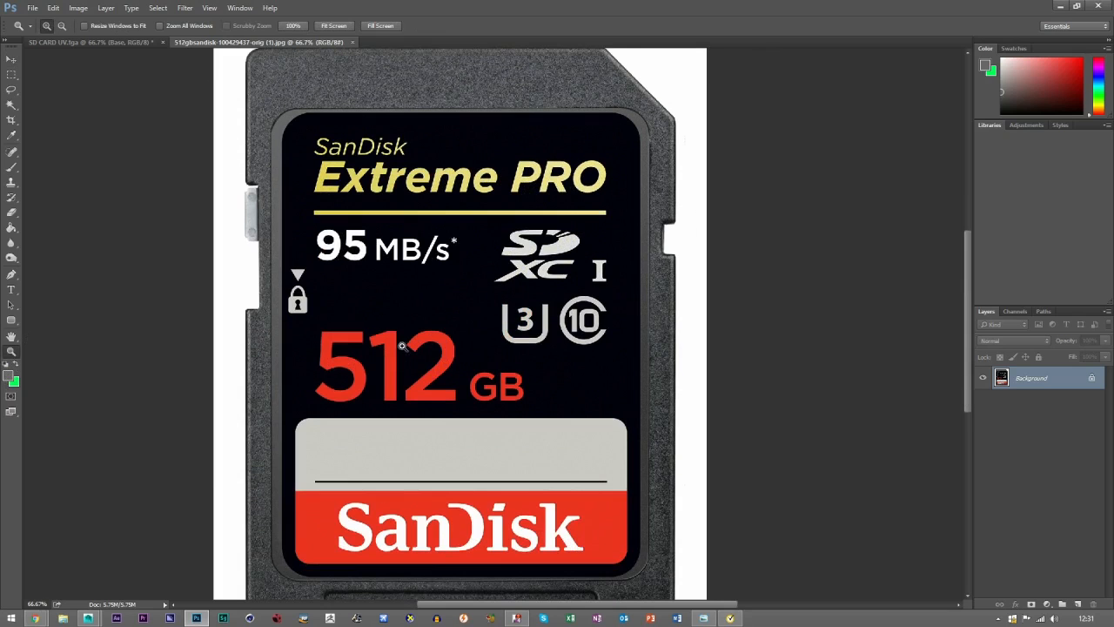
scroll(402, 357, "down", 1)
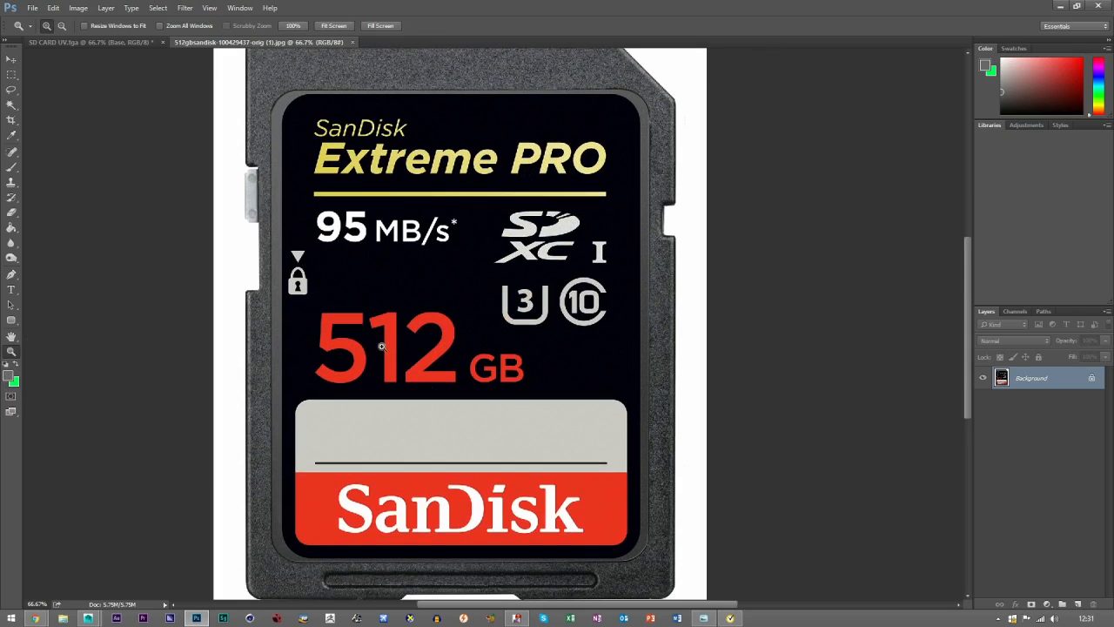
left_click(11, 59)
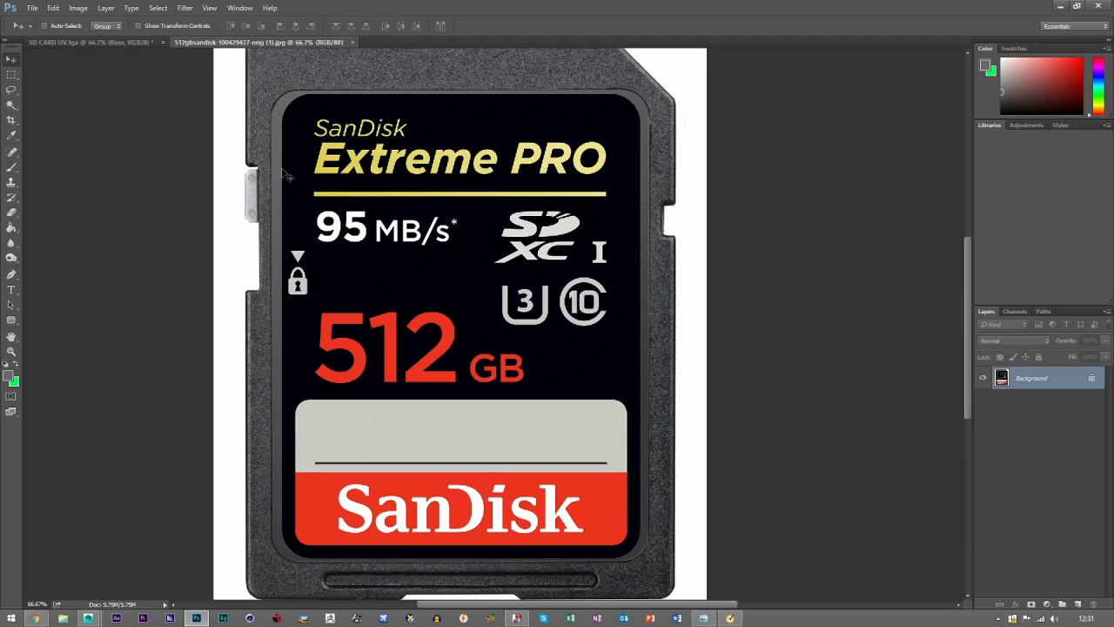
scroll(271, 148, "up", 1)
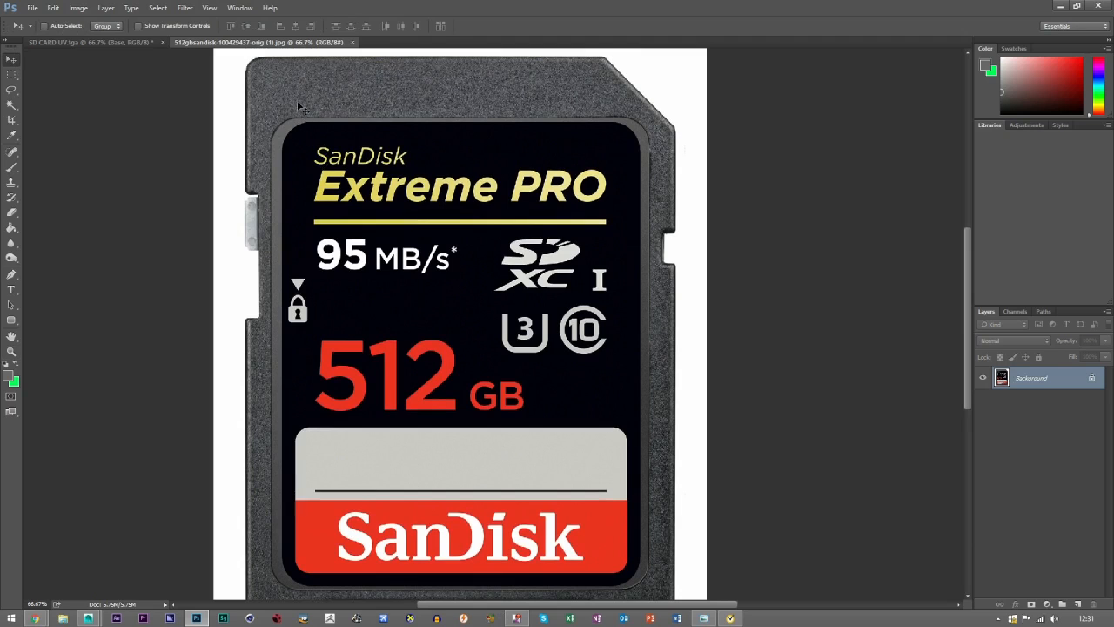
left_click(114, 42)
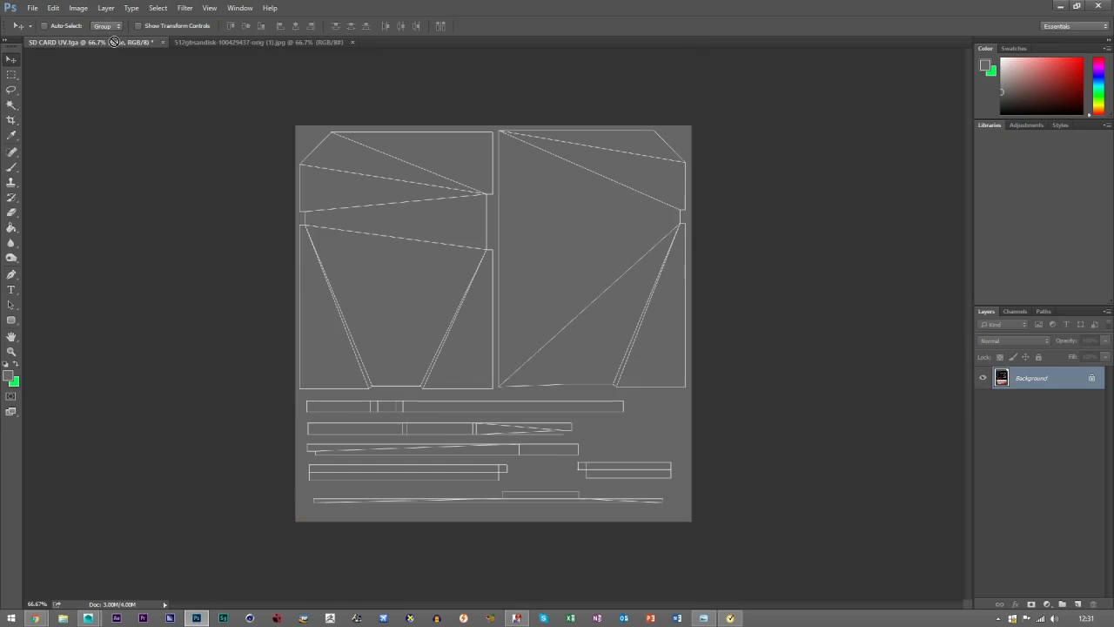
left_click_drag(114, 42, 393, 234)
Scale the copied card photo to about 48% and place it near the middle of the UV canvas.
key("ctrl+t")
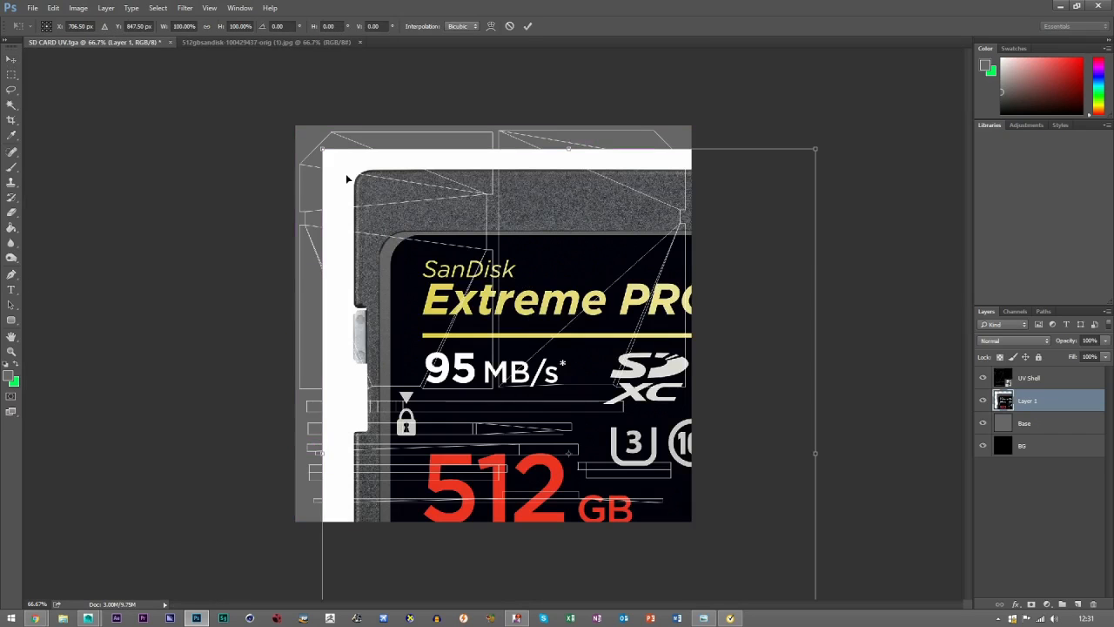
left_click_drag(323, 150, 632, 418, "shift")
left_click_drag(664, 476, 411, 302)
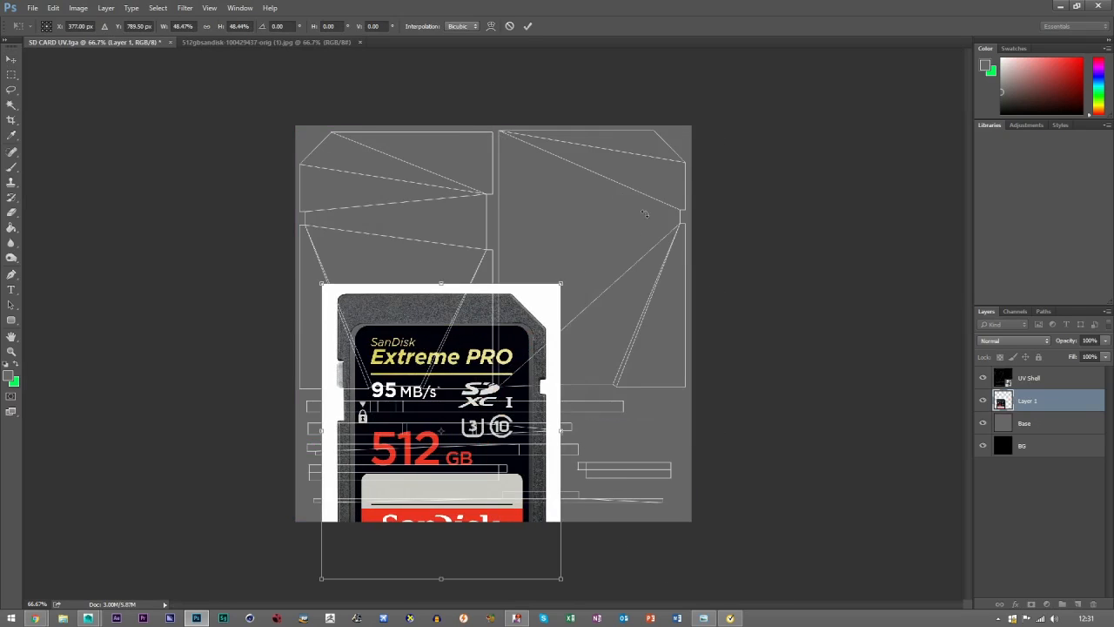
left_click_drag(629, 187, 660, 214)
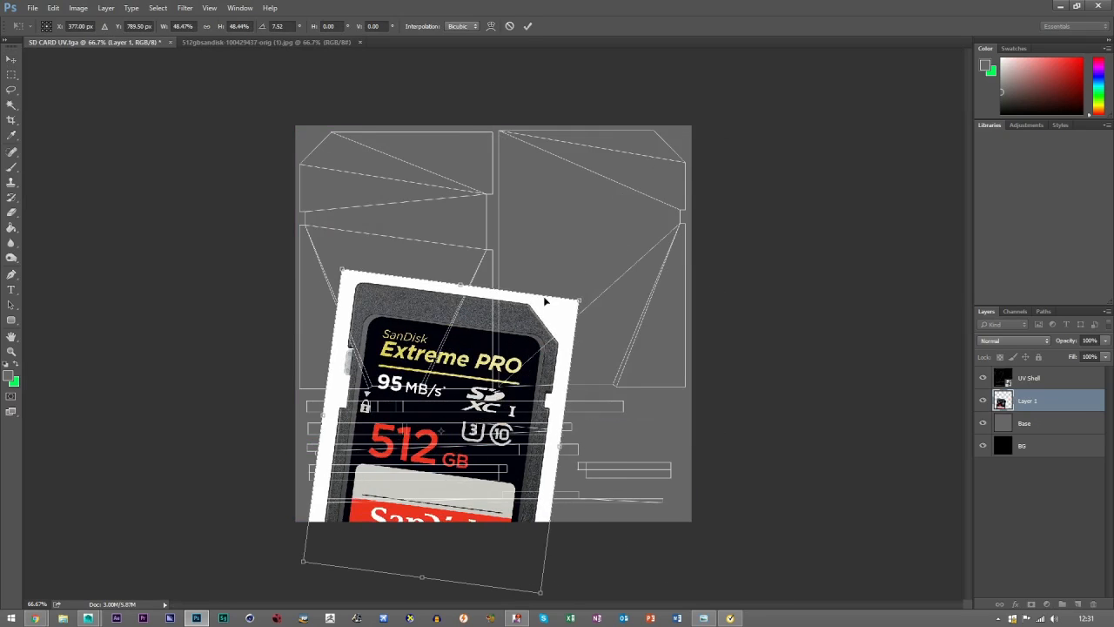
key("ctrl+z")
left_click_drag(448, 310, 501, 176)
left_click(530, 27)
Select the white background around the card with the Magic Wand, delete it and deselect.
key("w")
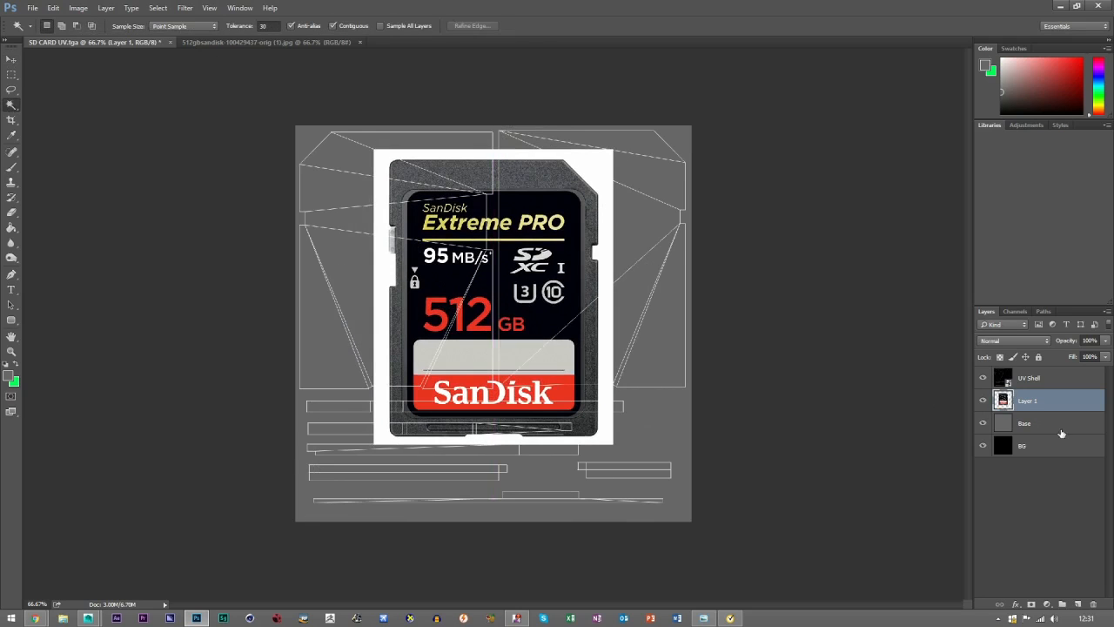
left_click(605, 165)
key("Delete")
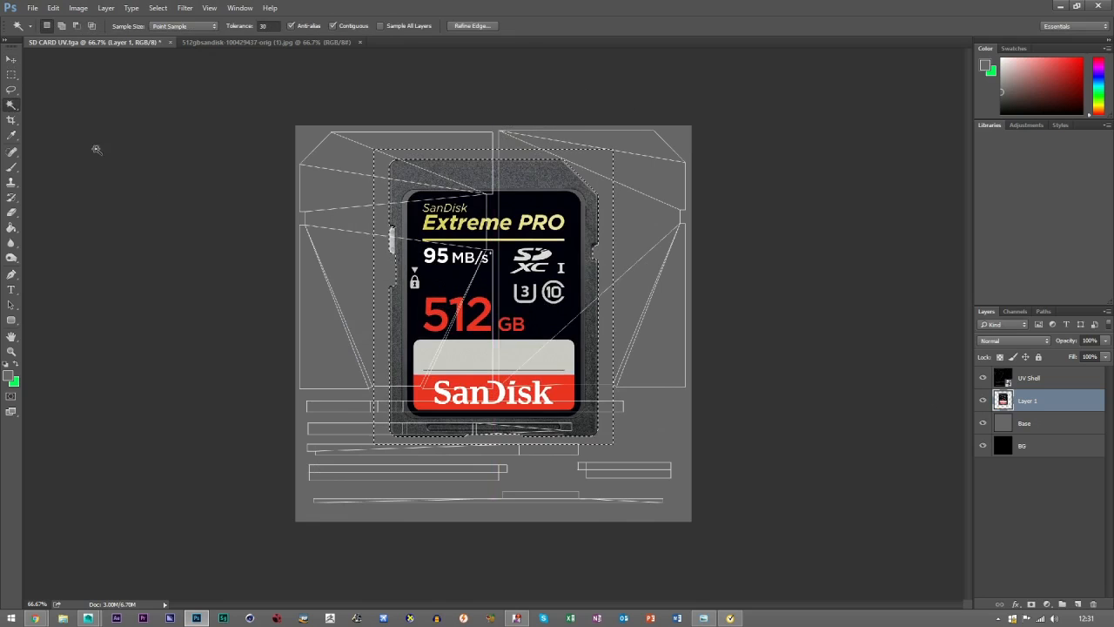
key("ctrl+d")
left_click(12, 58)
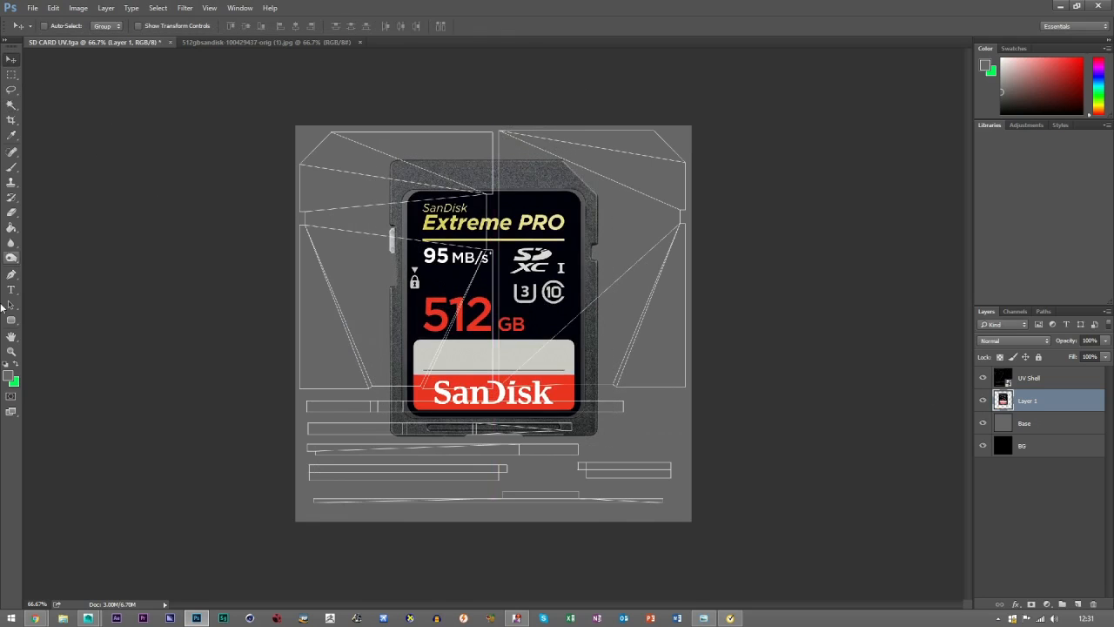
Move the card image over the right-hand large UV shell and nudge it until its upper-left corner meets the shell's.
left_click(11, 352)
left_click(545, 300)
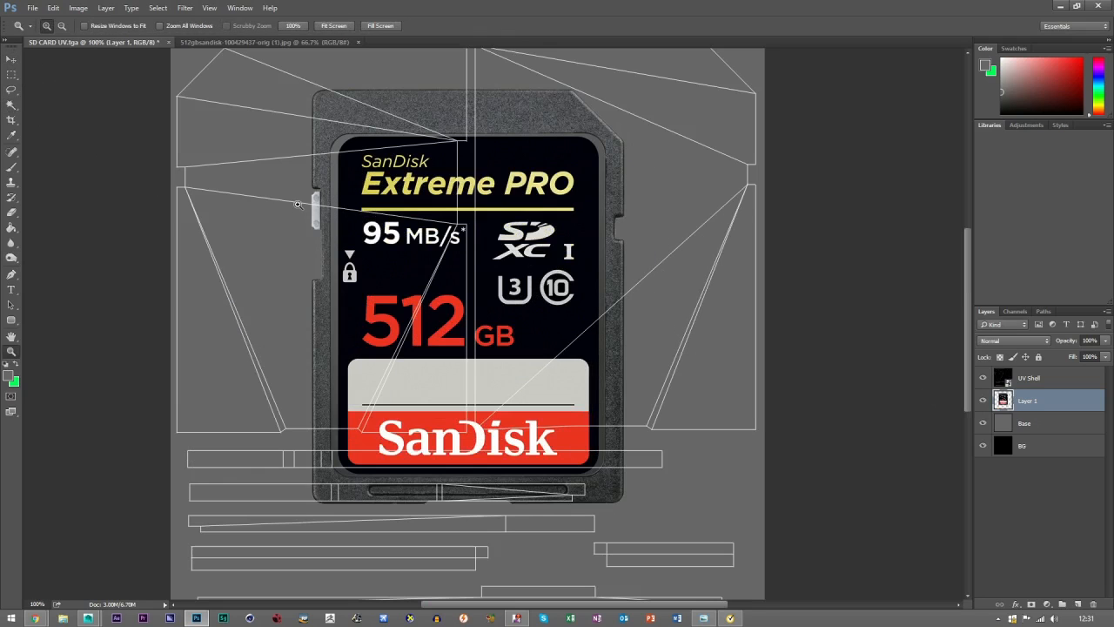
left_click(12, 59)
left_click_drag(384, 223, 539, 249)
key("Right")
key("Right")
key("Right")
key("Right")
key("Right")
key("Right")
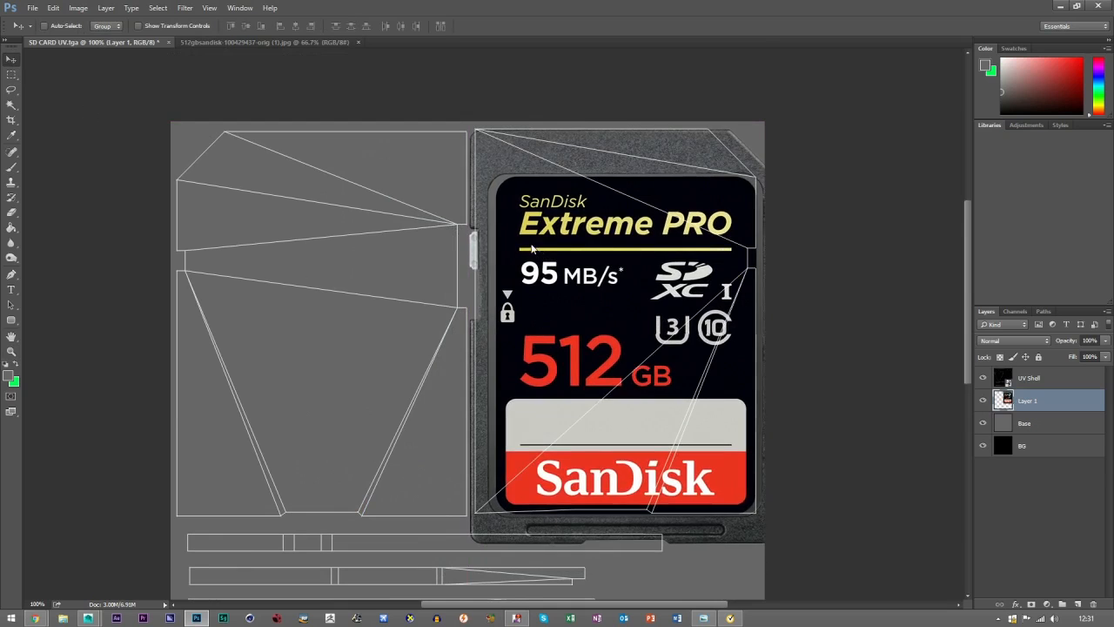
key("Right")
key("Right")
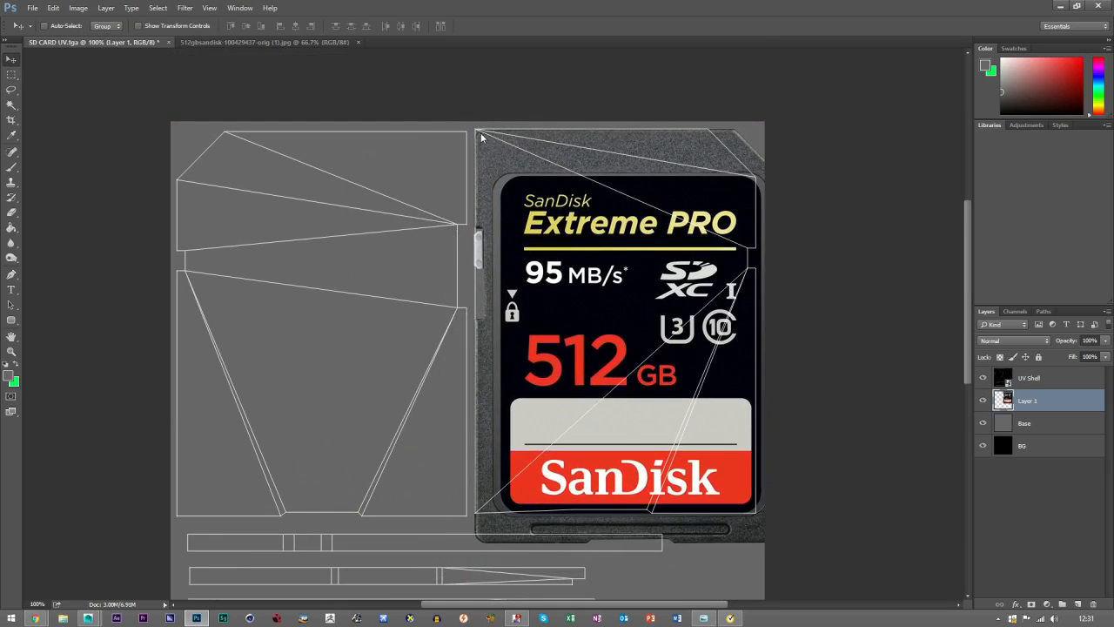
Transform the card image to about 90% width and 92% height so its outline fits the right-hand UV shell.
key("ctrl+t")
left_click_drag(788, 543, 747, 525)
key("Right")
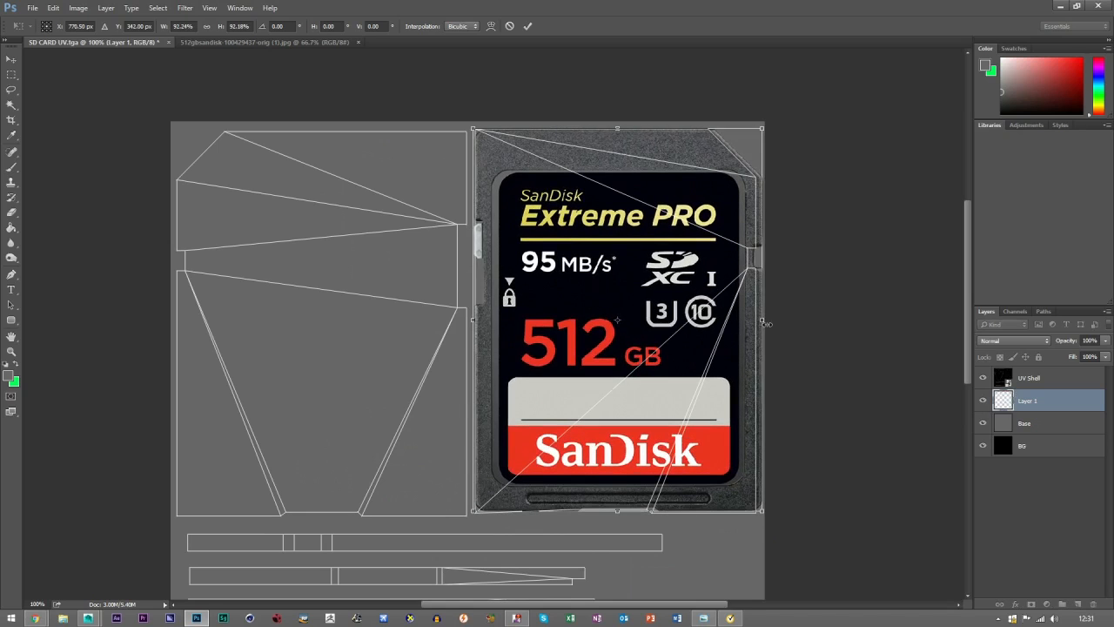
key("Right")
key("Left")
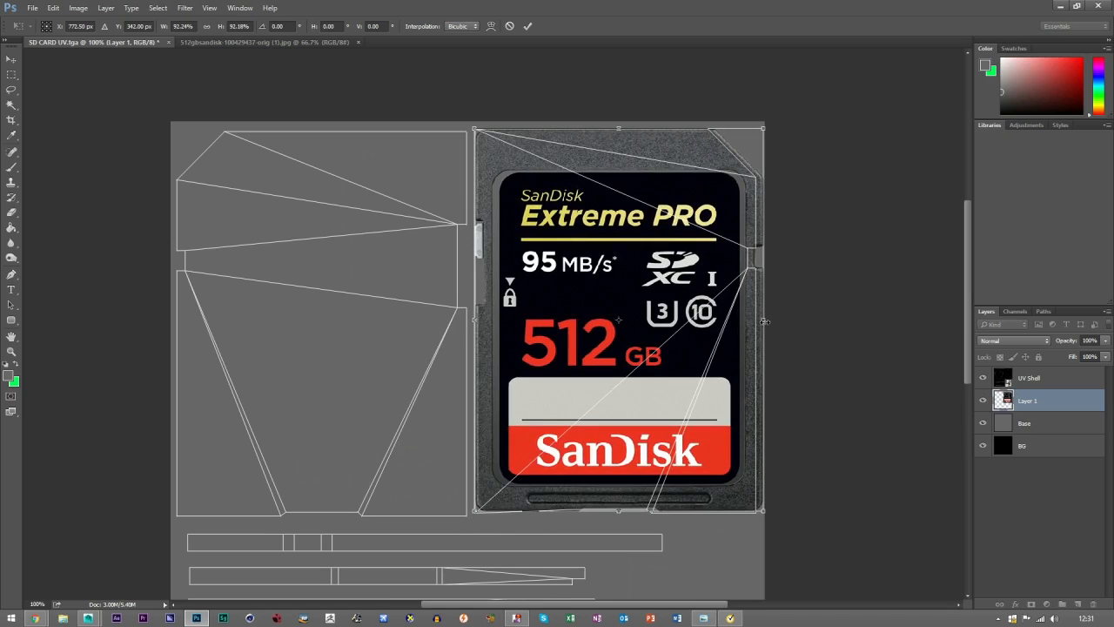
left_click_drag(763, 324, 759, 324)
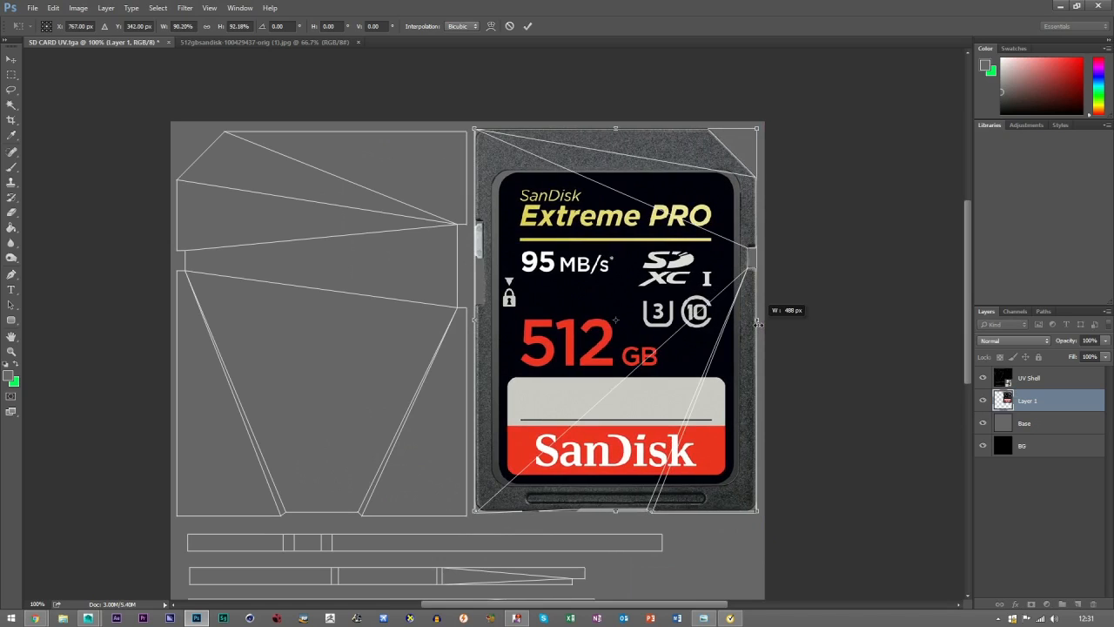
key("Left")
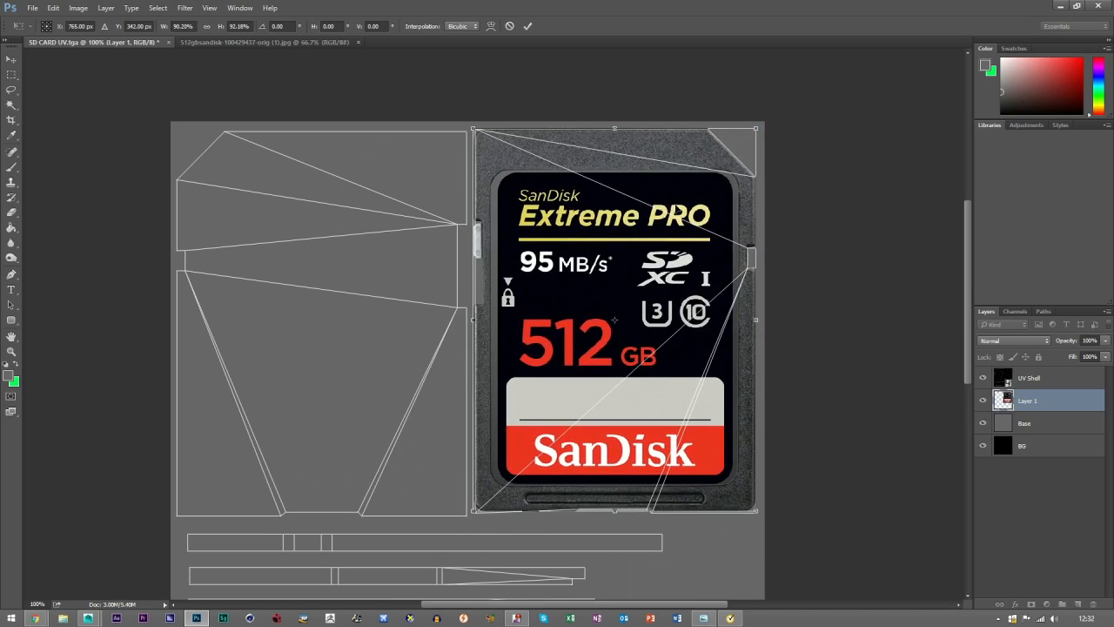
left_click(528, 26)
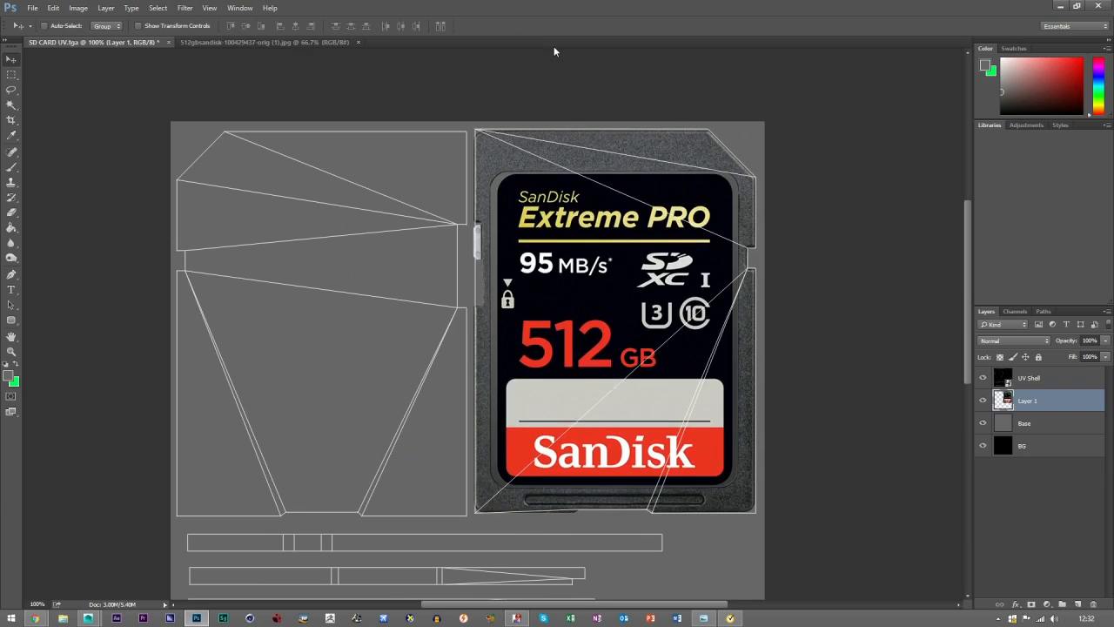
Draw a gray rounded rectangle of about 425 x 544 px over the label area, following the label's outer rim.
left_click(12, 351)
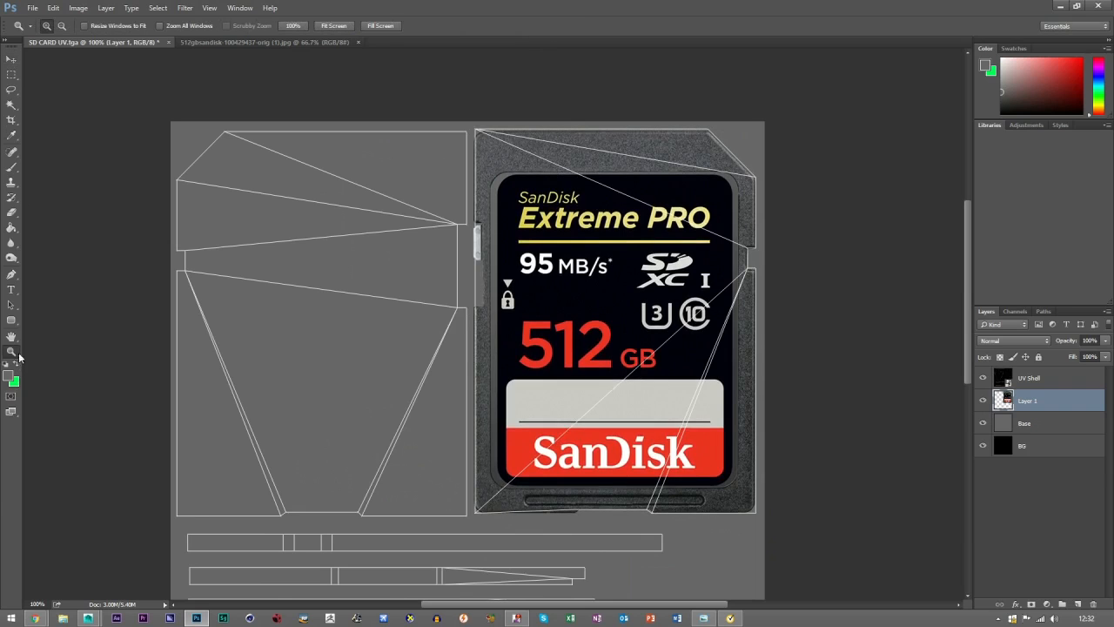
left_click(704, 328)
scroll(407, 224, "up", 3)
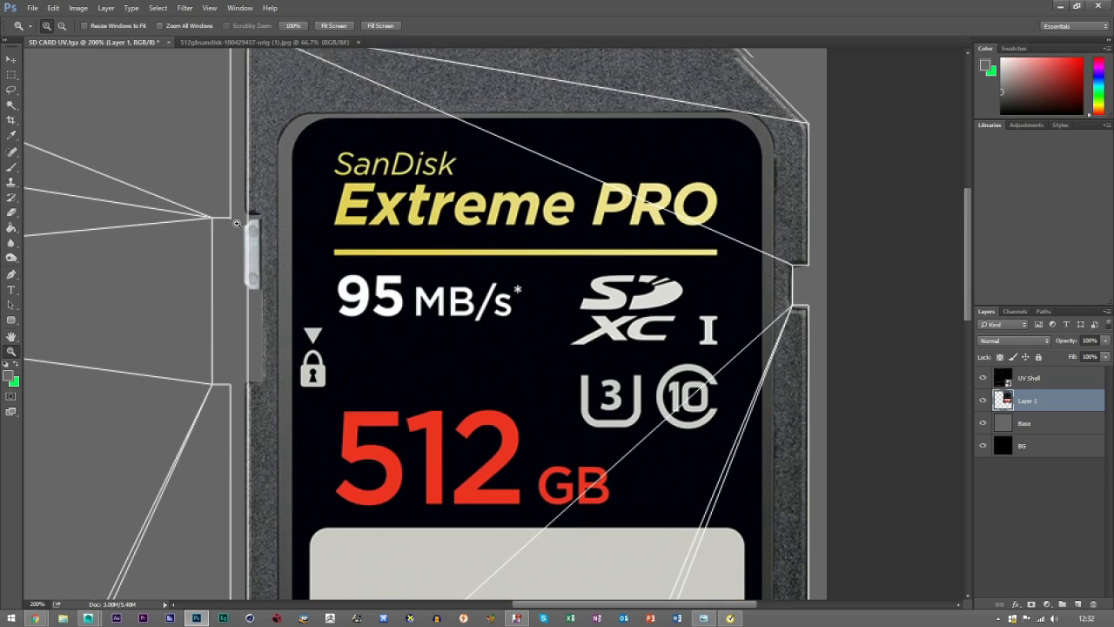
left_click(12, 320)
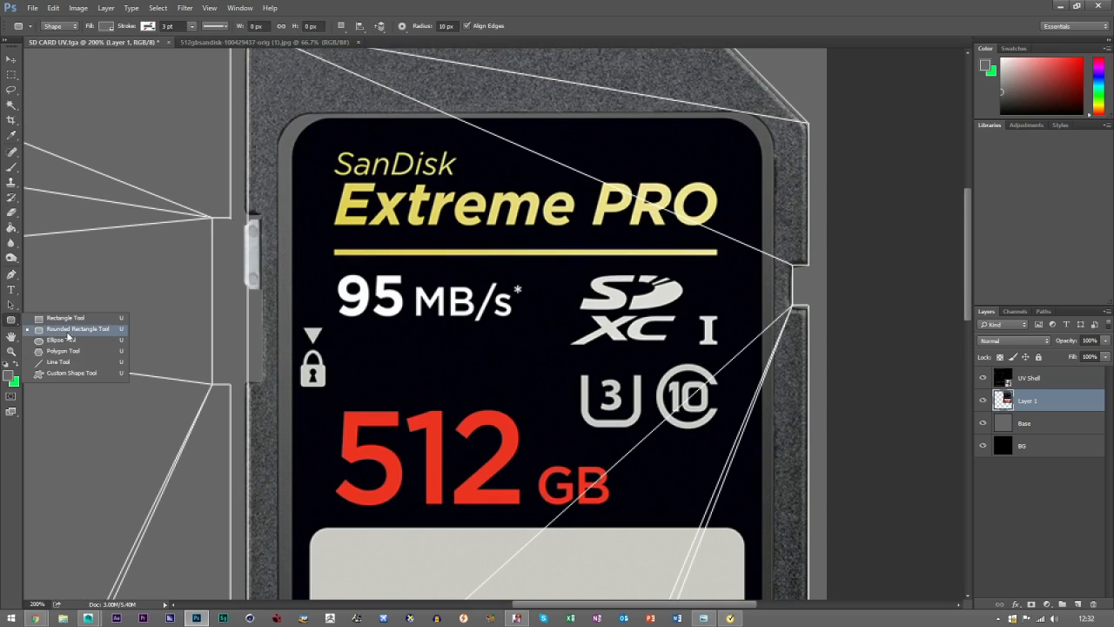
left_click(68, 330)
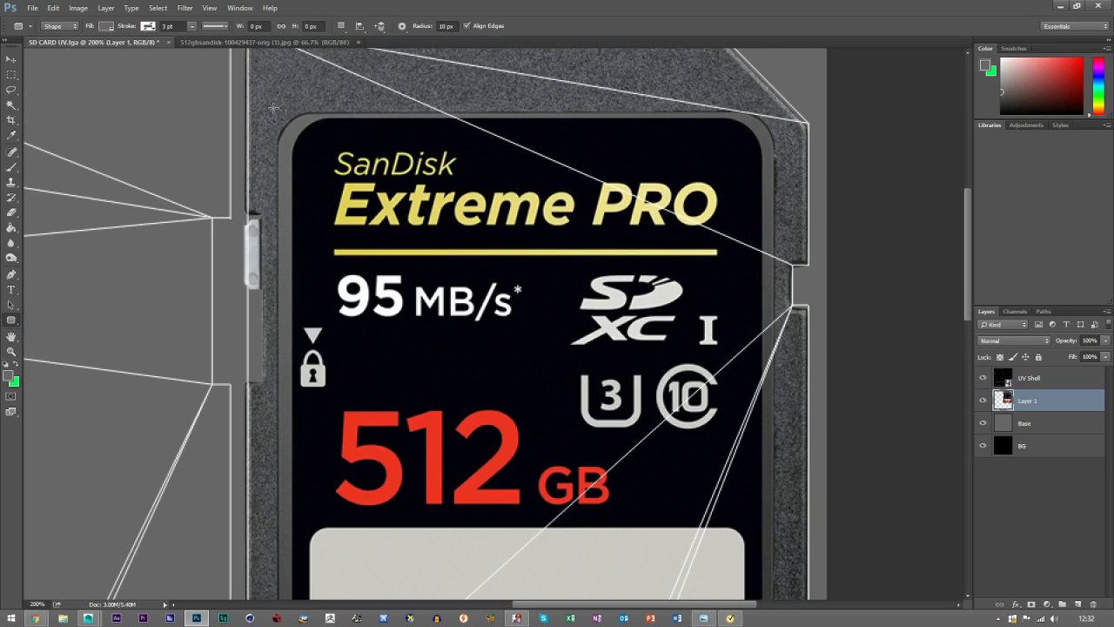
left_click_drag(277, 113, 770, 353)
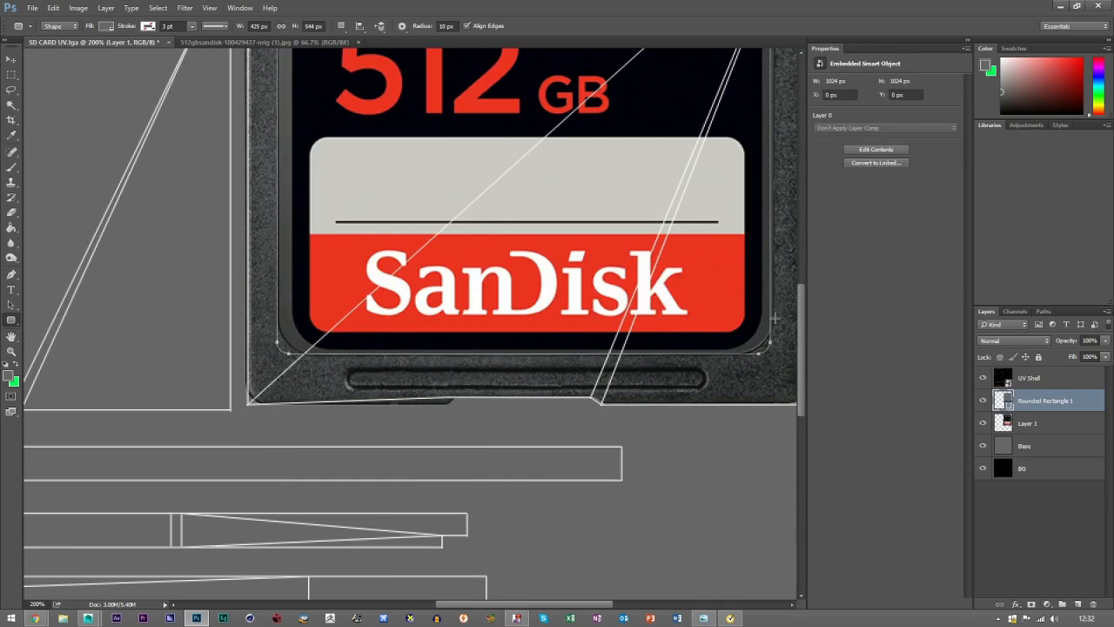
Set all corner radii of the rounded rectangle to 25 px, toggling its visibility to compare it with the label rim.
left_click(841, 166)
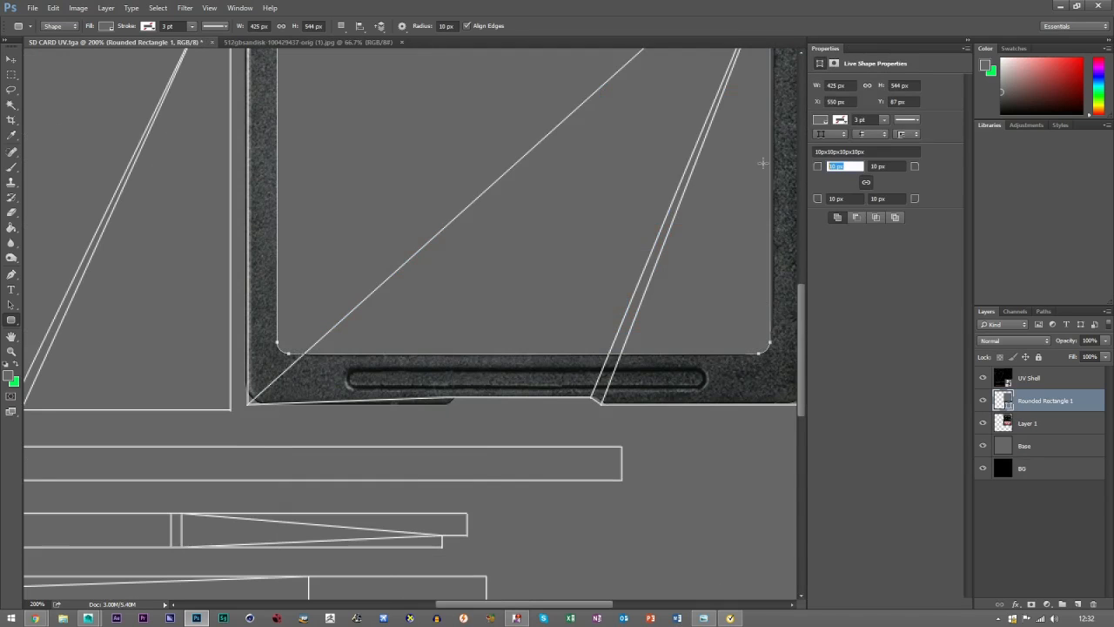
key("Return")
left_click(984, 401)
left_click(984, 401)
left_click(840, 166)
type("22")
key("Return")
left_click(841, 165)
type("25")
key("Return")
left_click(981, 406)
left_click(982, 406)
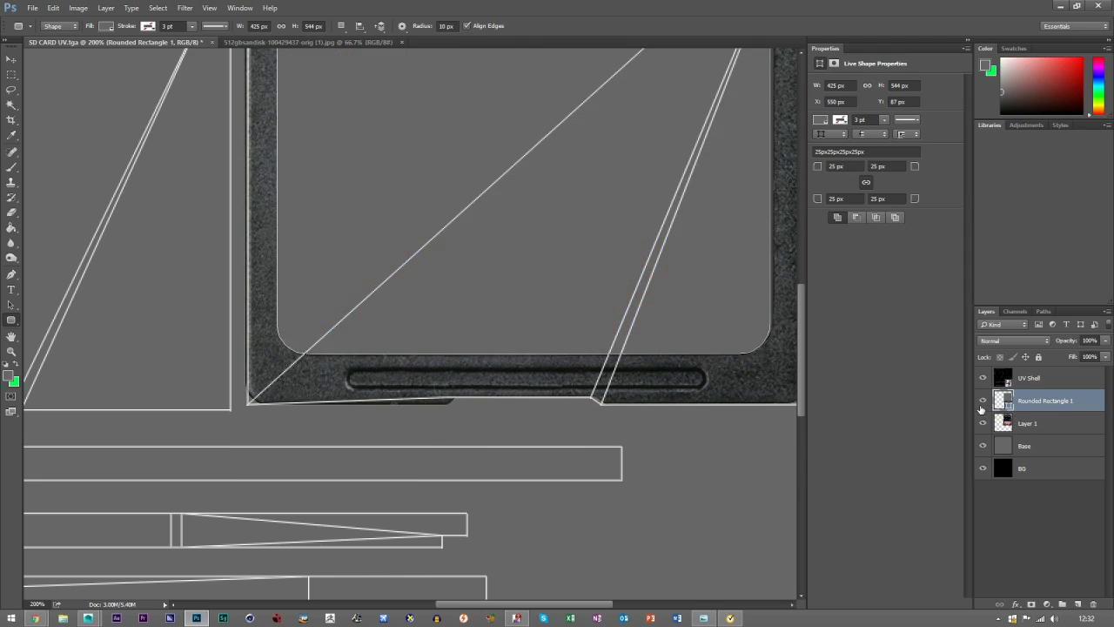
Make the card photo layer, Layer 1, the active layer.
left_click(11, 59)
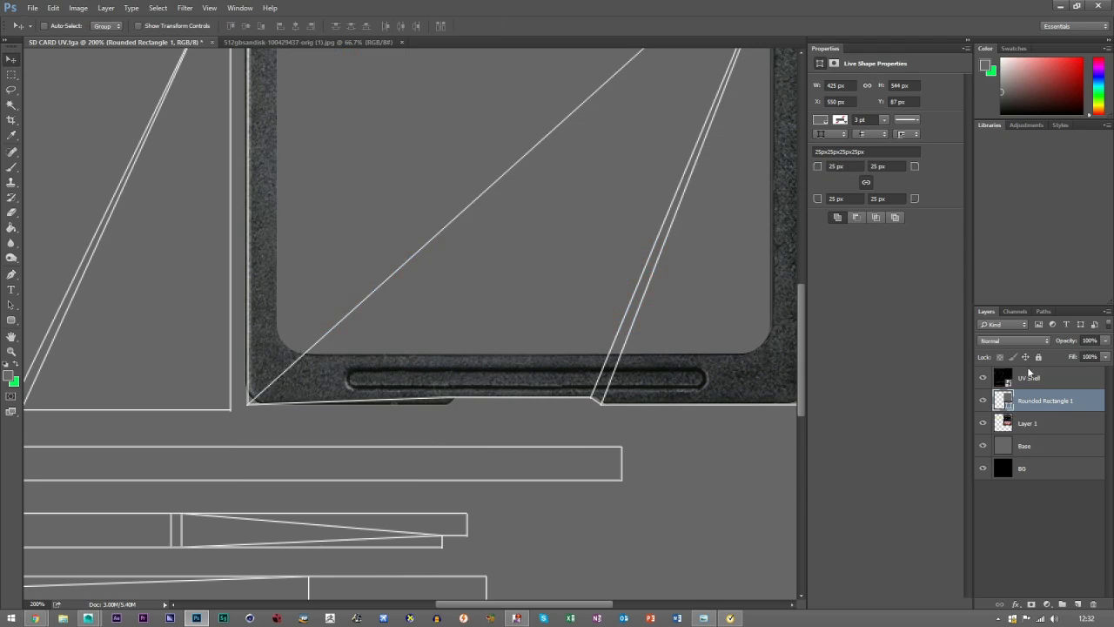
right_click(1080, 415)
left_click(1098, 428)
right_click(1098, 427)
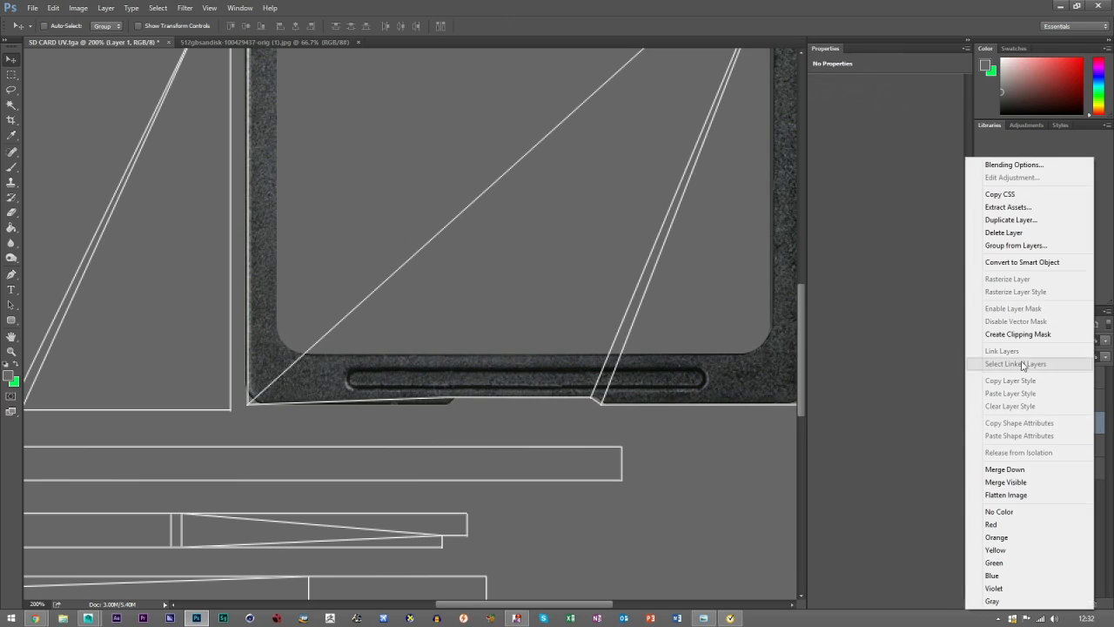
left_click(1101, 499)
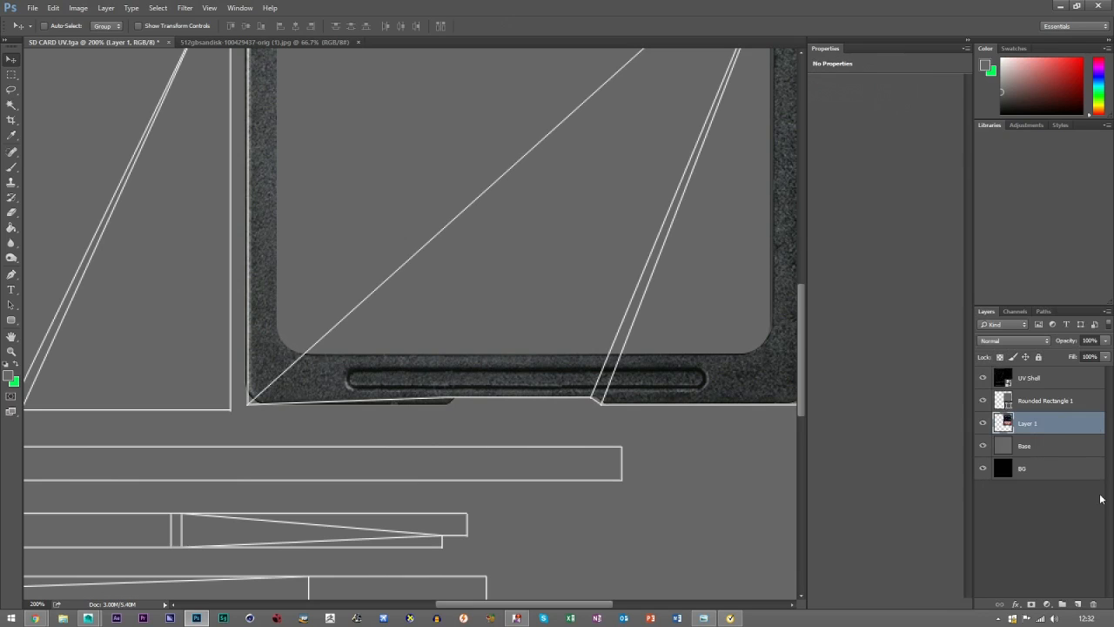
Rasterize the Rounded Rectangle 1 layer.
left_click(1036, 402)
right_click(1079, 401)
left_click(1000, 278)
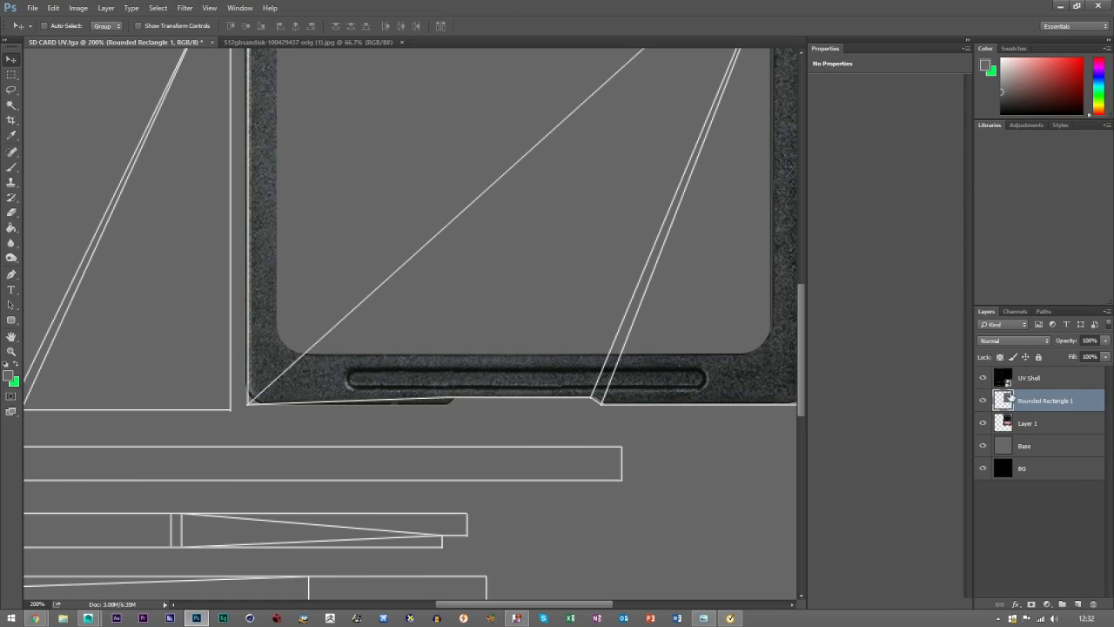
Apply a dark gray Color Overlay at 100% opacity to the Base layer.
left_click(12, 351)
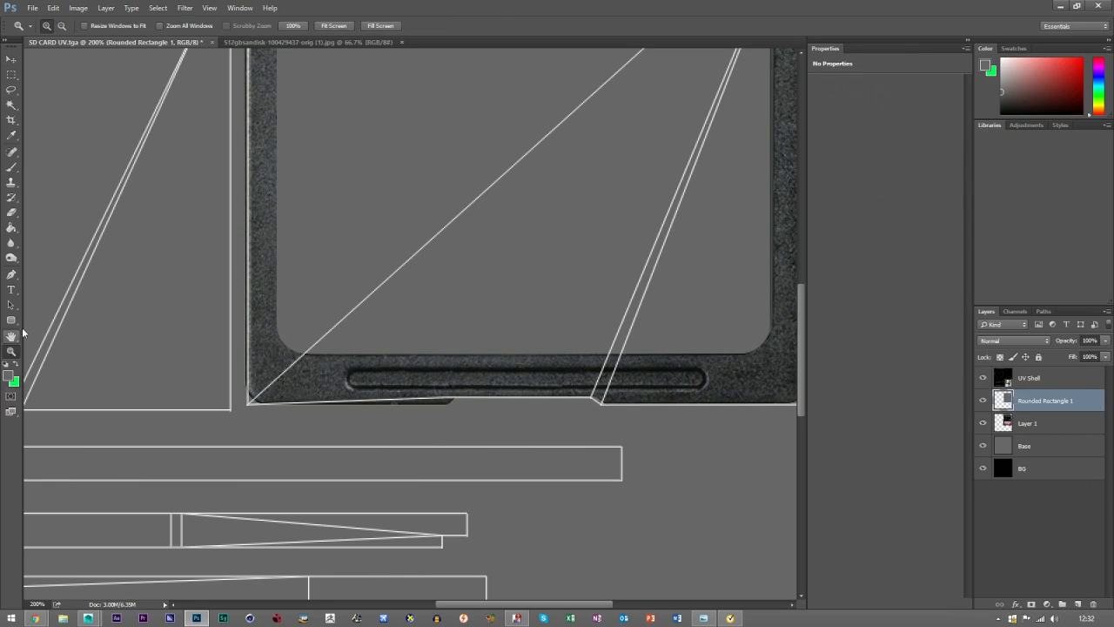
left_click(333, 25)
left_click(13, 61)
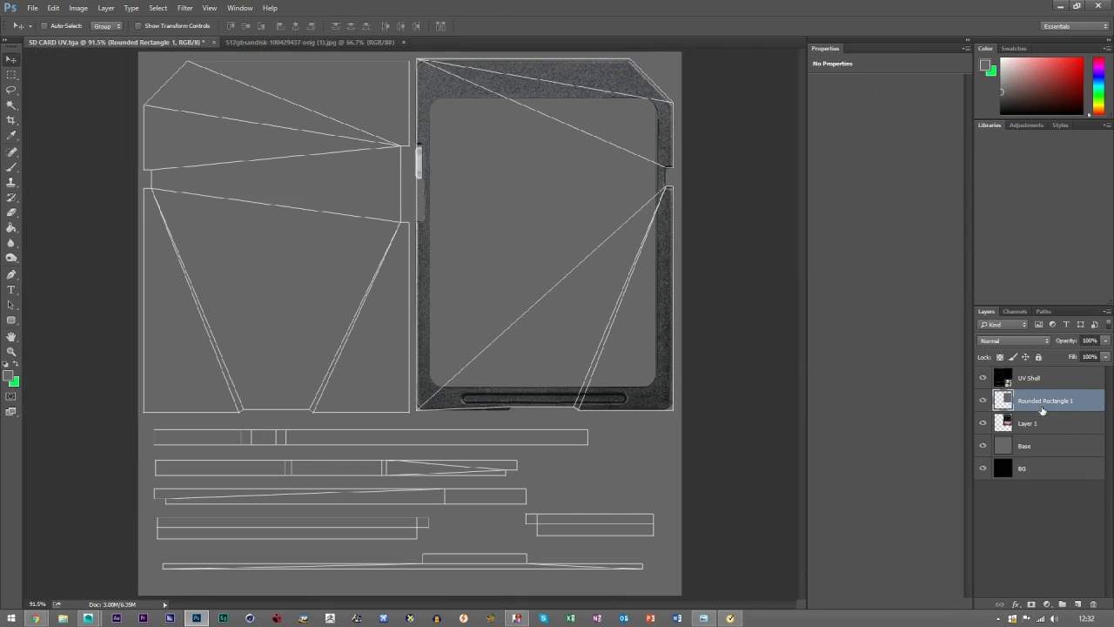
left_click(1069, 449)
double_click(1063, 455)
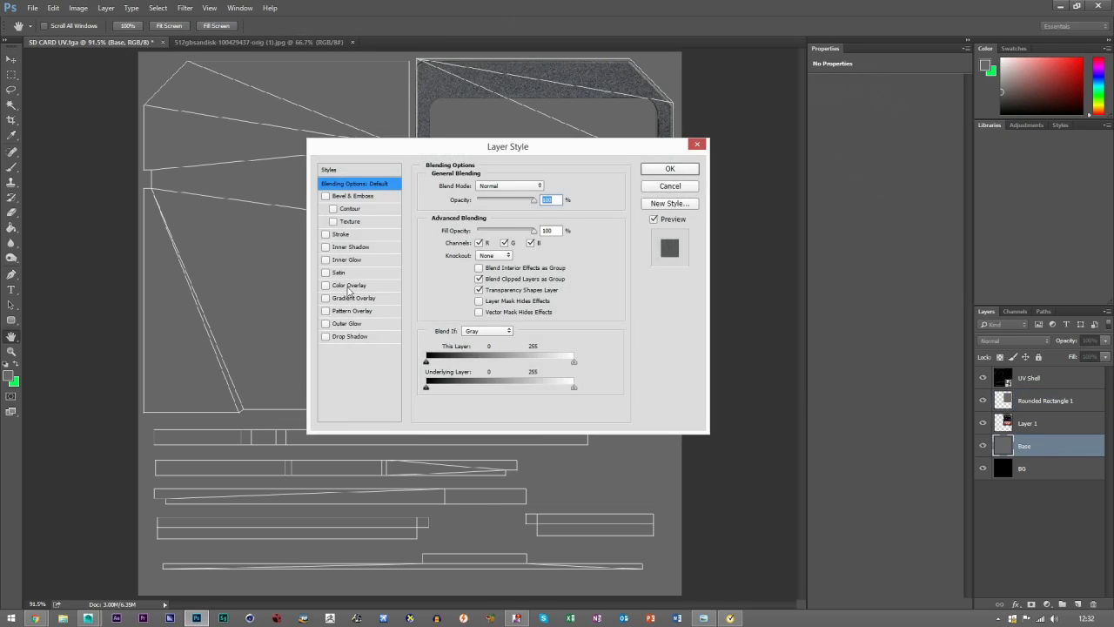
left_click(349, 285)
left_click(546, 185)
left_click_drag(755, 366, 713, 371)
left_click(983, 257)
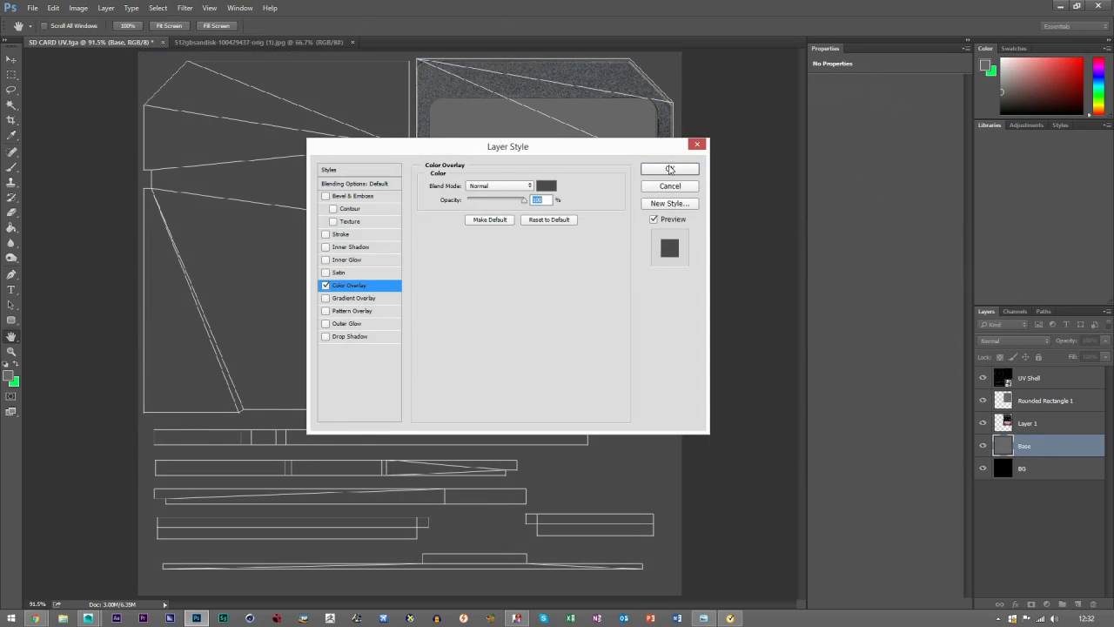
left_click(670, 169)
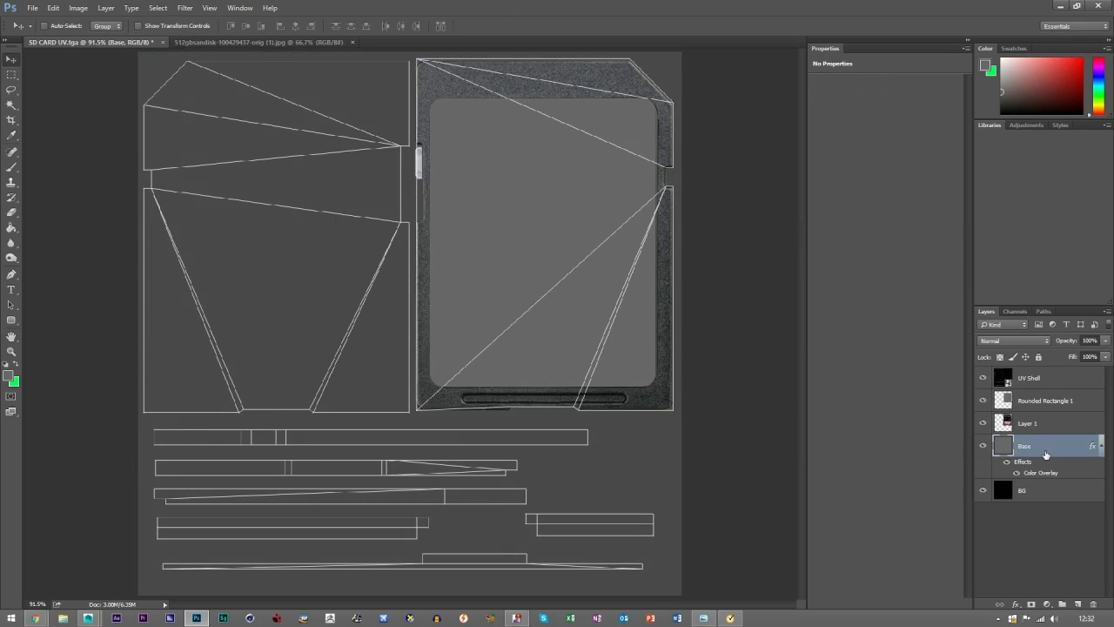
Hide Rounded Rectangle 1 and draw a rounded rectangle of about 401 x 536 px over the black label on the card photo.
left_click(983, 400)
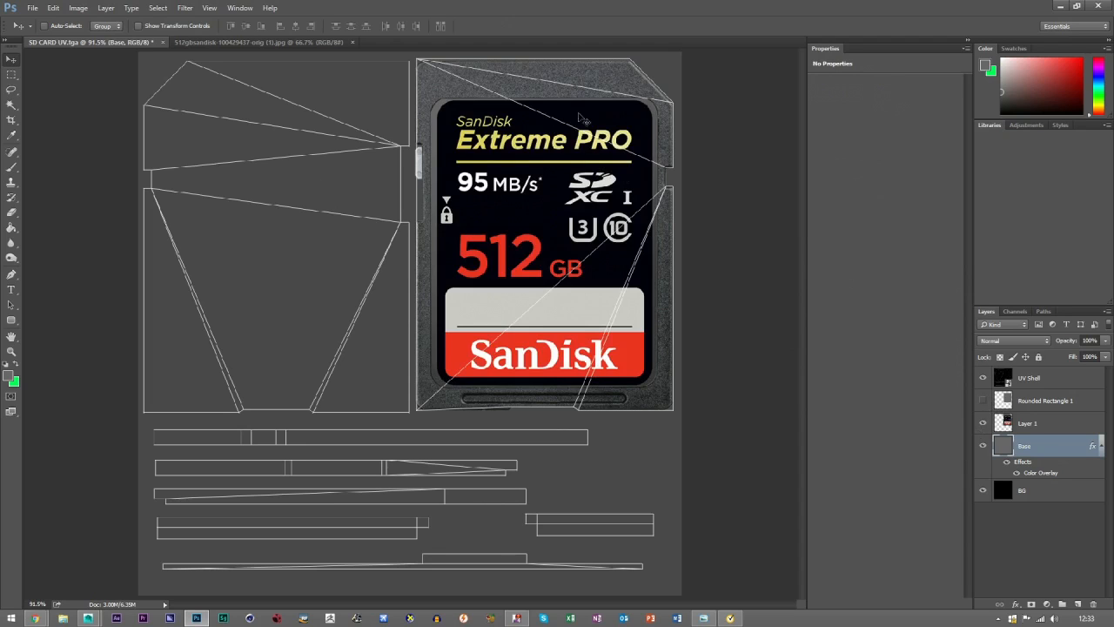
left_click(12, 351)
left_click(557, 132)
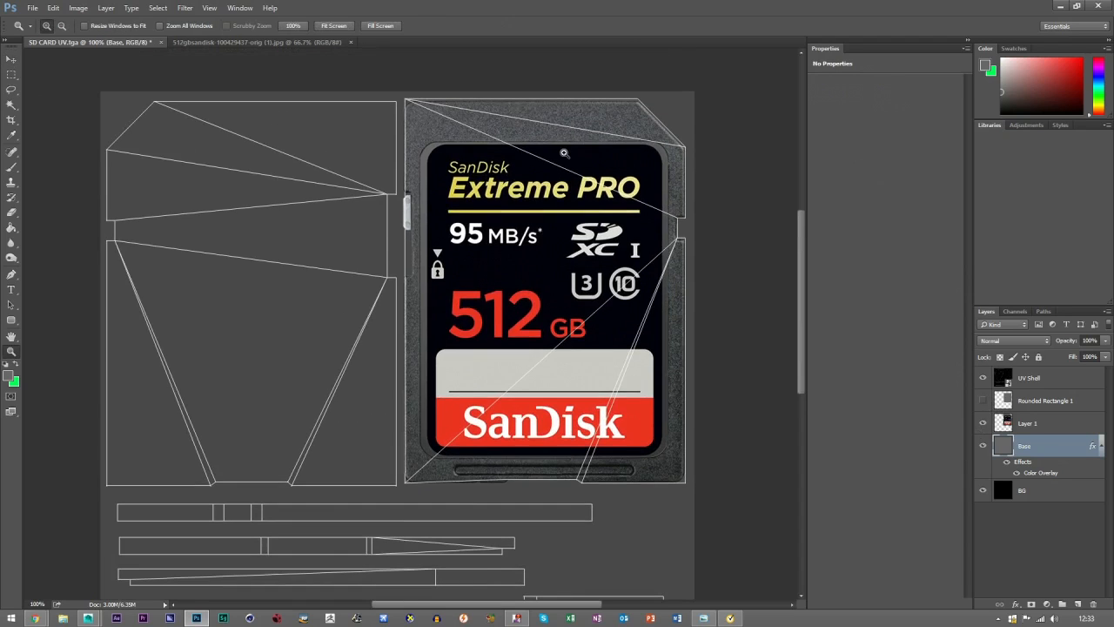
left_click(562, 139)
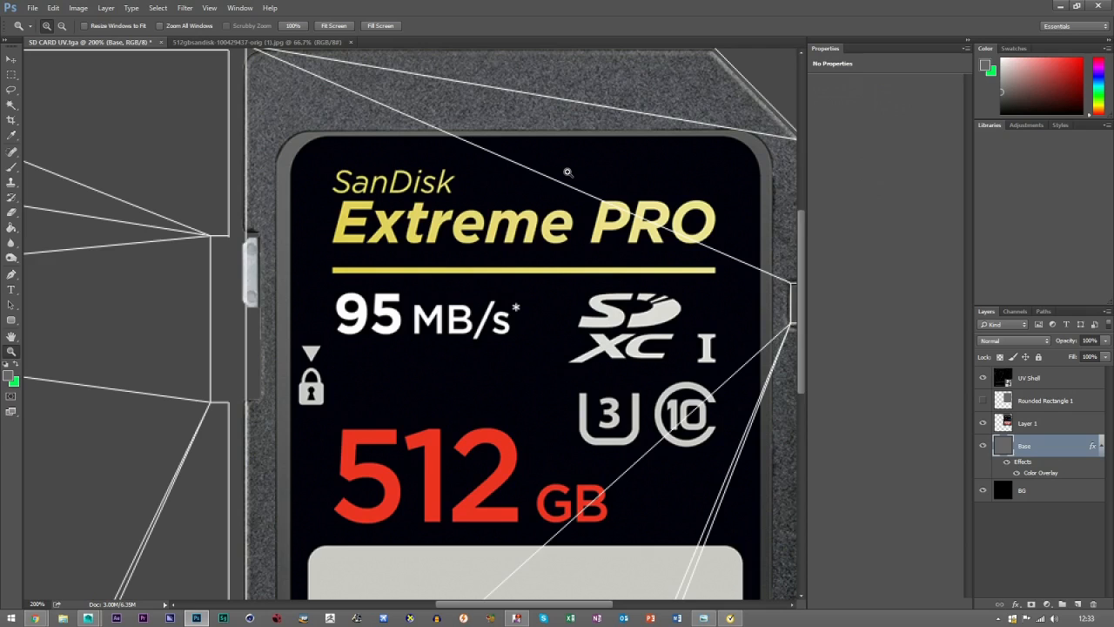
left_click(11, 320)
left_click_drag(293, 137, 758, 412)
Set all corner radii of the new rounded rectangle to 25 px.
left_click(834, 165)
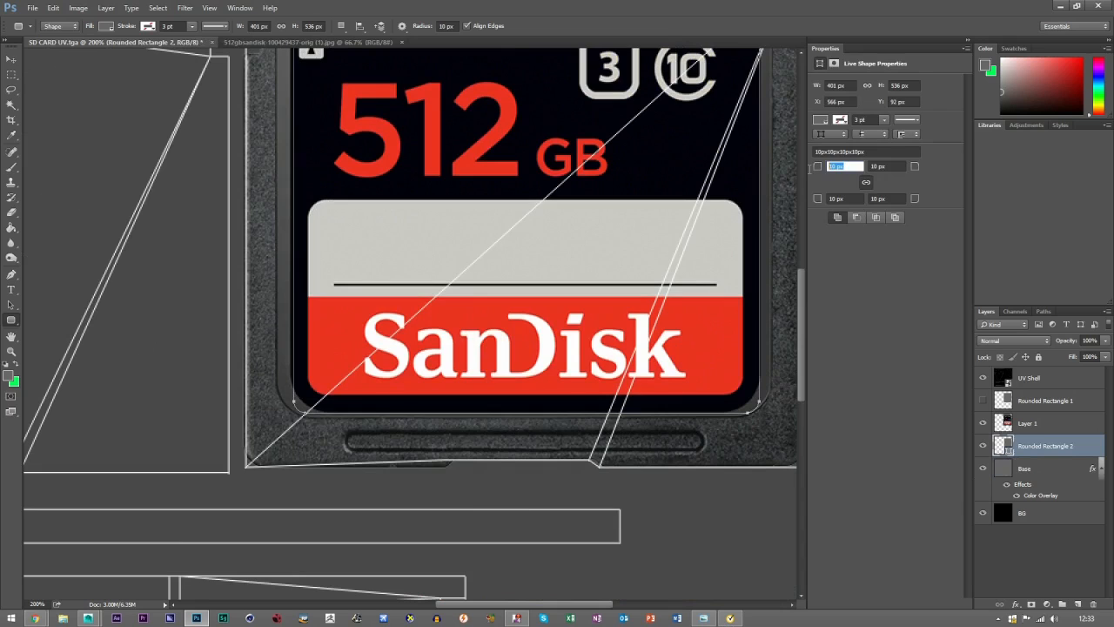
type("25")
key("Return")
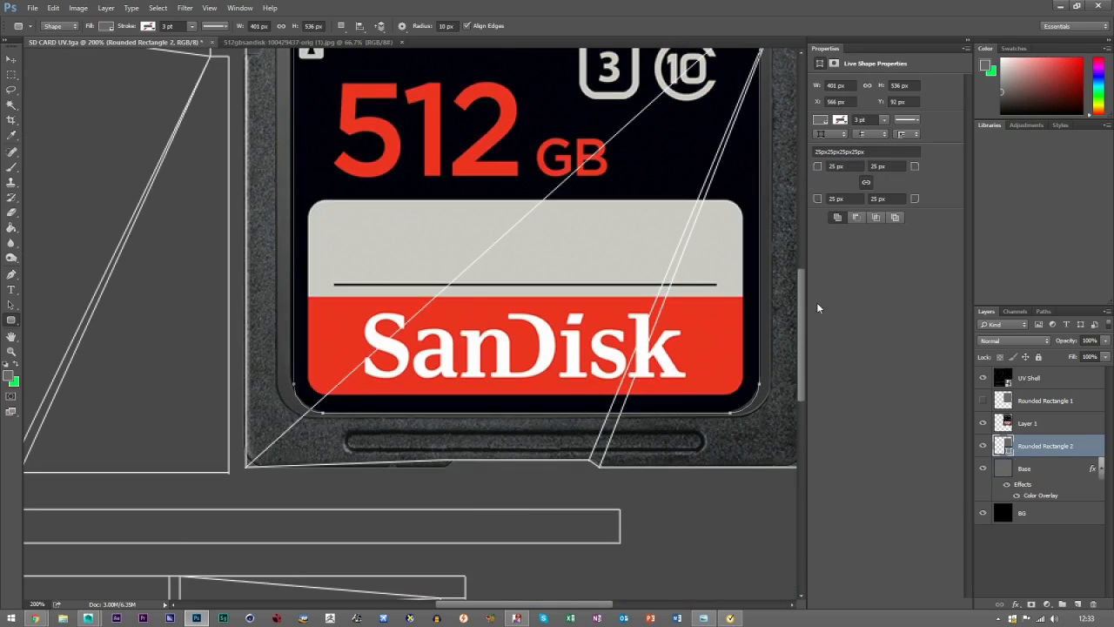
Rasterize the Rounded Rectangle 2 layer and move it above Layer 1 in the layer order.
right_click(1084, 449)
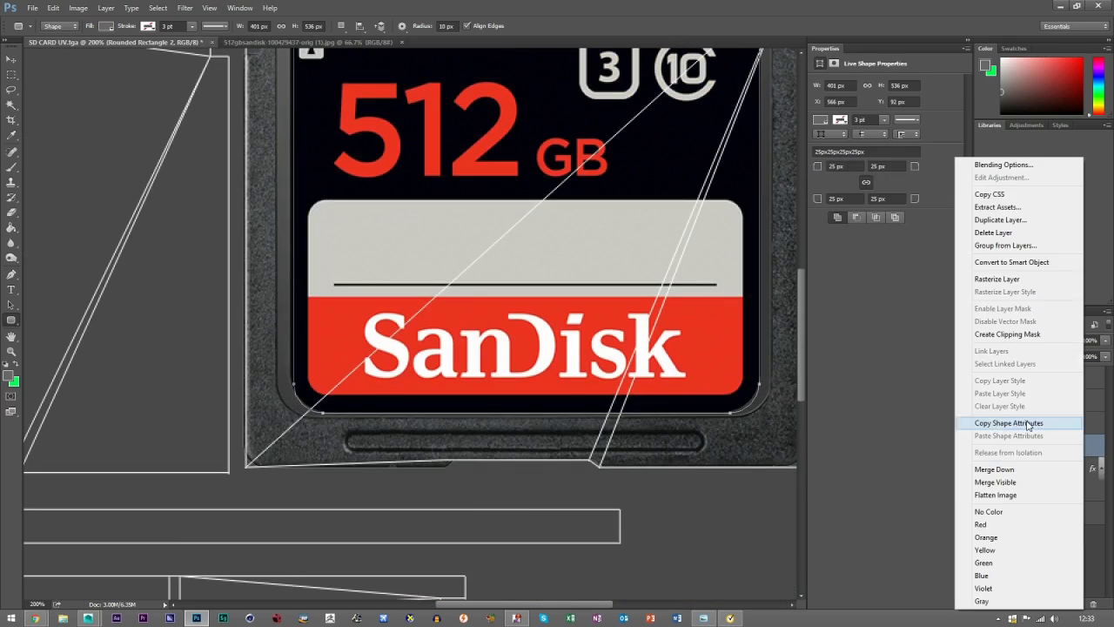
left_click(992, 279)
left_click(10, 60)
left_click_drag(1036, 446, 1045, 416)
Nudge Rounded Rectangle 2 down and right onto the black label, and stretch its left side to 101% width.
key("Down")
key("Down")
key("Down")
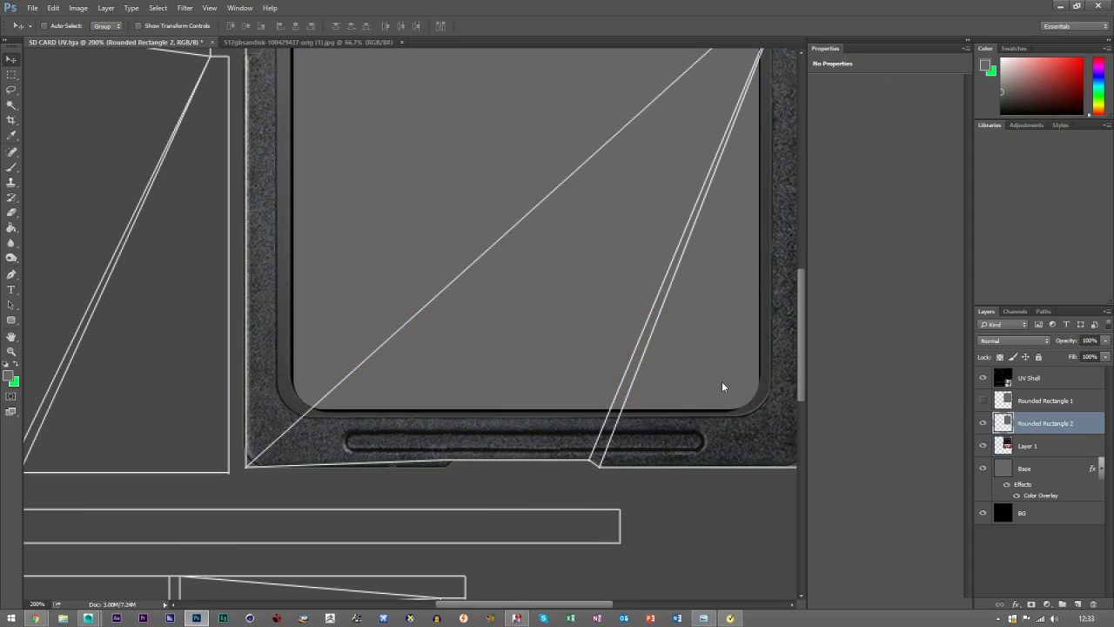
key("Right")
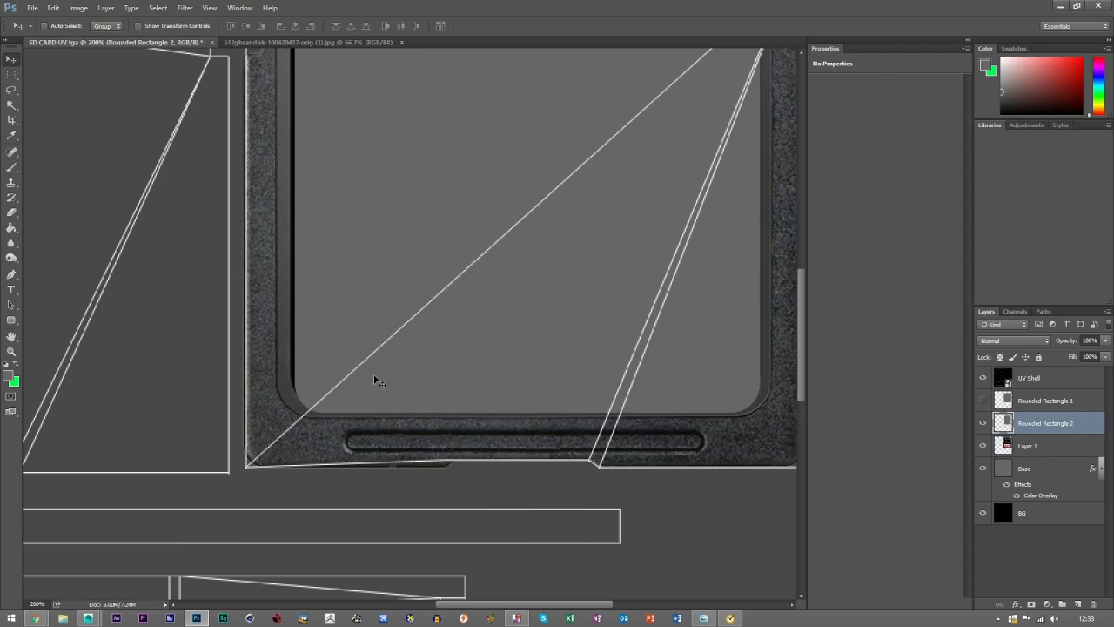
key("ctrl+t")
left_click_drag(295, 101, 290, 101)
left_click_drag(802, 294, 812, 214)
key("Down")
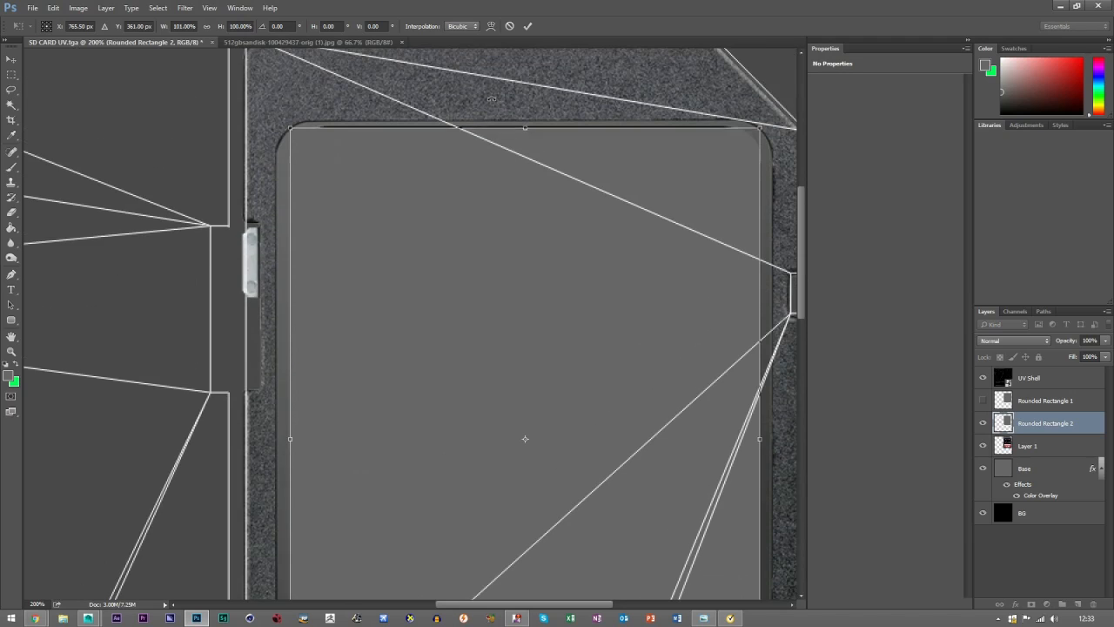
left_click(528, 26)
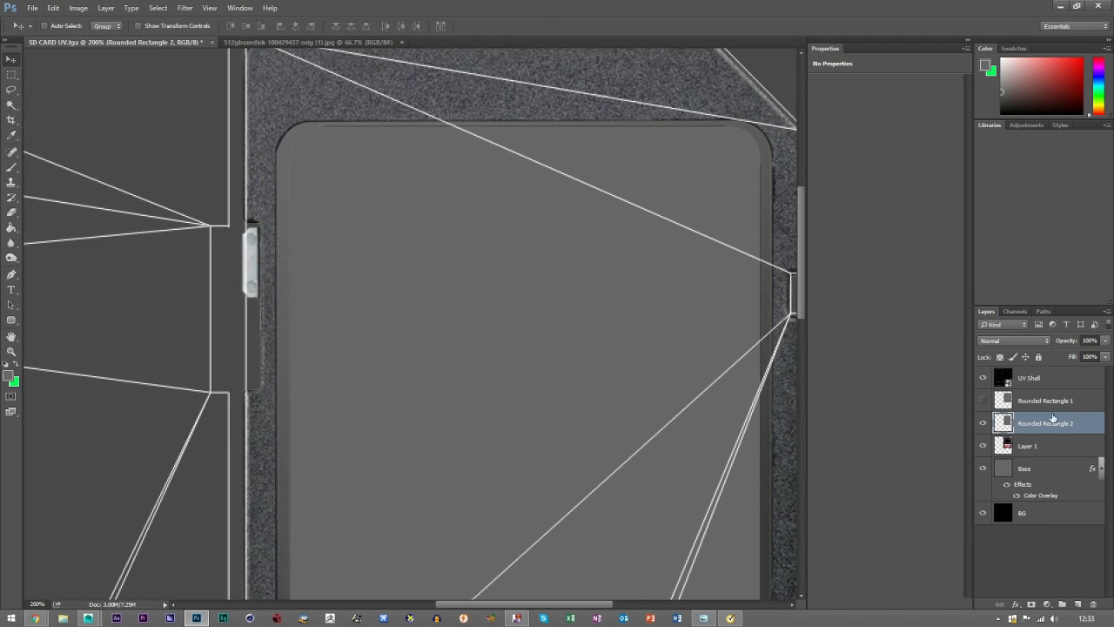
Rename Rounded Rectangle 2 as Lablel and place it above Rounded Rectangle 1, with both layers shown.
double_click(1030, 424)
type("Lablel")
left_click(983, 403)
left_click_drag(995, 412, 996, 390)
Apply a Color Overlay with the color 000000 to the Lablel layer.
double_click(1080, 402)
left_click(353, 285)
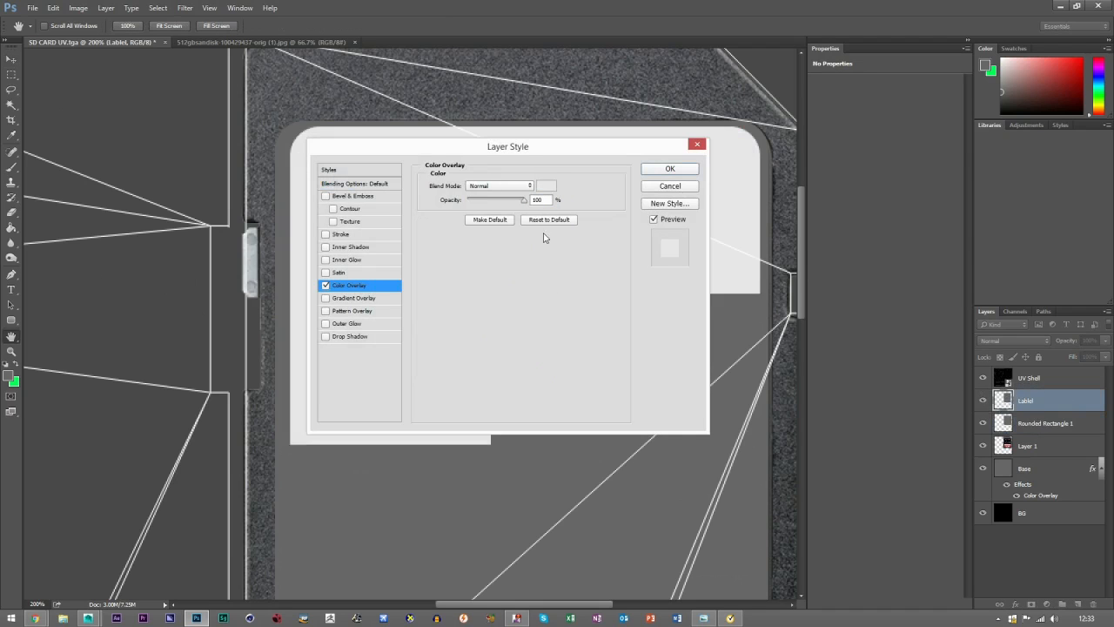
left_click(546, 187)
type("000000")
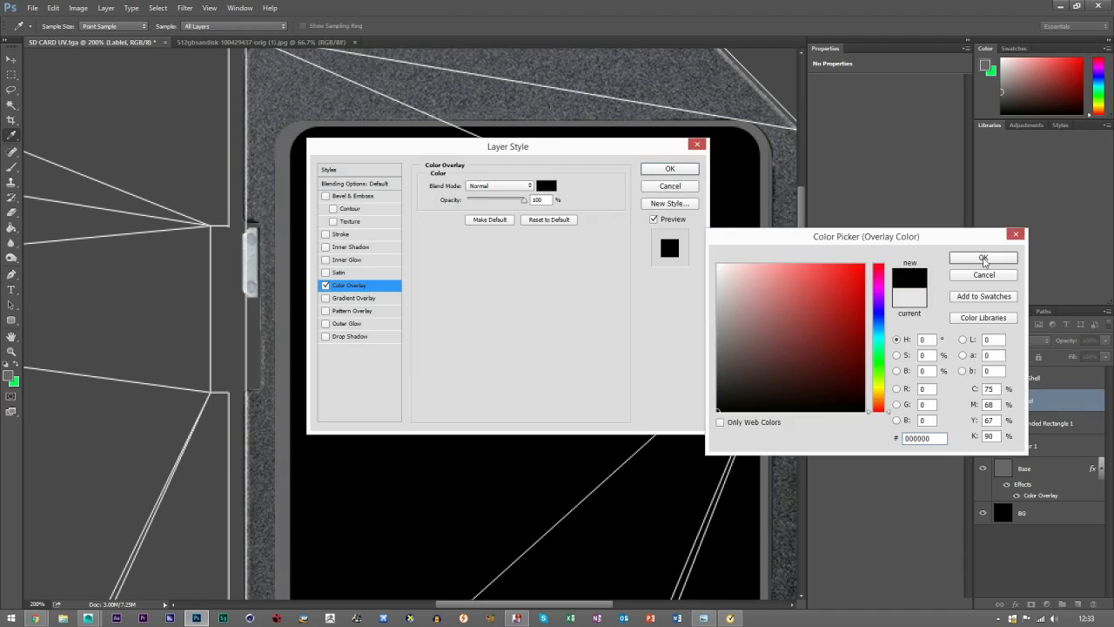
left_click(984, 258)
left_click(670, 169)
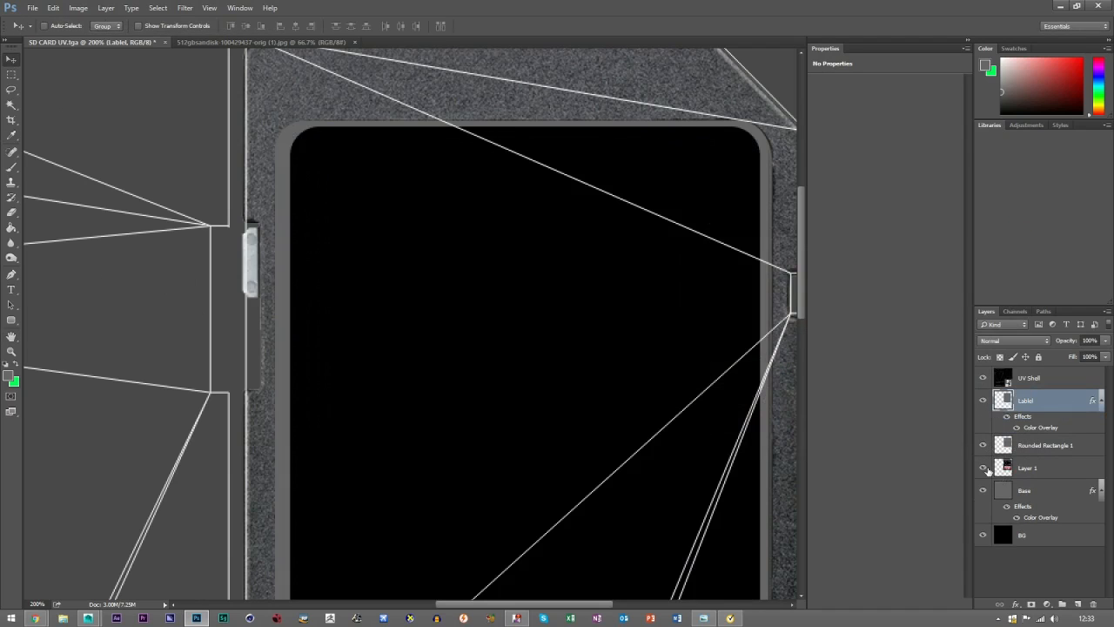
Hide the card photo on Layer 1 and rename Rounded Rectangle 1 as Light Ident.
left_click(983, 469)
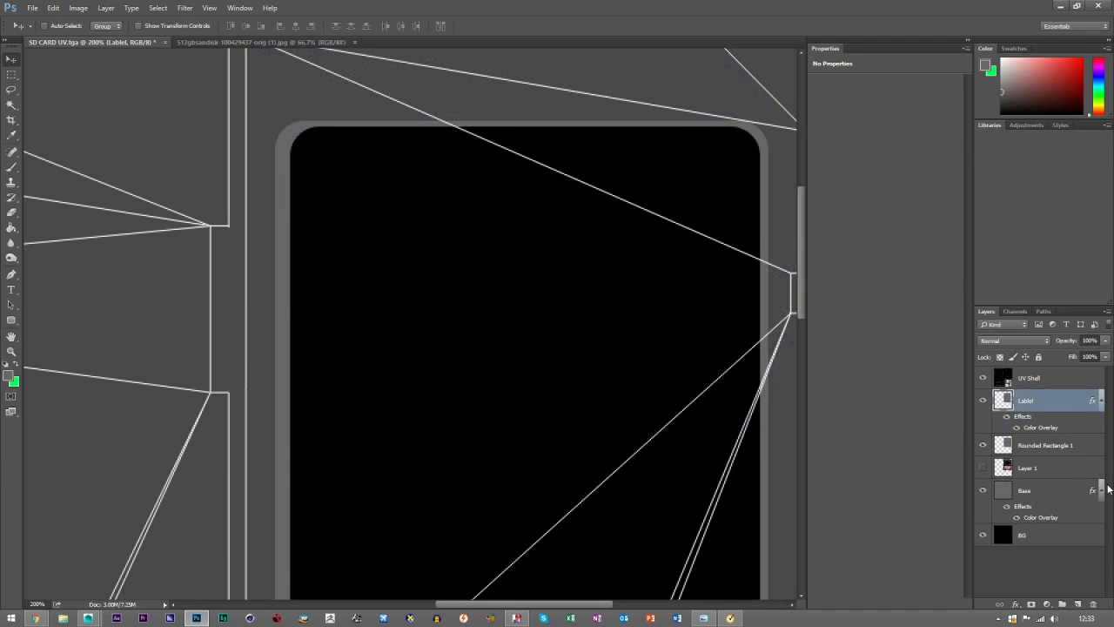
left_click(1101, 490)
double_click(1042, 445)
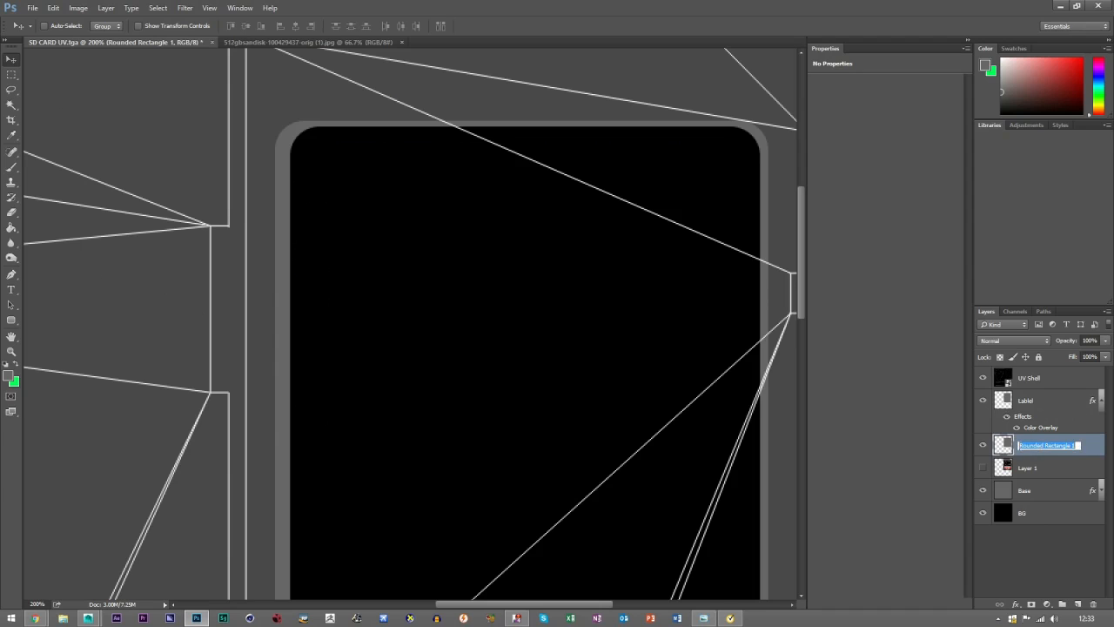
type("Light Ident")
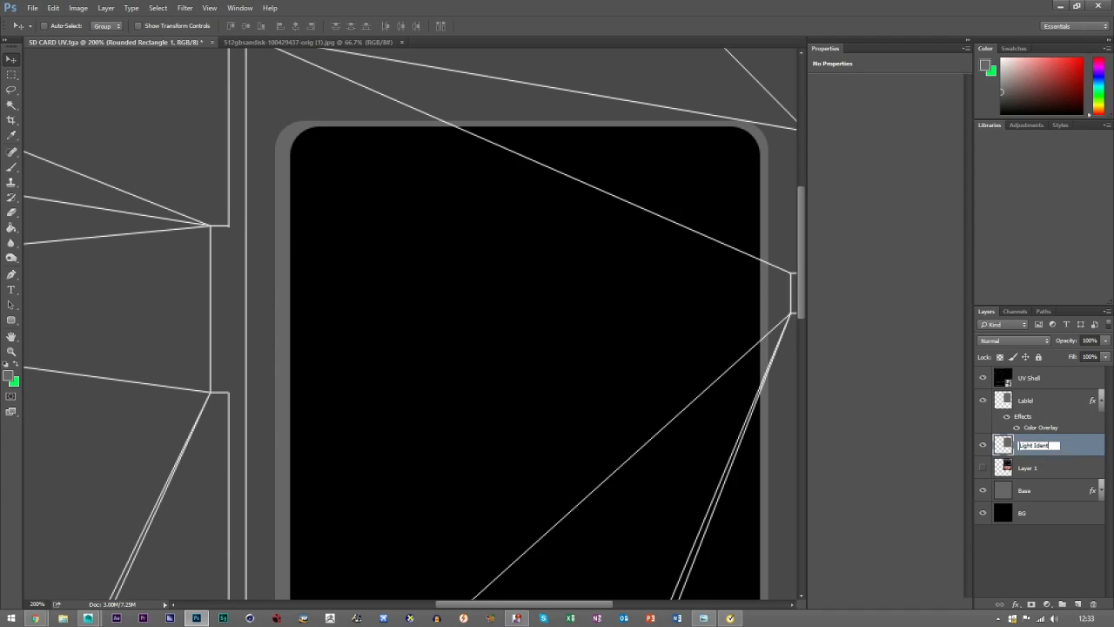
left_click(1013, 470)
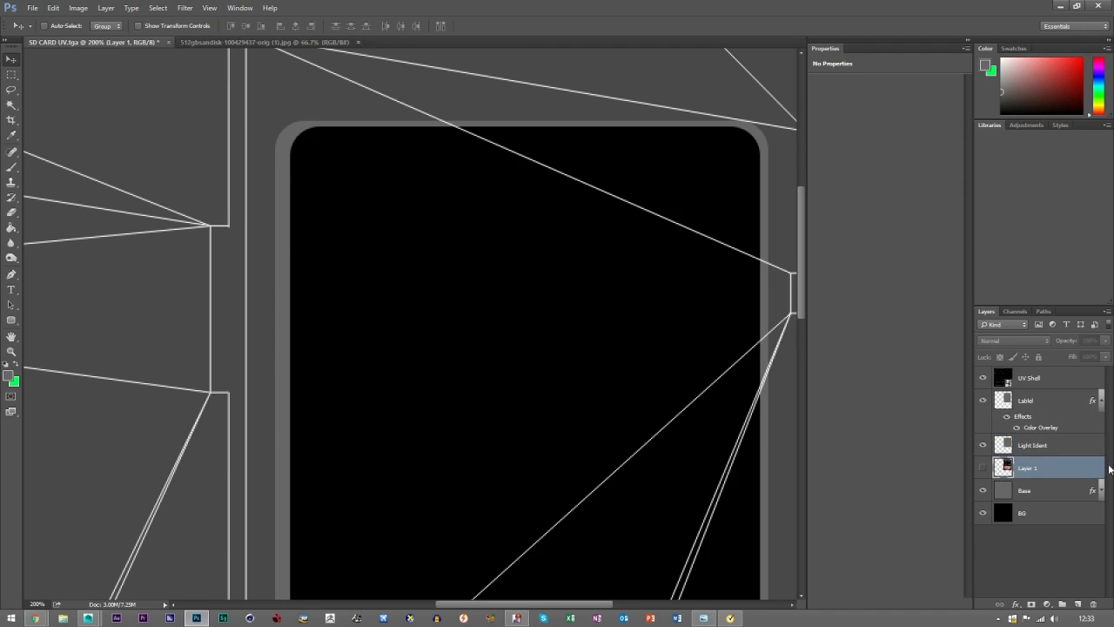
Examine the whole texture by toggling the visibility of the UV Shell, label, indent, photo and Base layers.
left_click(11, 351)
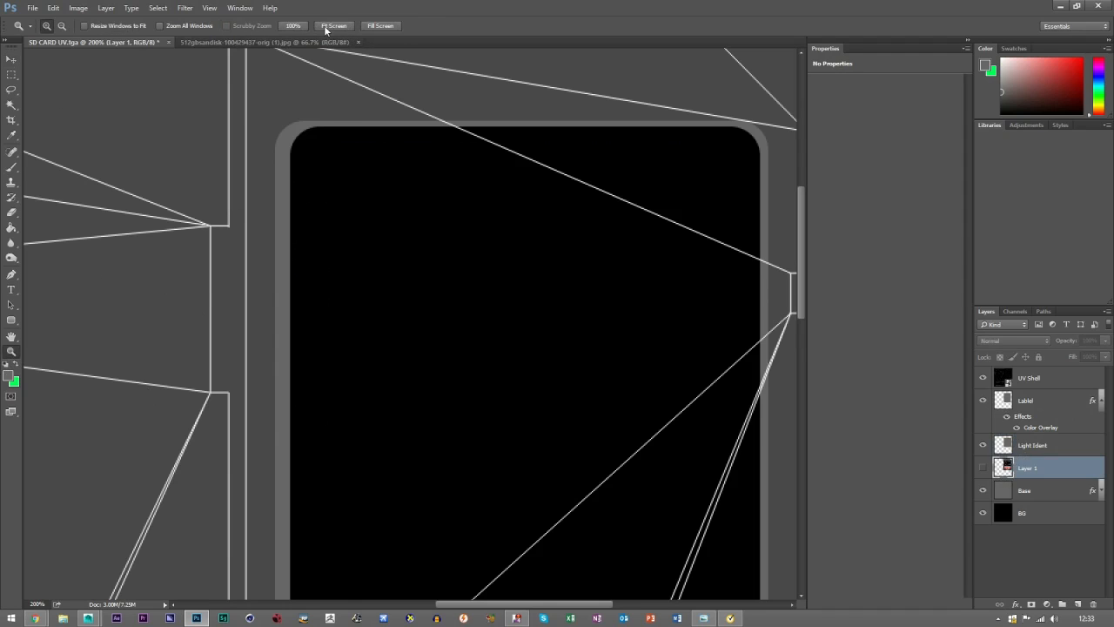
left_click(324, 26)
left_click(12, 59)
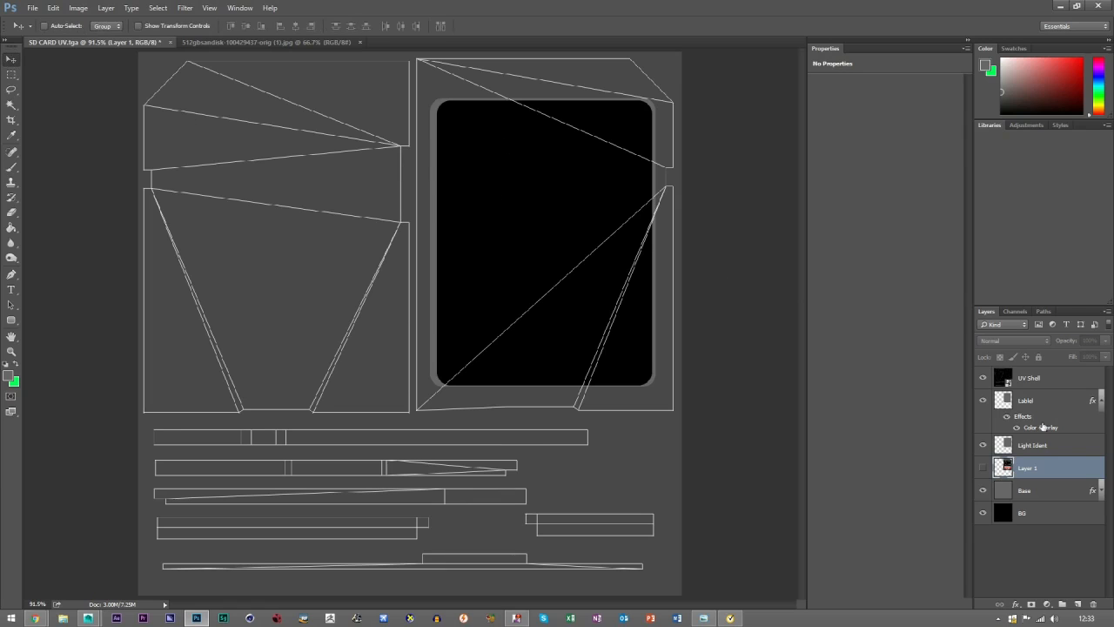
left_click(983, 378)
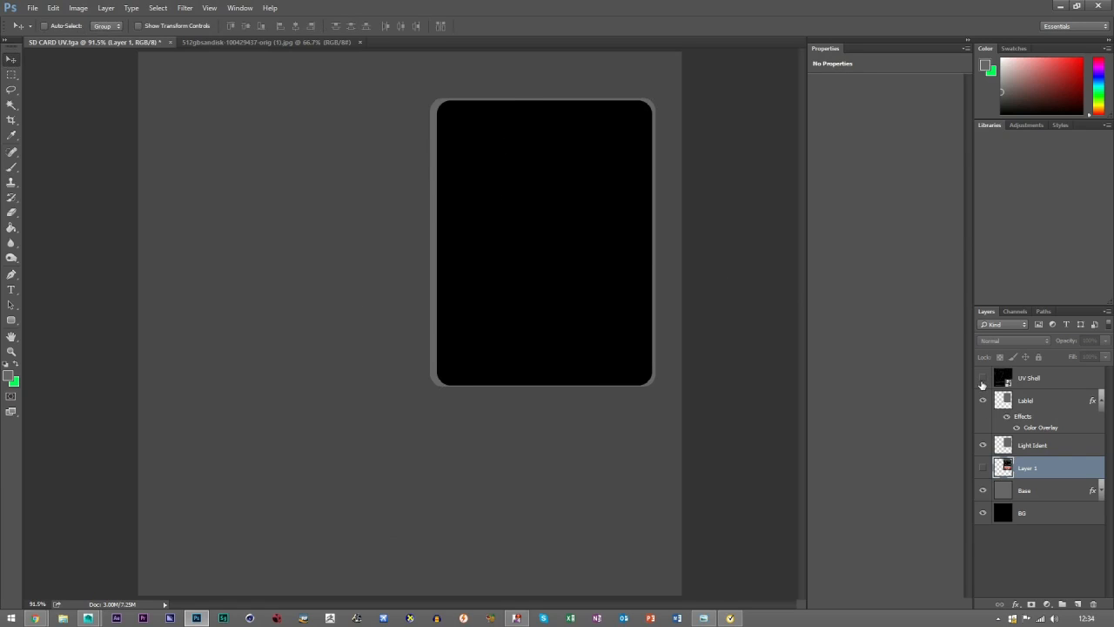
left_click(983, 378)
left_click(984, 467)
left_click(983, 400)
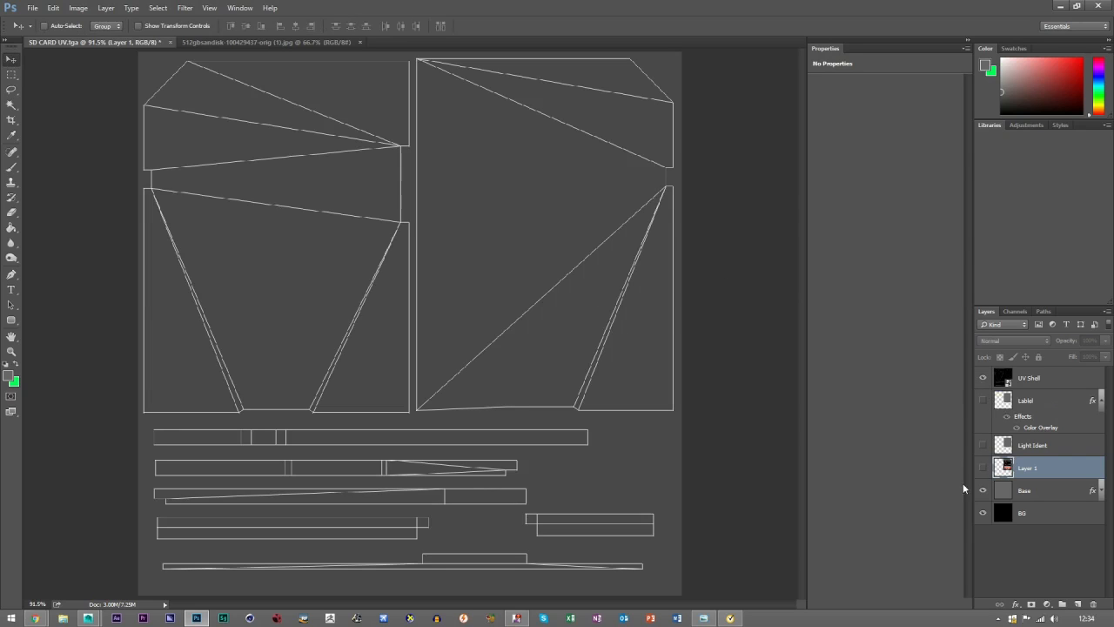
left_click(983, 401)
left_click(983, 491)
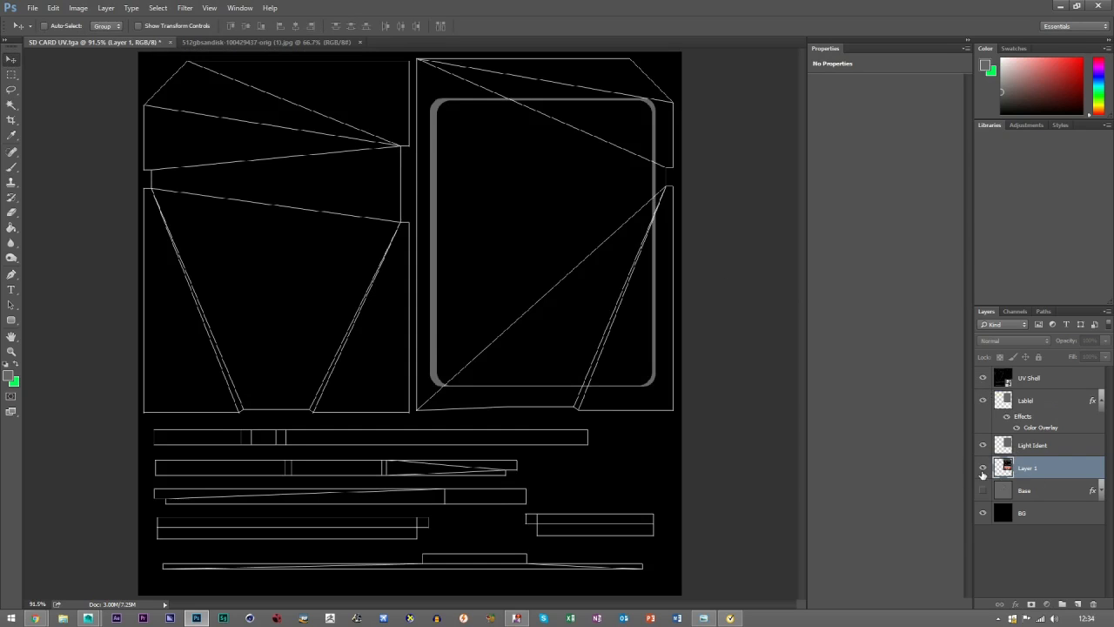
Show Layer 1 and Base again, and move Layer 1 directly below UV Shell.
left_click(983, 468)
left_click(983, 490)
left_click_drag(1027, 468, 1031, 390)
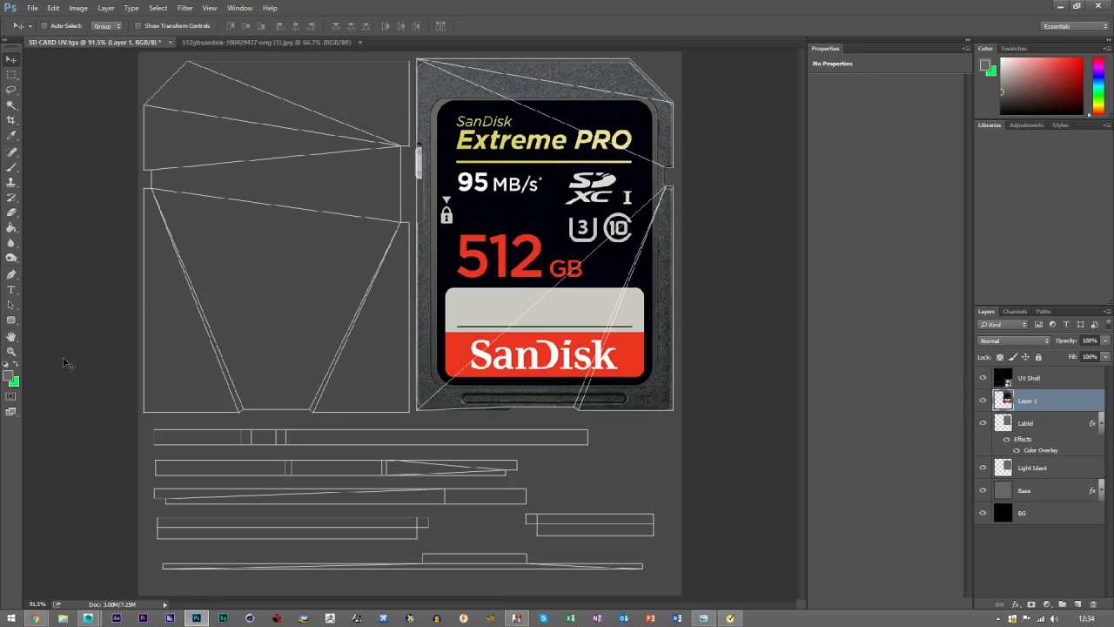
Reset the foreground and background colors to black and white, inspect the card photo's upper area, and hide Layer 1.
left_click(7, 364)
left_click(11, 351)
left_click(648, 251)
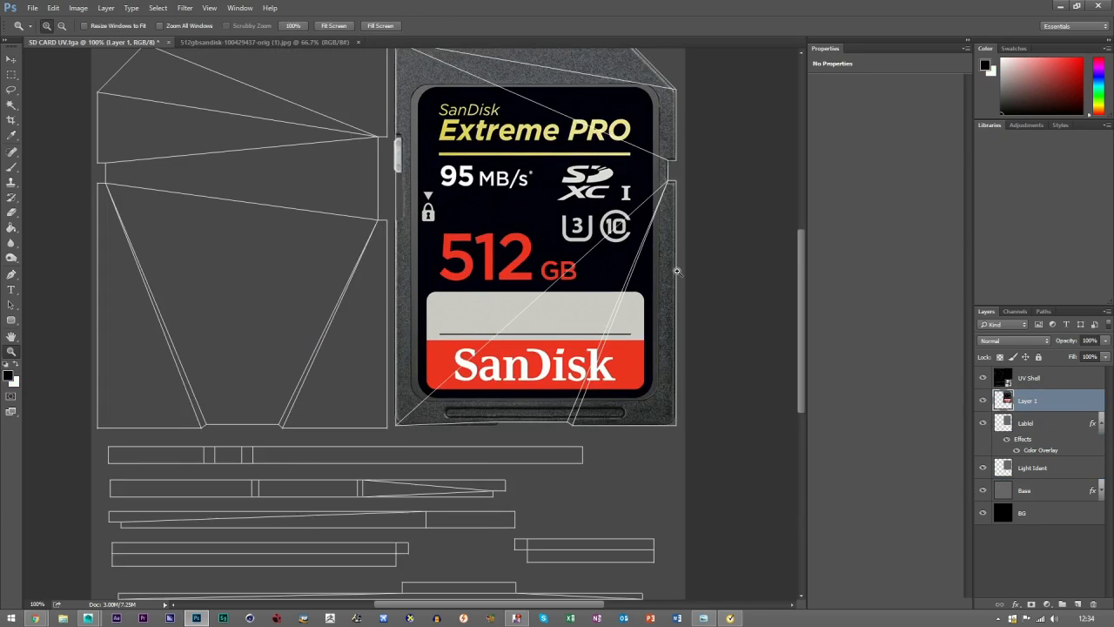
left_click(646, 161)
scroll(98, 147, "up", 3)
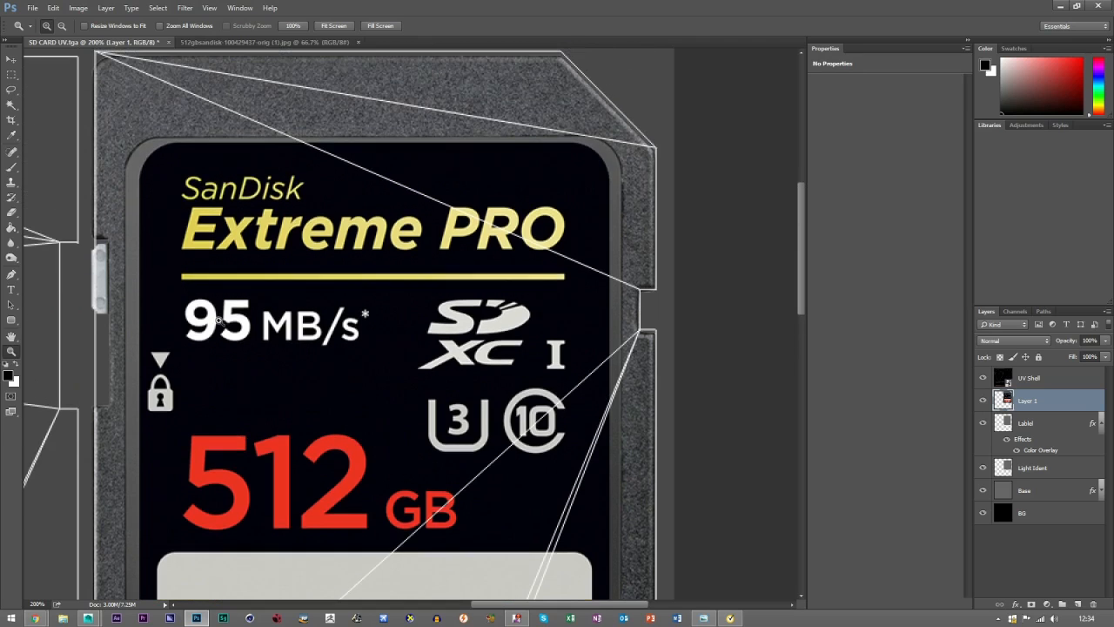
left_click(11, 58)
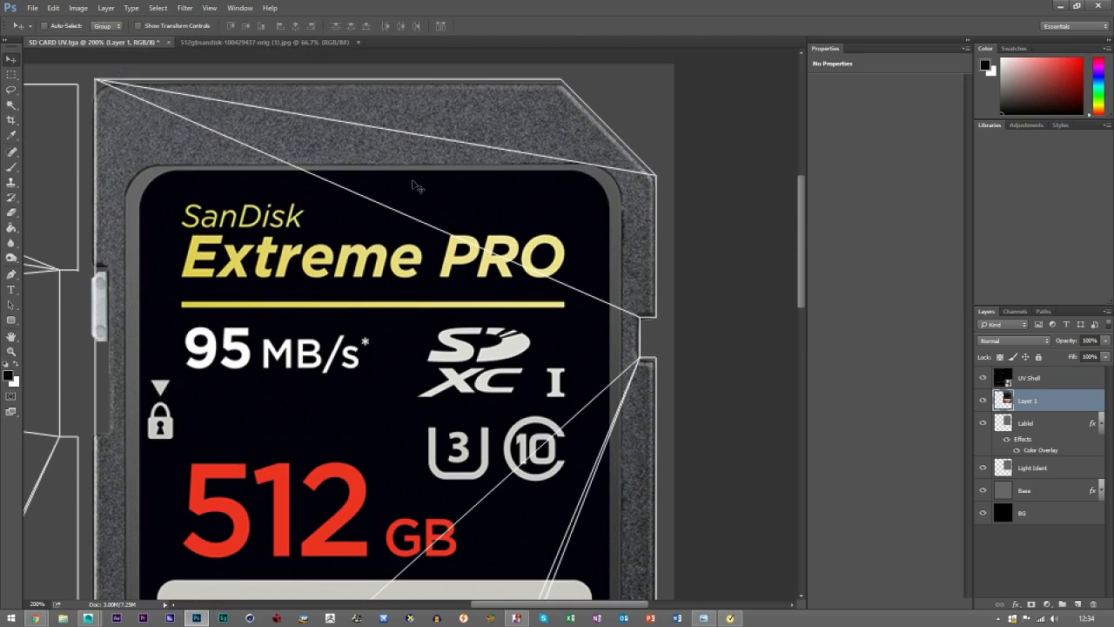
left_click(983, 401)
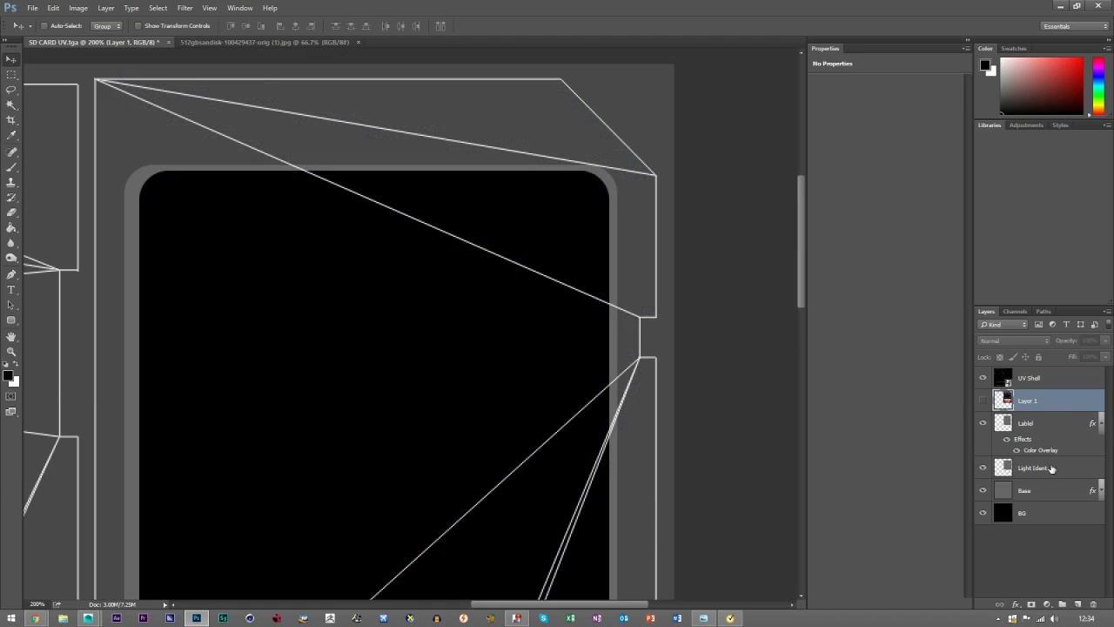
Make Base the active layer, toggling its visibility to check what it covers.
left_click(1052, 468)
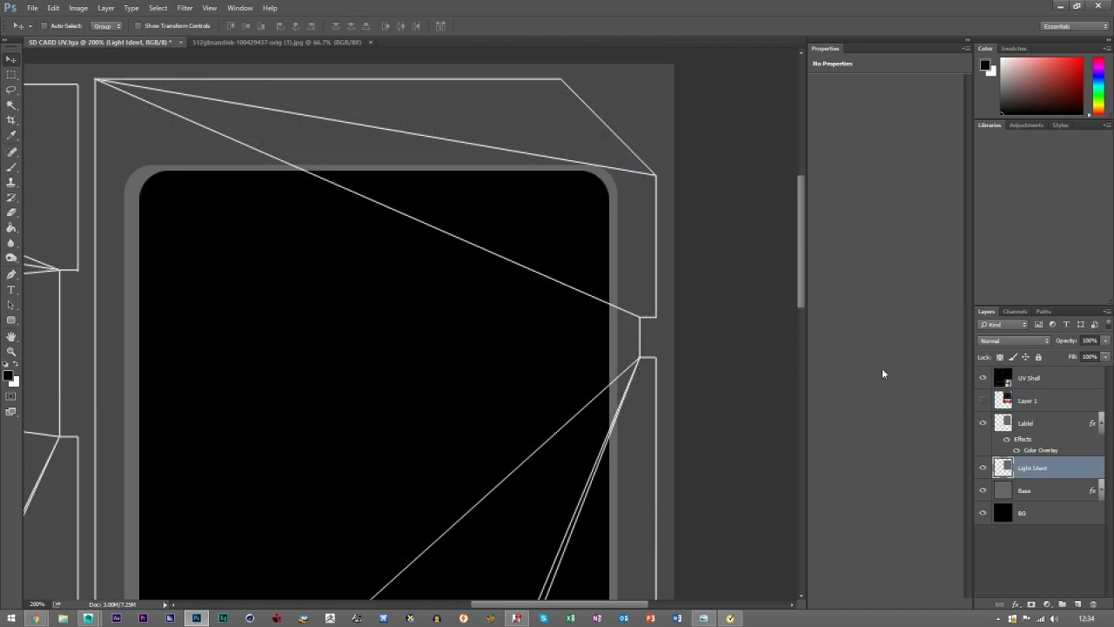
left_click(1027, 493)
left_click(983, 490)
left_click(982, 490)
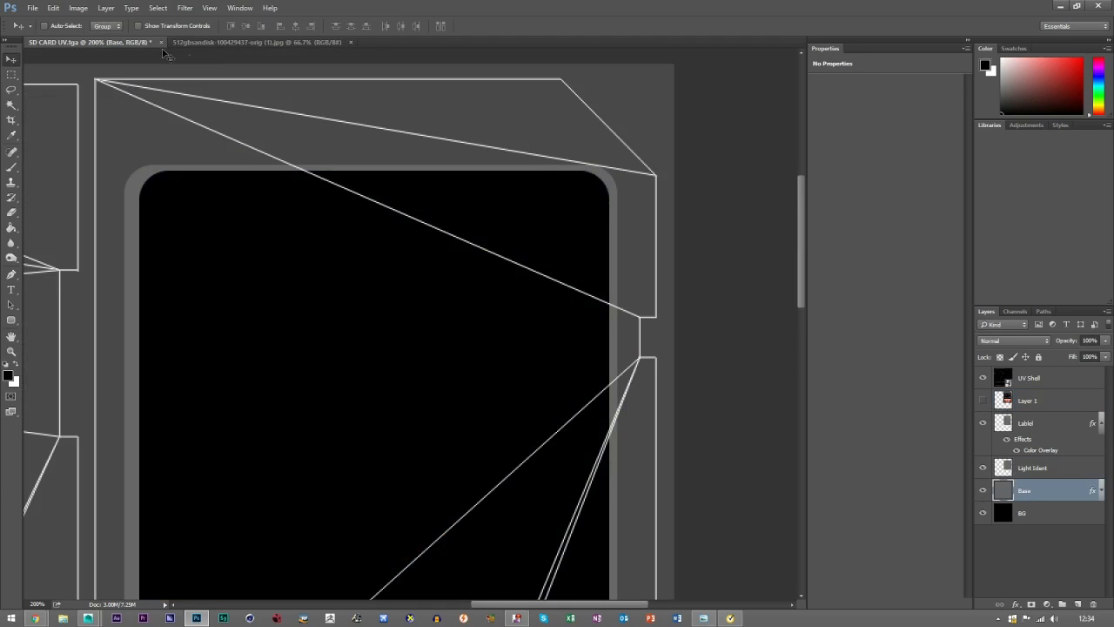
left_click(185, 8)
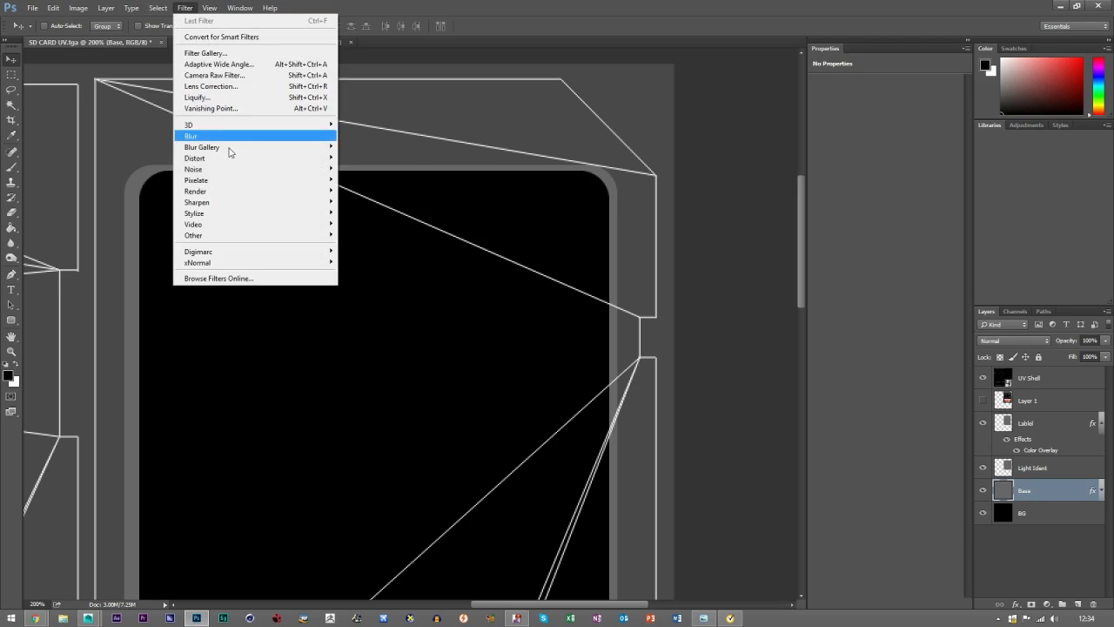
mouse_move(232, 169)
left_click(366, 168)
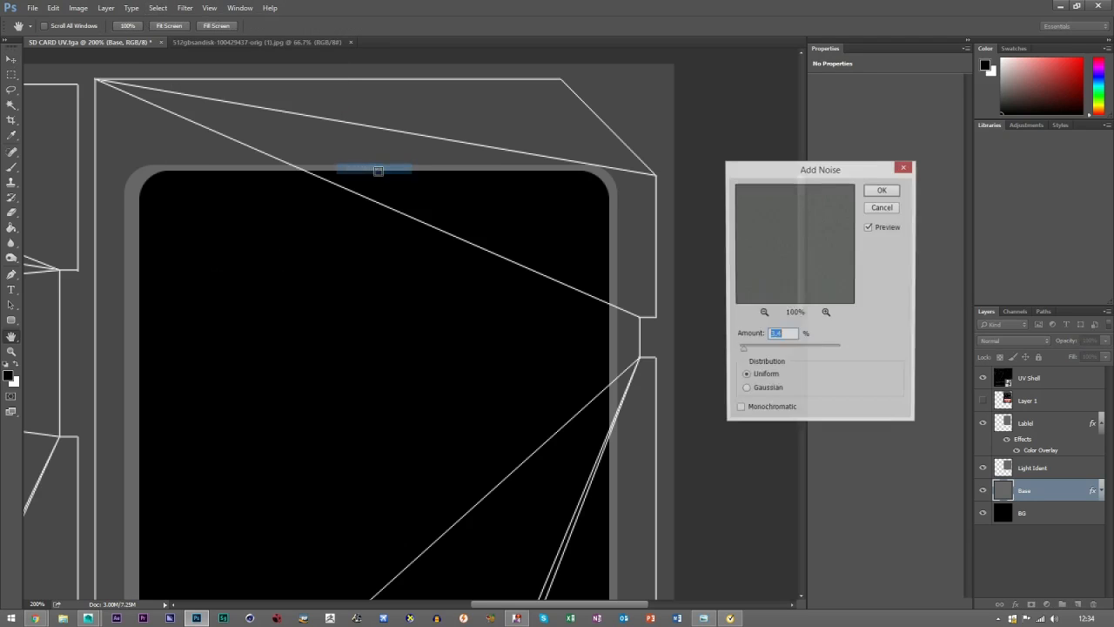
left_click_drag(745, 356, 778, 353)
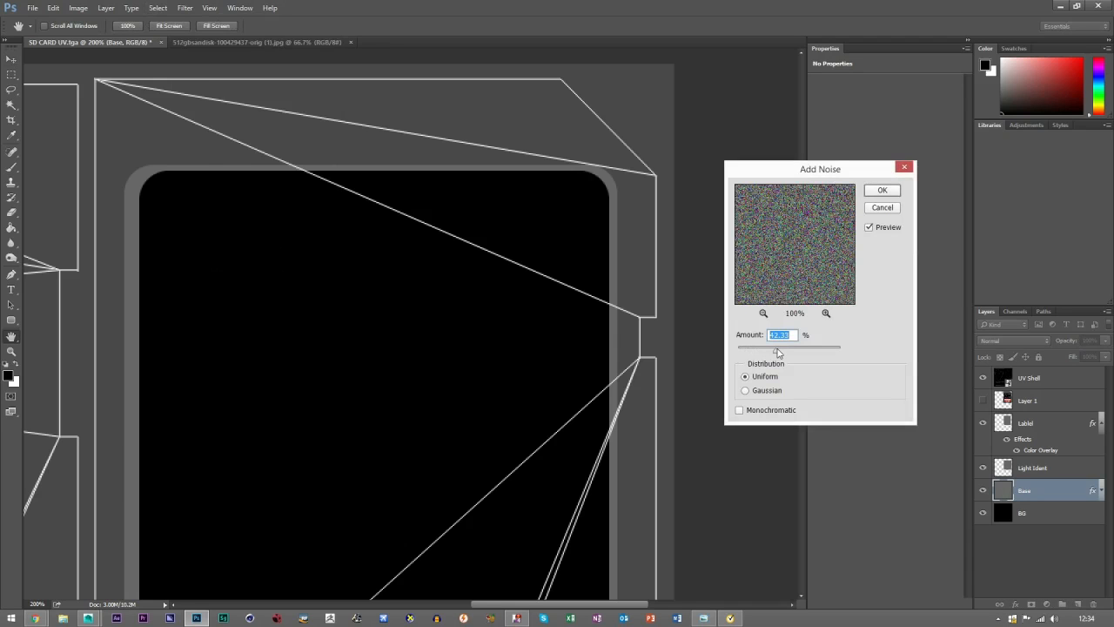
mouse_move(778, 353)
left_mouse_down()
mouse_move(798, 353)
mouse_move(773, 352)
left_mouse_up()
left_click(874, 208)
Rasterize the Base layer's style and add uniform noise of about 10% to the layer.
right_click(1049, 491)
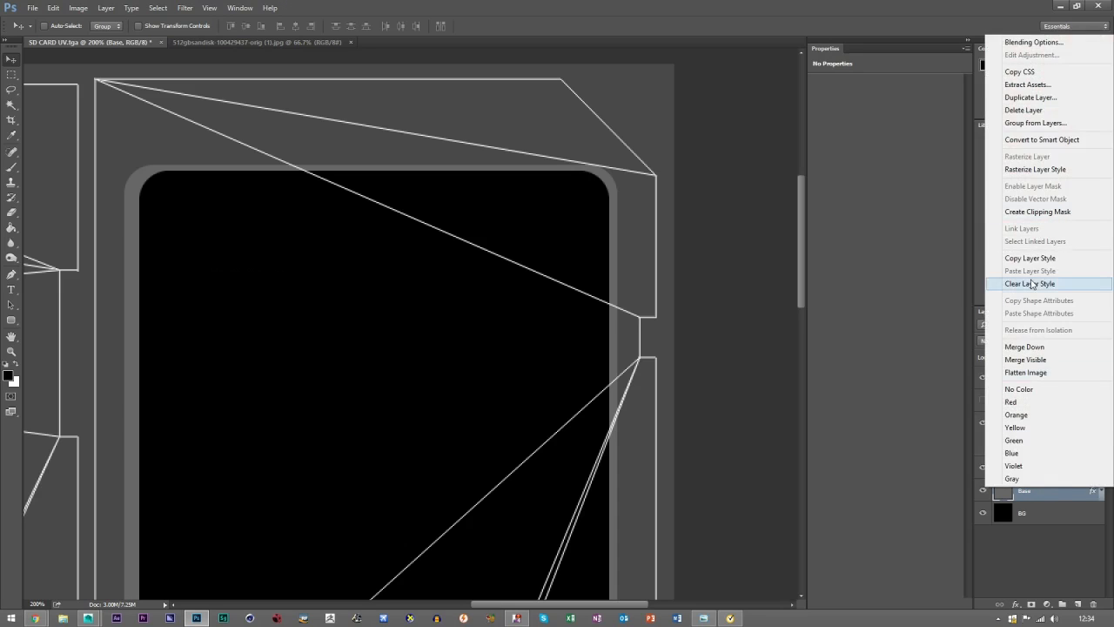
left_click(1035, 169)
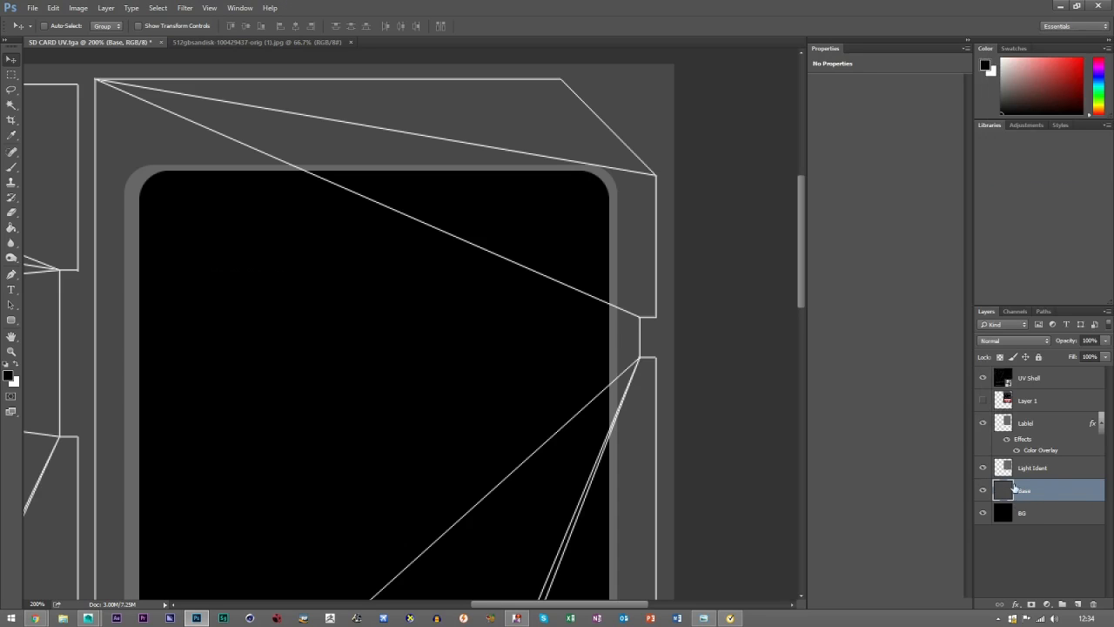
left_click(184, 7)
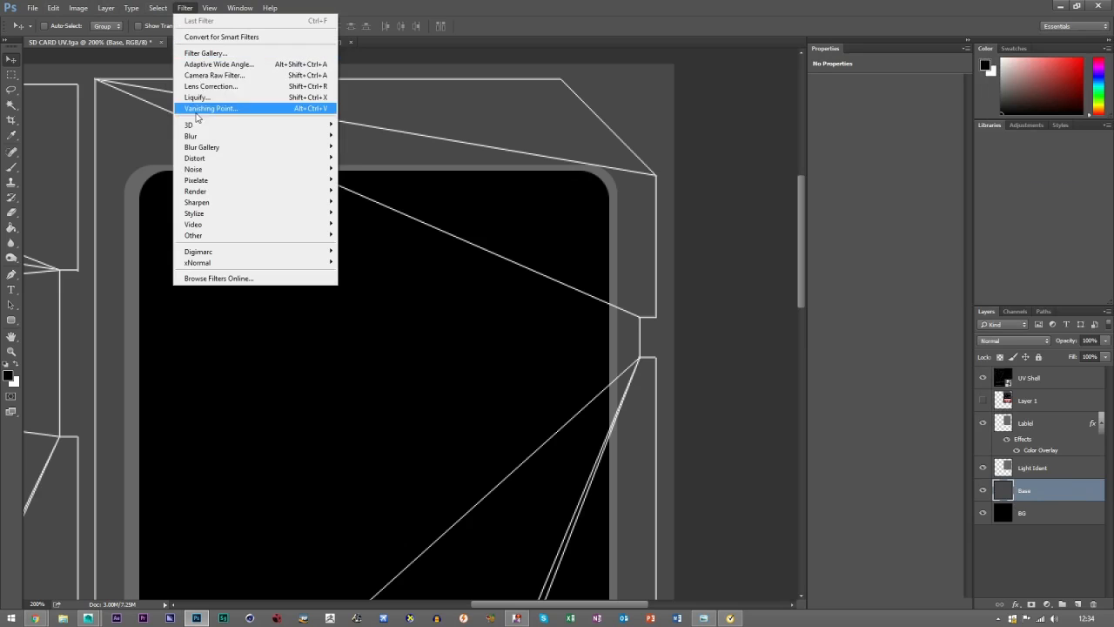
mouse_move(217, 169)
left_click(374, 168)
left_click_drag(744, 347, 749, 355)
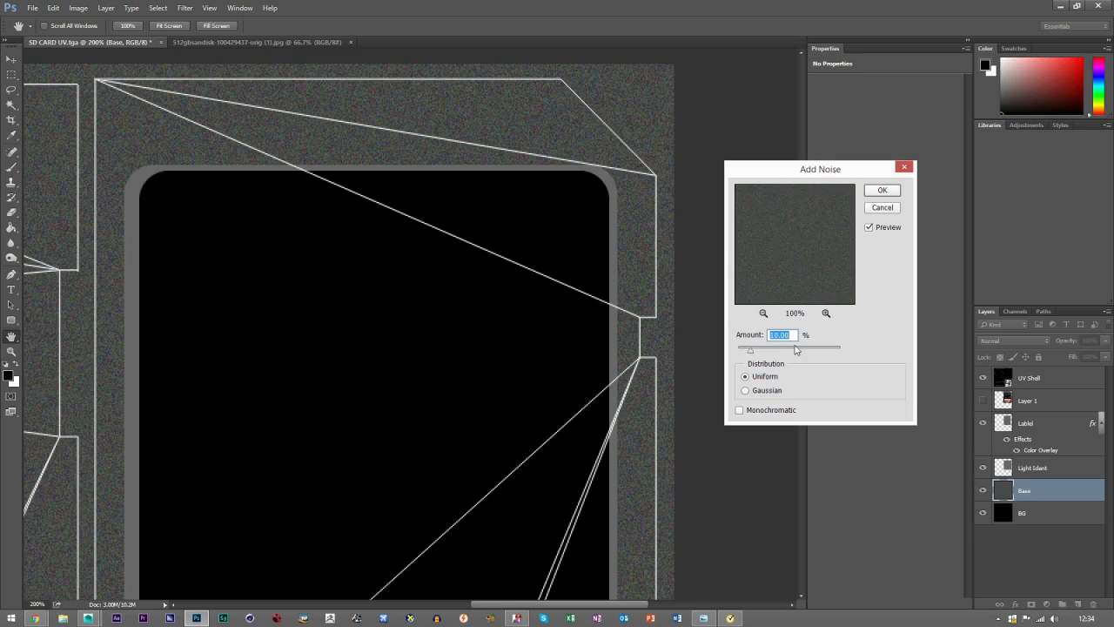
left_click_drag(754, 357, 756, 357)
left_click(882, 192)
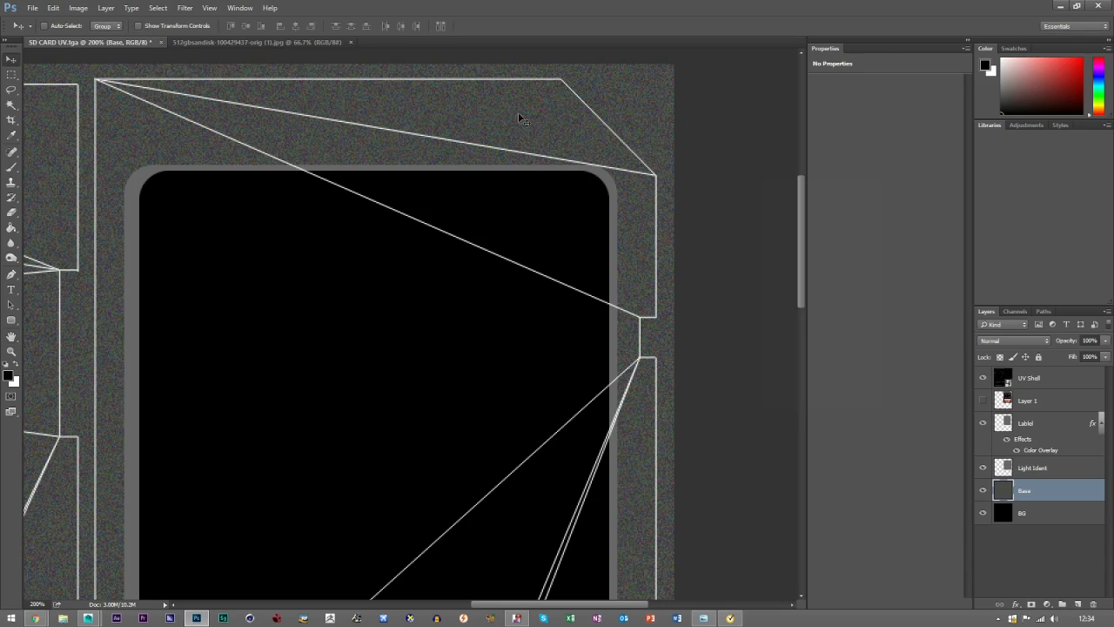
Convert the Base layer's noise to black and white, comparing it with the photo on Layer 1.
left_click(79, 8)
mouse_move(91, 39)
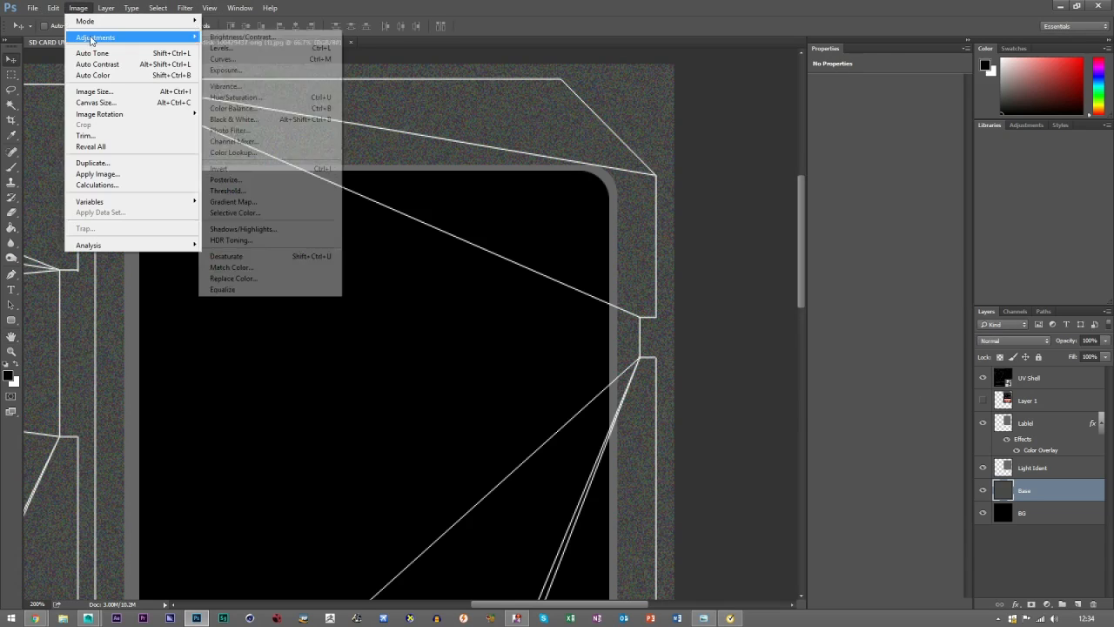
left_click(253, 121)
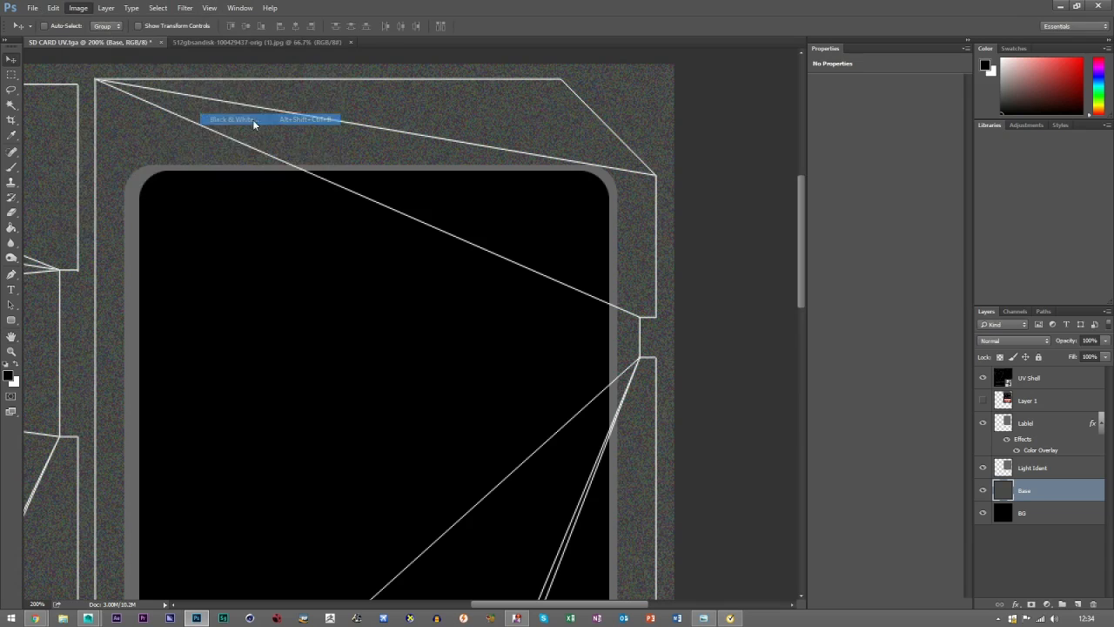
left_click(368, 116)
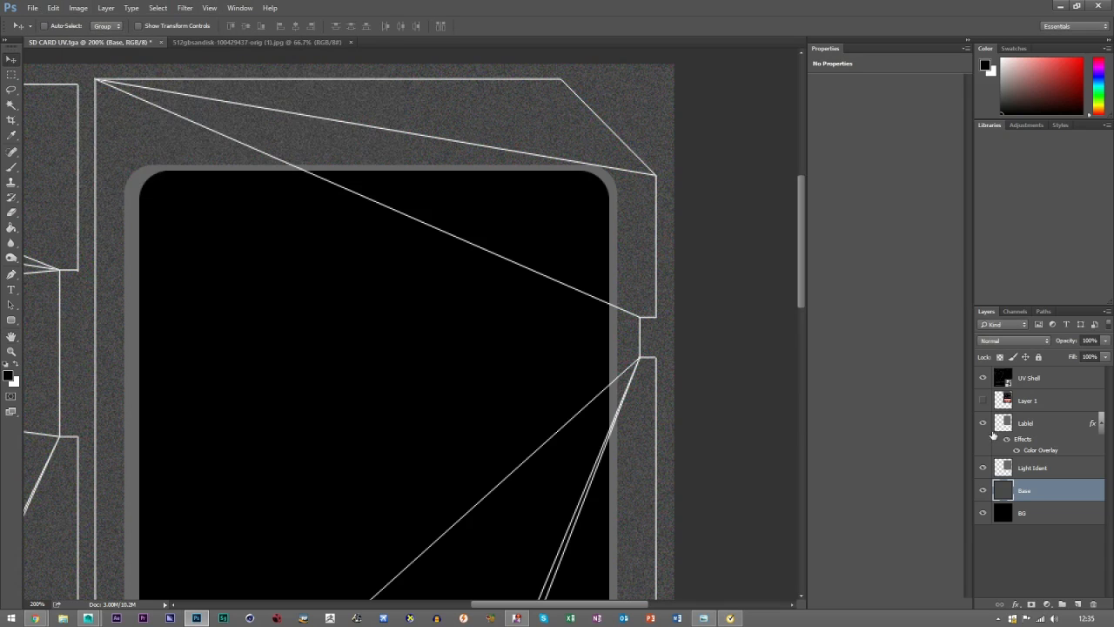
left_click(984, 401)
left_click(984, 401)
left_click(984, 401)
left_click(79, 8)
mouse_move(100, 38)
left_click(243, 62)
left_click_drag(755, 275, 754, 282)
left_click_drag(664, 373, 666, 376)
left_click_drag(755, 282, 736, 273)
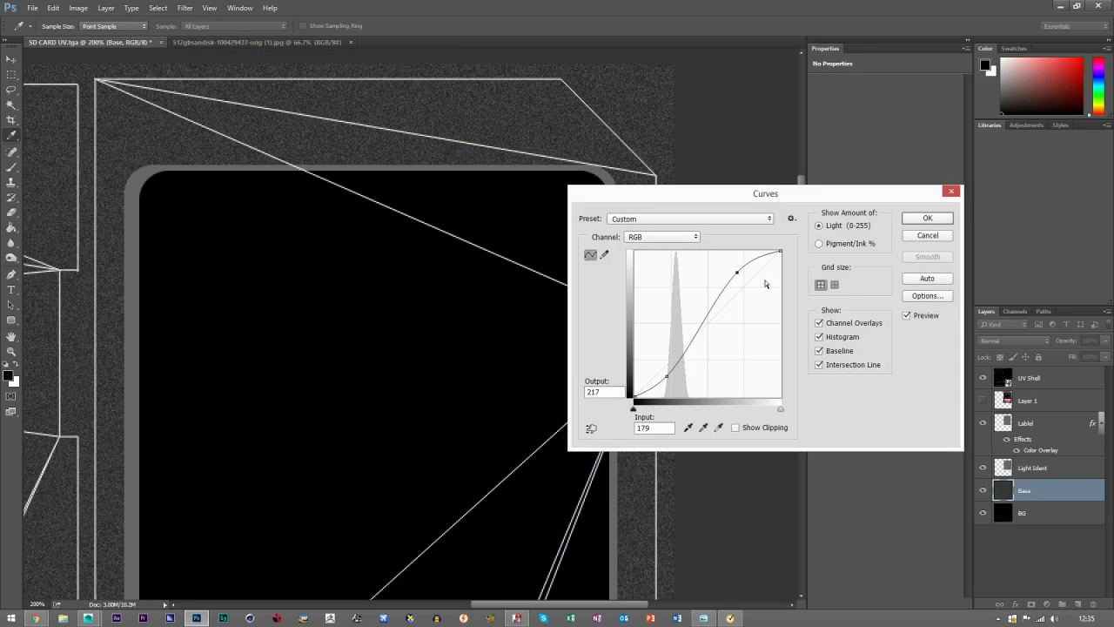
left_click(921, 237)
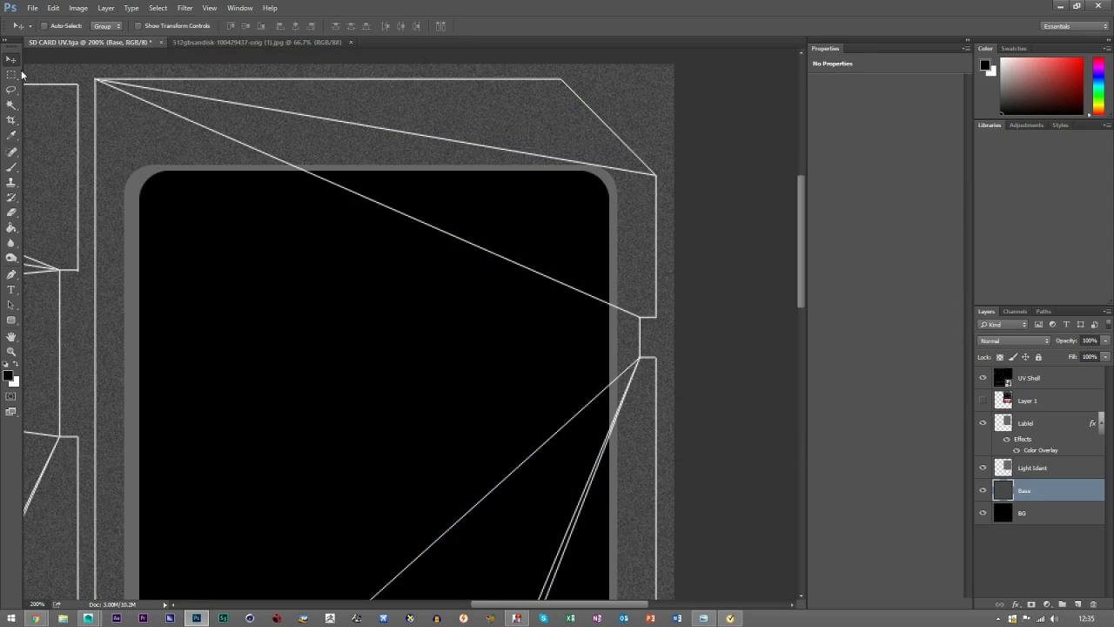
Place the sd-card-34041_960_720 PNG from the desktop into the texture as an embedded image.
scroll(552, 251, "down", 5)
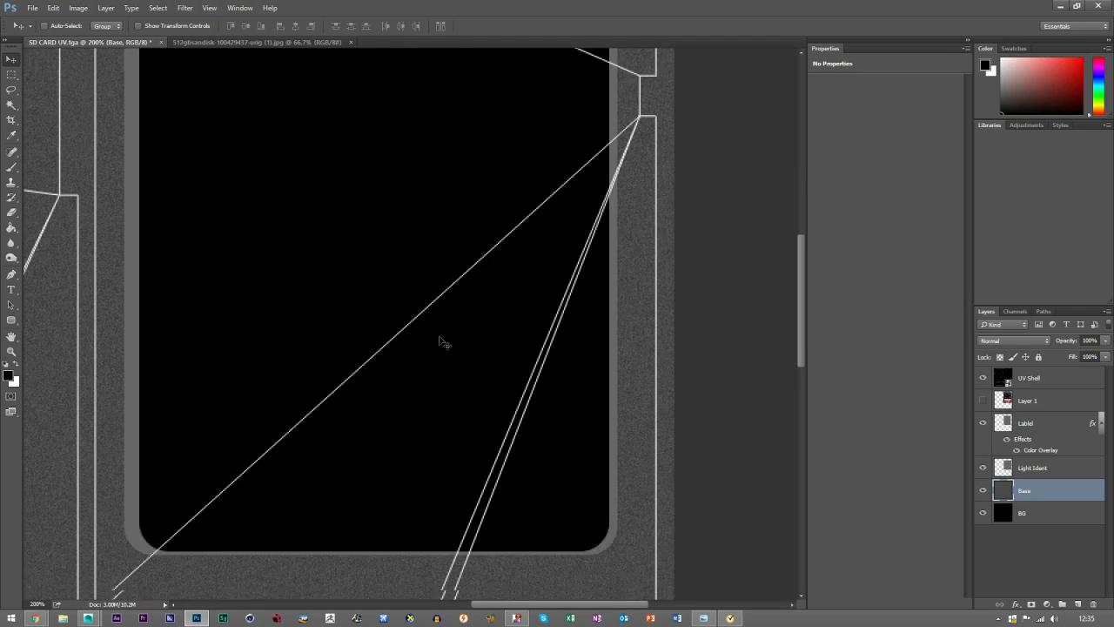
scroll(442, 342, "down", 1)
left_click(11, 337)
left_click_drag(358, 265, 784, 444)
left_click_drag(172, 90, 355, 237)
left_click(11, 58)
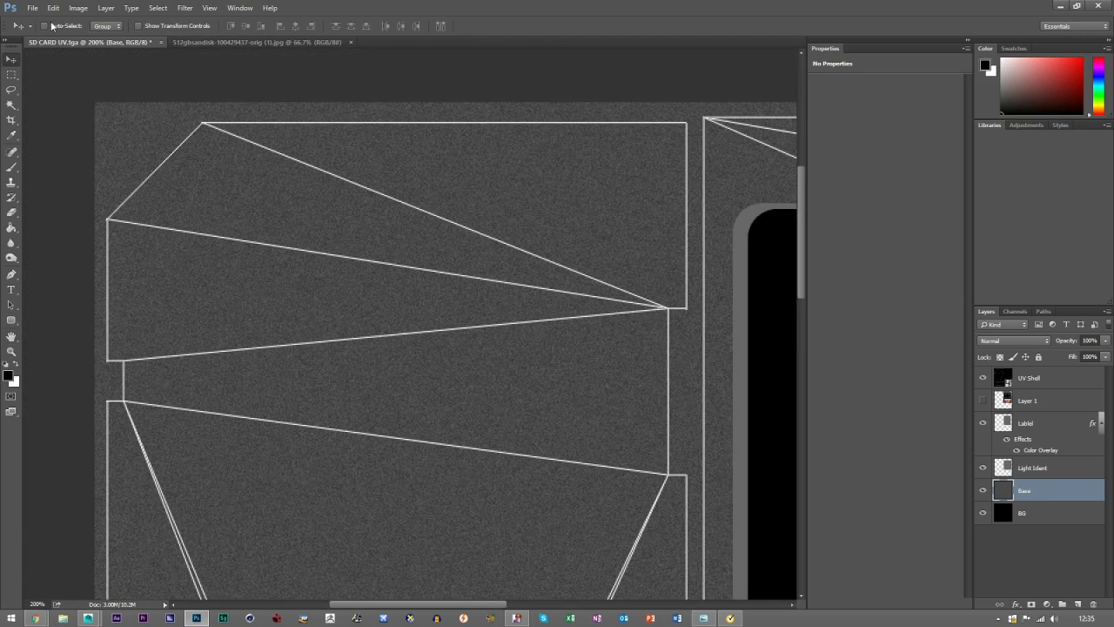
left_click(33, 7)
left_click(74, 213)
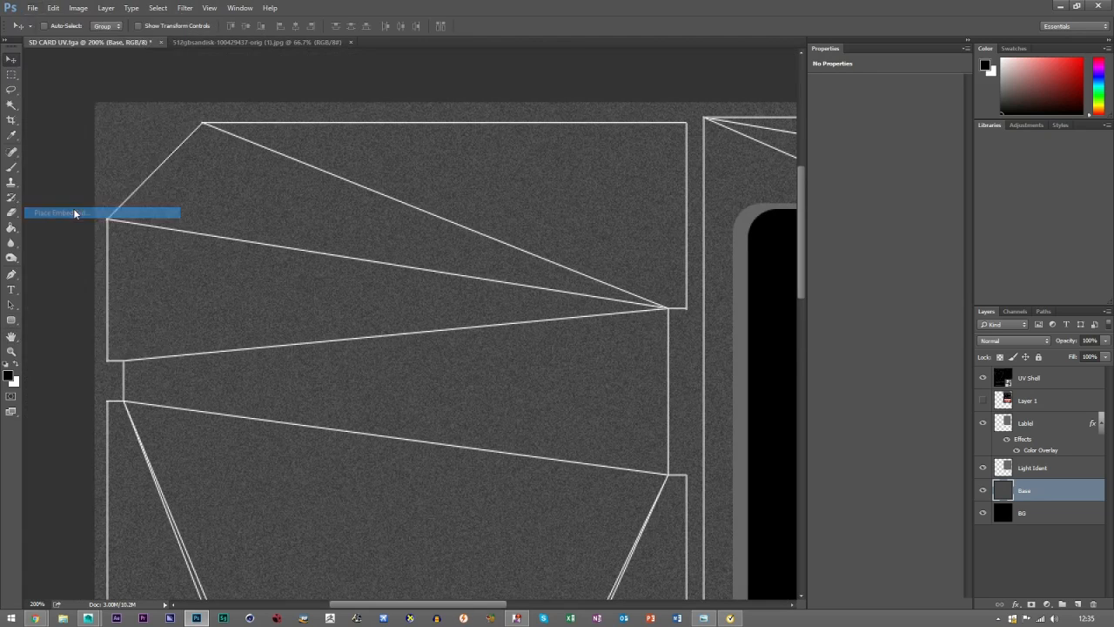
left_click_drag(556, 129, 546, 245)
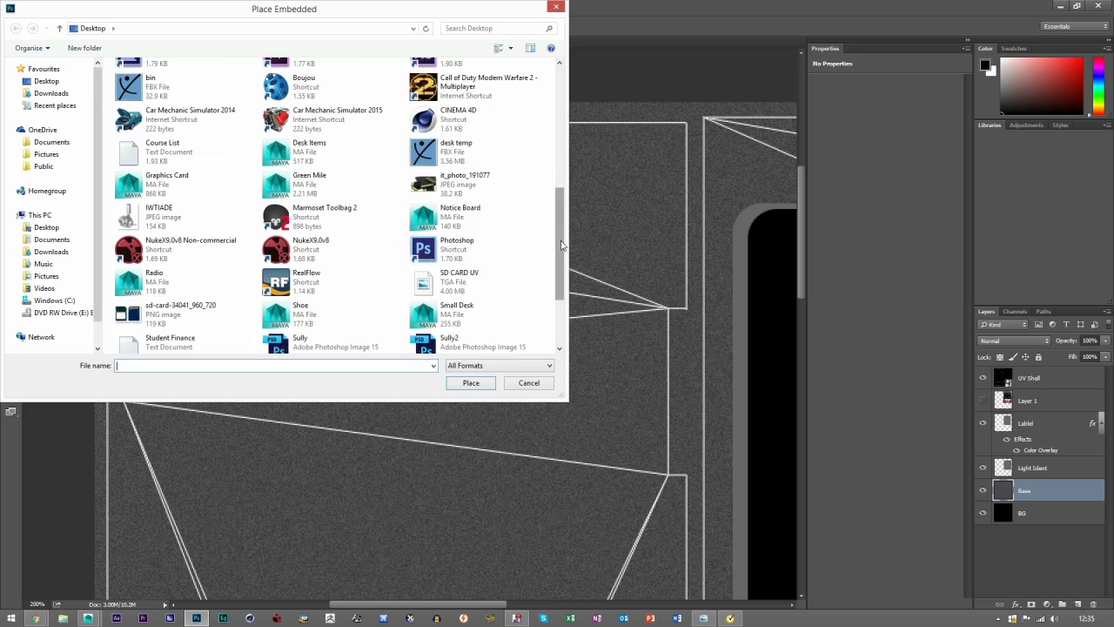
scroll(562, 246, "down", 3)
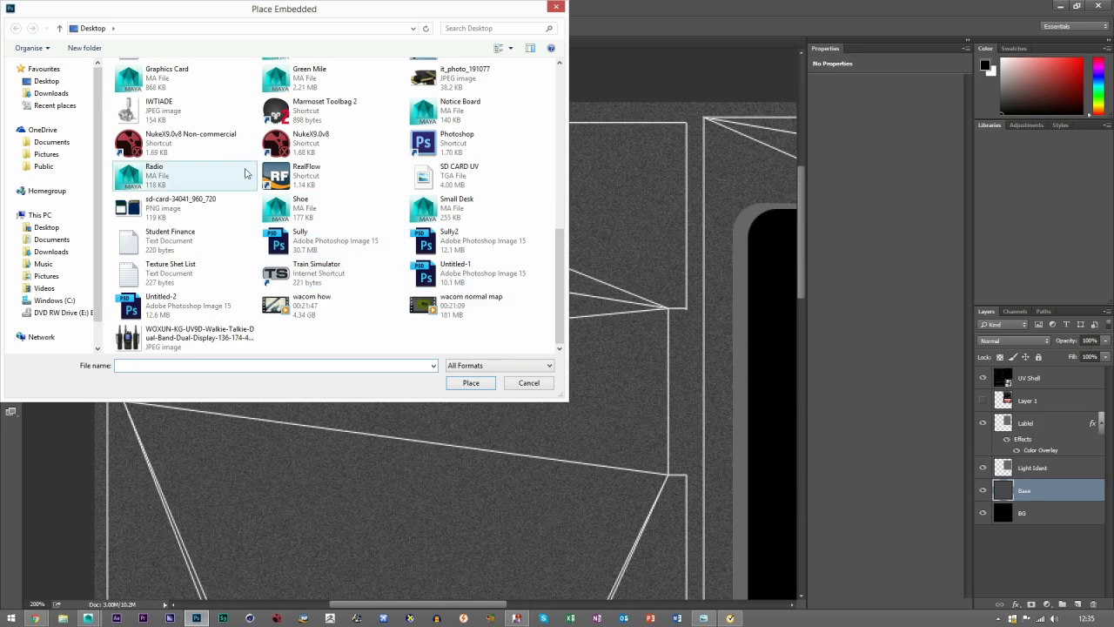
left_click_drag(561, 307, 578, 266)
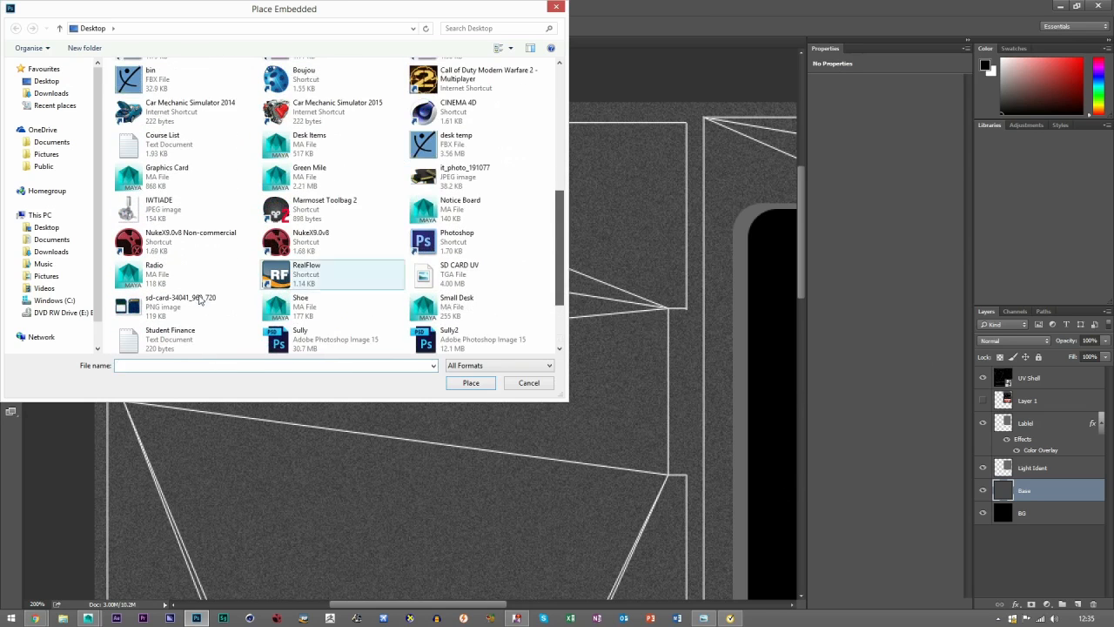
double_click(174, 307)
left_click(407, 25)
Move the placed SD card image over the UV shells and put its layer directly below UV Shell.
left_click(11, 351)
left_click(335, 25)
left_click(12, 59)
left_click_drag(409, 175, 502, 279)
left_click_drag(1019, 488, 1014, 393)
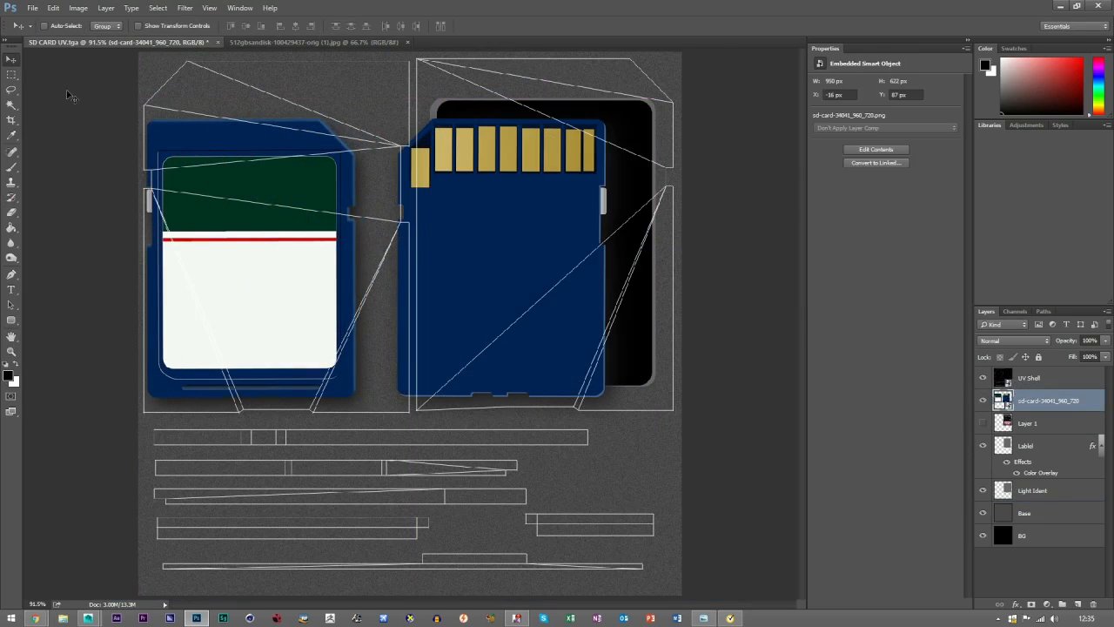
Rasterize the sd-card-34041_960_720 layer and delete the card front with the label, leaving the card back with the gold contacts.
left_click(11, 74)
left_click_drag(107, 83, 375, 450)
key("Delete")
left_click(559, 235)
right_click(1039, 412)
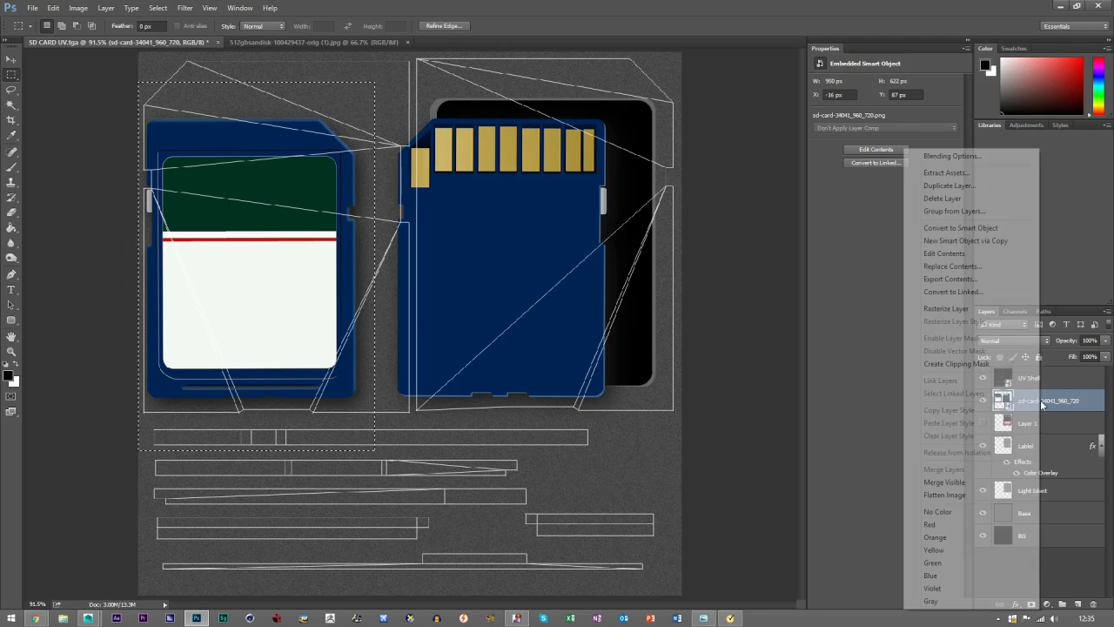
left_click(949, 308)
key("Delete")
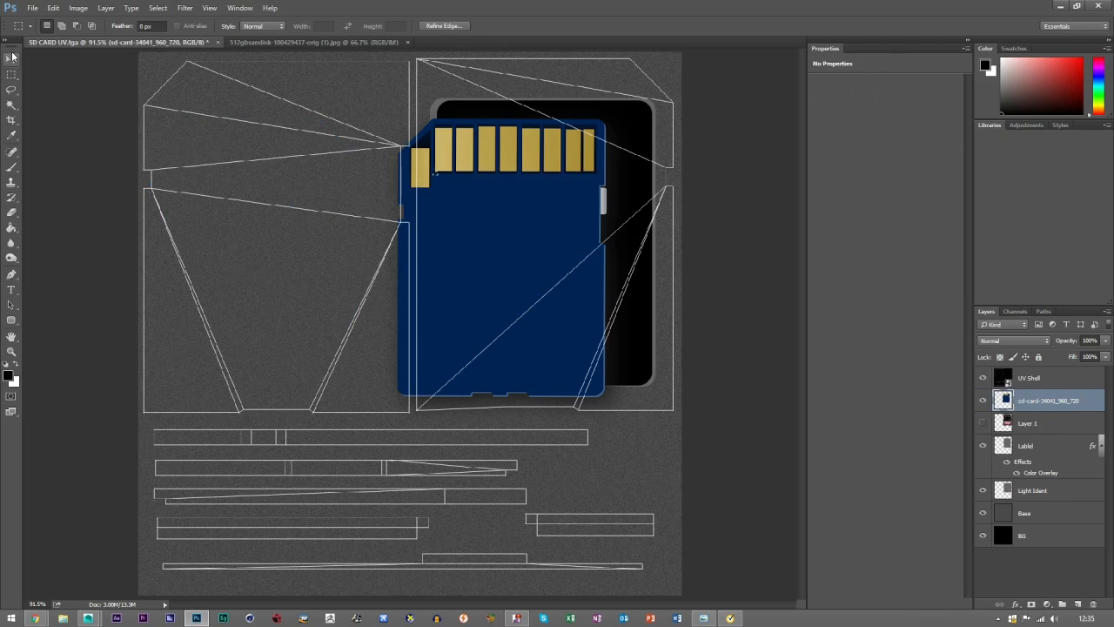
Try positioning the card back over the left UV shell, and move it across to the right shell.
left_click(11, 58)
left_click_drag(478, 217, 280, 159)
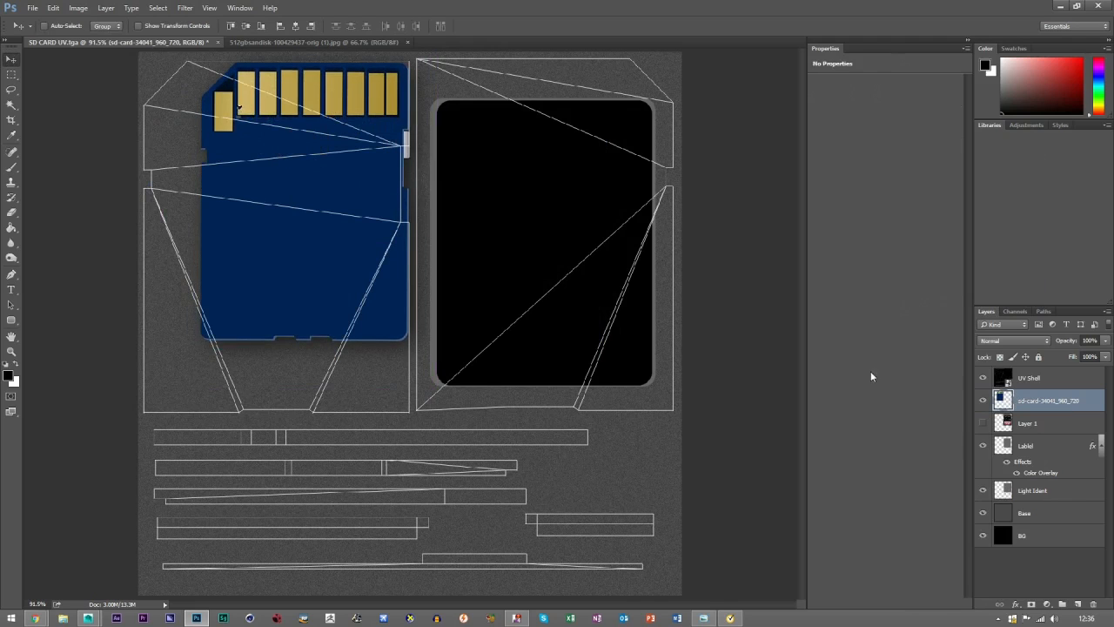
key("Up")
key("Up")
key("ctrl+t")
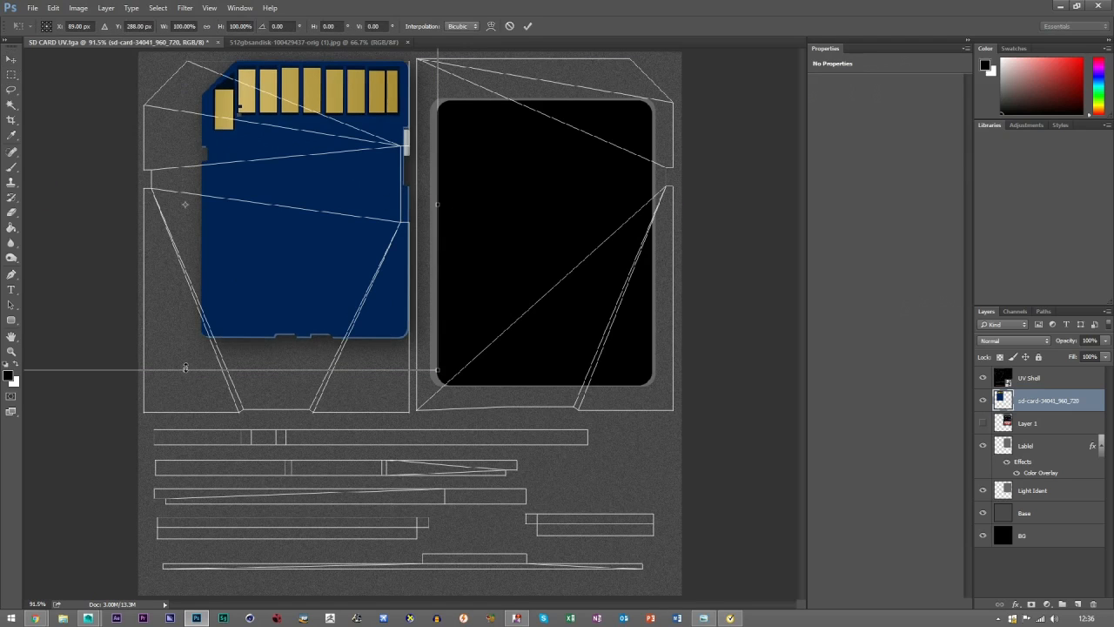
left_click(528, 27)
left_click_drag(239, 249, 527, 318)
left_click(12, 75)
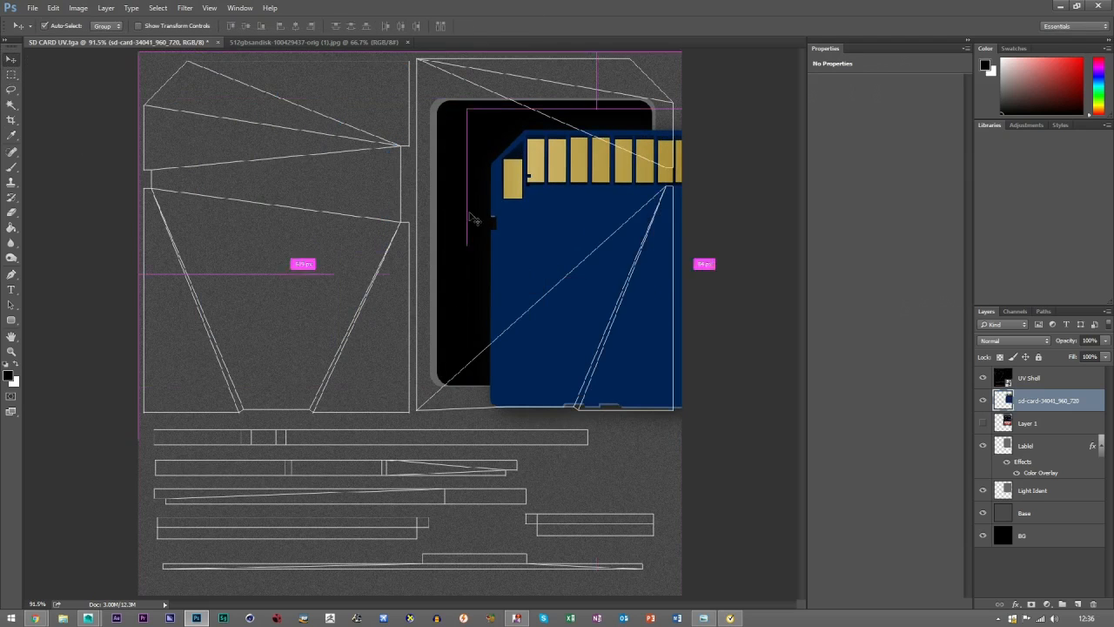
Move the card back onto the left UV shell and scale it to about 127% to match the shell's outline.
key("ctrl+t")
left_click_drag(596, 174, 313, 100)
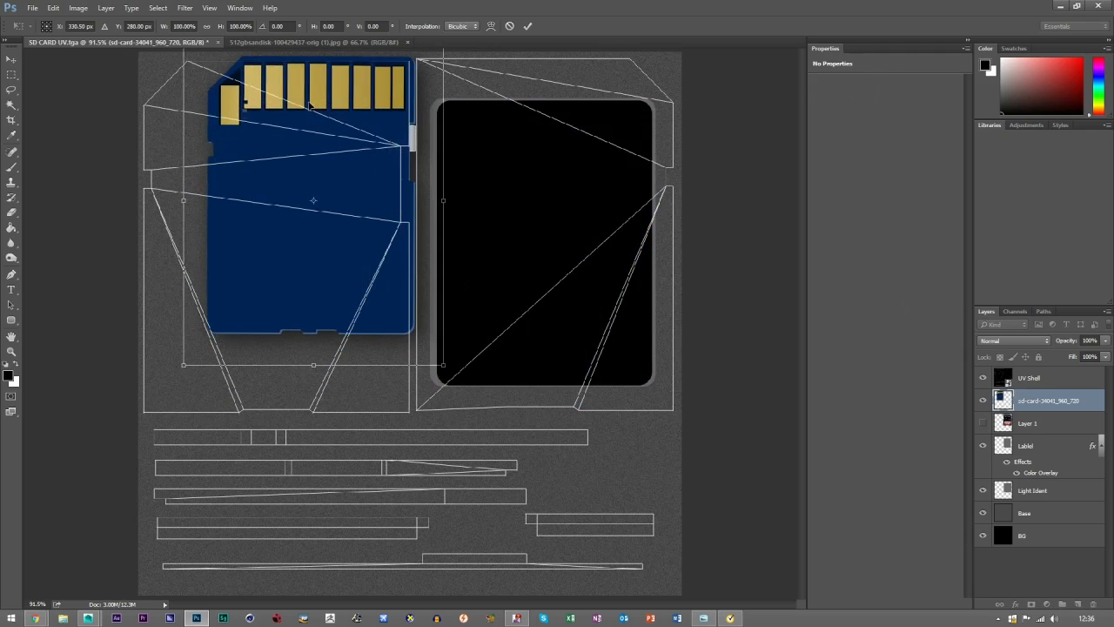
left_click_drag(184, 365, 104, 444, "shift")
left_click_drag(184, 375, 186, 373)
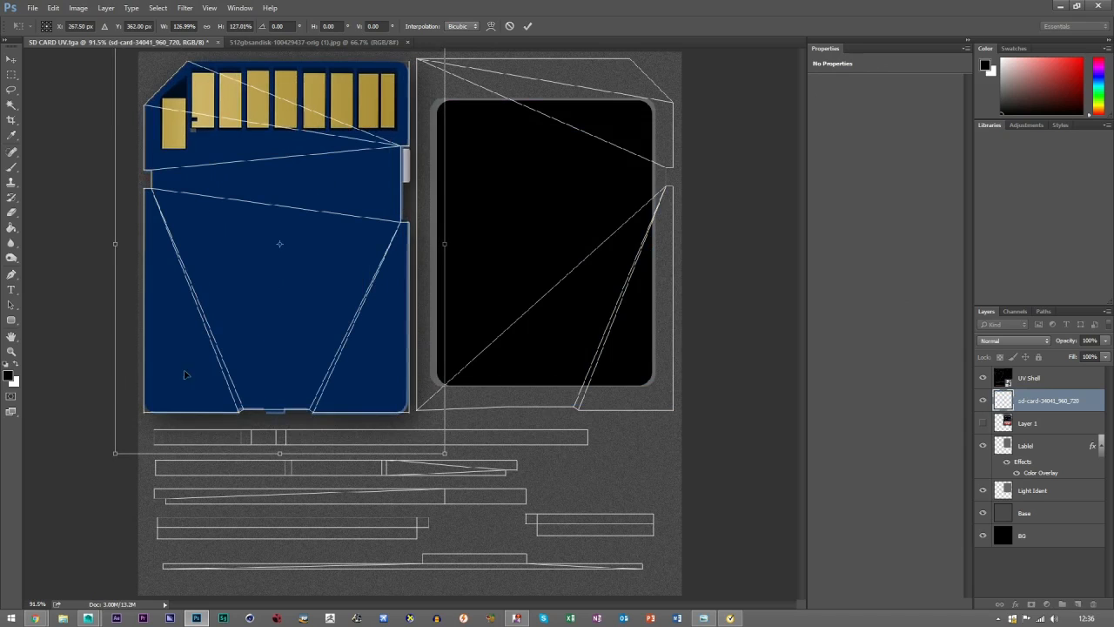
left_click(528, 25)
Make a rectangular selection around the first contact of the upper row and add a new layer for it.
key("z")
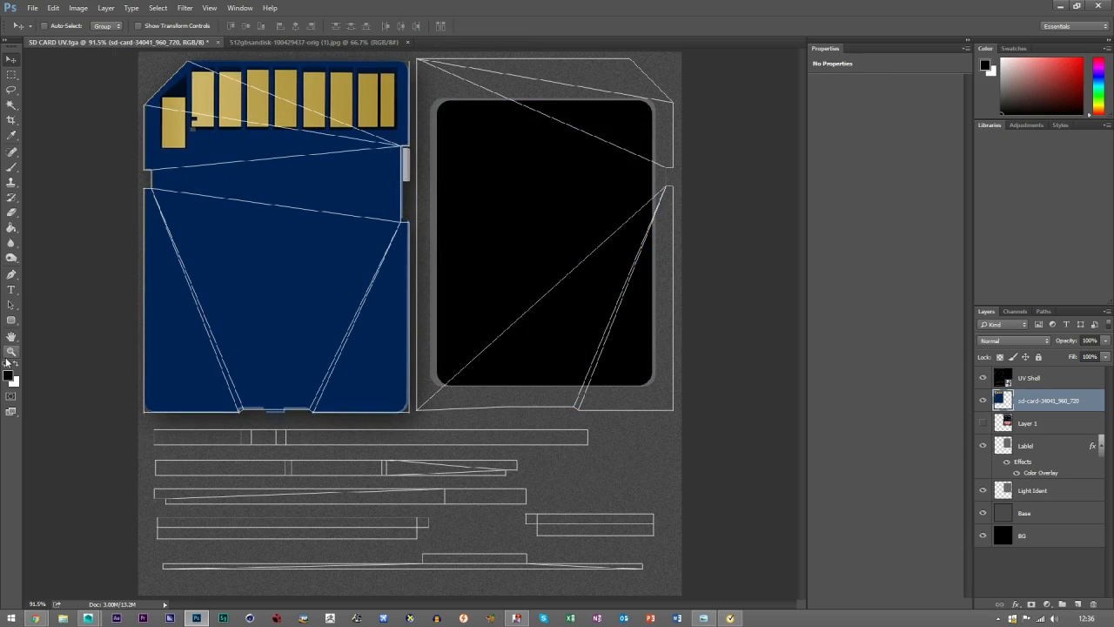
left_click(356, 147)
left_click(356, 146)
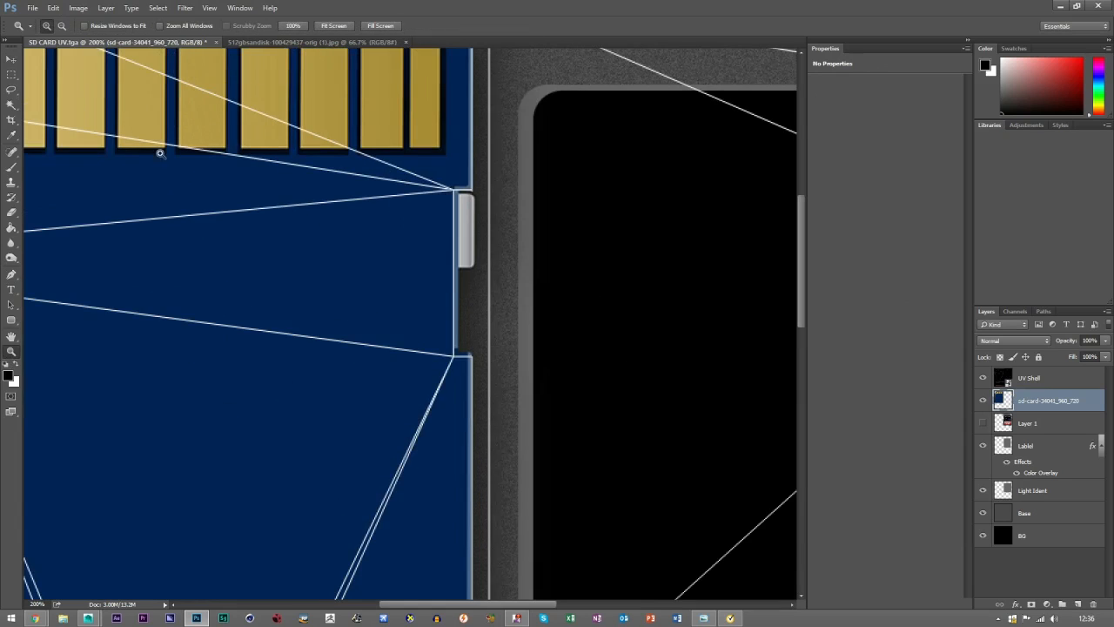
left_click(10, 338)
left_click_drag(304, 226, 537, 376)
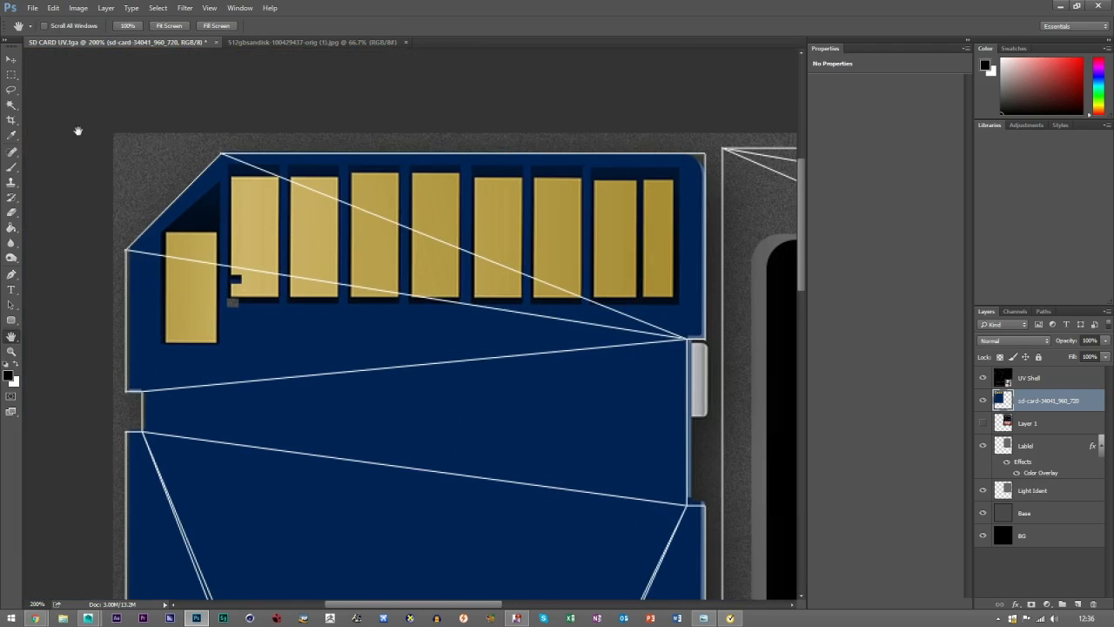
left_click(9, 78)
left_click_drag(230, 177, 278, 297)
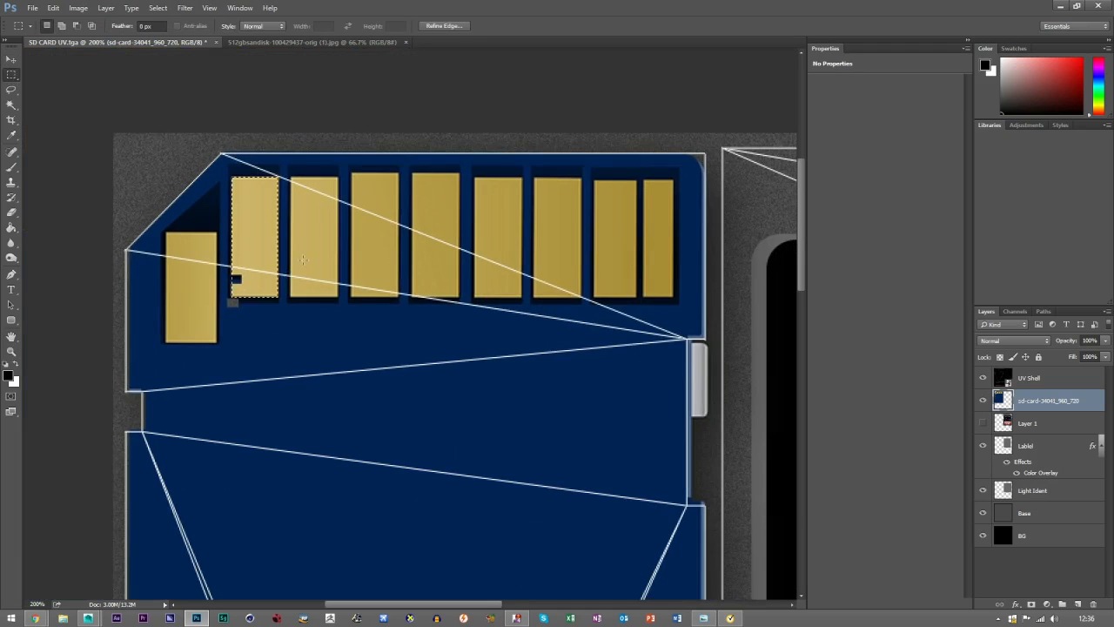
left_click(1079, 603)
Fill the selected contact with a gold foreground color sampled from the contacts, and deselect it.
left_click(8, 375)
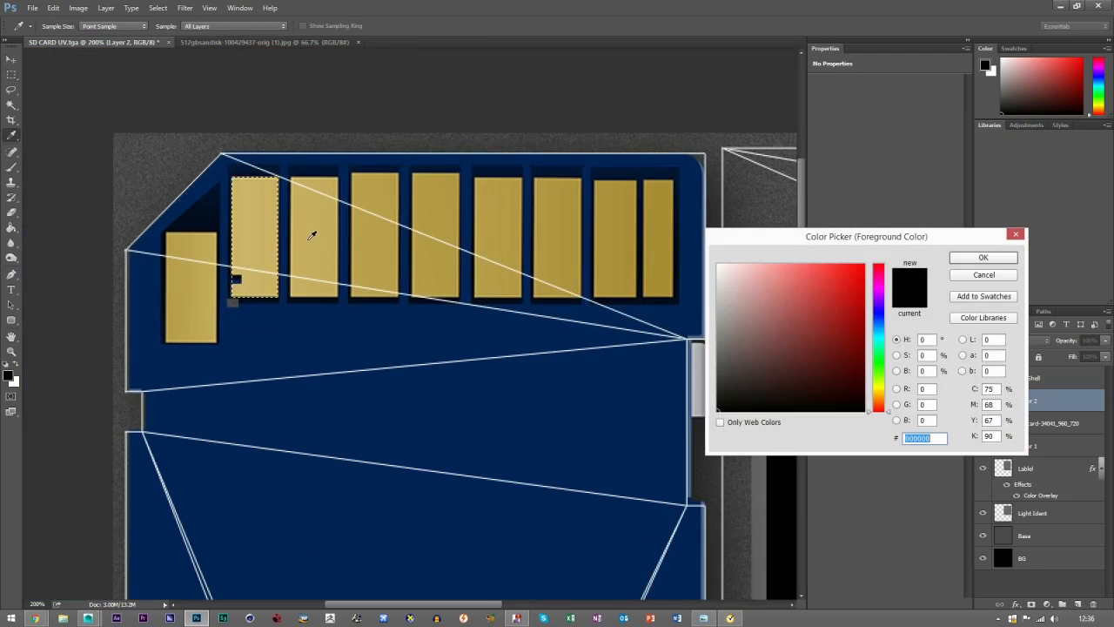
left_click(515, 218)
left_click(971, 263)
left_click(11, 227)
left_click(241, 212)
key("ctrl+d")
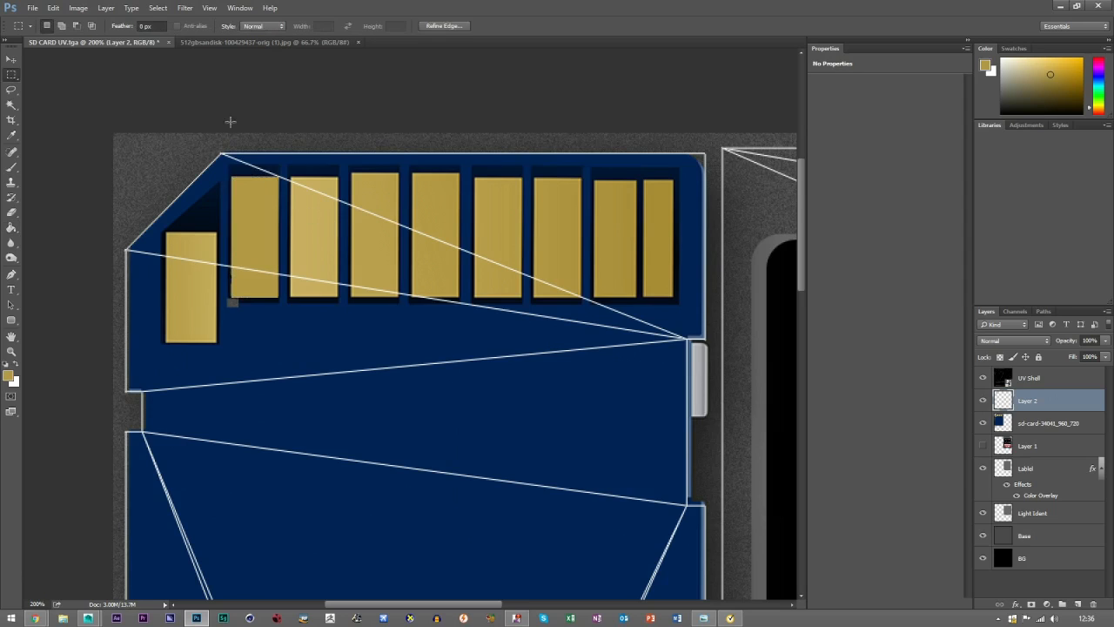
Duplicate the gold contact layer twice and move the copies over the second and fifth contacts of the upper row.
left_click(11, 59)
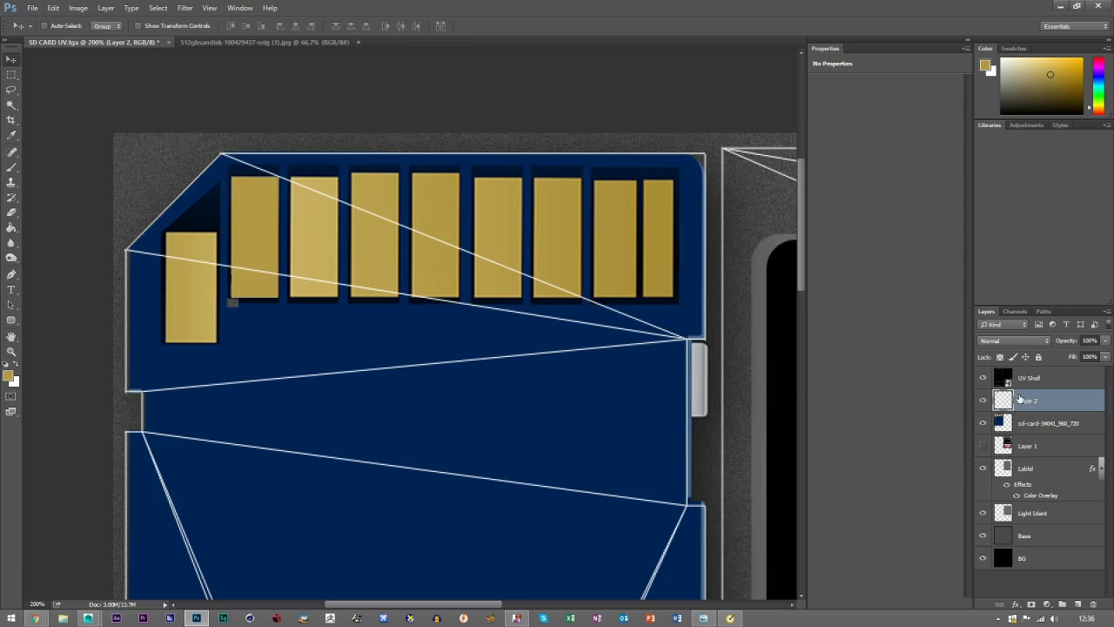
key("ctrl+j")
key("Right")
key("ctrl+j")
key("shift+Right")
key("shift+Right")
key("shift+Right")
key("shift+Right")
key("shift+Right")
key("shift+Right")
key("shift+Right")
key("shift+Right")
key("shift+Right")
key("shift+Right")
key("shift+Right")
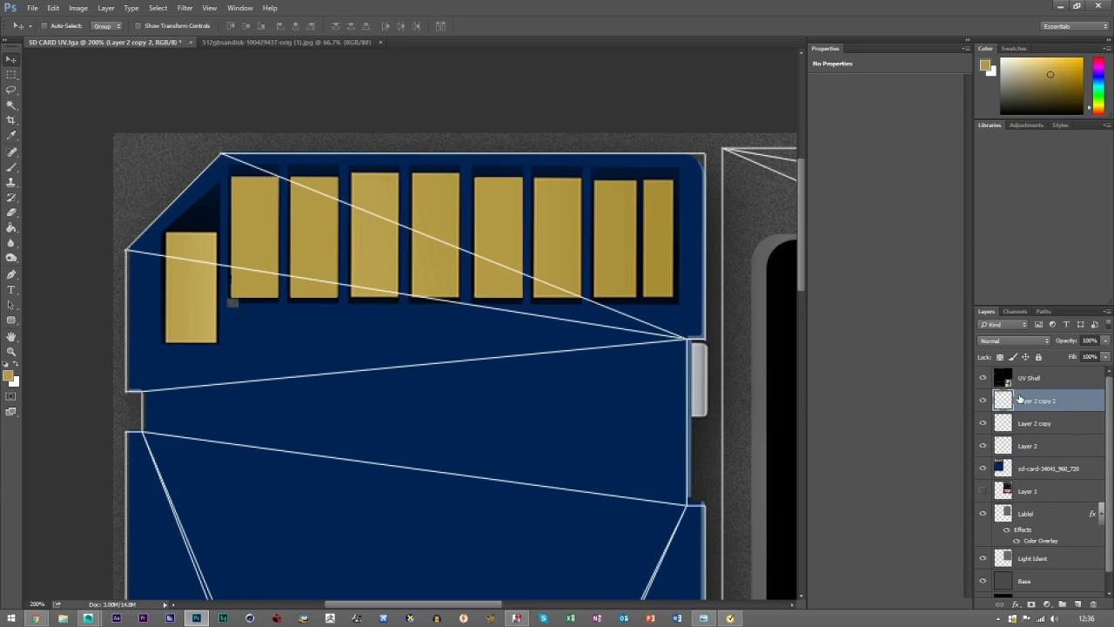
Duplicate the fifth gold contact and move the copy over the sixth contact of the upper row.
key("ctrl+j")
key("shift+Right")
key("shift+Right")
key("shift+Right")
key("shift+Right")
key("Right")
Duplicate the sixth gold contact and shift the copy back to roughly over the fourth contact.
key("ctrl+j")
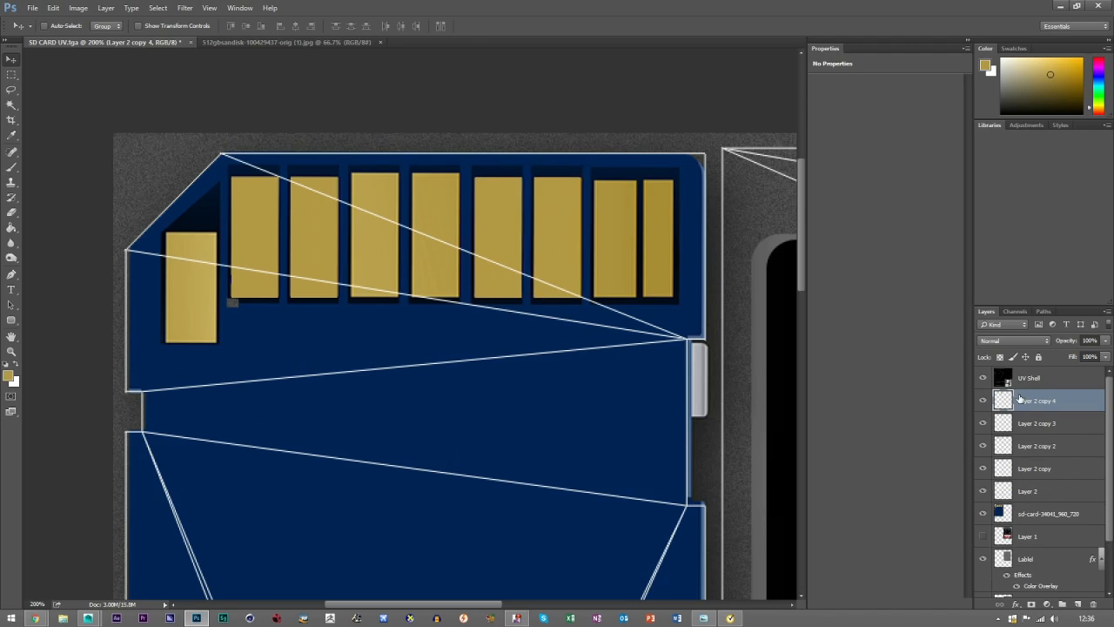
key("shift+Left")
key("shift+Left")
key("shift+Left")
key("shift+Left")
key("shift+Left")
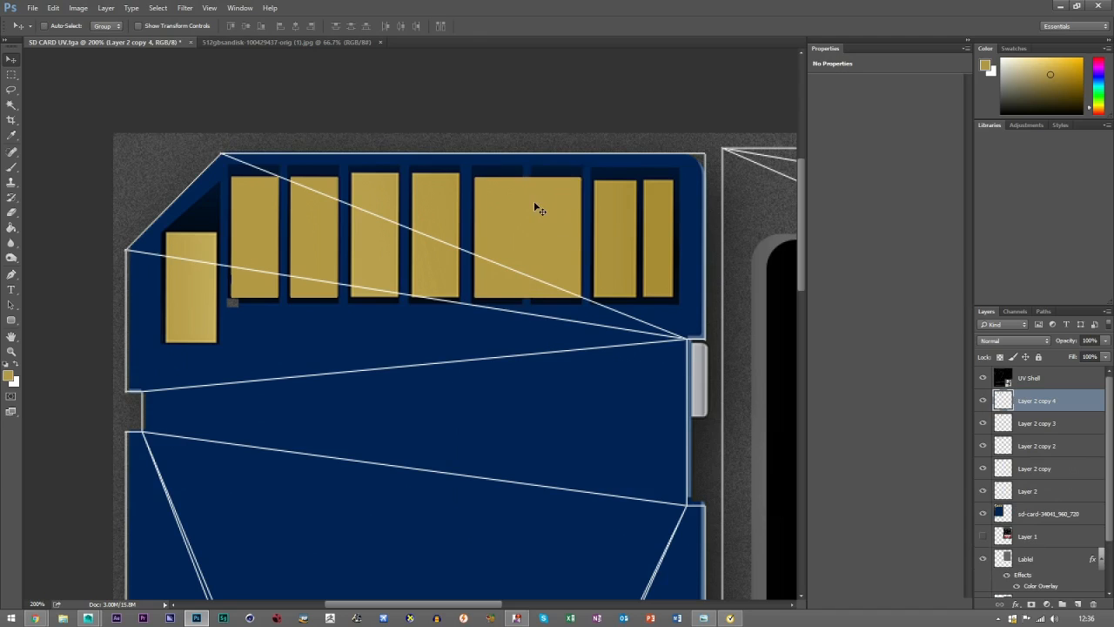
key("shift+Left")
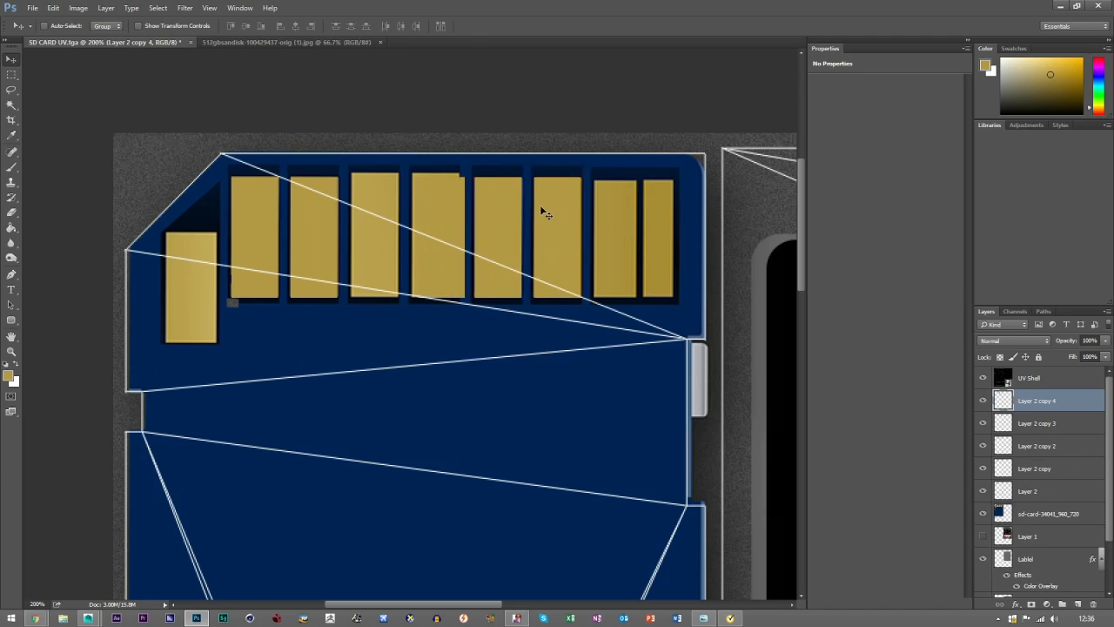
Lower the SD card reference layer's opacity to 40% and nudge the newest gold copy into alignment with the fourth contact.
left_click(1054, 513)
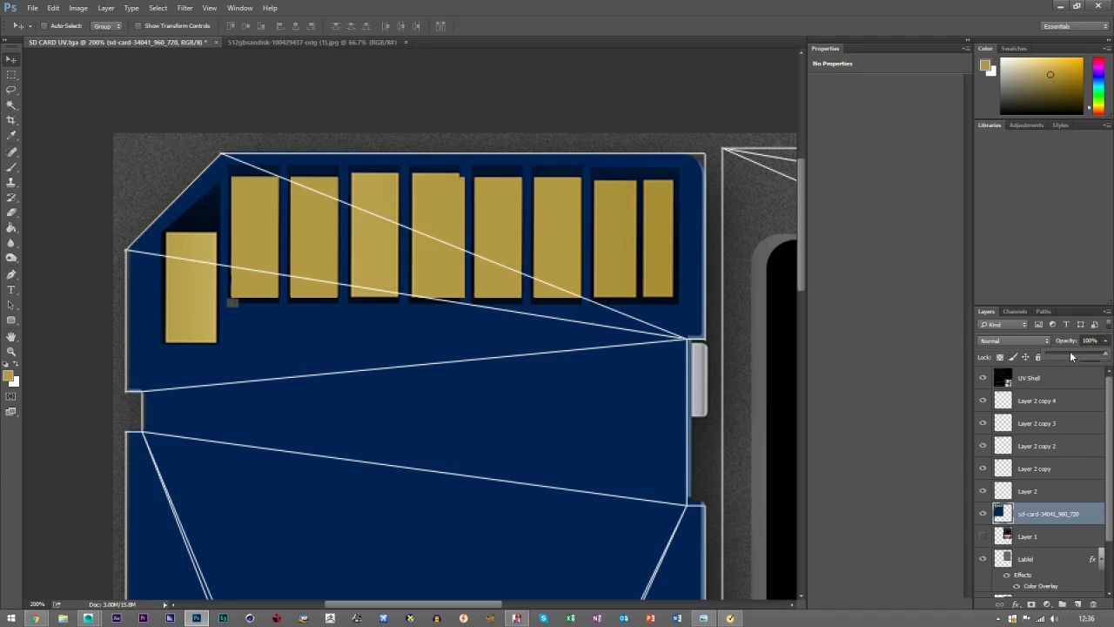
left_click(1070, 351)
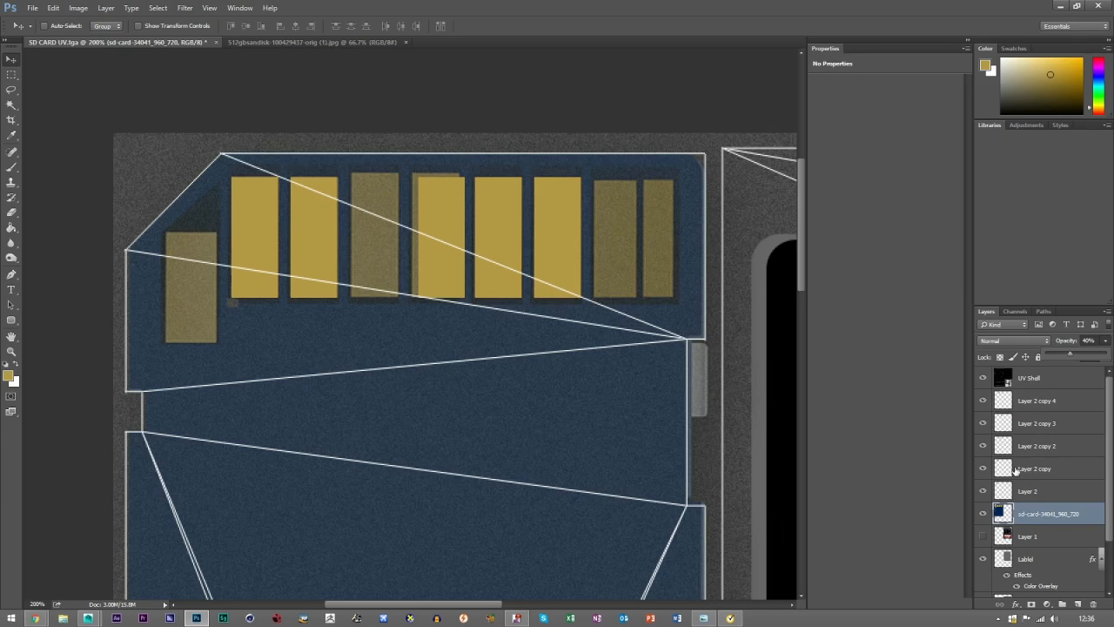
left_click(1025, 401)
left_click(979, 402)
left_click(978, 401)
key("Left")
key("Left")
key("Left")
key("Left")
key("Left")
key("Left")
key("Right")
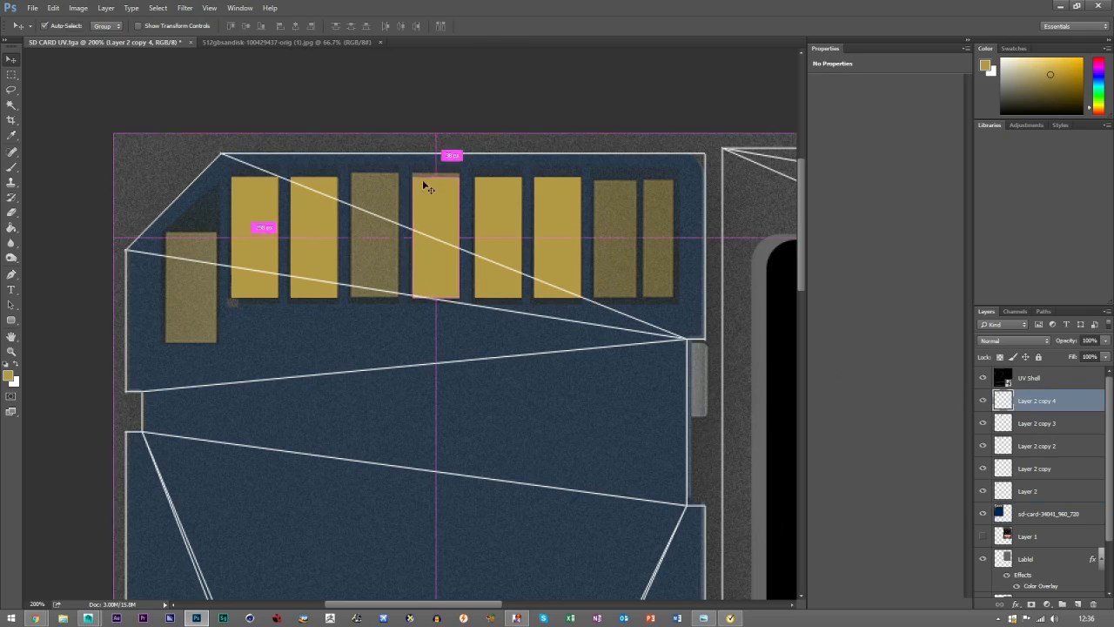
Stretch the fourth gold contact's upper edge to match the taller contact in the reference.
key("ctrl+t")
left_click_drag(441, 175, 441, 172)
left_click(527, 25)
Duplicate the fourth gold contact and move the copy over the third contact of the upper row.
key("ctrl+j")
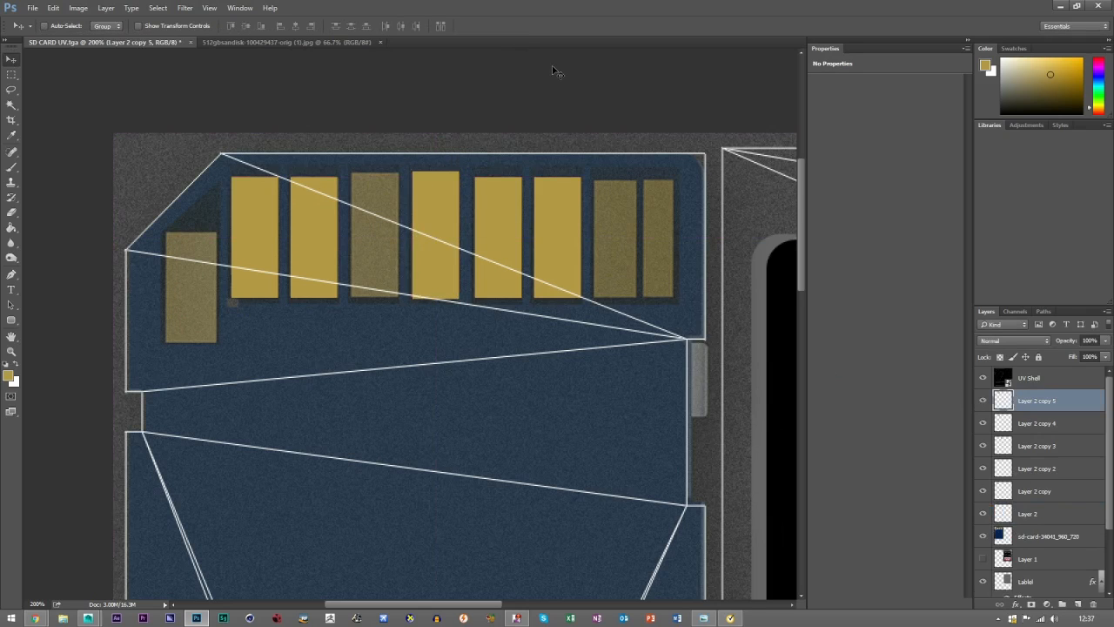
key("Left")
key("Left")
key("Left")
key("Left")
key("Left")
key("Left")
key("Left")
key("Left")
key("Left")
key("Left")
key("Left")
key("Left")
key("Left")
key("Left")
key("Left")
key("Left")
key("Left")
key("Left")
key("Left")
key("Left")
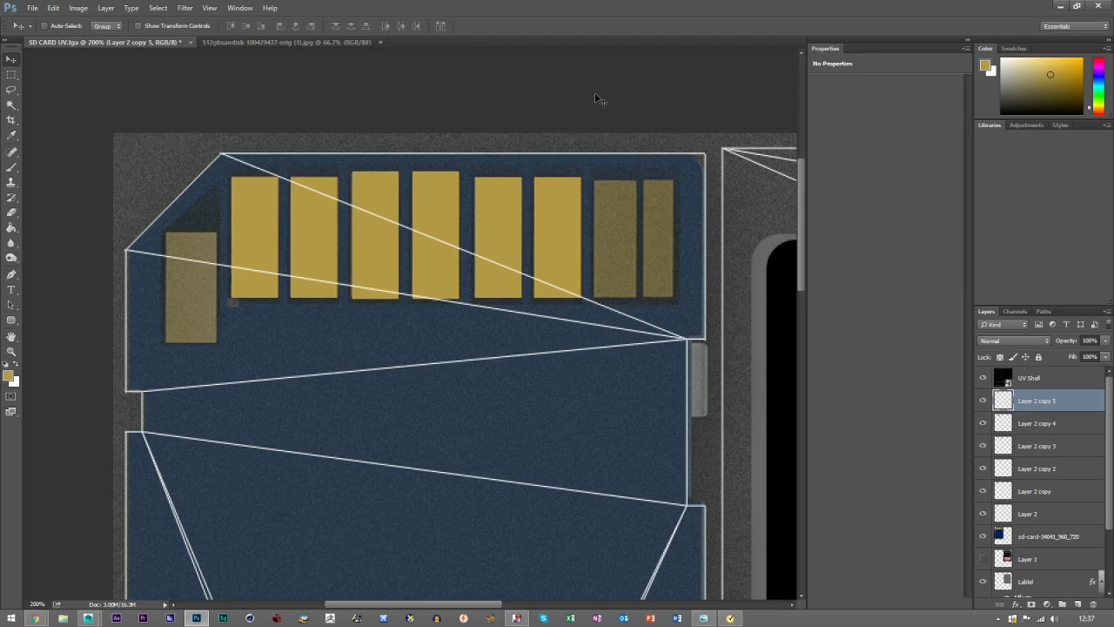
Duplicate the fifth gold contact's layer and position the copy over the lower offset contact beside the card's cut corner.
left_click(1048, 469)
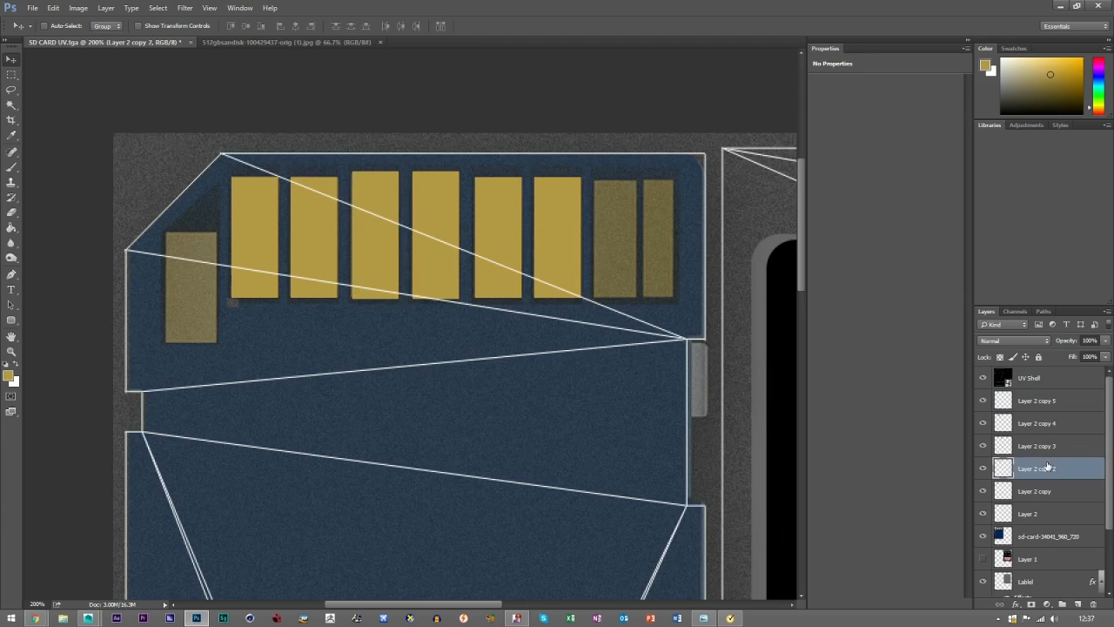
key("ctrl+j")
left_click_drag(520, 263, 217, 321)
key("Left")
key("Left")
key("Left")
key("Up")
key("Up")
key("Up")
key("Up")
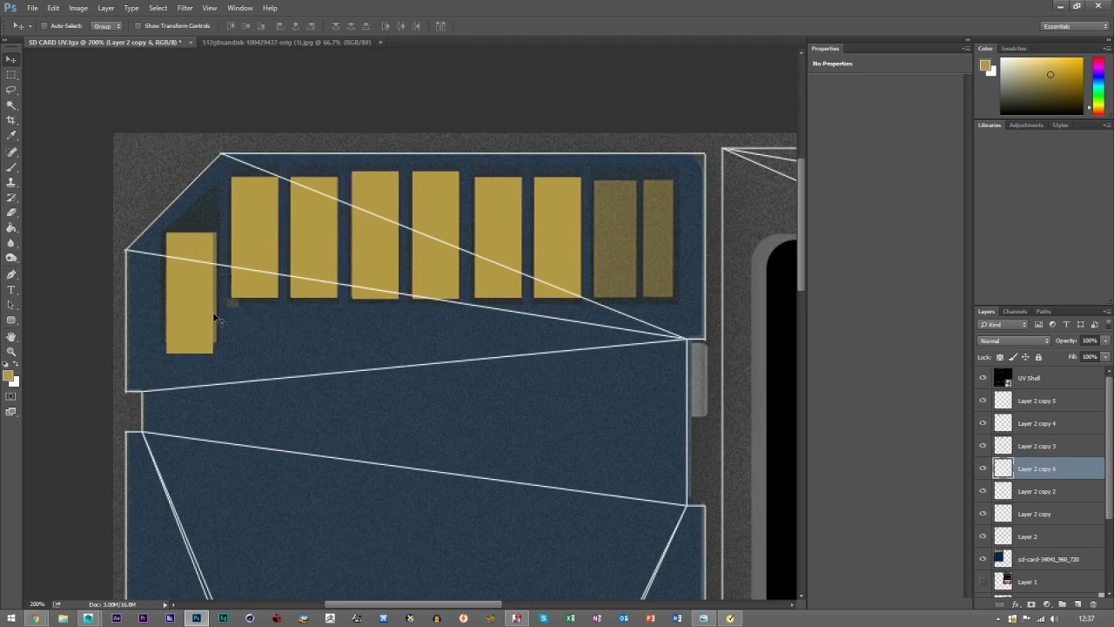
Scale the offset contact to about 107.5% width and 91.35% height to match the reference.
key("ctrl+t")
left_click_drag(215, 293, 215, 294)
left_click_drag(198, 353, 199, 342)
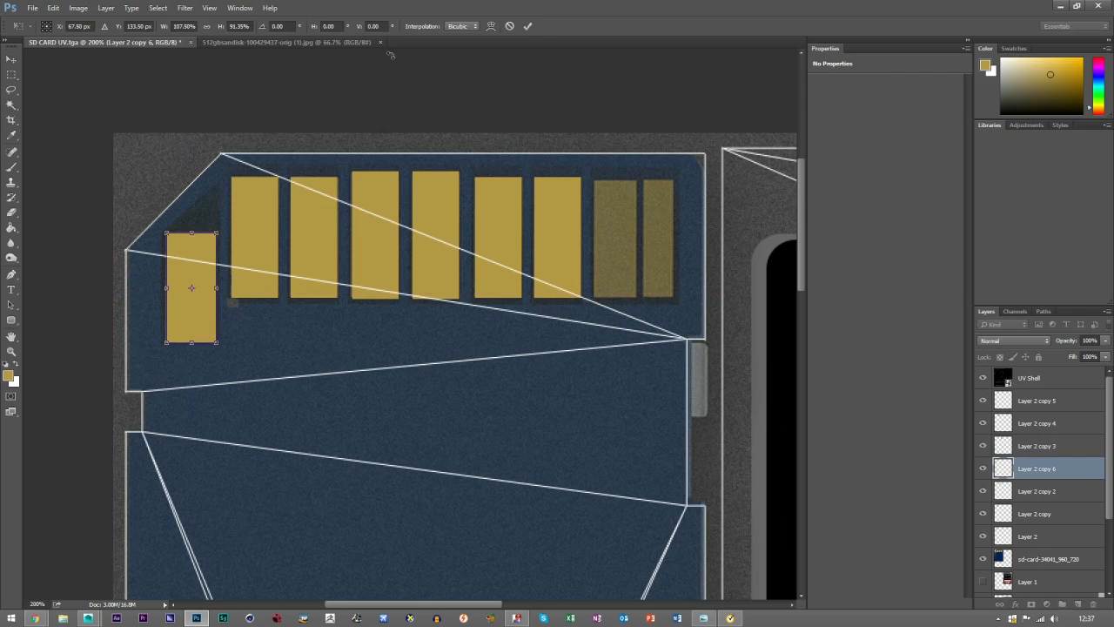
left_click(529, 26)
Copy the offset contact over the seventh contact and scale it to about 86.05% width and 106.32% height.
left_click_drag(288, 230, 636, 237, "alt")
key("ctrl+t")
left_click_drag(615, 287, 615, 296)
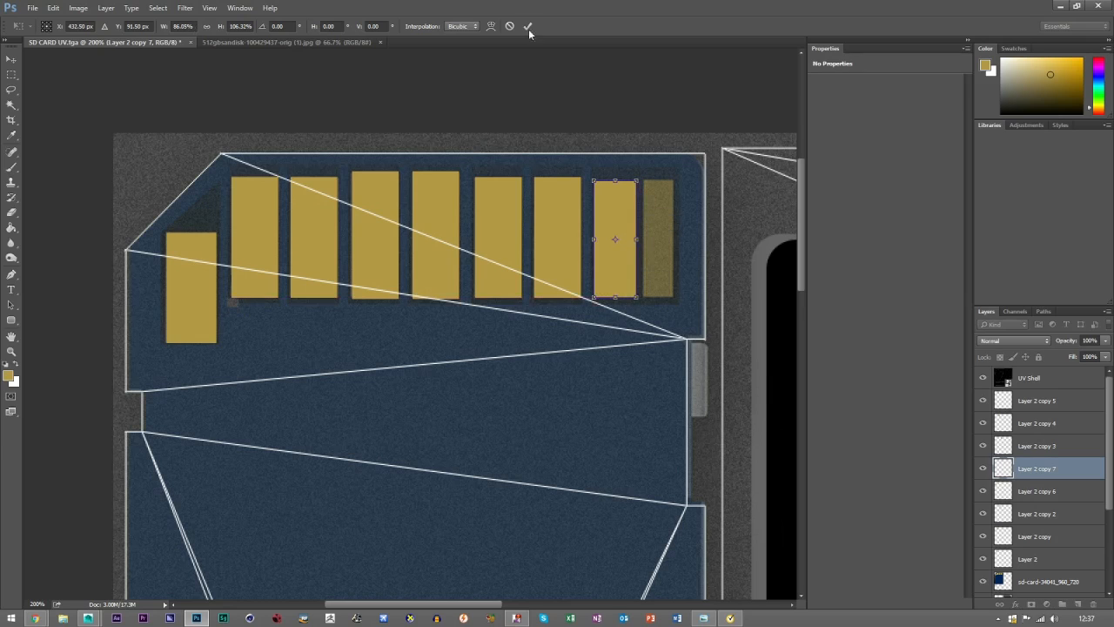
key("Return")
Duplicate the seventh gold contact and align the copy's inner edge with the narrow last contact.
key("ctrl+j")
key("shift+Right")
key("shift+Right")
key("shift+Right")
key("shift+Right")
key("shift+Right")
key("Left")
key("Left")
key("Left")
key("Left")
key("Left")
key("Left")
key("Left")
key("Left")
key("Left")
key("Left")
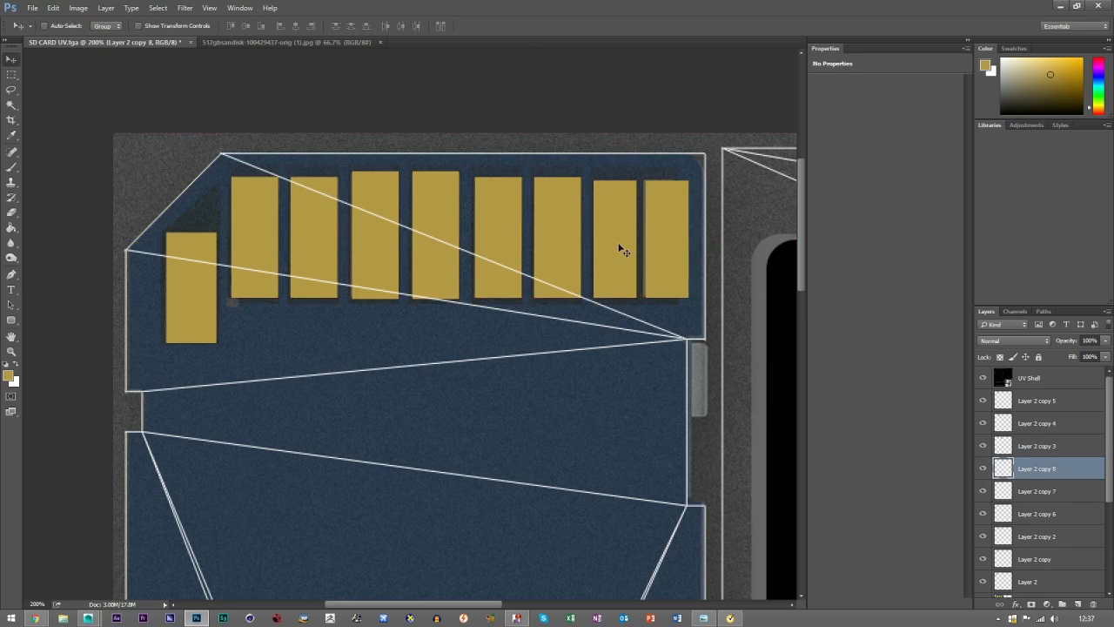
Narrow the last gold contact to about 72.97% width to match the reference.
key("ctrl+t")
left_click_drag(687, 238, 675, 268)
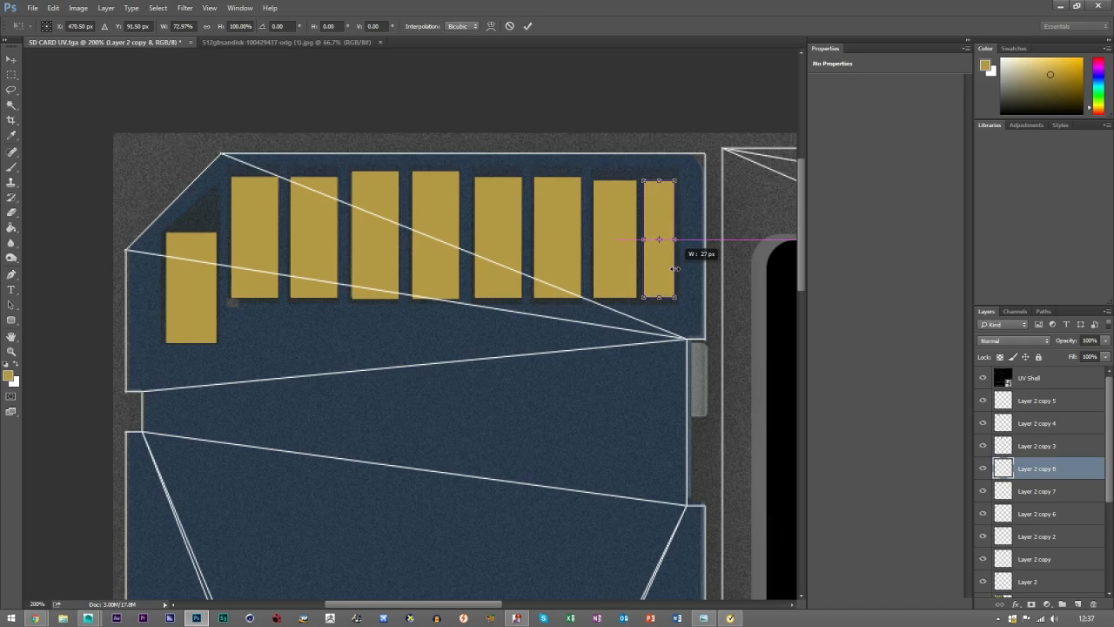
left_click(528, 26)
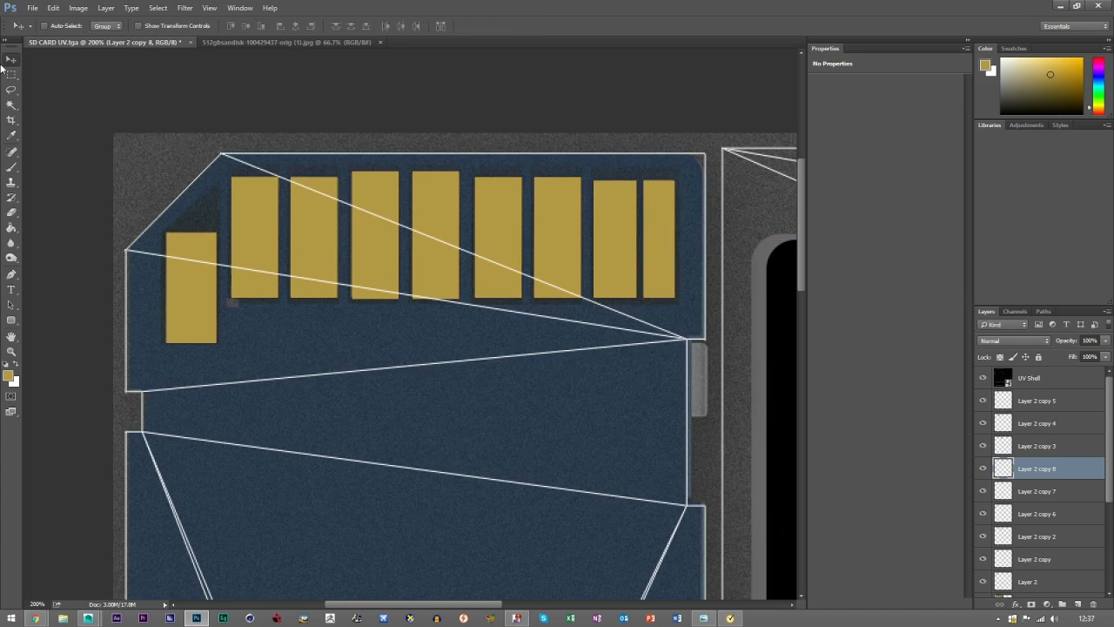
Merge all the gold contact layers, from Layer 2 to Layer 2 copy 5, into one layer.
left_click(1043, 406)
scroll(1036, 475, "down", 1)
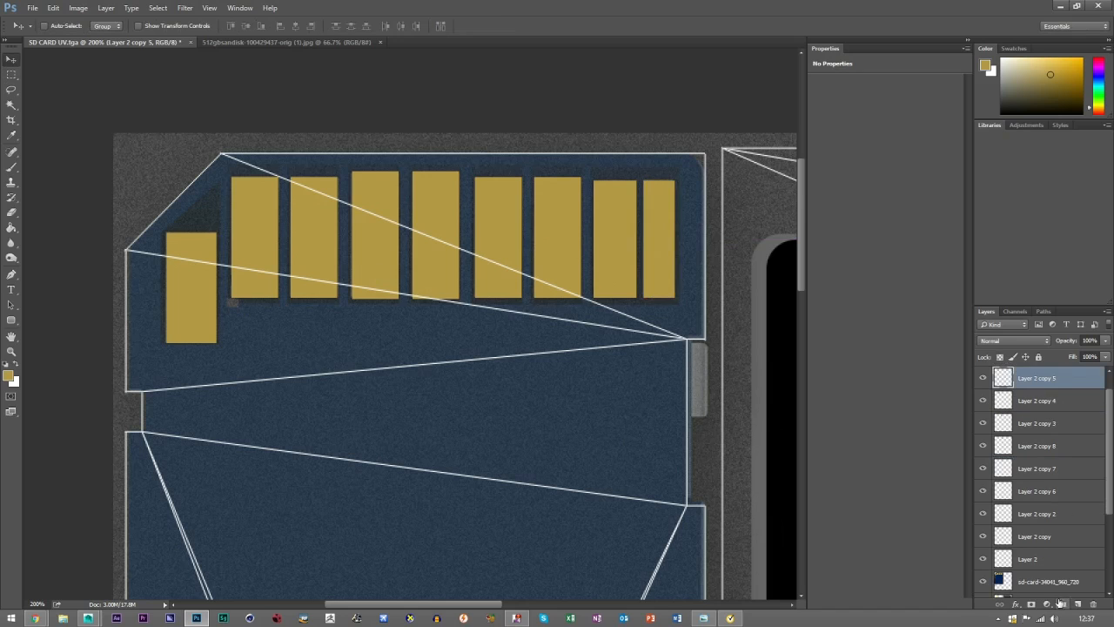
left_click(1044, 561, "shift")
right_click(1034, 447)
left_click(862, 463)
Delete the sd-card-34041_960_720 reference layer.
left_click(1017, 421)
key("4")
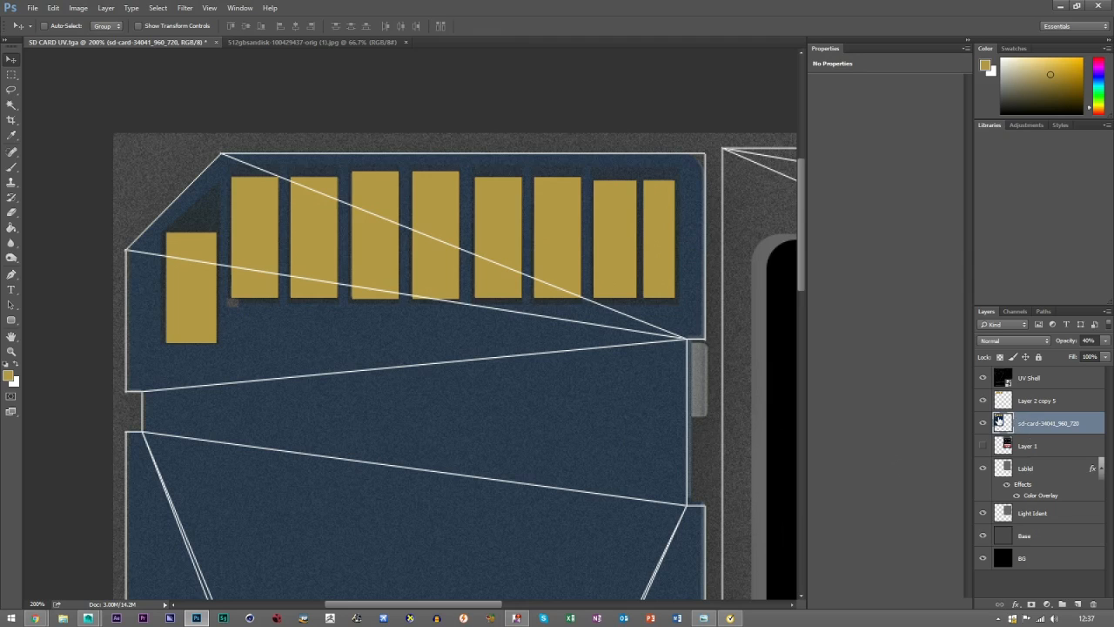
key("Delete")
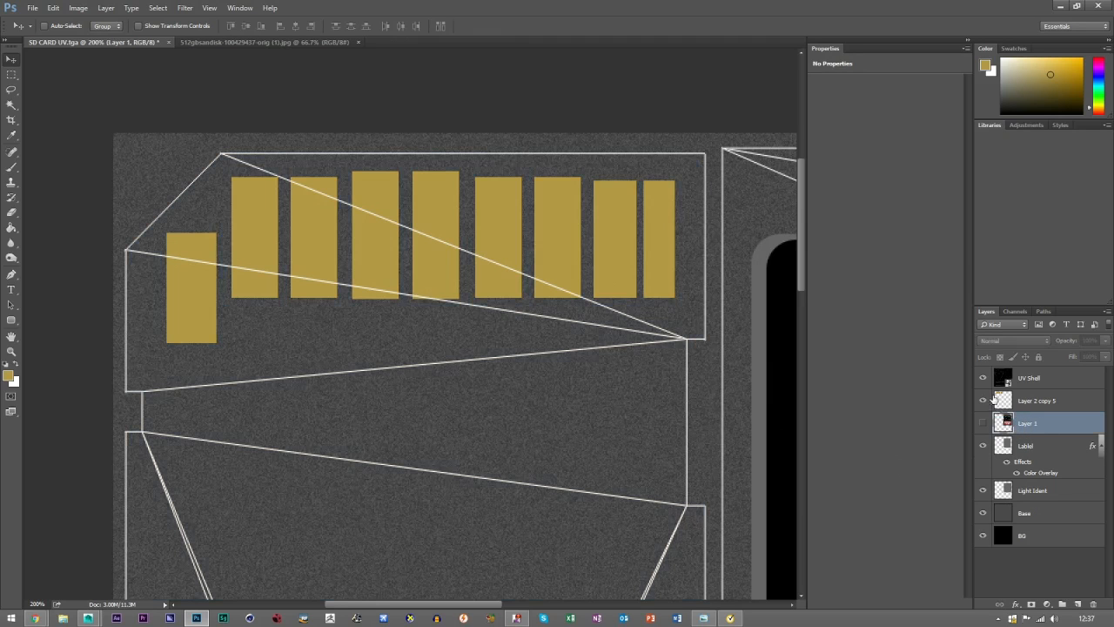
Check the merged contacts on the whole texture with the UV Shell overlay hidden, and show the overlay again.
left_click(1005, 401)
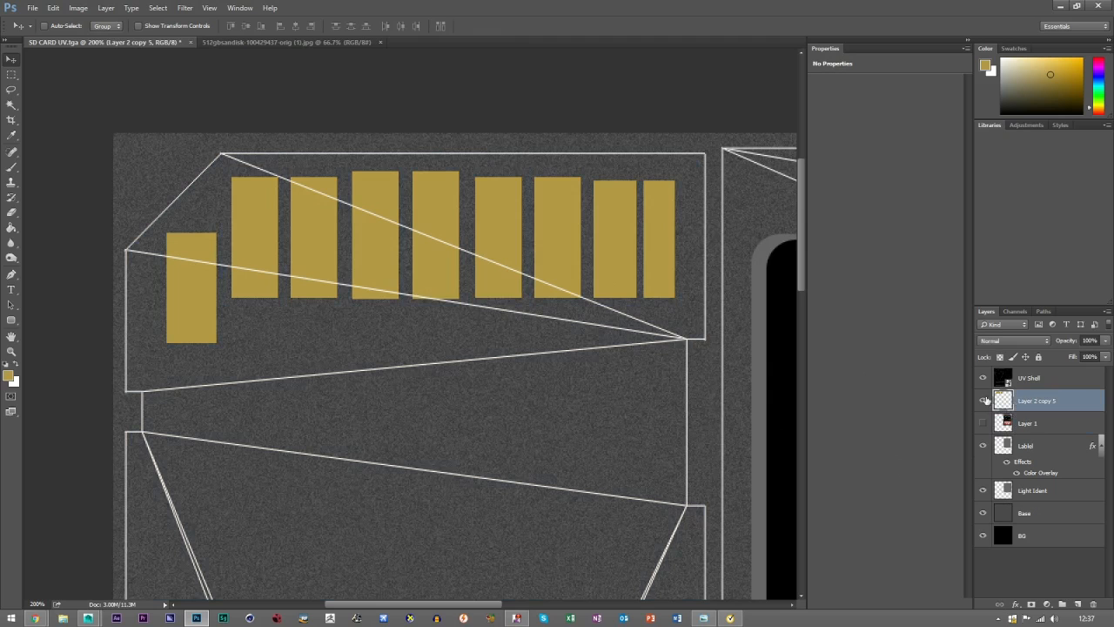
left_click(983, 377)
left_click(12, 350)
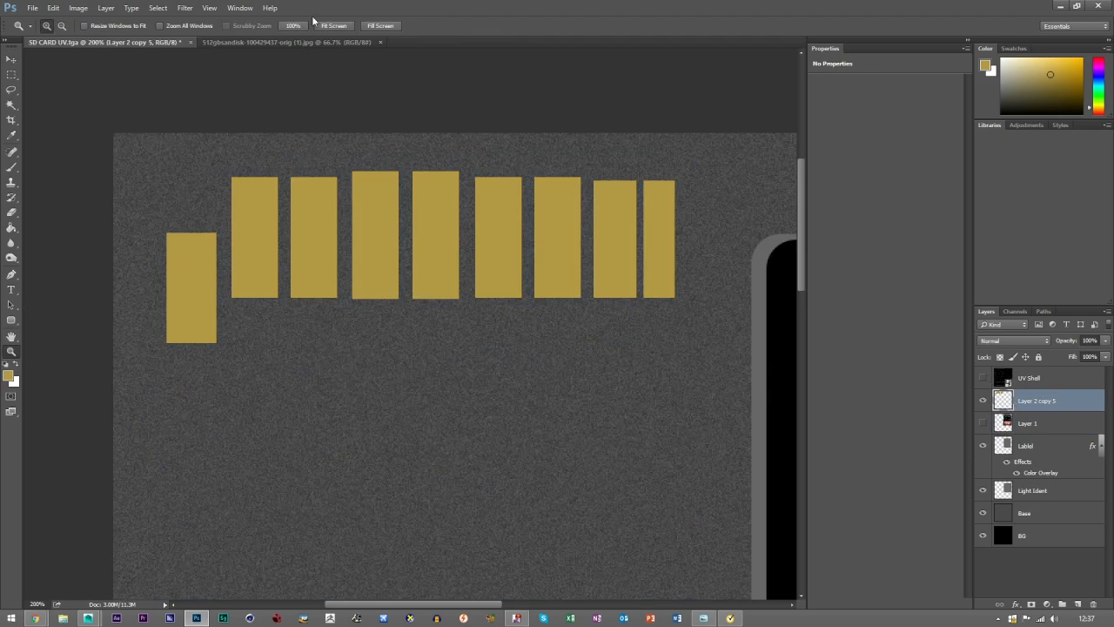
left_click(332, 26)
key("v")
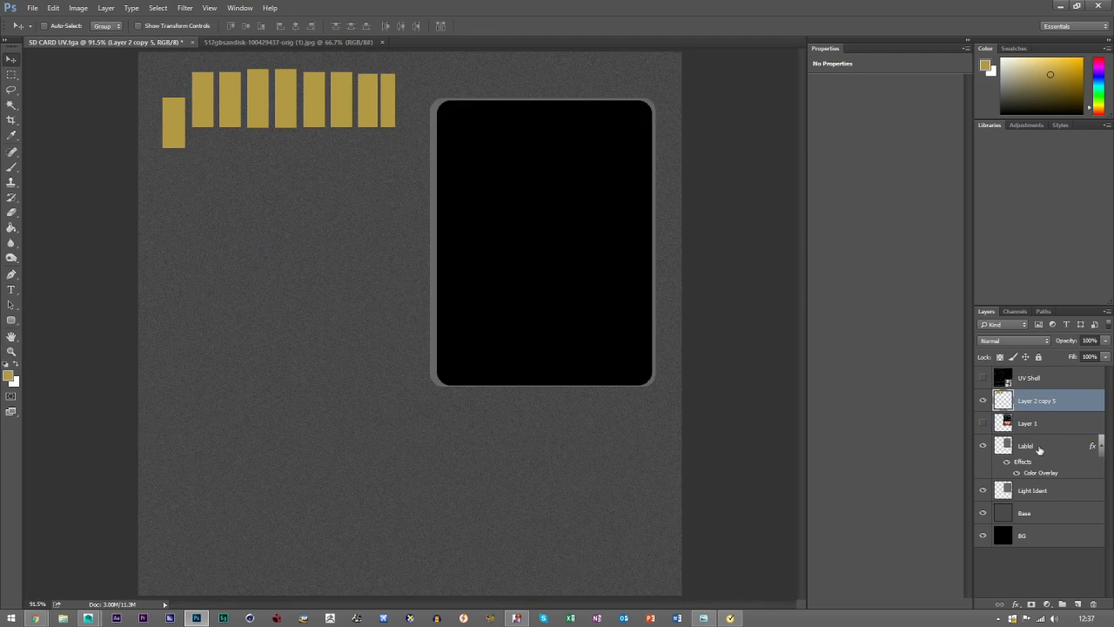
left_click(982, 379)
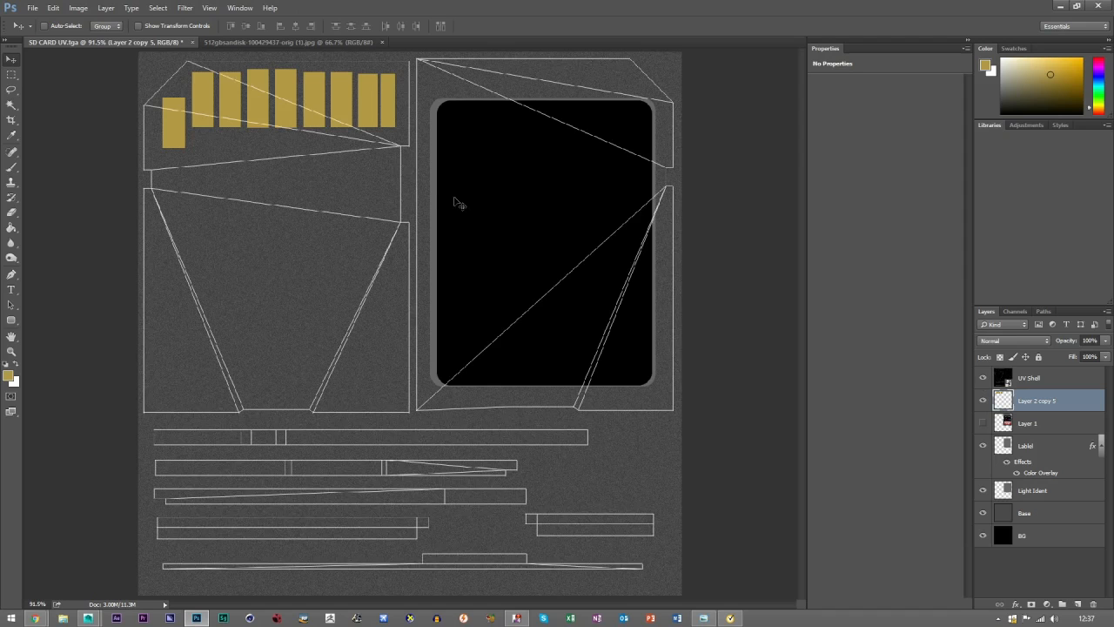